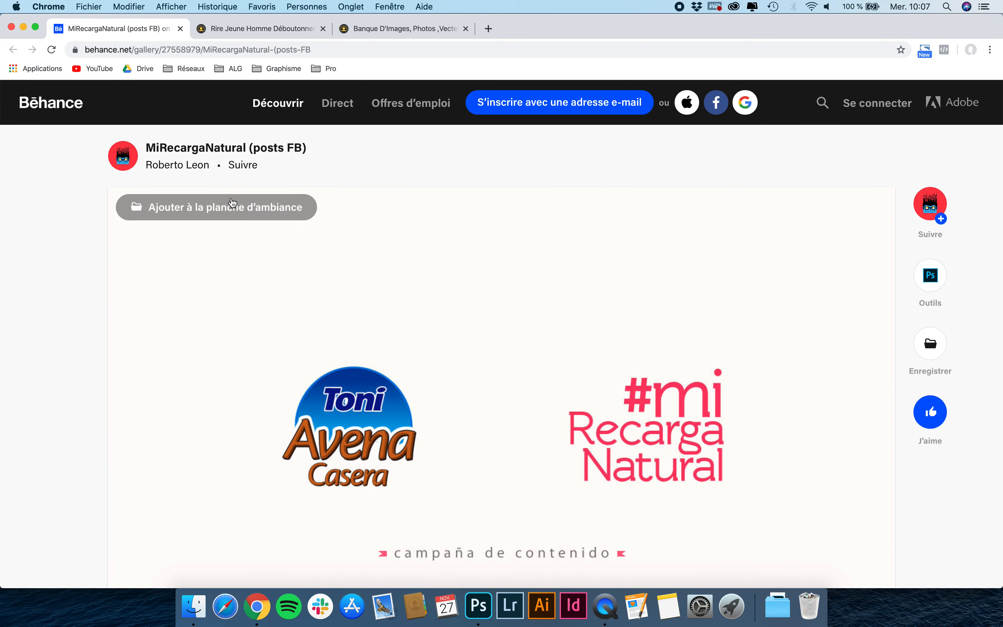
Examine the grid of colourful hand-lettered social posts in the MiRecargaNatural project on Behance for inspiration
{"action": "scroll", "coordinate": [237, 387], "scroll_direction": "down", "scroll_amount": 12}
{"action": "scroll", "coordinate": [238, 388], "scroll_direction": "down", "scroll_amount": 10}
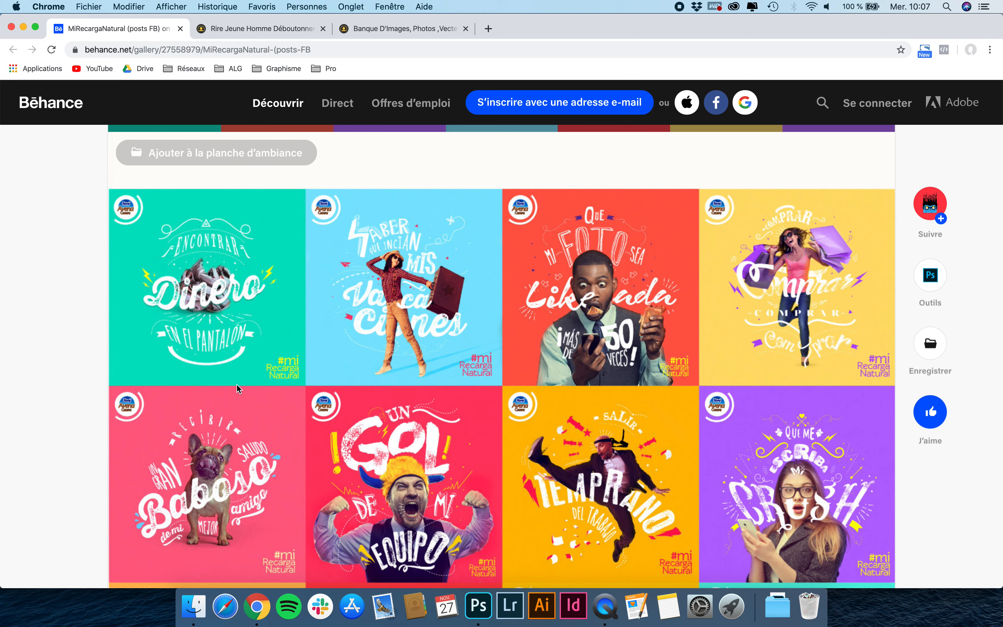
{"action": "scroll", "coordinate": [238, 389], "scroll_direction": "down", "scroll_amount": 1}
{"action": "scroll", "coordinate": [239, 389], "scroll_direction": "down", "scroll_amount": 5}
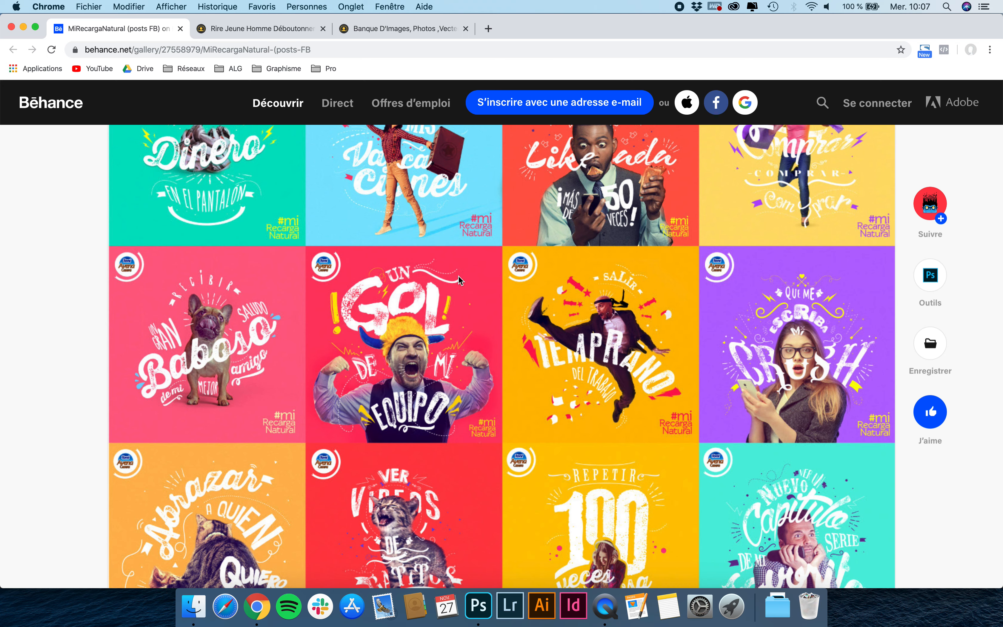
{"action": "scroll", "coordinate": [460, 281], "scroll_direction": "down", "scroll_amount": 3}
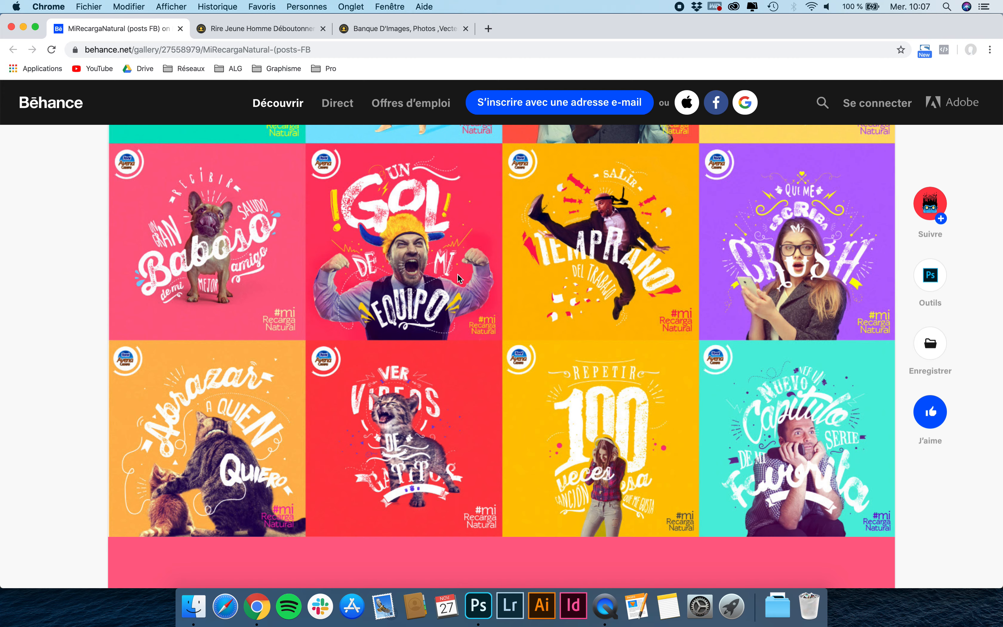
Review the 123RF stock photo page of the laughing man buttoning his blue jacket, including its similar images
{"action": "left_click", "coordinate": [239, 30]}
{"action": "scroll", "coordinate": [271, 160], "scroll_direction": "up", "scroll_amount": 3}
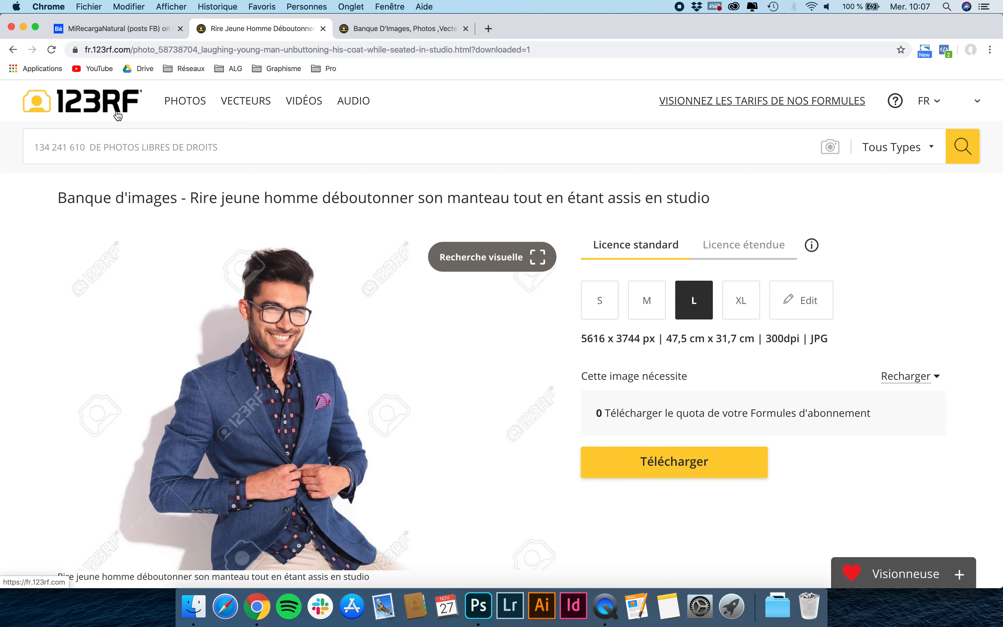
{"action": "scroll", "coordinate": [321, 320], "scroll_direction": "down", "scroll_amount": 10}
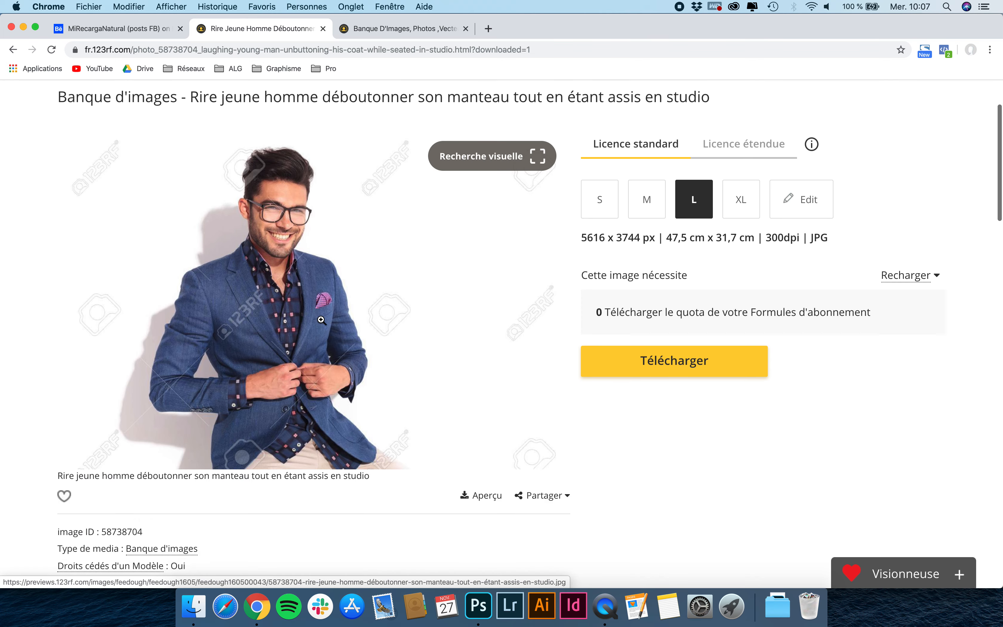
{"action": "scroll", "coordinate": [323, 323], "scroll_direction": "up", "scroll_amount": 10}
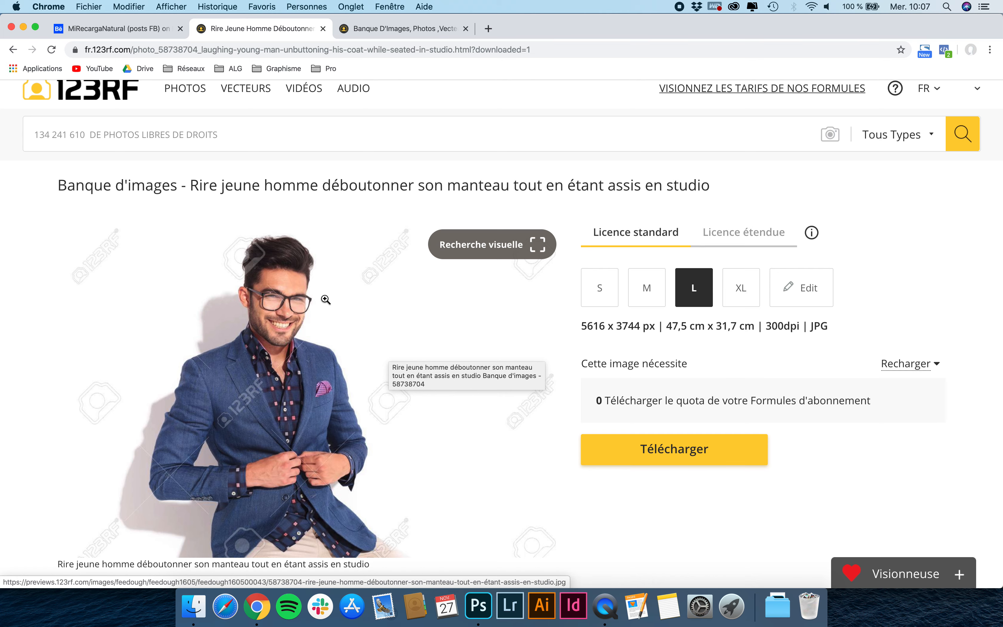
{"action": "scroll", "coordinate": [326, 299], "scroll_direction": "up", "scroll_amount": 1}
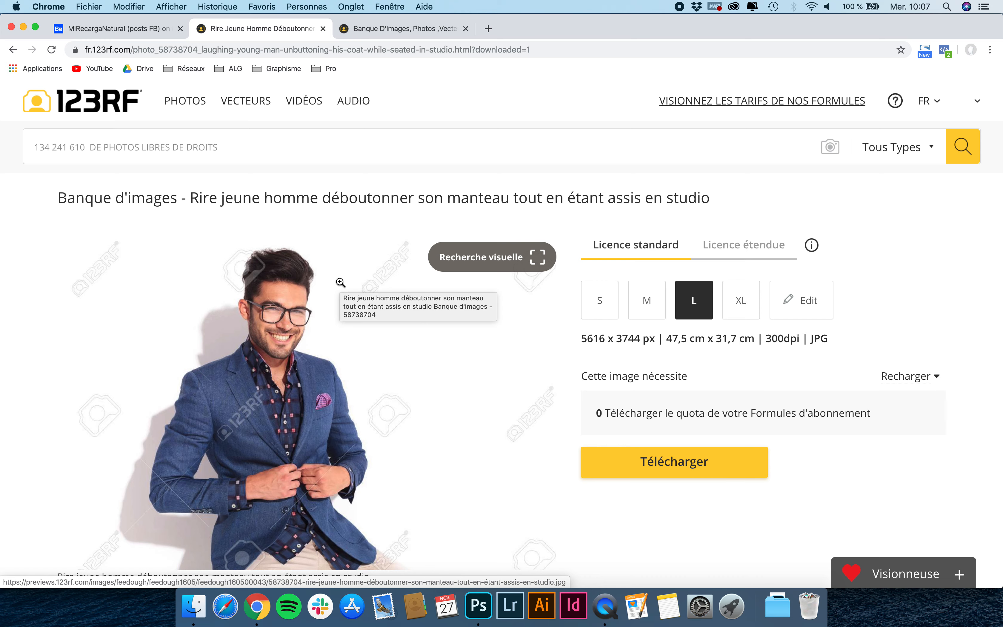
{"action": "scroll", "coordinate": [332, 297], "scroll_direction": "down", "scroll_amount": 15}
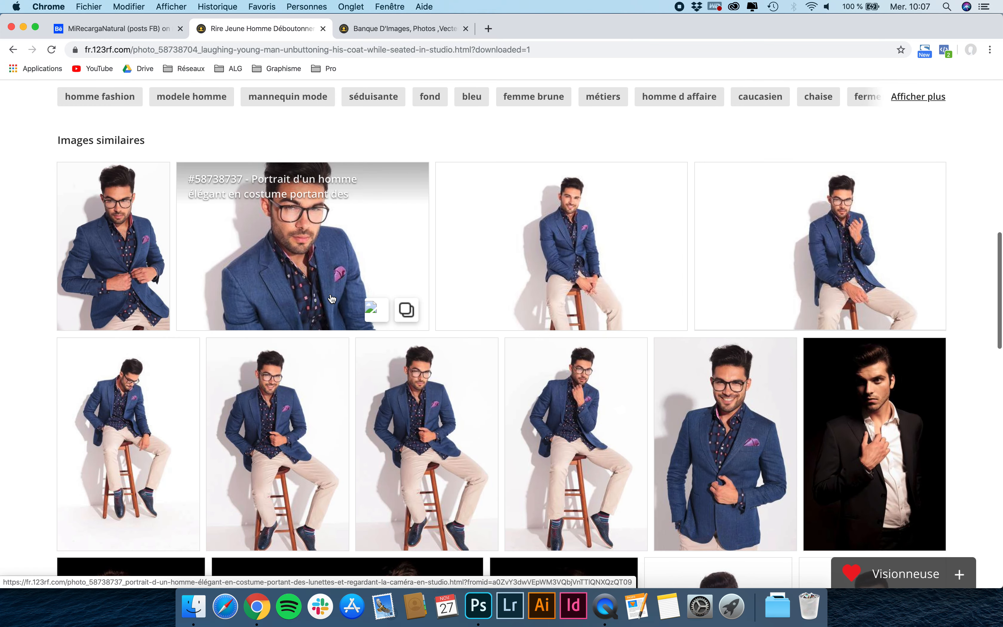
{"action": "scroll", "coordinate": [329, 297], "scroll_direction": "up", "scroll_amount": 20}
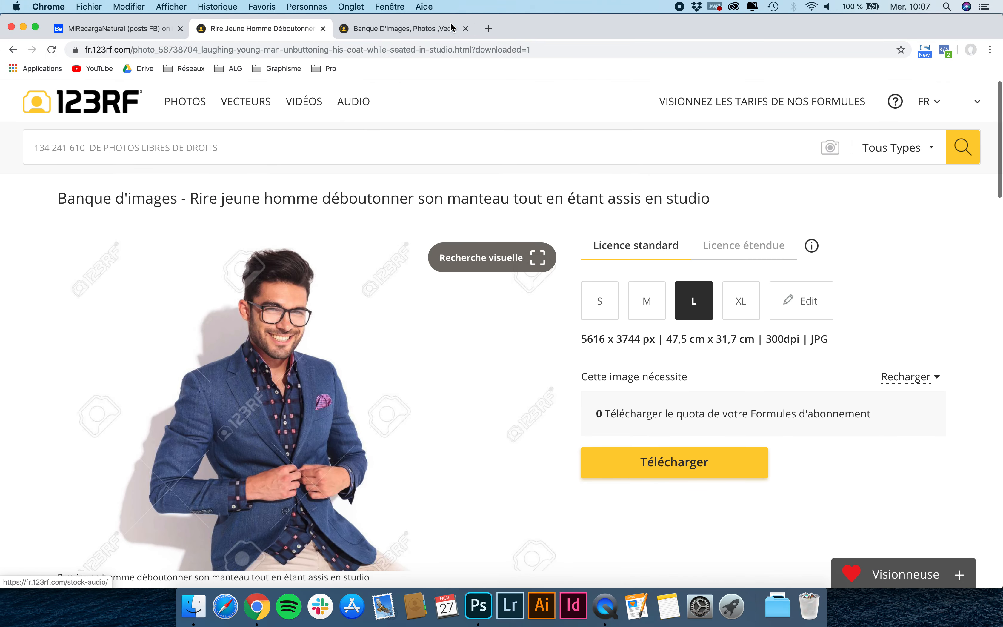
Look through the 123RF home page, from its search area down to the categories and featured contributors
{"action": "left_click", "coordinate": [452, 27]}
{"action": "scroll", "coordinate": [392, 309], "scroll_direction": "up", "scroll_amount": 6}
{"action": "scroll", "coordinate": [392, 309], "scroll_direction": "down", "scroll_amount": 1}
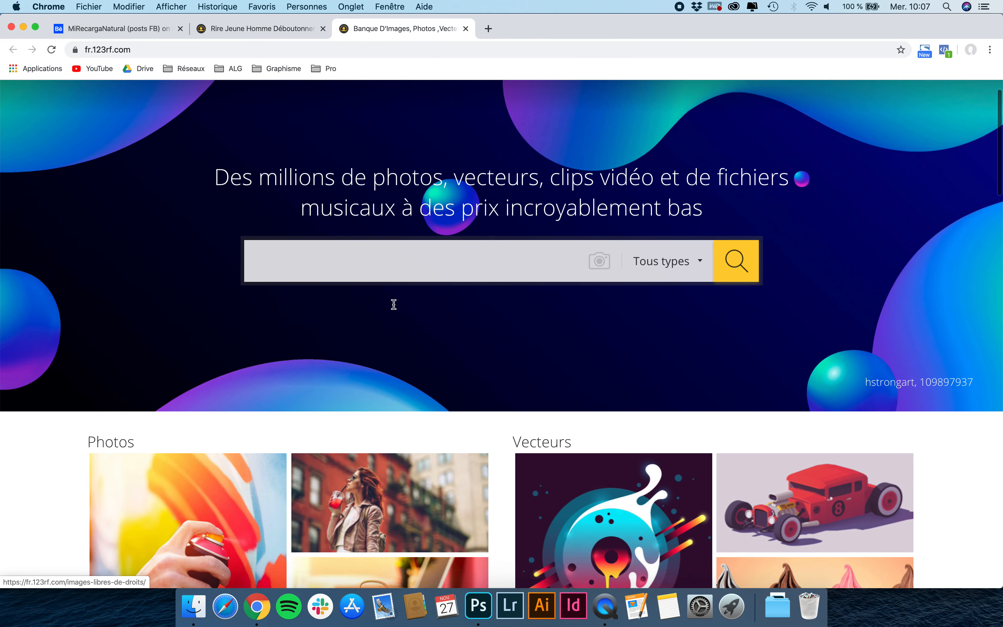
{"action": "scroll", "coordinate": [394, 304], "scroll_direction": "down", "scroll_amount": 15}
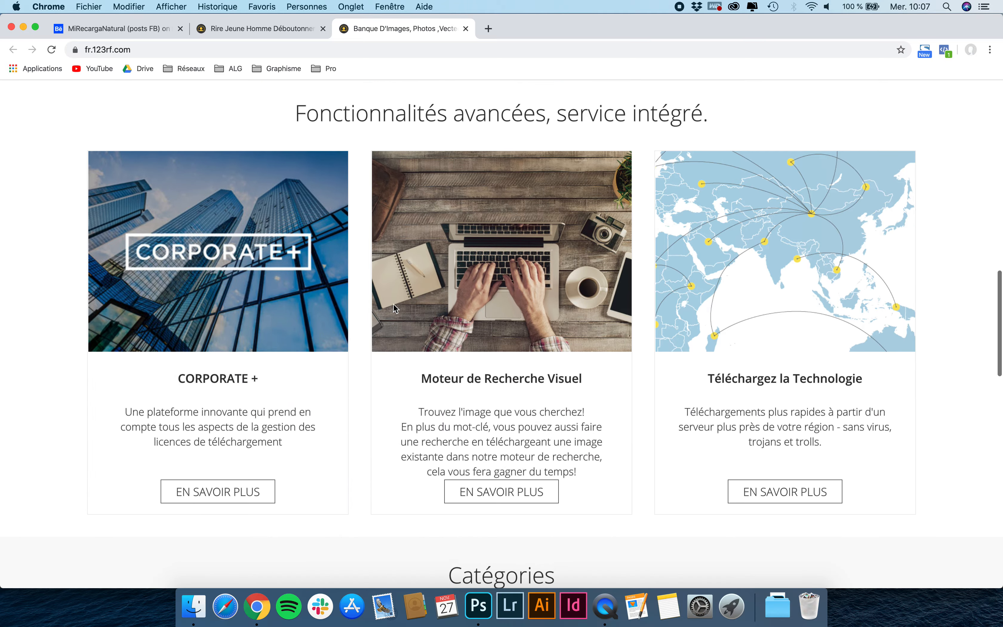
{"action": "scroll", "coordinate": [394, 307], "scroll_direction": "down", "scroll_amount": 12}
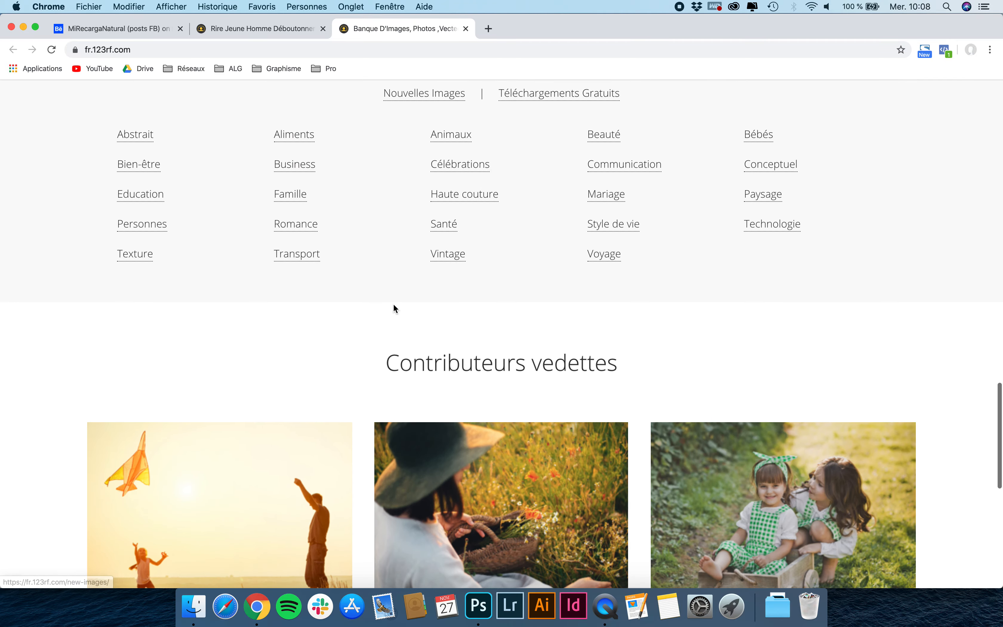
{"action": "scroll", "coordinate": [393, 303], "scroll_direction": "down", "scroll_amount": 5}
{"action": "scroll", "coordinate": [394, 307], "scroll_direction": "up", "scroll_amount": 12}
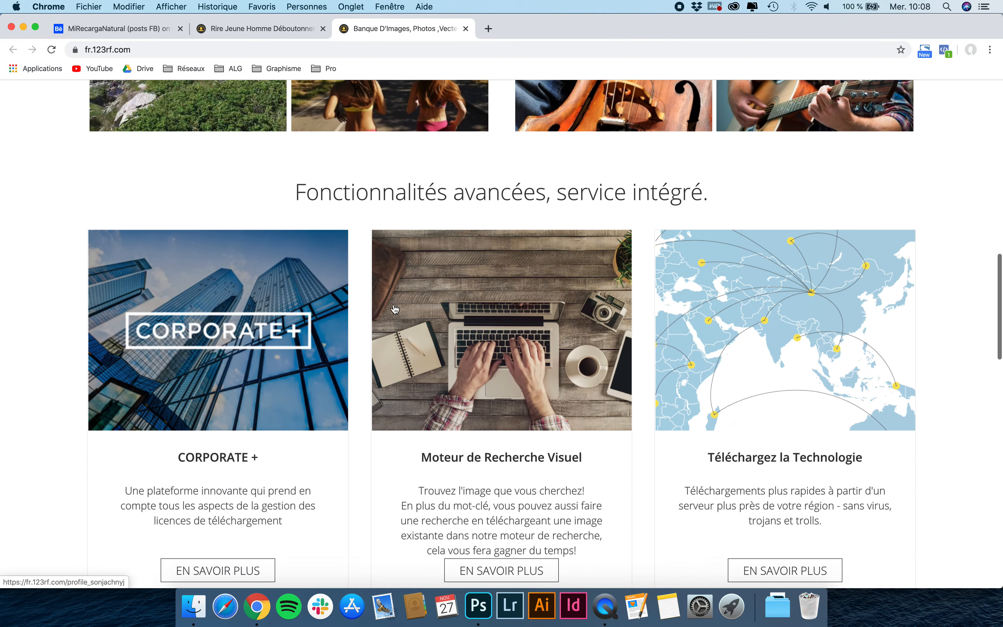
{"action": "scroll", "coordinate": [395, 309], "scroll_direction": "up", "scroll_amount": 15}
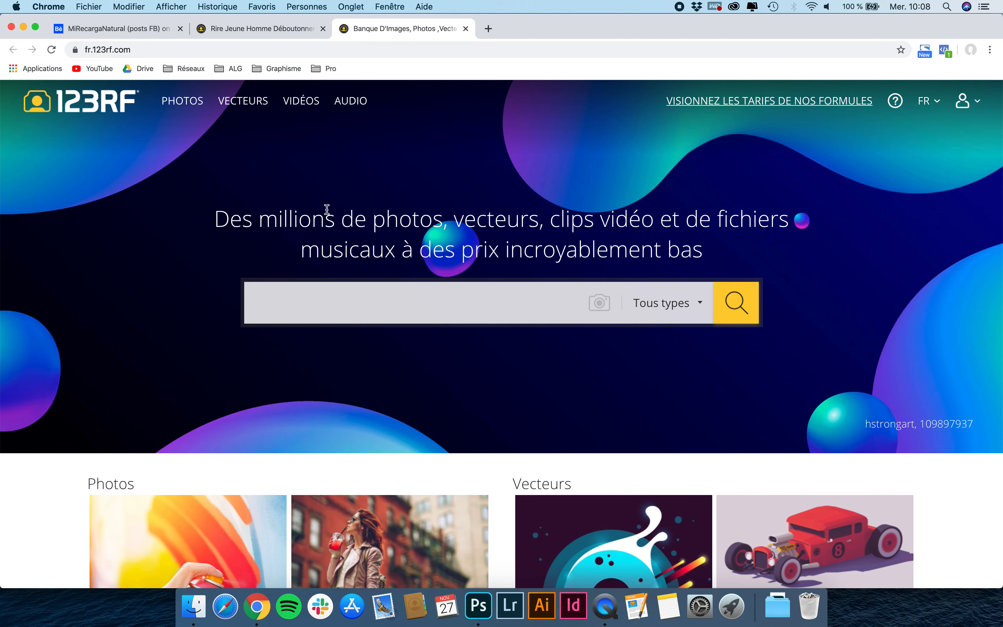
Switch to Photoshop and create a new 2000 x 2000 px RGB document at 300 pixels per inch with a white background
{"action": "left_click", "coordinate": [478, 614]}
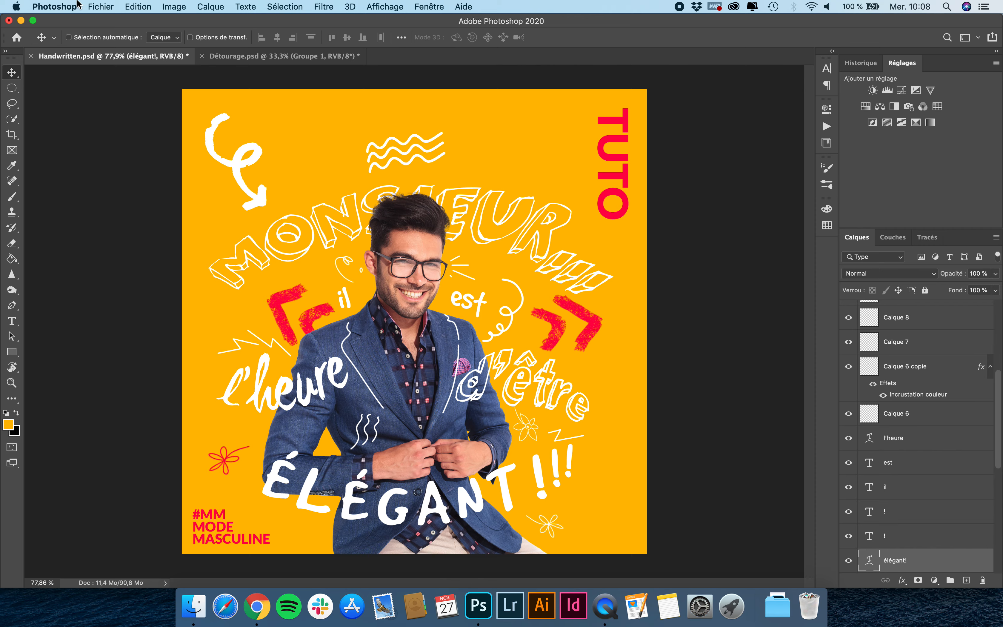
{"action": "left_click", "coordinate": [100, 6]}
{"action": "left_click", "coordinate": [114, 18]}
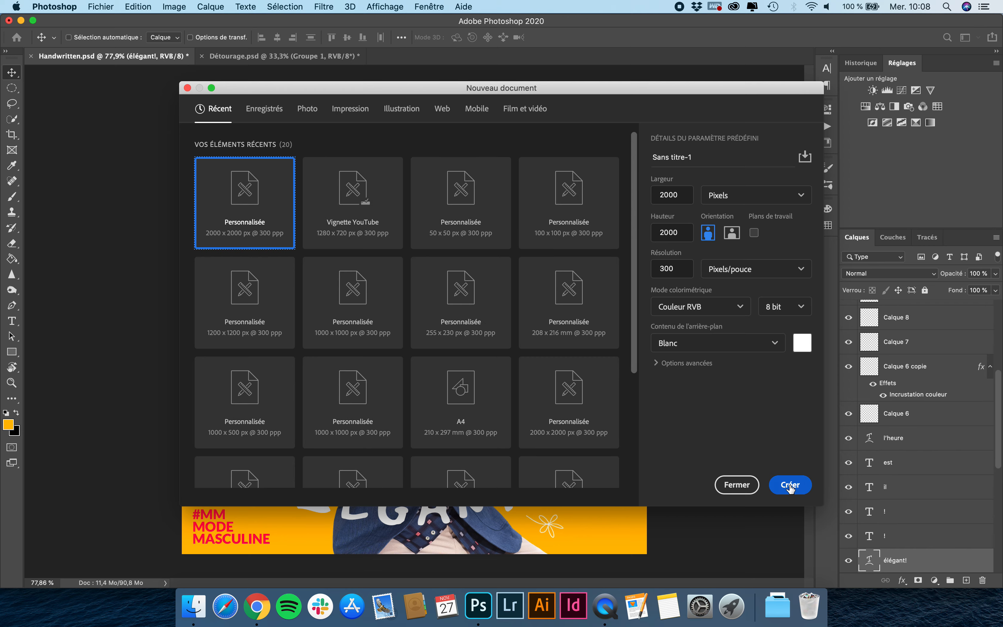
{"action": "left_click", "coordinate": [790, 488]}
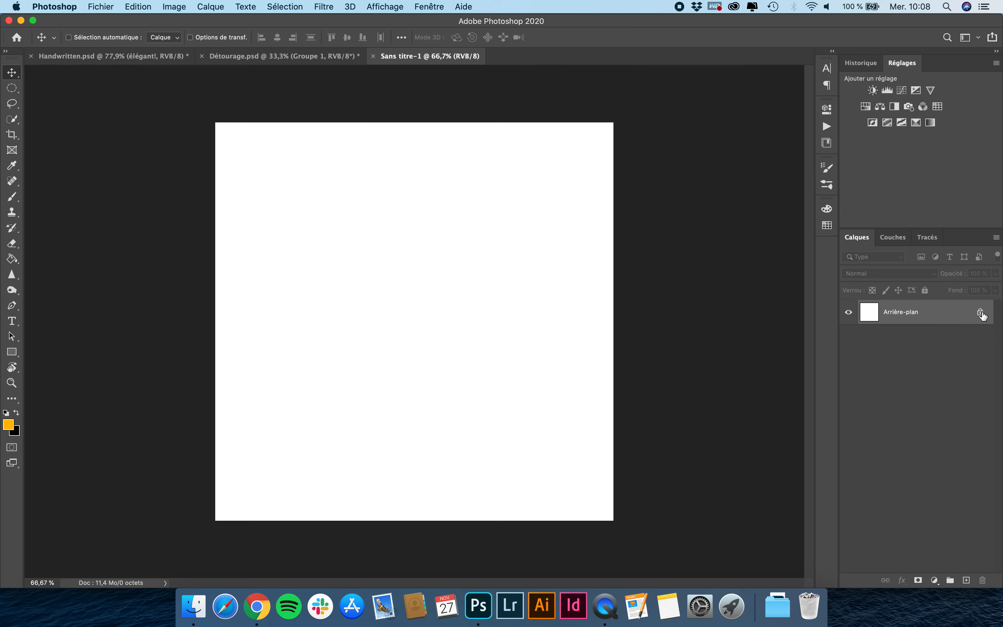
Unlock the background layer and apply a yellow-orange colour overlay (f7ba00) in Normal mode at 100% opacity
{"action": "left_click", "coordinate": [981, 312]}
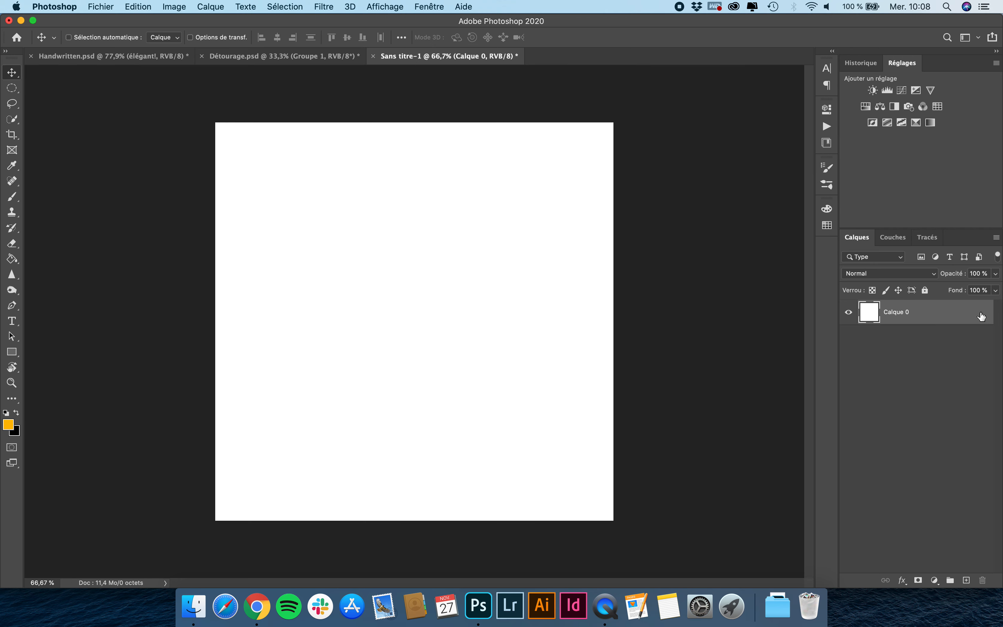
{"action": "left_click", "coordinate": [902, 580]}
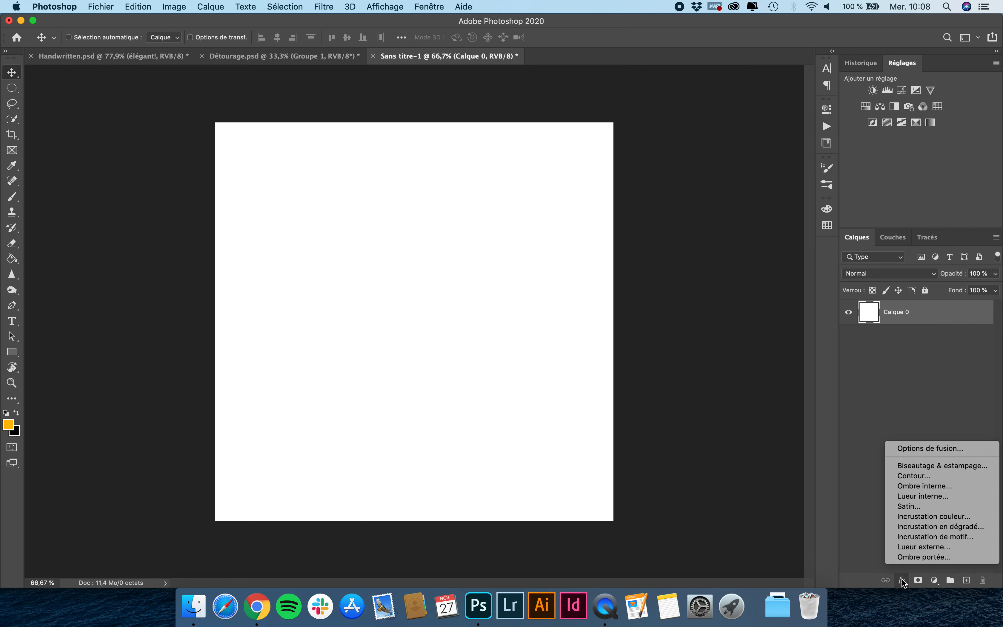
{"action": "left_click", "coordinate": [925, 517]}
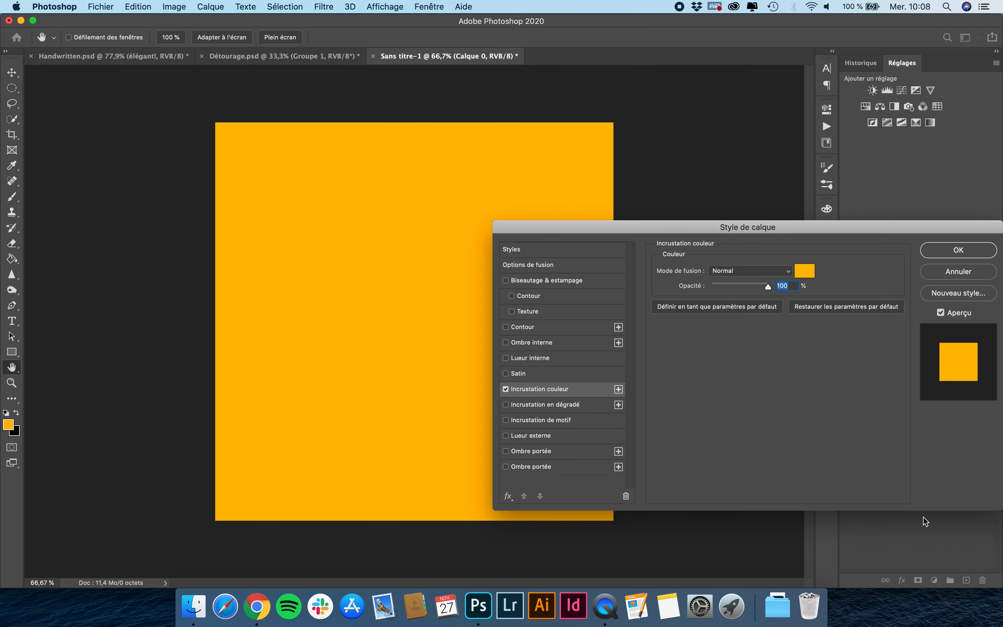
{"action": "left_click", "coordinate": [804, 274]}
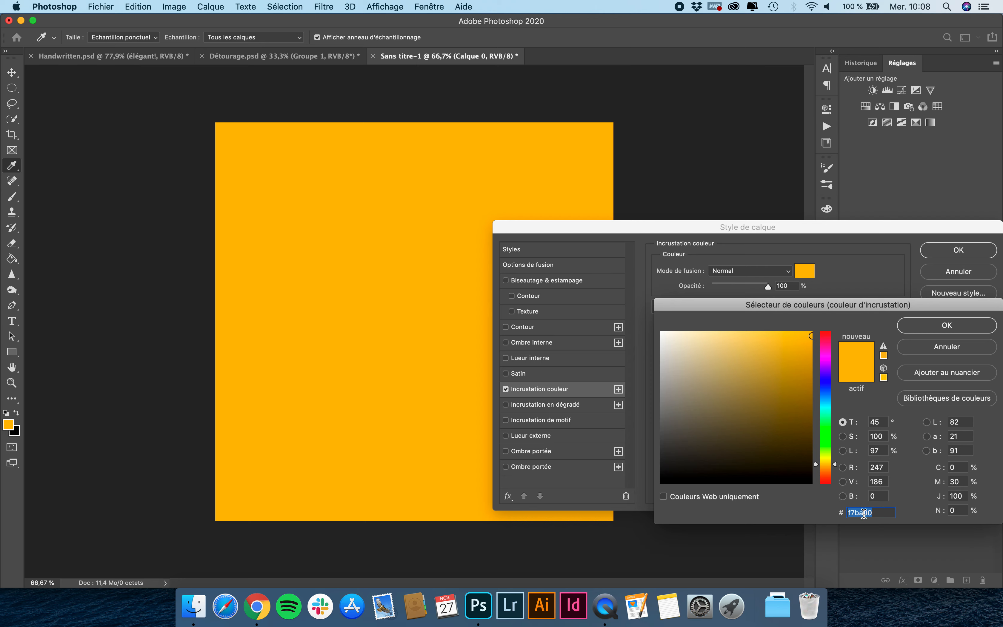
{"action": "left_click", "coordinate": [960, 331]}
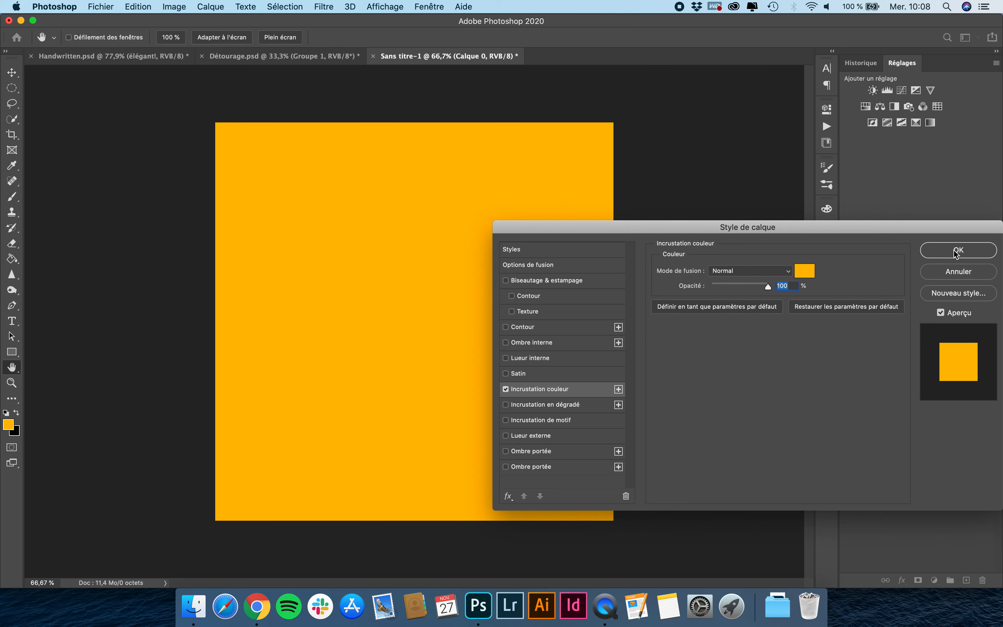
{"action": "left_click", "coordinate": [958, 250]}
Rename the unlocked background layer to Fond
{"action": "double_click", "coordinate": [897, 312]}
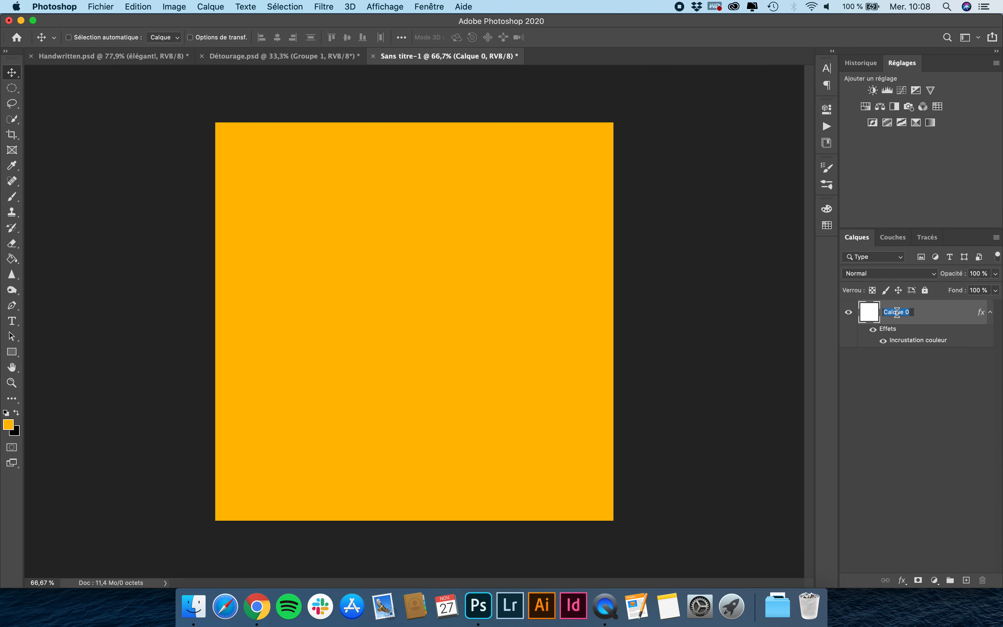
{"action": "type", "text": "Fond"}
{"action": "key", "text": "Return"}
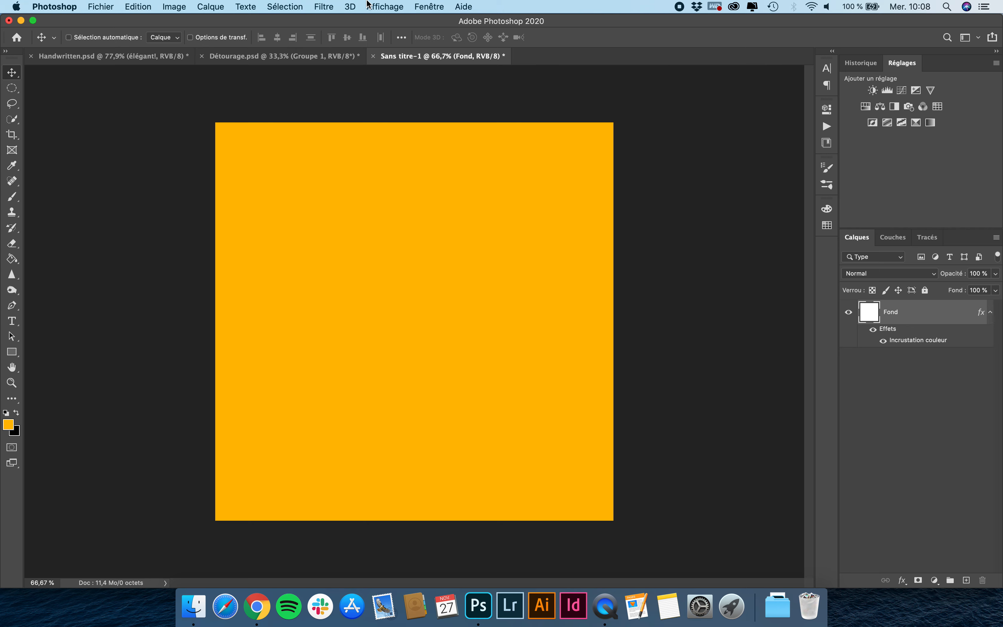
Copy the Modèle layer from Détourage.psd and paste it above the Fond layer in the new document
{"action": "left_click", "coordinate": [298, 58]}
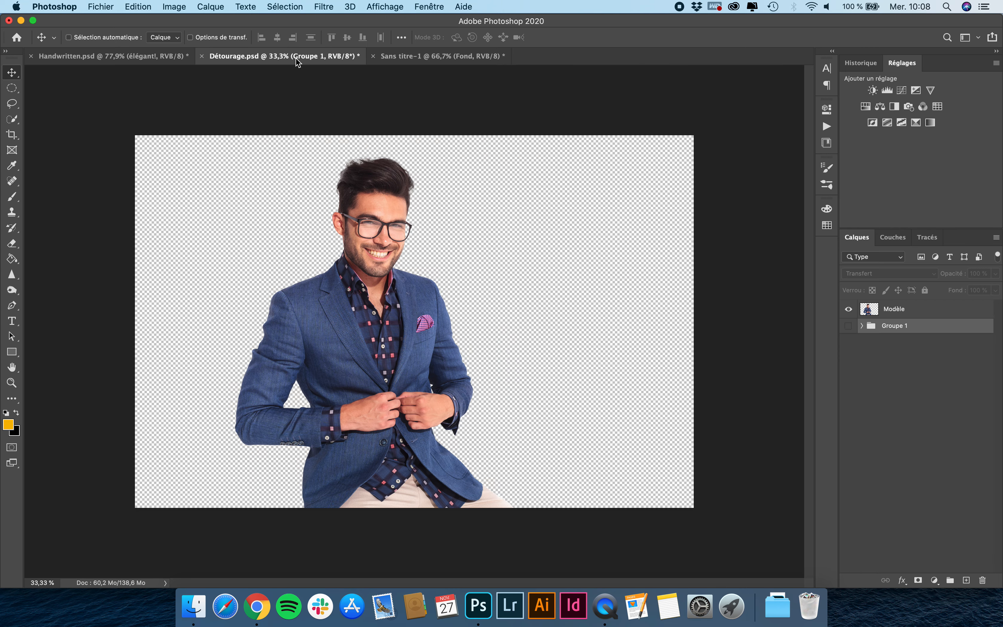
{"action": "left_click", "coordinate": [925, 315]}
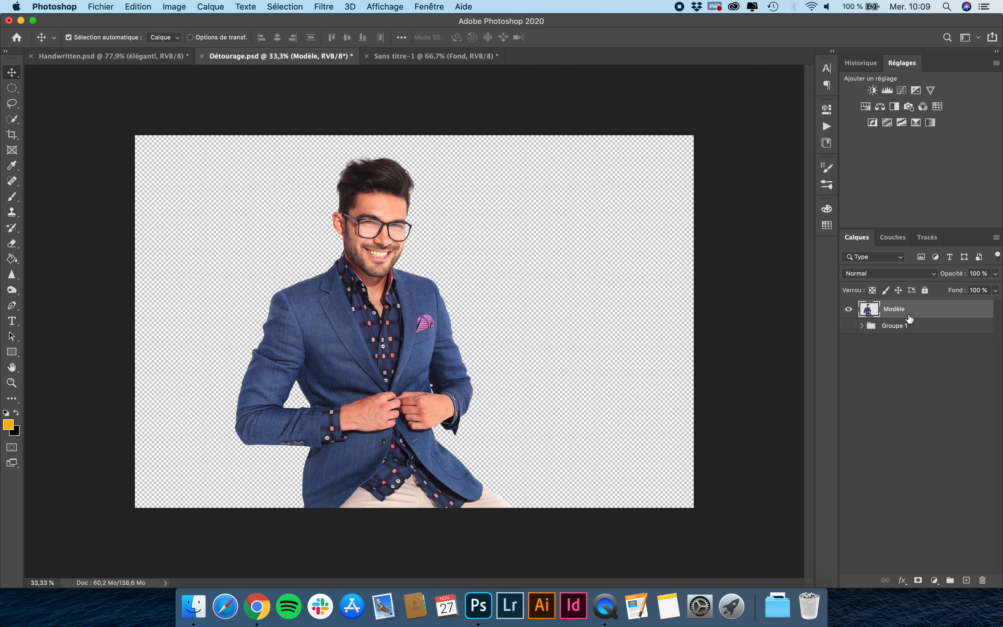
{"action": "key", "text": "super"}
{"action": "left_click", "coordinate": [440, 58]}
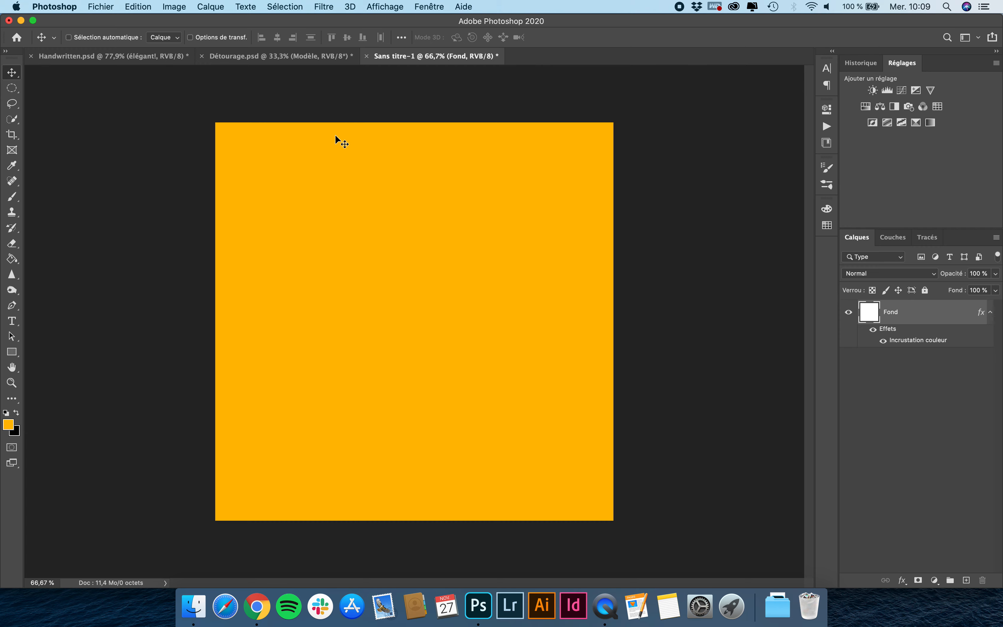
{"action": "key", "text": "super"}
{"action": "key", "text": "super+v"}
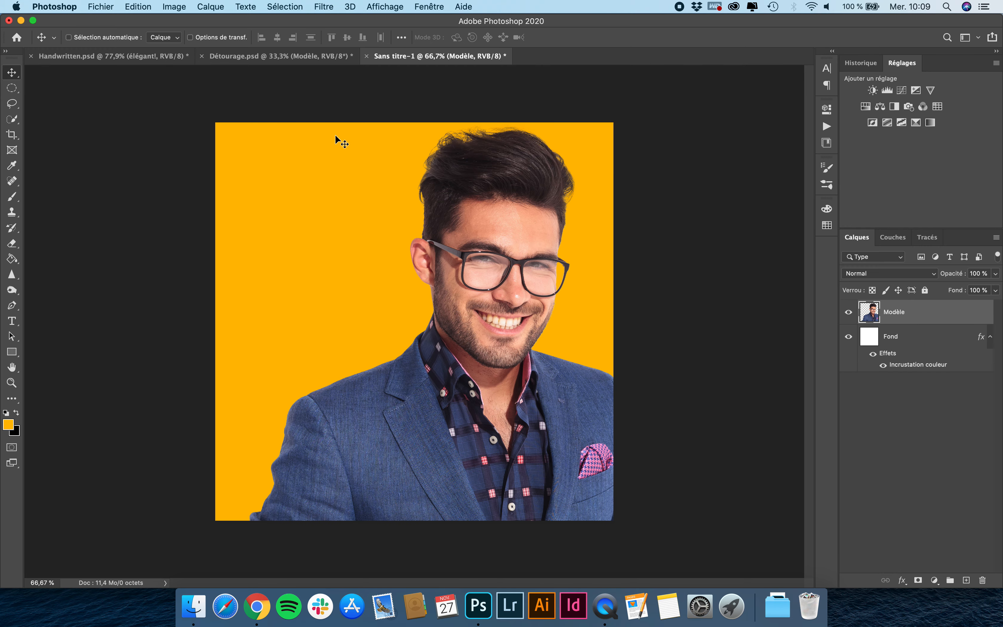
{"action": "left_click", "coordinate": [283, 62]}
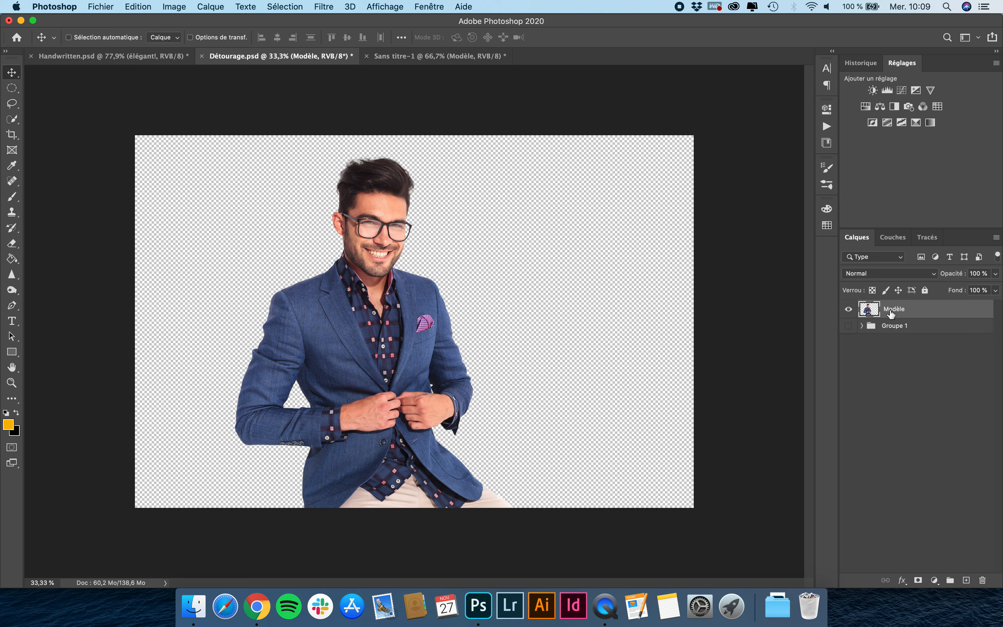
{"action": "left_click", "coordinate": [459, 62]}
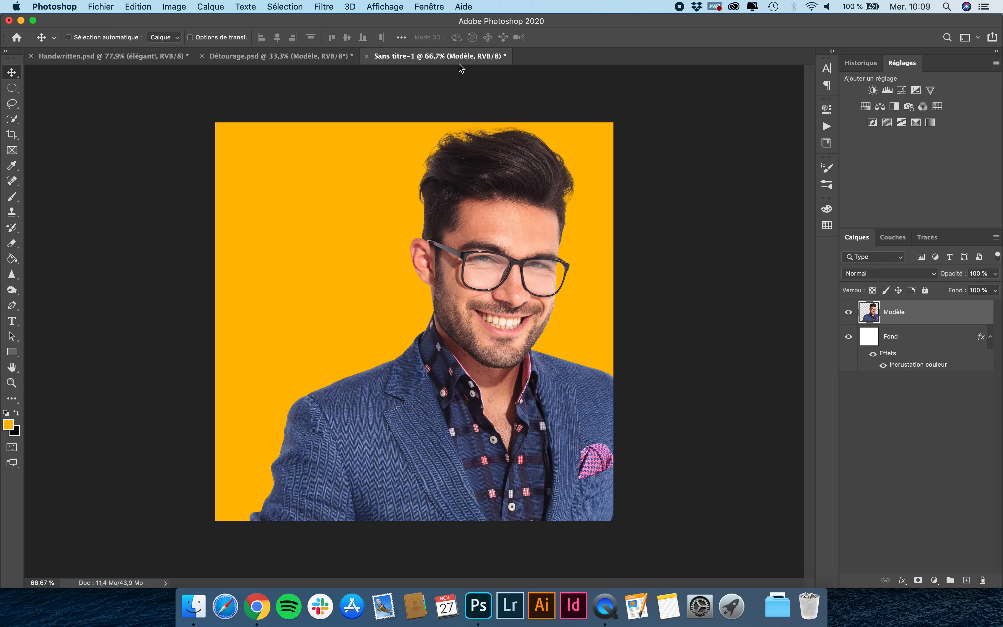
Scale the Modèle layer to about 42% and centre it horizontally against the lower edge of the yellow-orange background
{"action": "key", "text": "ctrl+t"}
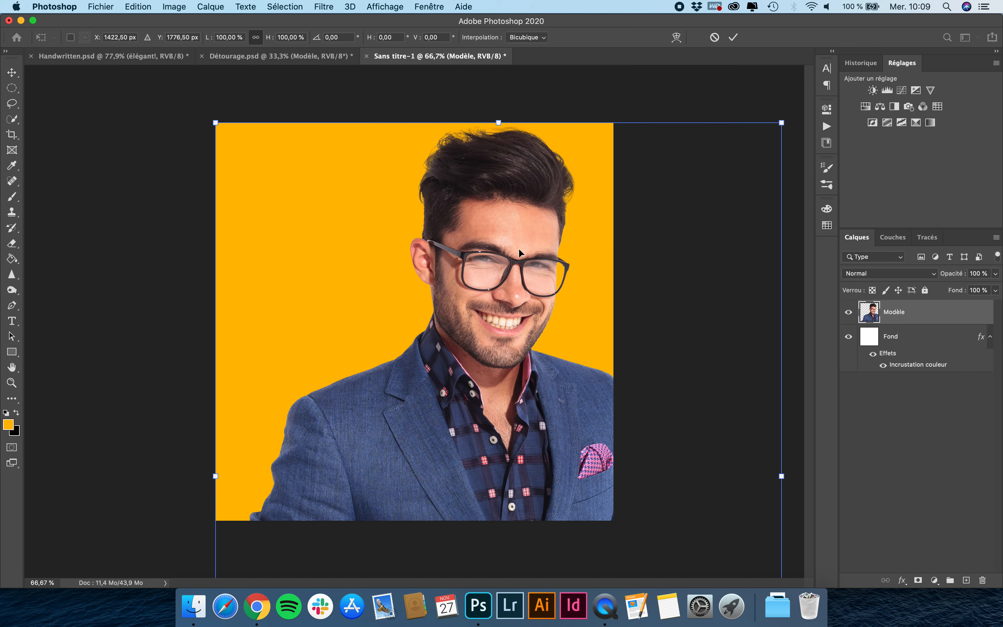
{"action": "key", "text": "ctrl+0"}
{"action": "key", "text": "ctrl+0"}
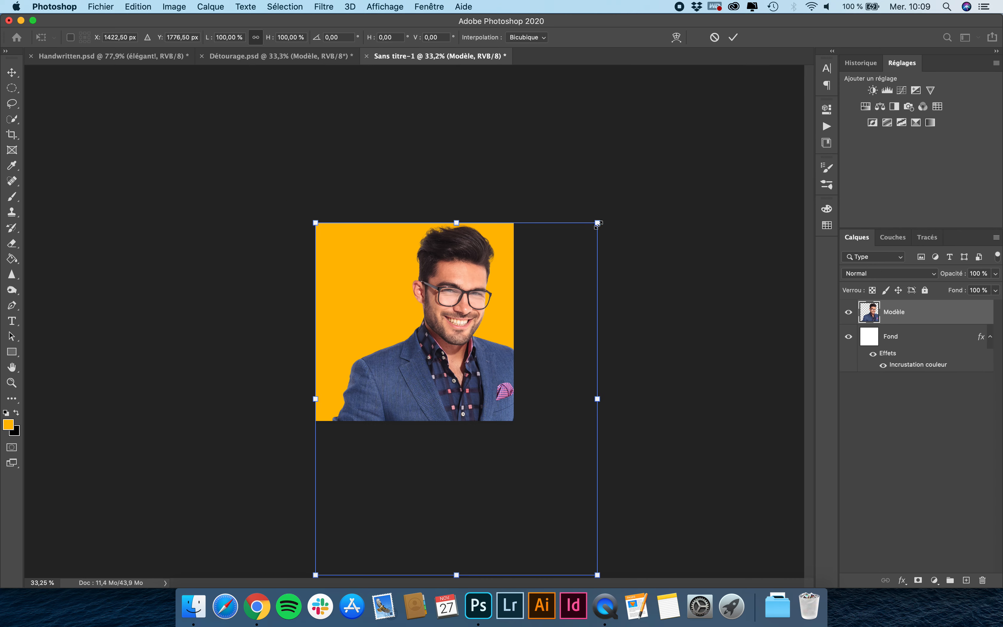
{"action": "left_click_drag", "start_coordinate": [597, 224], "coordinate": [456, 301]}
{"action": "left_click_drag", "start_coordinate": [431, 387], "coordinate": [440, 272]}
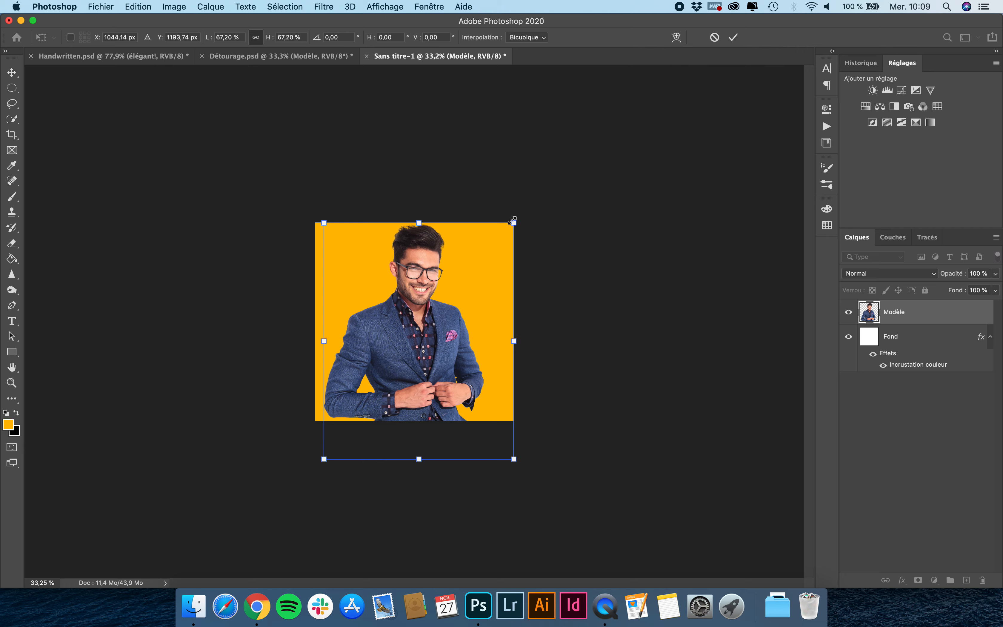
{"action": "left_click_drag", "start_coordinate": [513, 221], "coordinate": [435, 244]}
{"action": "left_click_drag", "start_coordinate": [407, 344], "coordinate": [427, 306]}
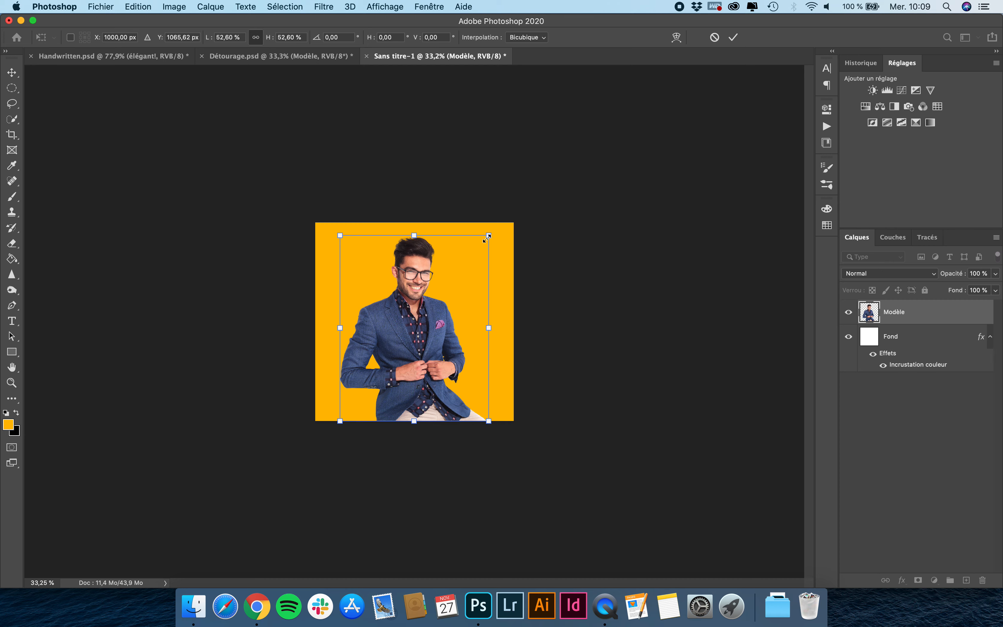
{"action": "left_click_drag", "start_coordinate": [489, 236], "coordinate": [459, 272]}
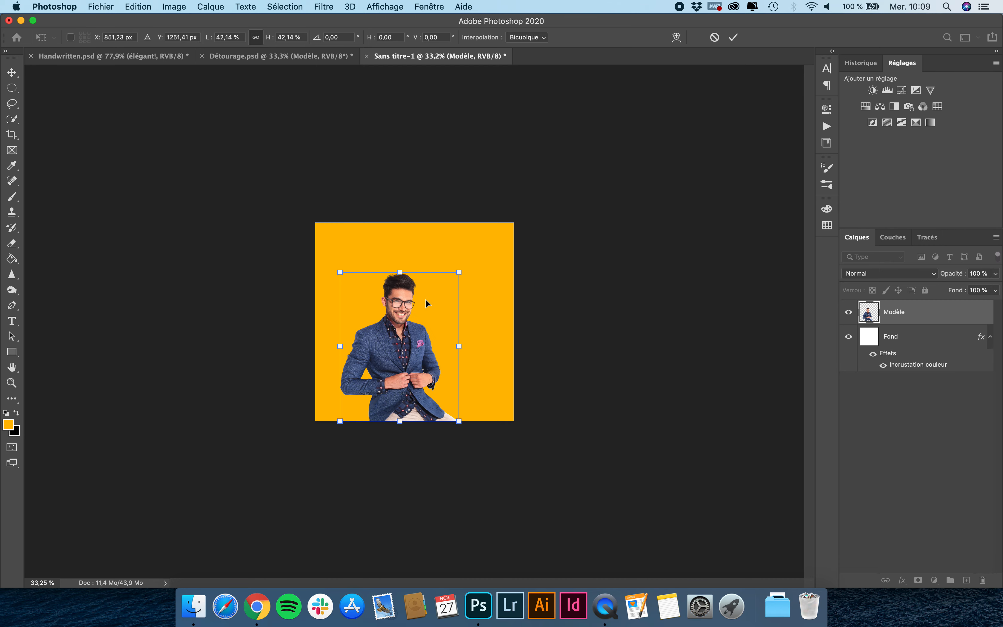
{"action": "key", "text": "super+plus"}
{"action": "left_click_drag", "start_coordinate": [385, 316], "coordinate": [409, 320]}
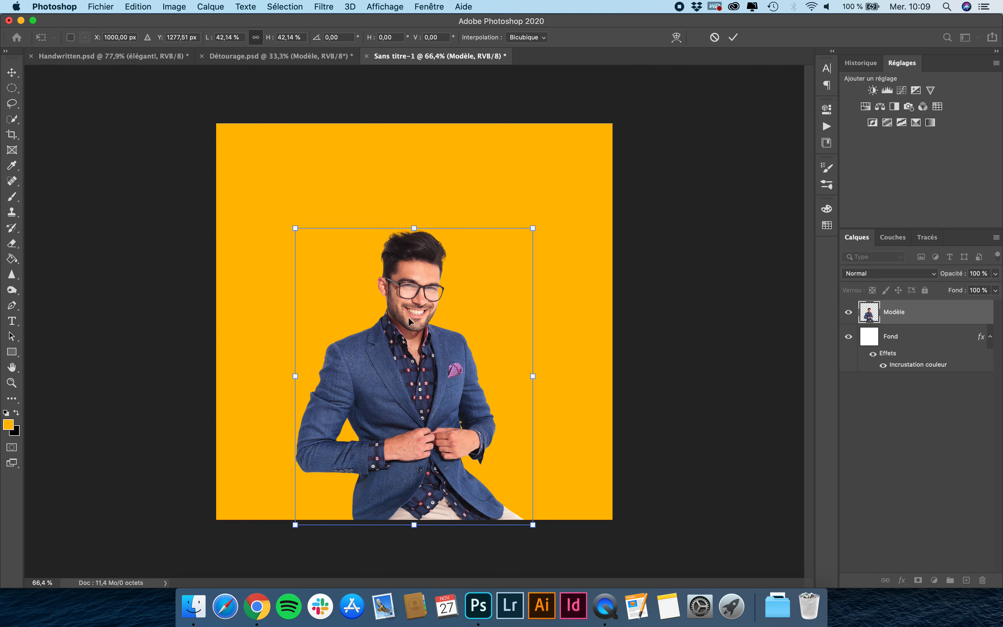
{"action": "key", "text": "Return"}
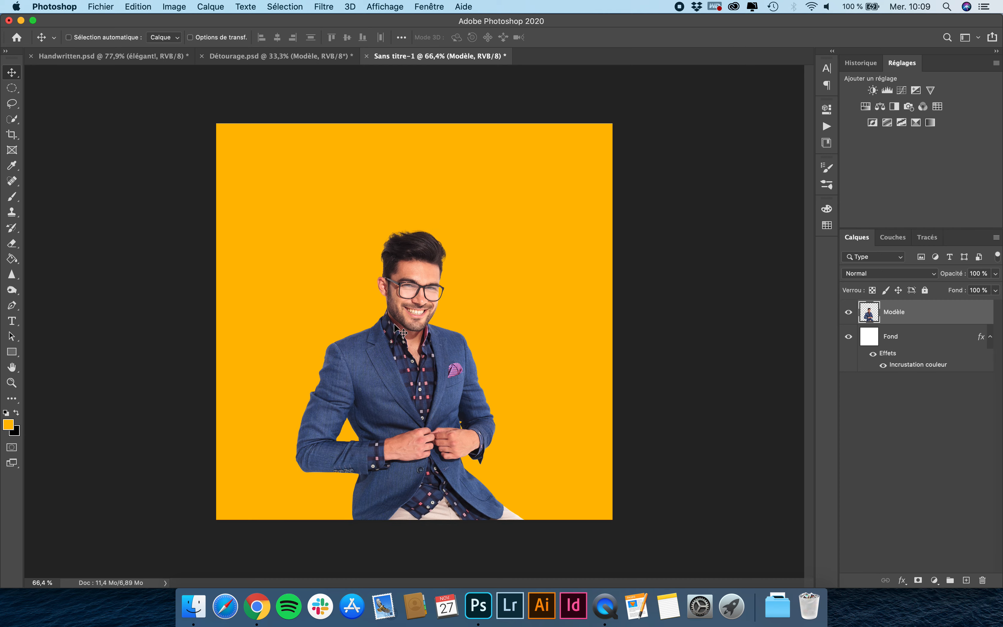
{"action": "left_click_drag", "start_coordinate": [406, 332], "coordinate": [405, 333]}
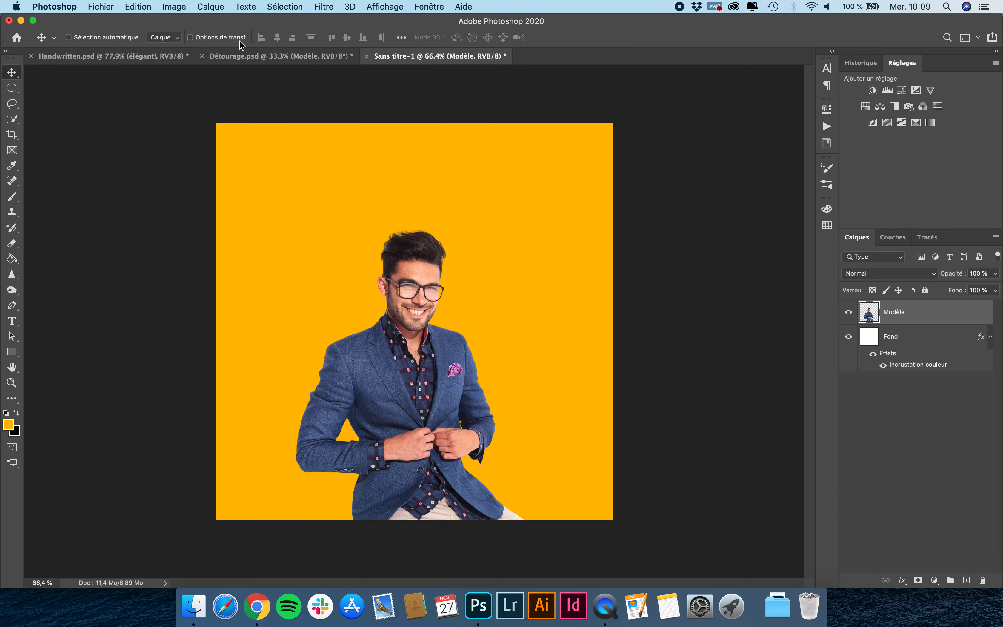
Close the Détourage.psd document and return to the new square composition
{"action": "left_click", "coordinate": [206, 58]}
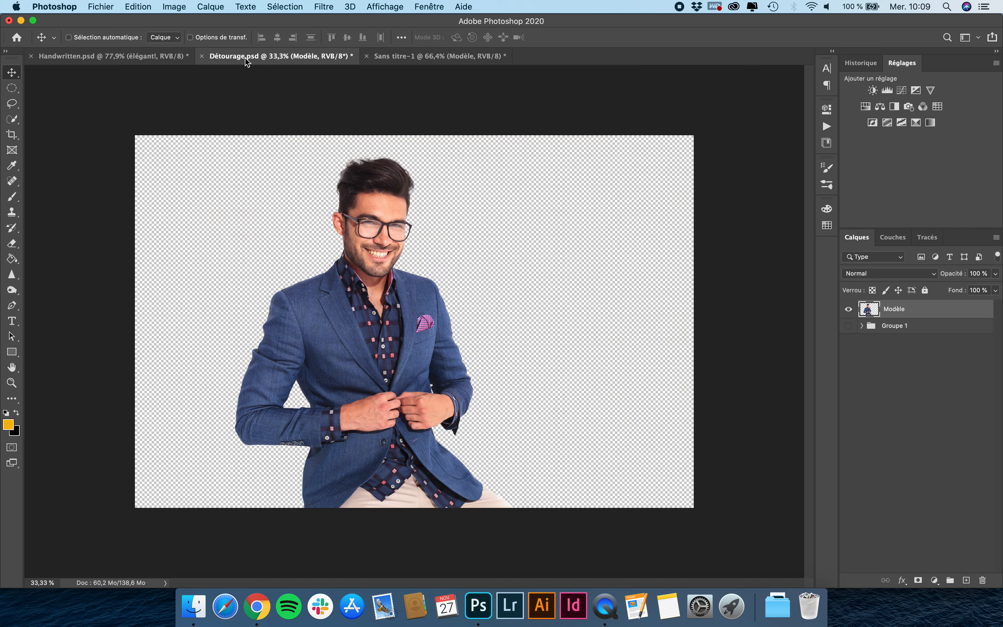
{"action": "left_click", "coordinate": [202, 56]}
{"action": "left_click", "coordinate": [608, 206]}
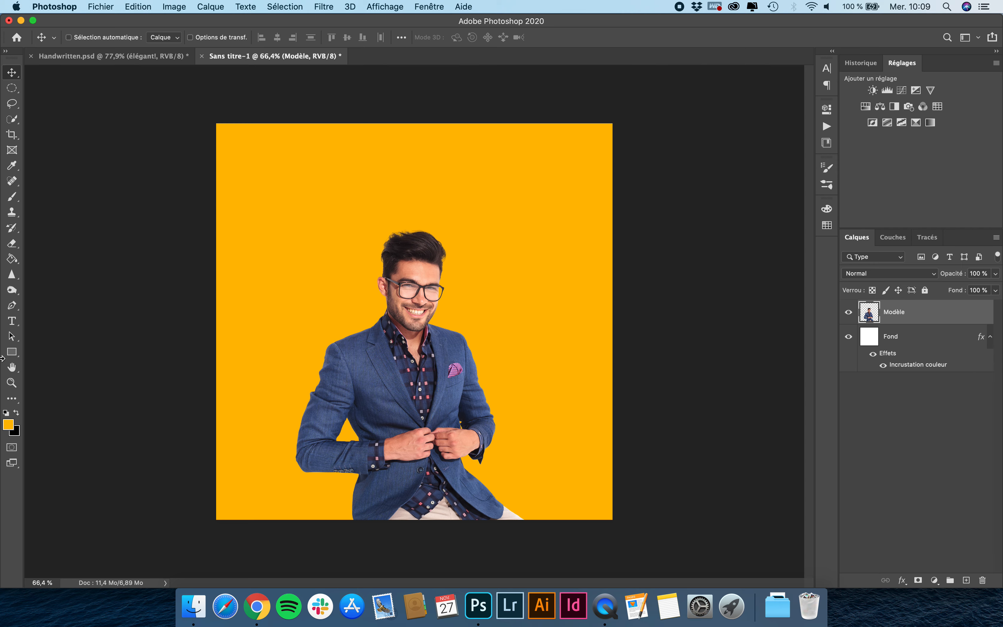
Add the text "Monsieur" in white on its own layer above the model
{"action": "left_click", "coordinate": [5, 413]}
{"action": "left_click", "coordinate": [16, 413]}
{"action": "key", "text": "t"}
{"action": "left_click", "coordinate": [313, 252]}
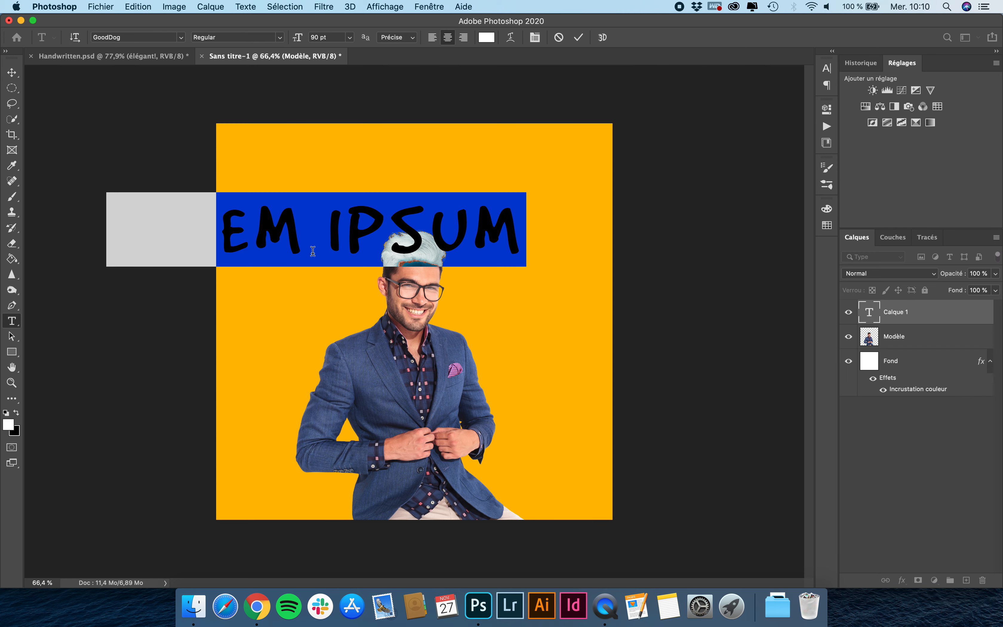
{"action": "type", "text": "Monsieur"}
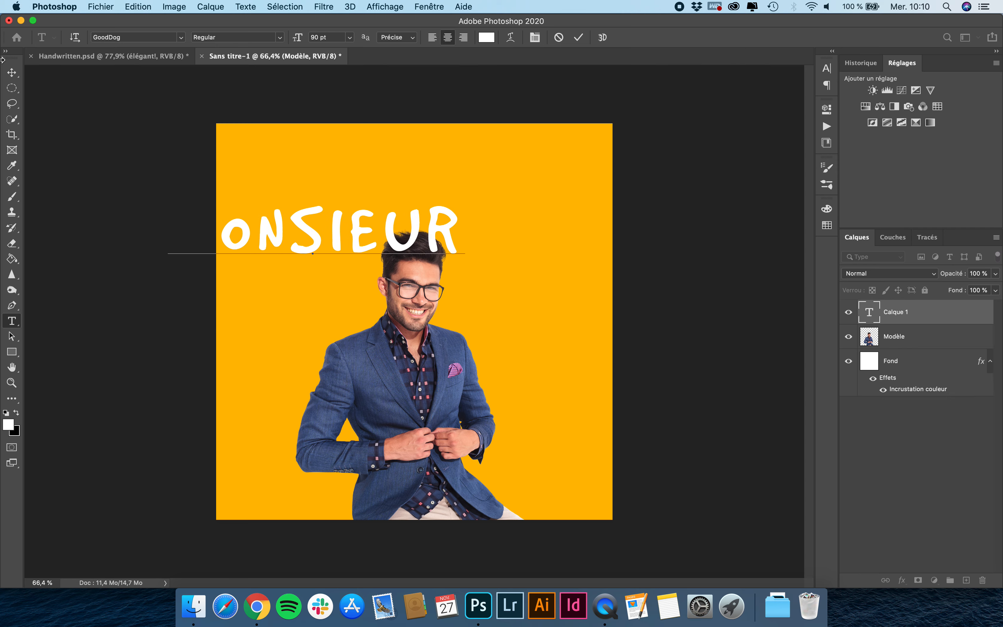
{"action": "key", "text": "Escape"}
{"action": "key", "text": "v"}
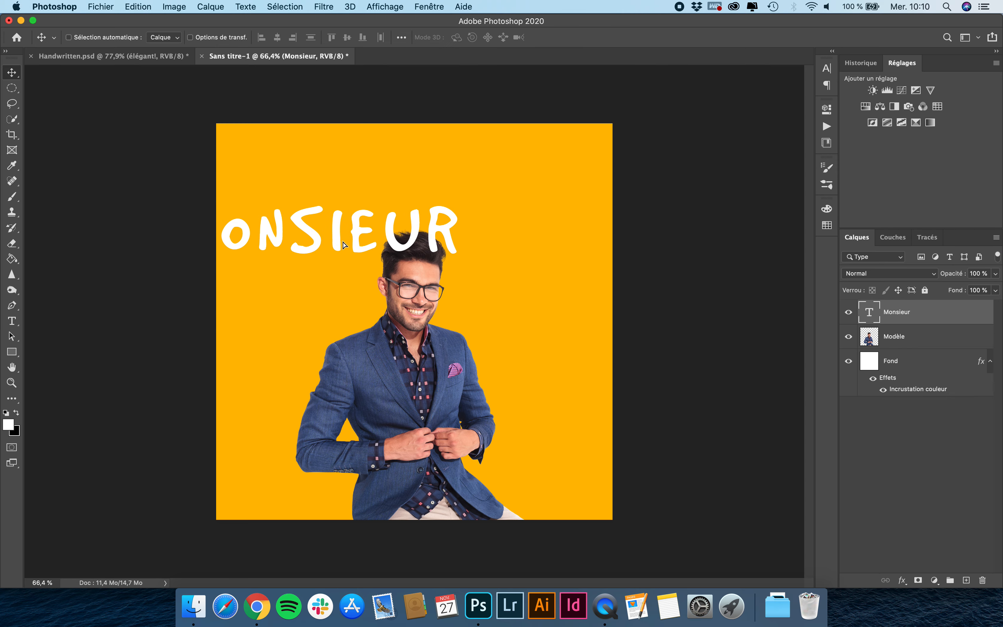
Centre the Monsieur text at the height of the model's head and place its layer between Modèle and Fond
{"action": "left_click_drag", "start_coordinate": [309, 244], "coordinate": [403, 268]}
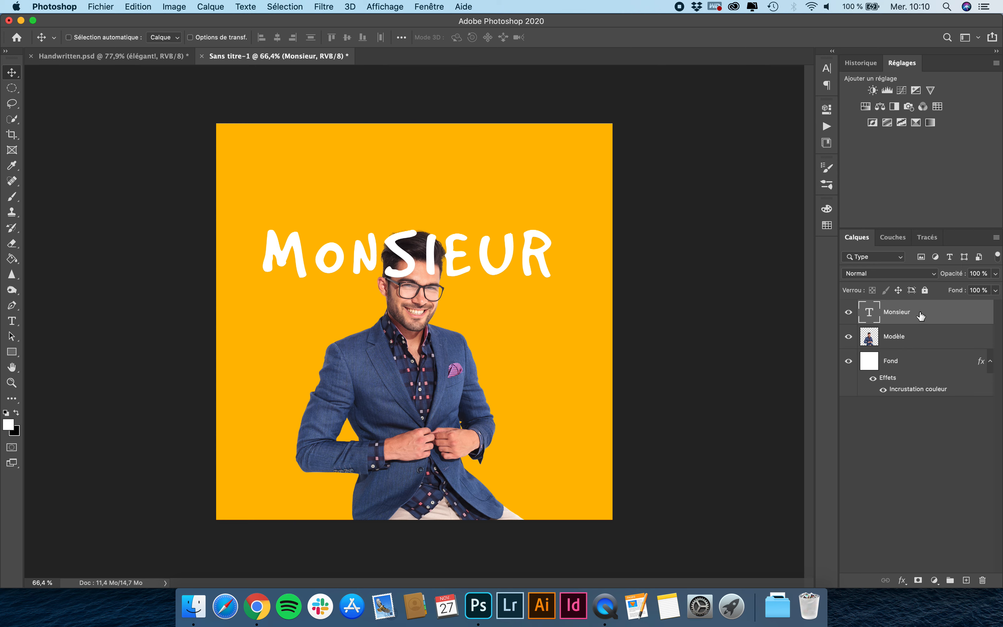
{"action": "left_click_drag", "start_coordinate": [921, 315], "coordinate": [919, 345]}
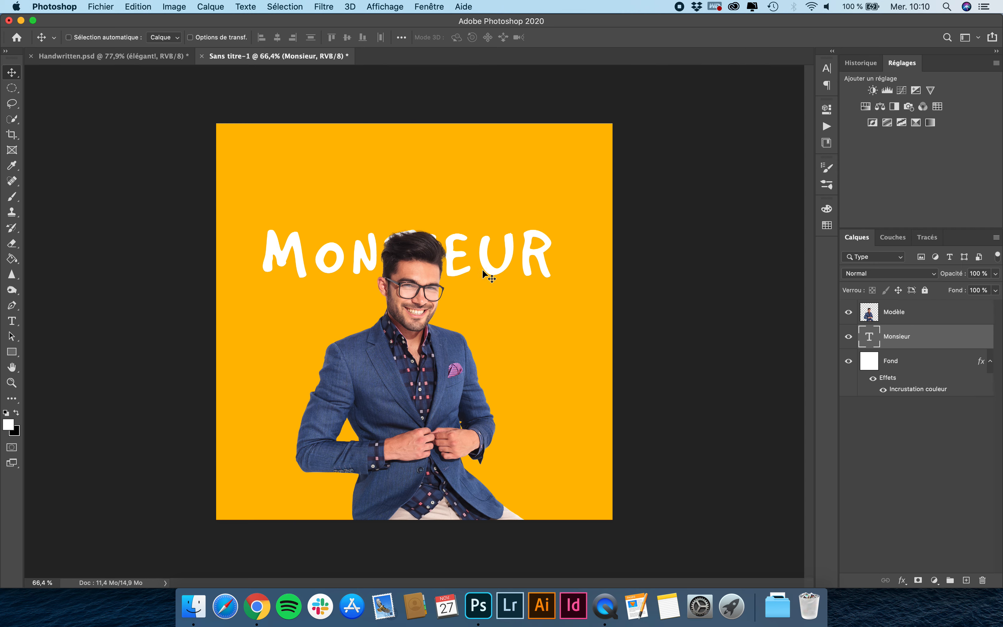
{"action": "left_click_drag", "start_coordinate": [501, 268], "coordinate": [501, 253]}
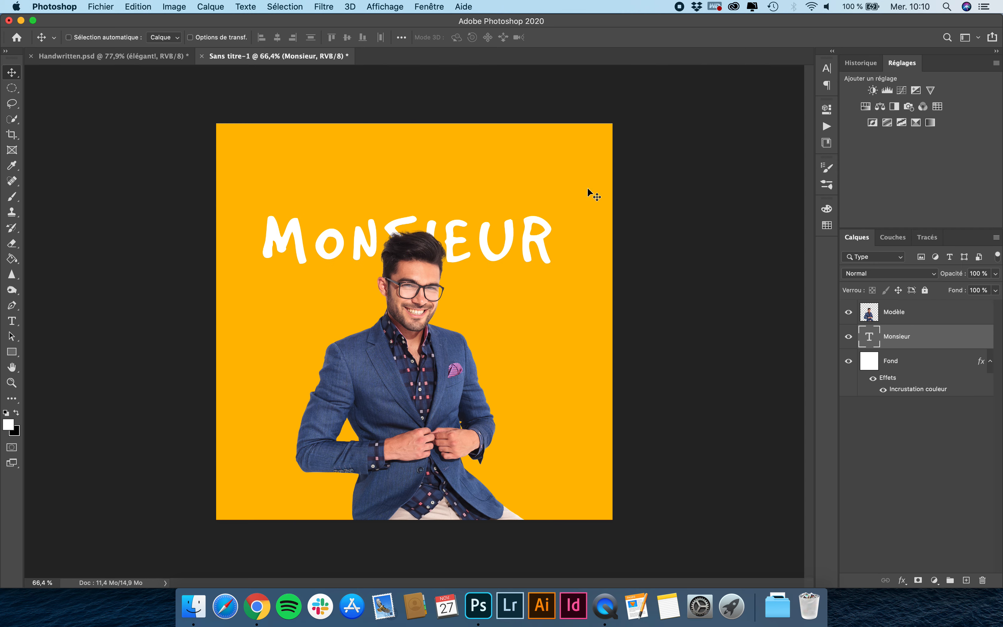
Change the Monsieur text's font to 3Dumb Regular in the character settings
{"action": "left_click", "coordinate": [825, 71]}
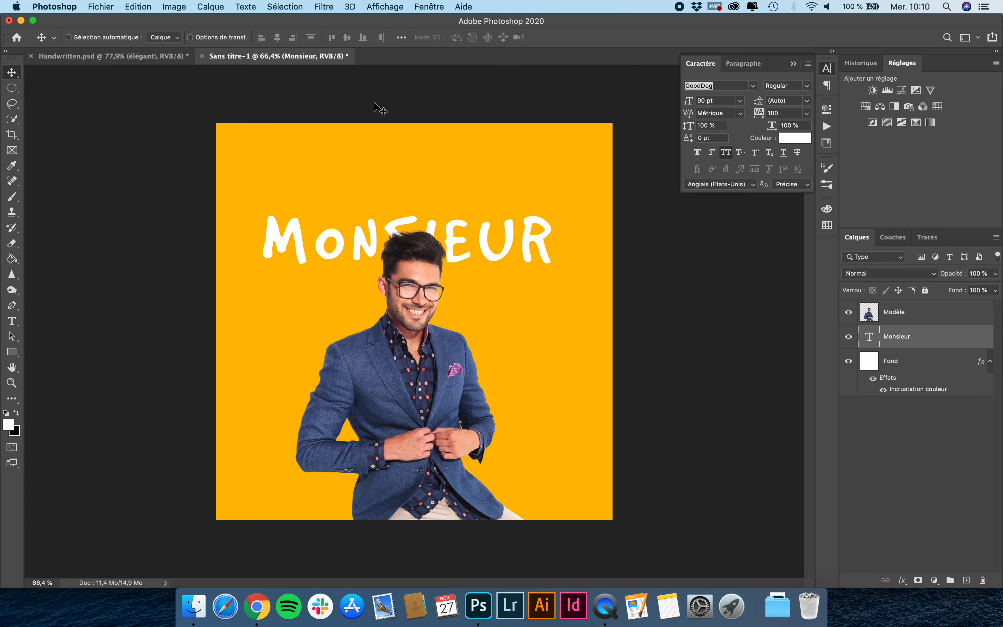
{"action": "left_click", "coordinate": [428, 6]}
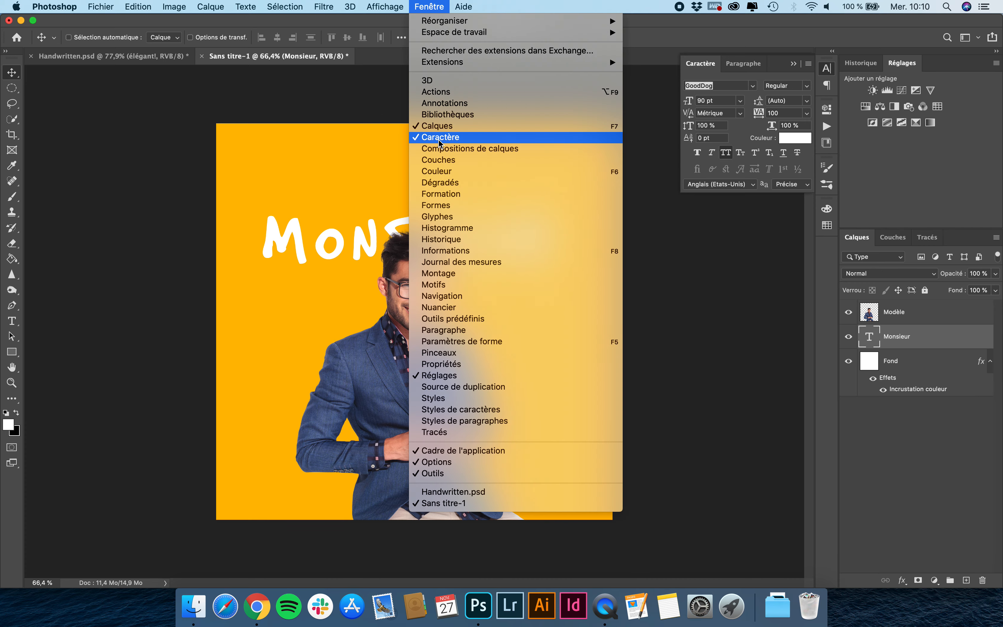
{"action": "left_click", "coordinate": [415, 5]}
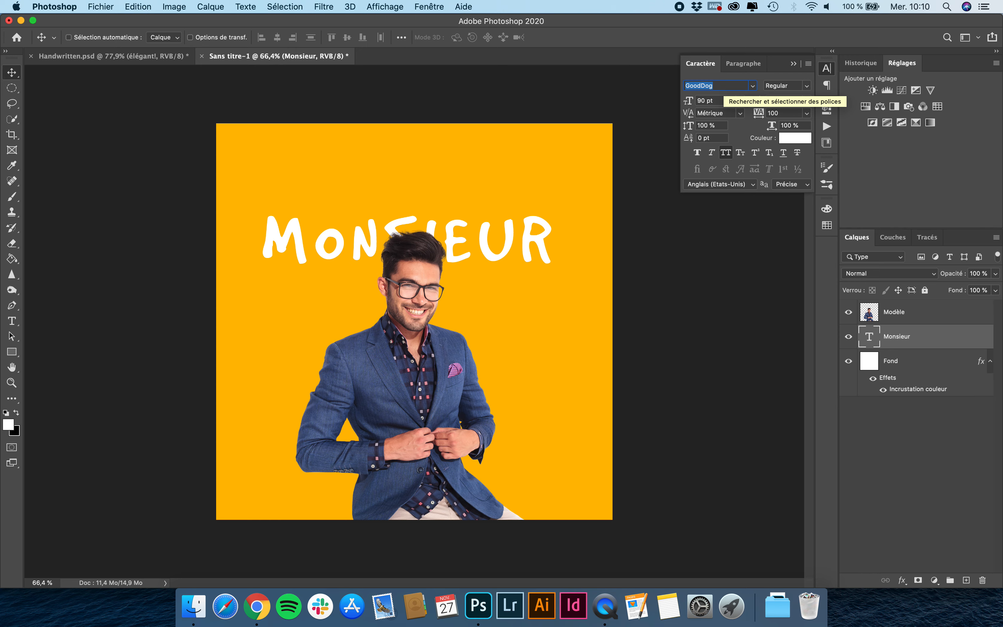
{"action": "type", "text": "3Dumb"}
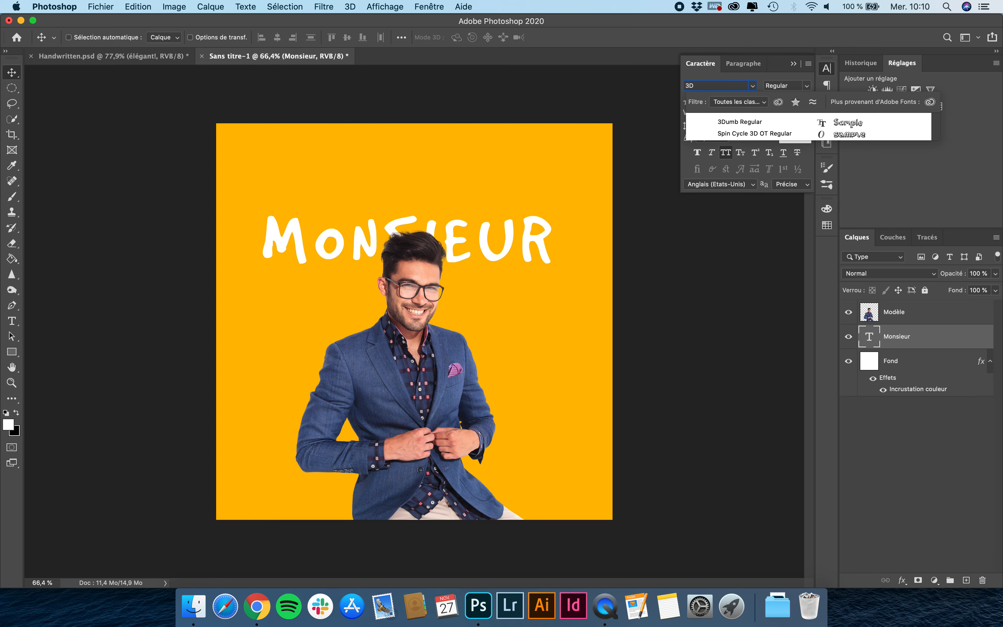
{"action": "left_click", "coordinate": [749, 121]}
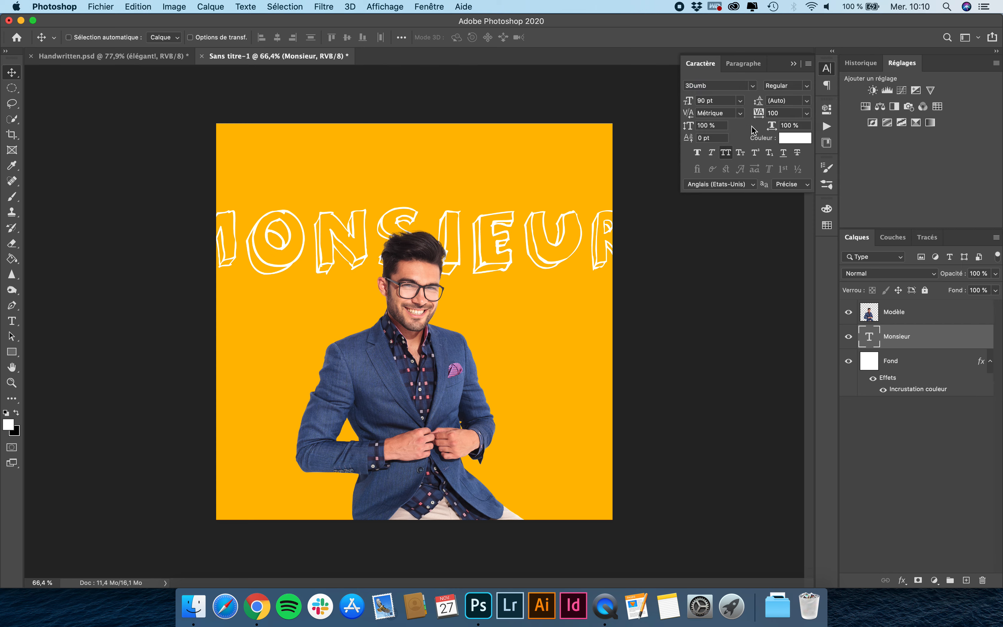
Try a tracking of 30 on the Monsieur text, and set it to 0
{"action": "left_click", "coordinate": [786, 113]}
{"action": "type", "text": "30"}
{"action": "key", "text": "Return"}
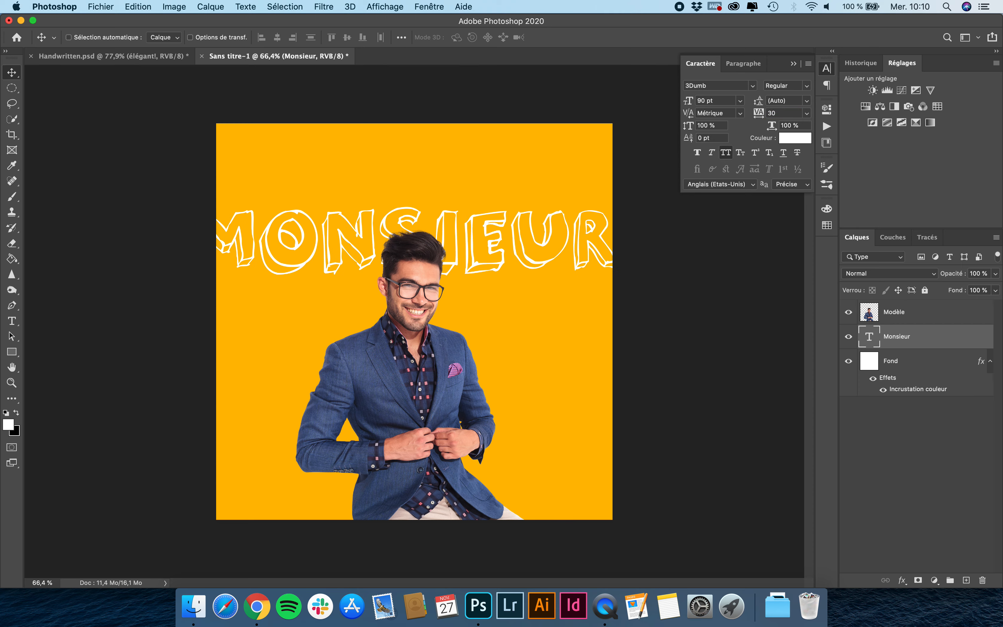
{"action": "left_click", "coordinate": [771, 112]}
{"action": "type", "text": "0"}
{"action": "key", "text": "Return"}
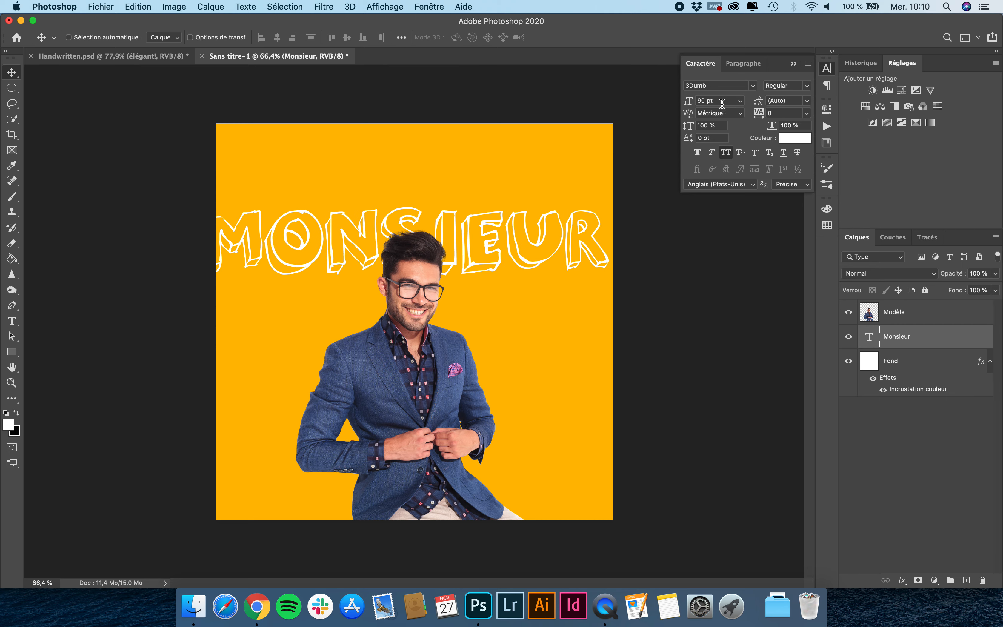
Set the Monsieur text's font size to 60 pt and move the word slightly higher behind the head
{"action": "left_click", "coordinate": [700, 100]}
{"action": "type", "text": "60"}
{"action": "key", "text": "Return"}
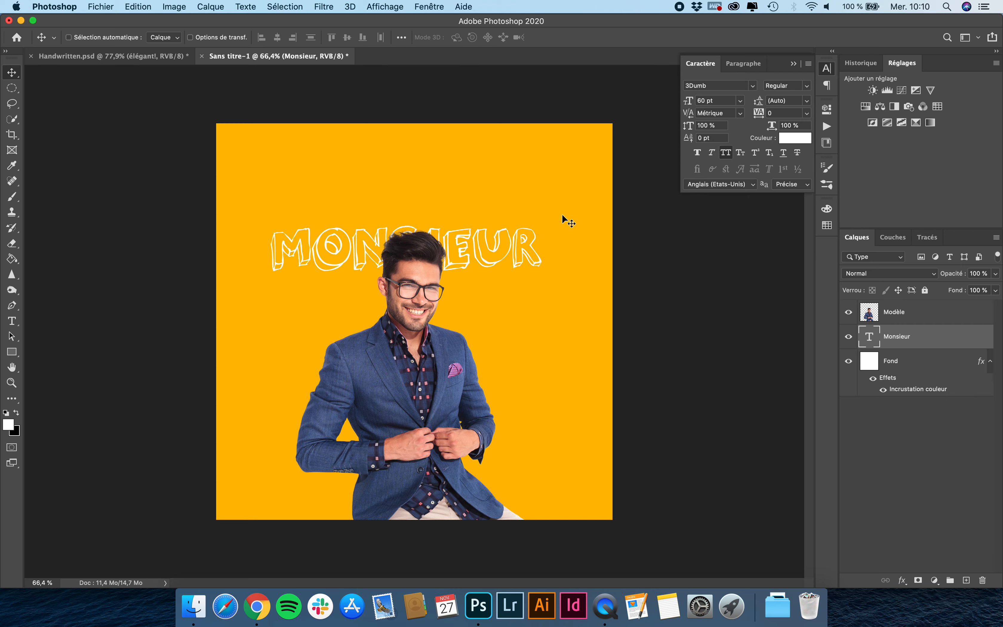
{"action": "mouse_move", "coordinate": [467, 246]}
{"action": "left_mouse_down"}
{"action": "mouse_move", "coordinate": [469, 276]}
{"action": "mouse_move", "coordinate": [471, 236]}
{"action": "left_mouse_up"}
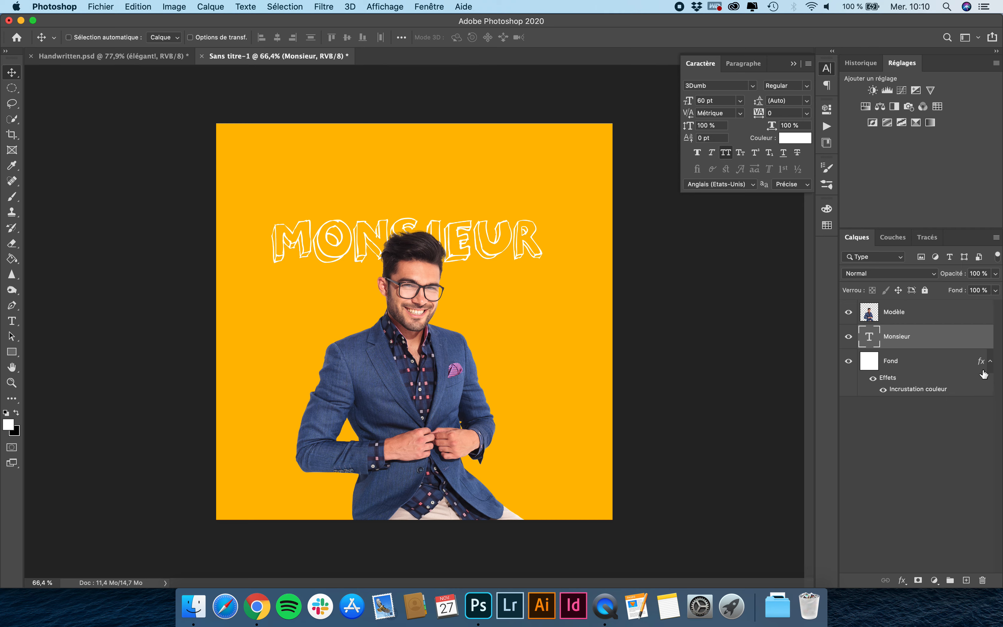
{"action": "left_click", "coordinate": [13, 321]}
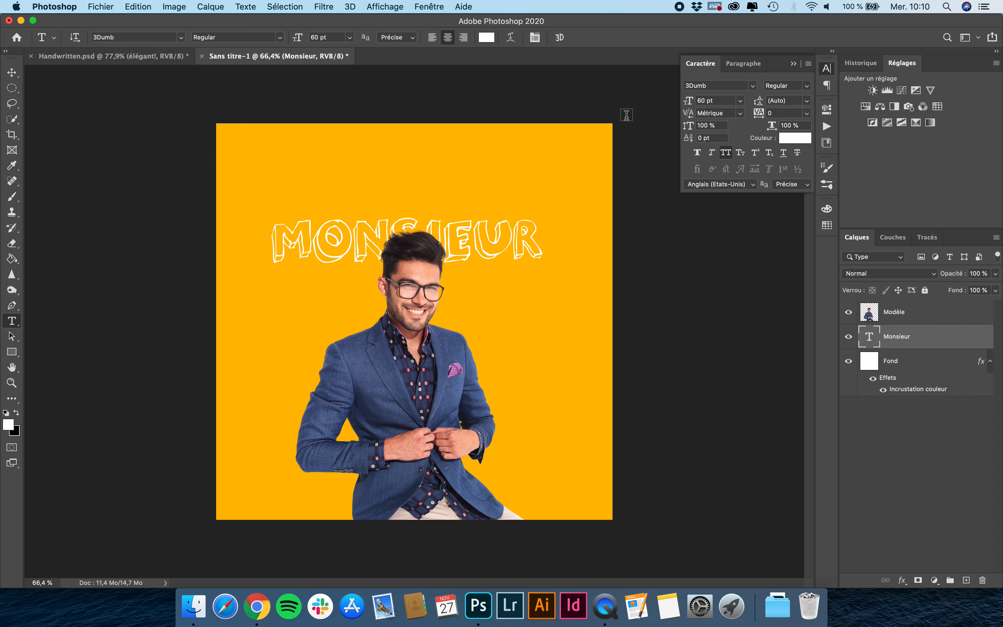
{"action": "left_click", "coordinate": [512, 39]}
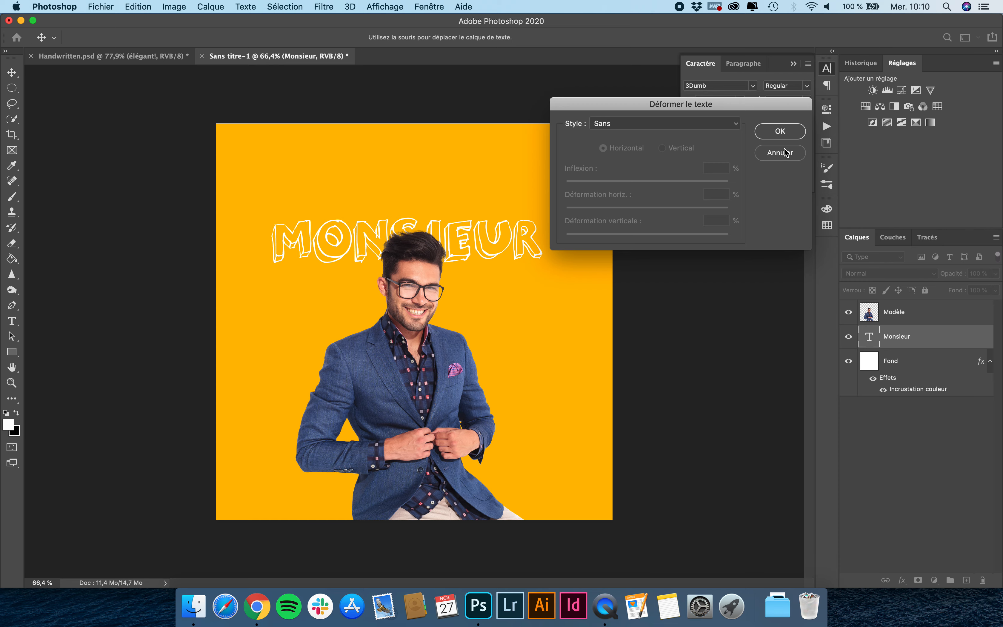
{"action": "left_click", "coordinate": [778, 154]}
Warp the Monsieur text with a horizontal Arc: bend +44%, horizontal distortion +54% and vertical distortion -20%
{"action": "left_click", "coordinate": [245, 5]}
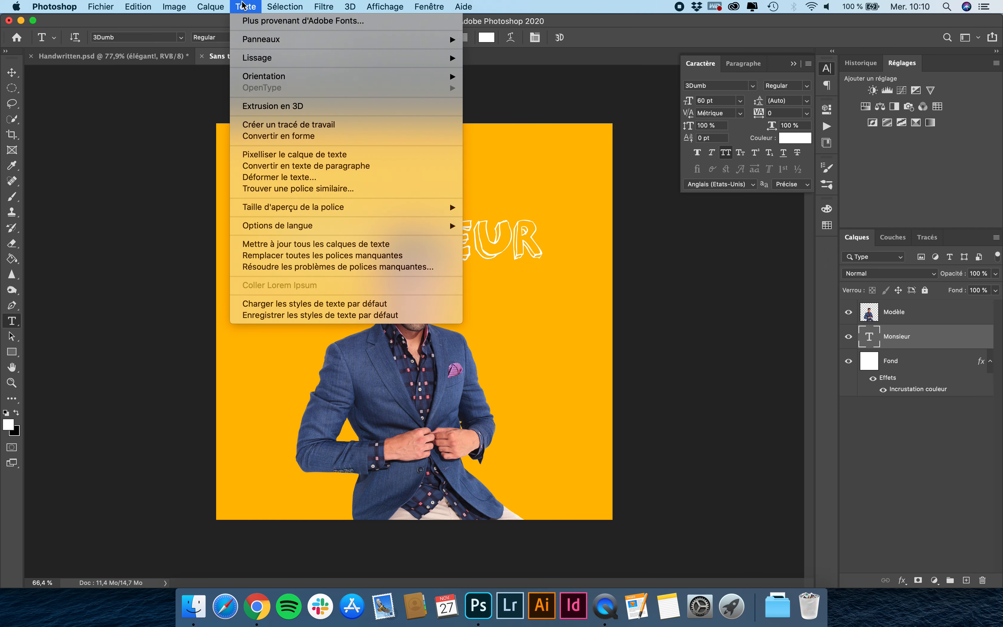
{"action": "left_click", "coordinate": [283, 177]}
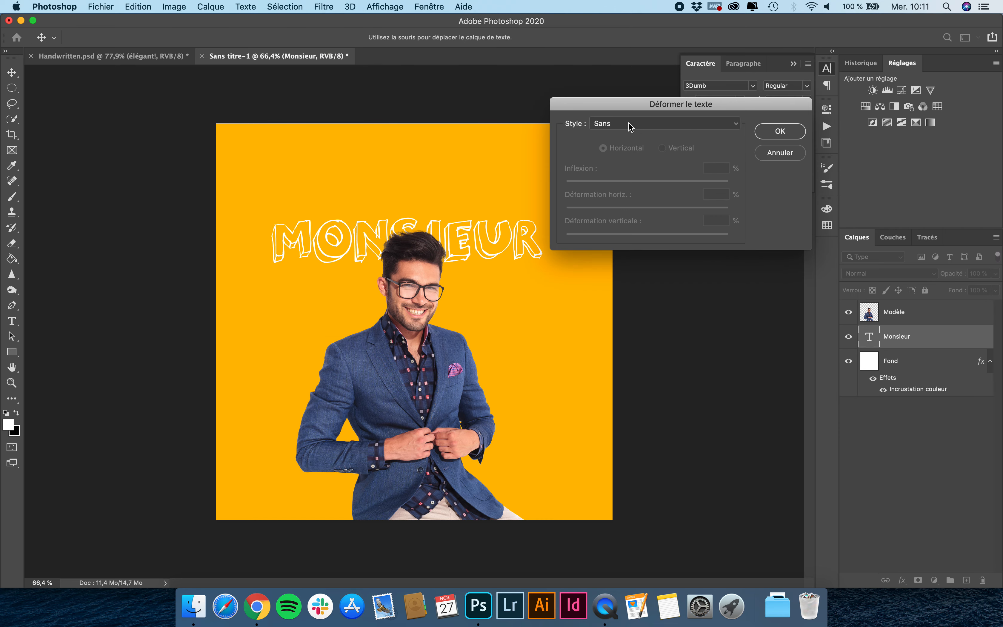
{"action": "left_click", "coordinate": [630, 124]}
{"action": "left_click", "coordinate": [627, 140]}
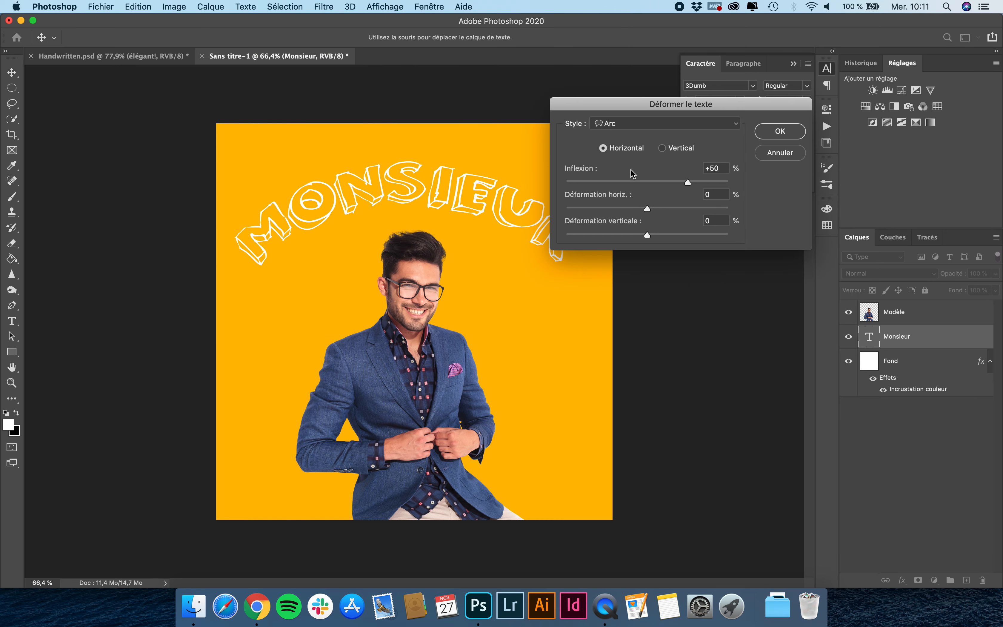
{"action": "left_click", "coordinate": [668, 182]}
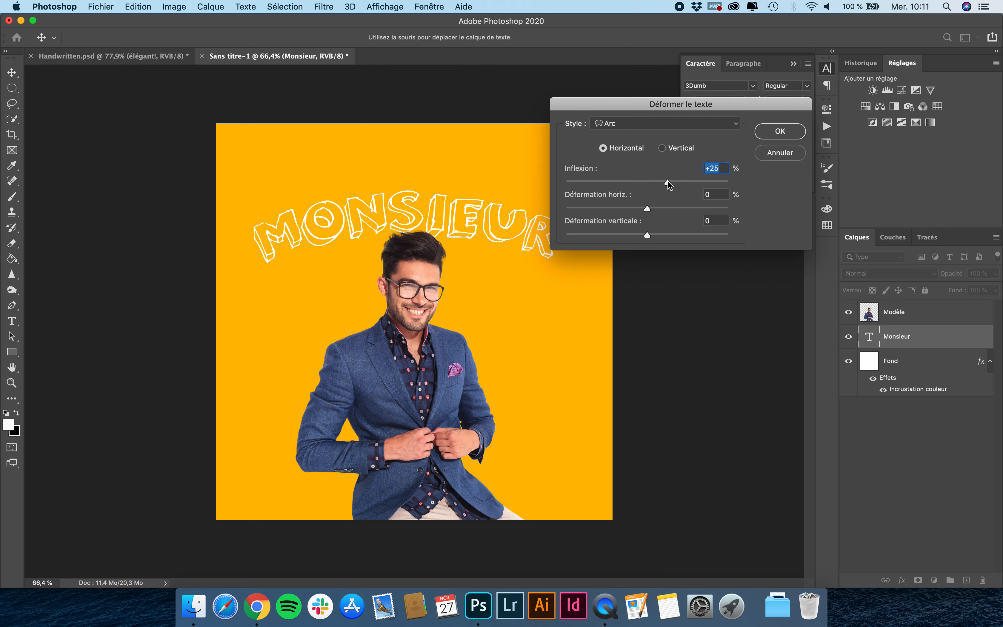
{"action": "mouse_move", "coordinate": [671, 183]}
{"action": "left_mouse_down"}
{"action": "mouse_move", "coordinate": [679, 183]}
{"action": "mouse_move", "coordinate": [659, 208]}
{"action": "mouse_move", "coordinate": [674, 212]}
{"action": "mouse_move", "coordinate": [648, 234]}
{"action": "mouse_move", "coordinate": [678, 233]}
{"action": "mouse_move", "coordinate": [625, 234]}
{"action": "mouse_move", "coordinate": [692, 207]}
{"action": "mouse_move", "coordinate": [683, 187]}
{"action": "left_mouse_up"}
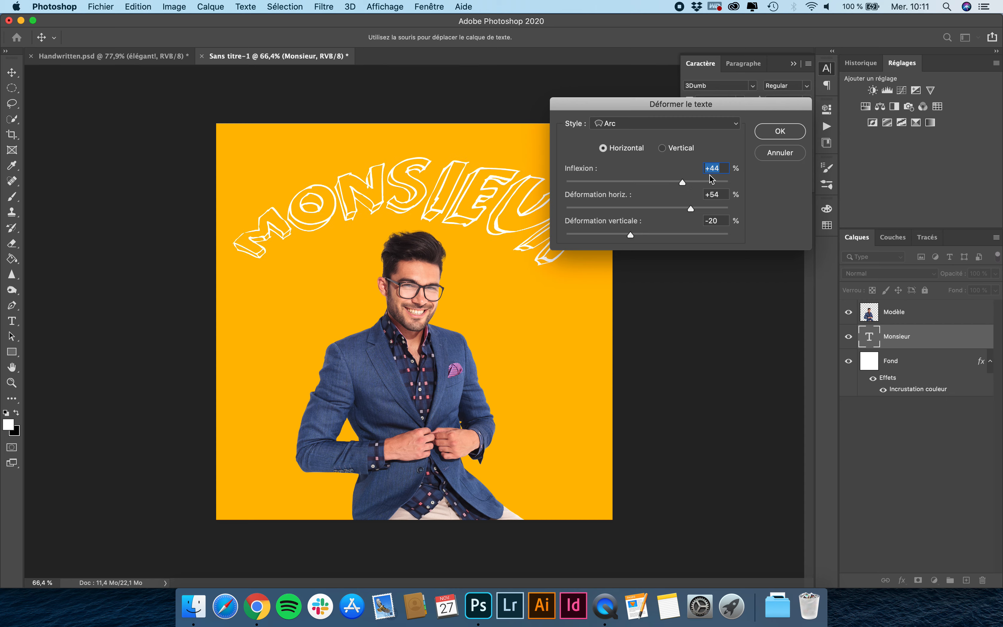
{"action": "left_click", "coordinate": [784, 131]}
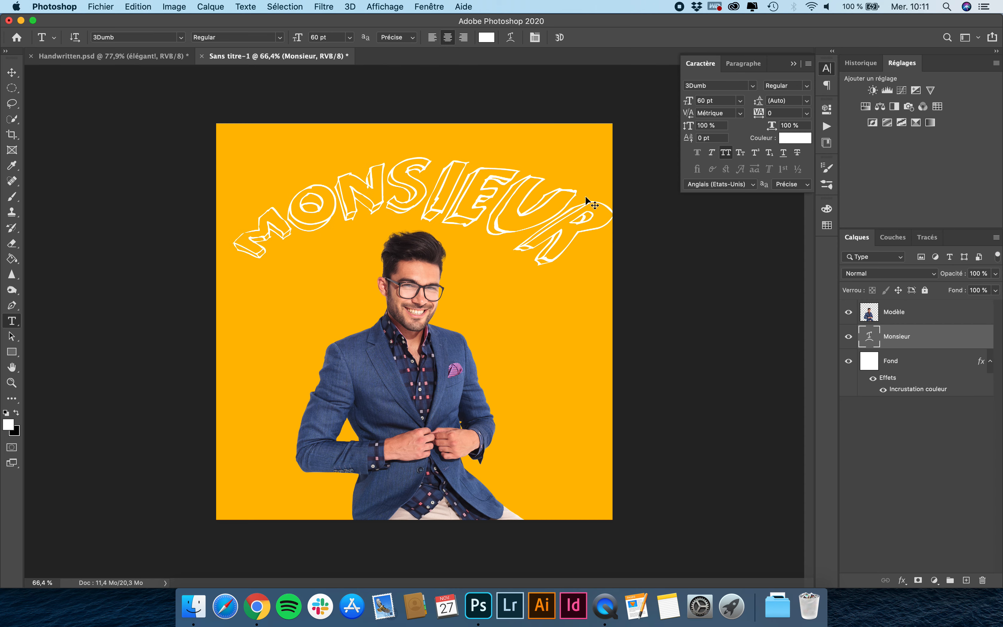
Scale the warped Monsieur text to about 78%, rotate it about -5.4° and position it around the model's head
{"action": "key", "text": "super+t"}
{"action": "left_click_drag", "start_coordinate": [650, 116], "coordinate": [539, 154]}
{"action": "left_click_drag", "start_coordinate": [471, 208], "coordinate": [503, 222]}
{"action": "left_click_drag", "start_coordinate": [596, 140], "coordinate": [573, 136]}
{"action": "left_click_drag", "start_coordinate": [495, 226], "coordinate": [492, 238]}
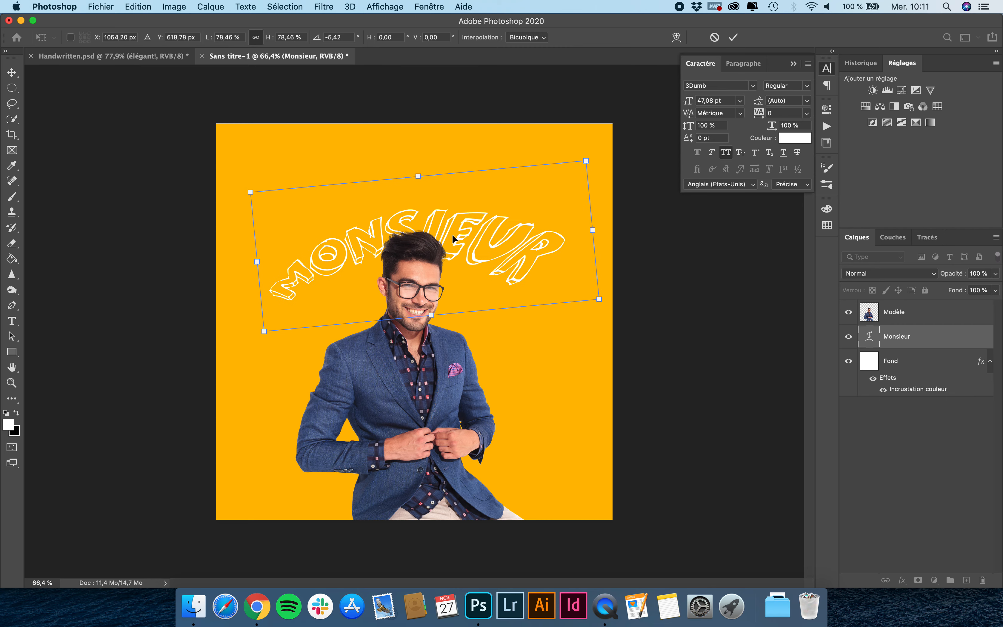
{"action": "key", "text": "Return"}
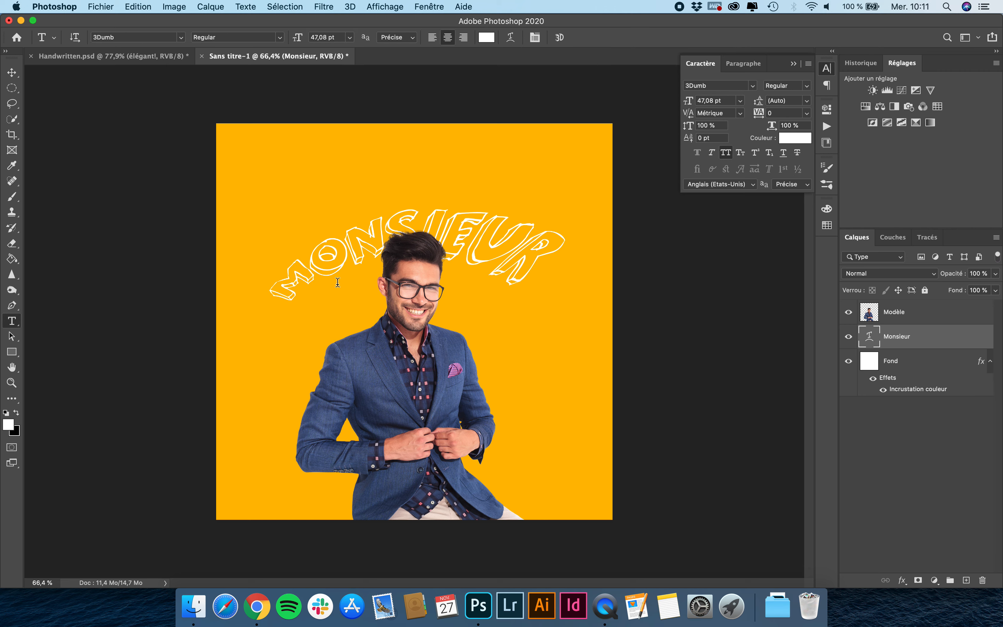
Add the text "il" beneath the start of the Monsieur text and turn off its All Caps formatting
{"action": "left_click", "coordinate": [17, 76]}
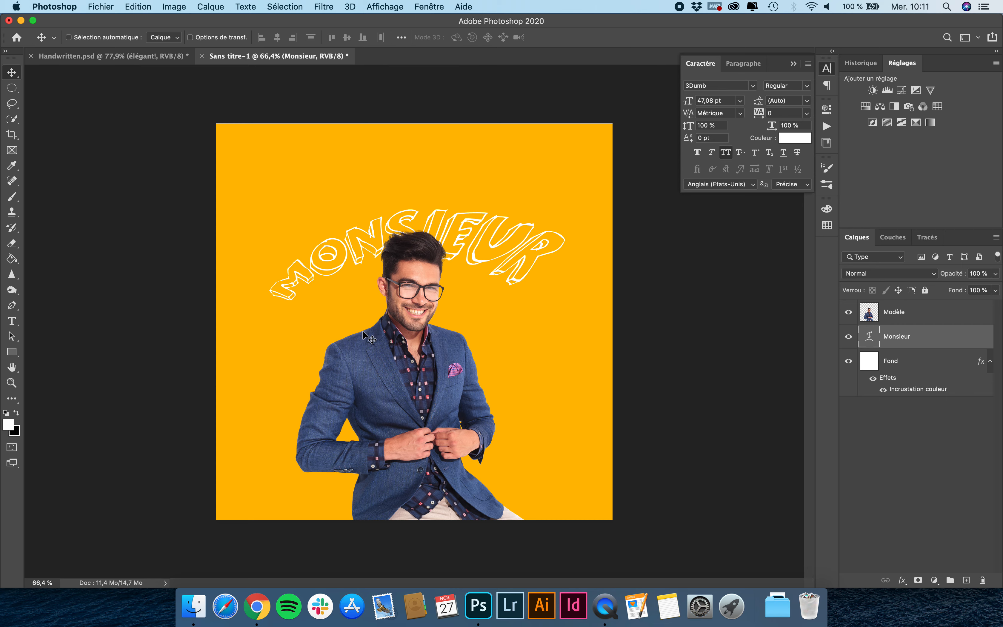
{"action": "key", "text": "t"}
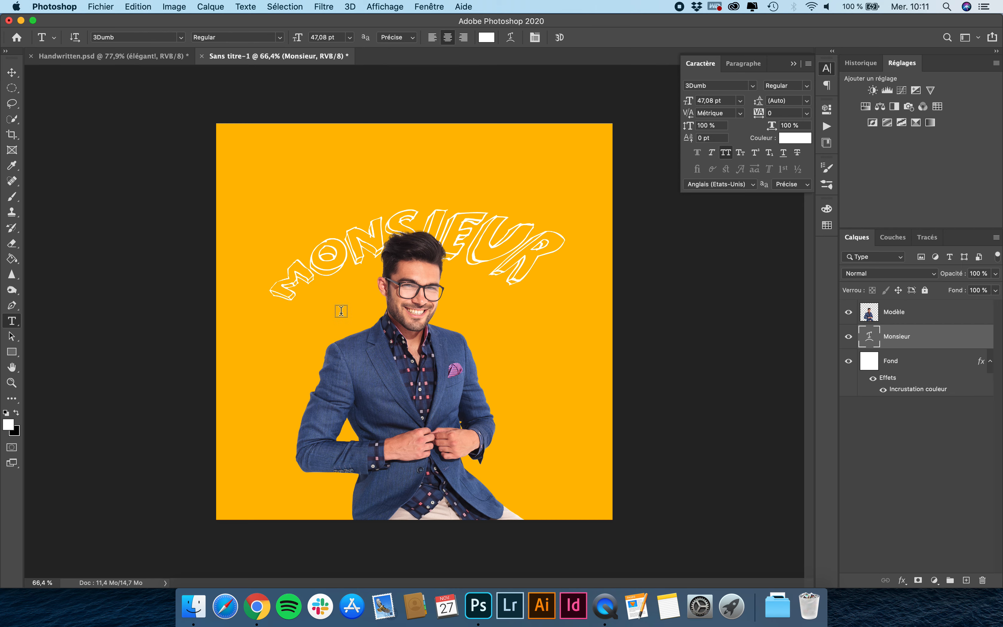
{"action": "left_click", "coordinate": [339, 312]}
{"action": "type", "text": "IL"}
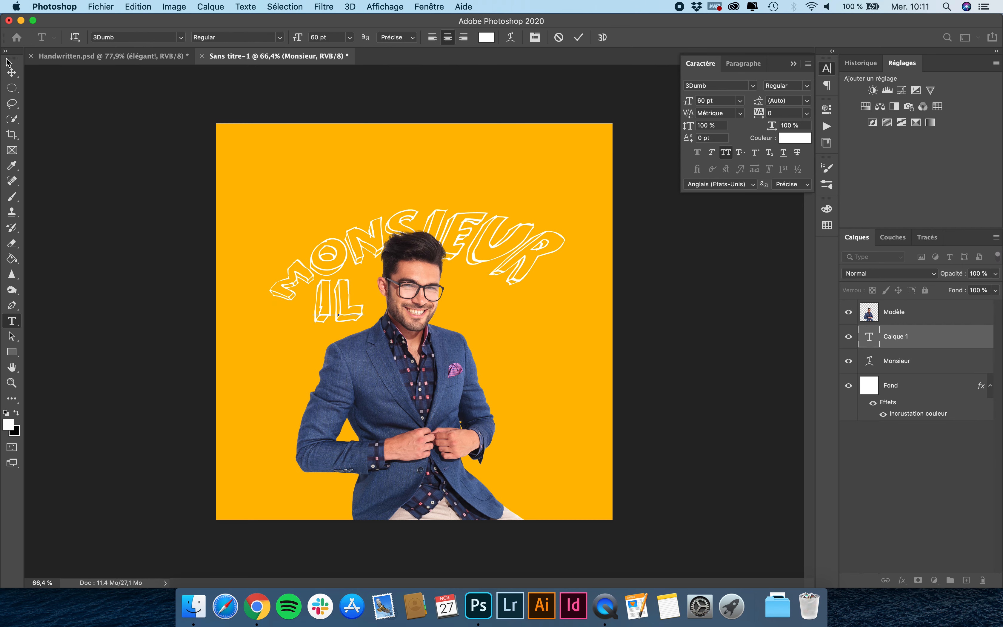
{"action": "left_click", "coordinate": [11, 71]}
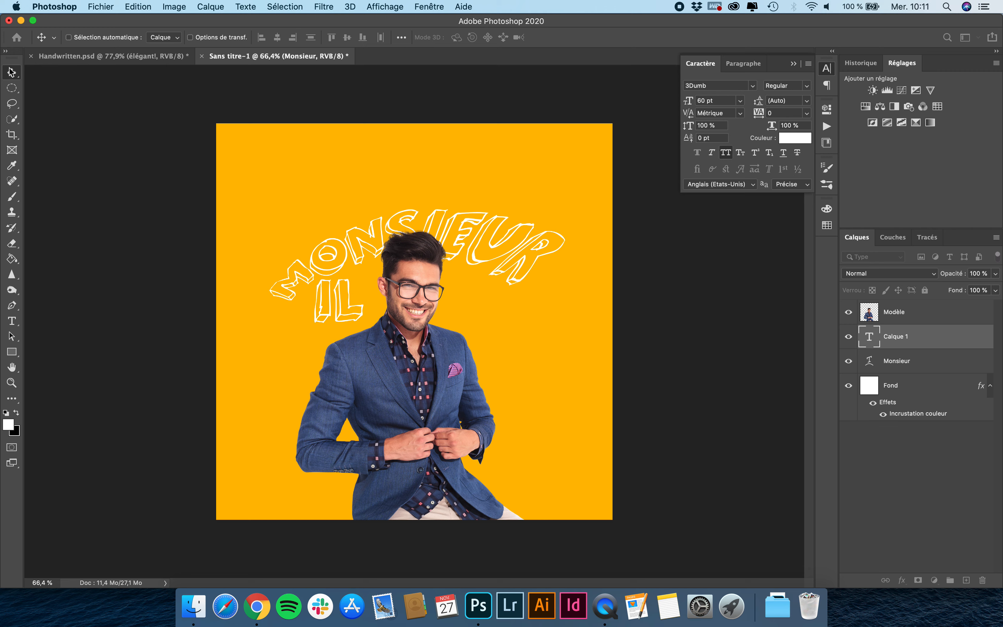
{"action": "left_click", "coordinate": [727, 153]}
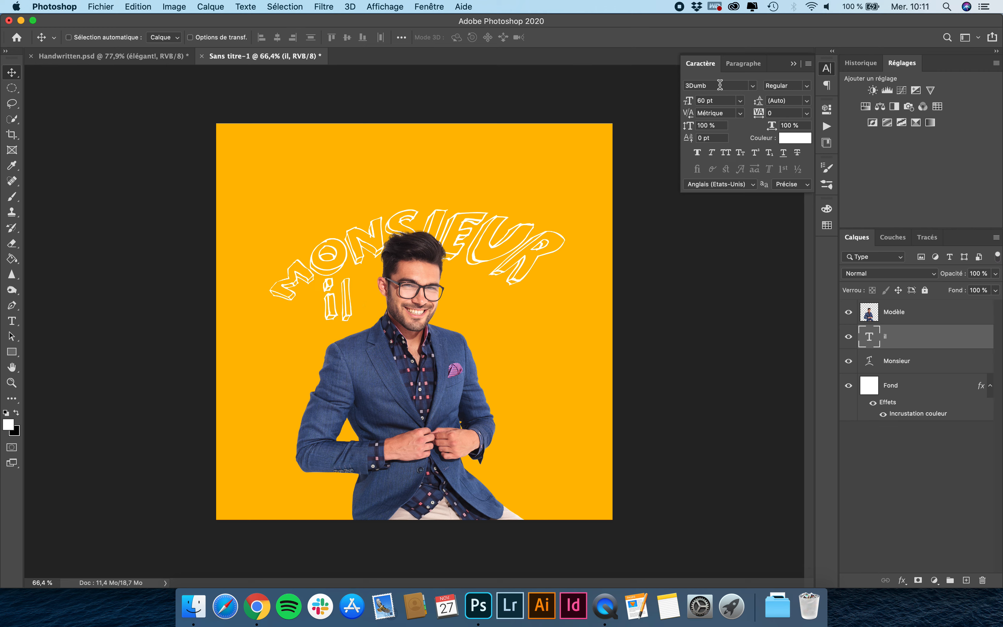
Replace the "il" text with "d'être"
{"action": "key", "text": "t"}
{"action": "double_click", "coordinate": [347, 295]}
{"action": "type", "text": "d'êt"}
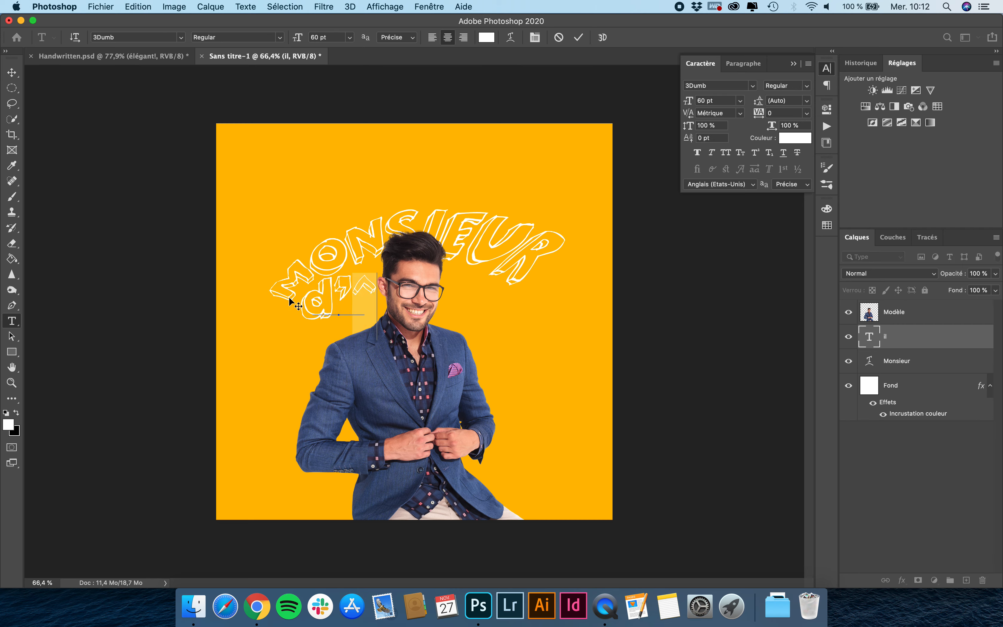
{"action": "type", "text": "re"}
{"action": "key", "text": "Escape"}
{"action": "key", "text": "v"}
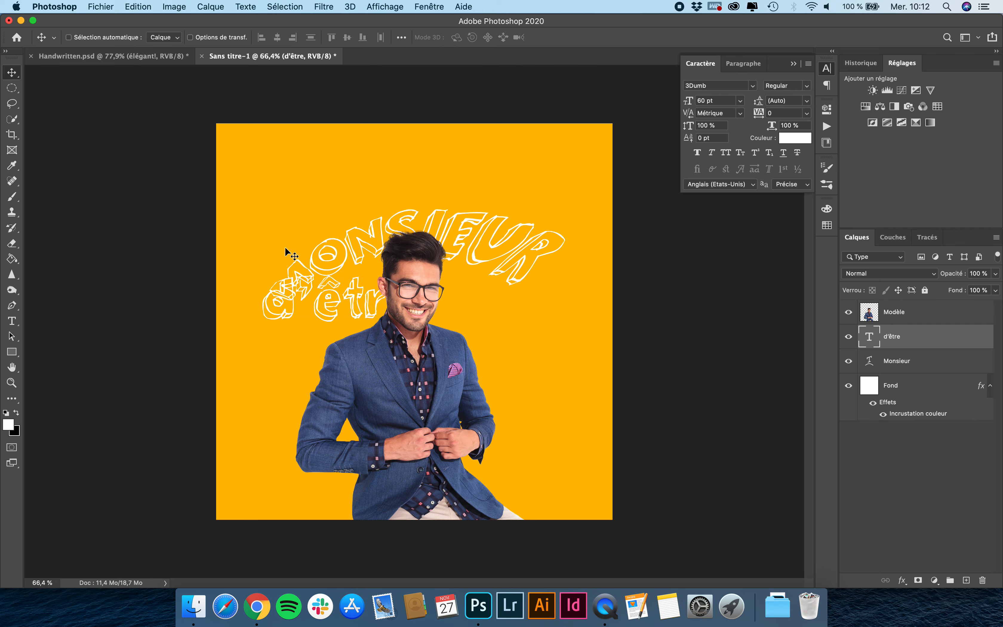
Place the d'être text across the model's chest pocket and the yellow background, with its layer above the Modèle layer
{"action": "left_click_drag", "start_coordinate": [338, 315], "coordinate": [552, 380]}
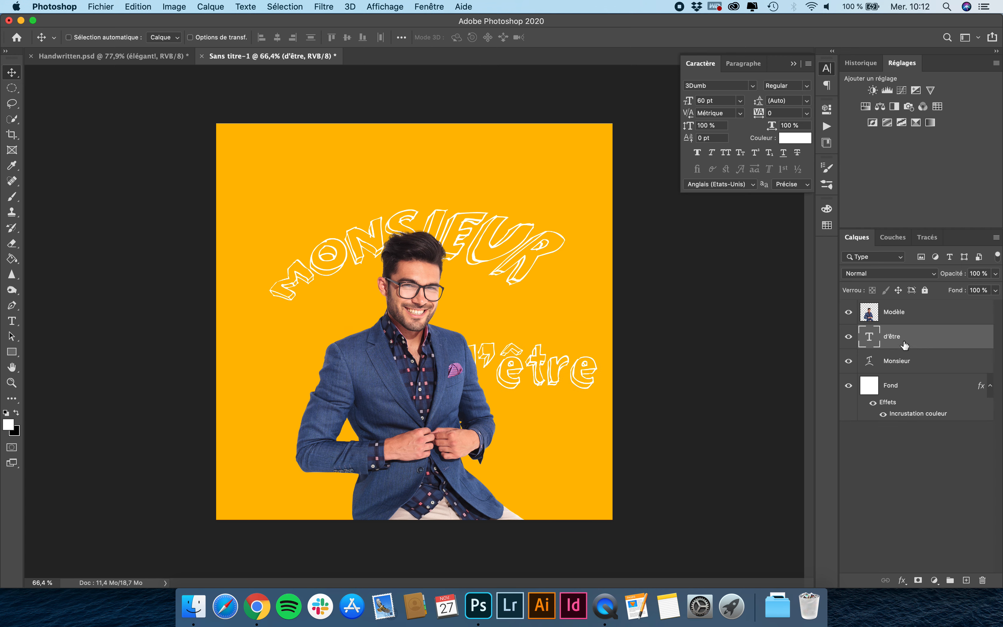
{"action": "left_click_drag", "start_coordinate": [905, 311], "coordinate": [906, 344]}
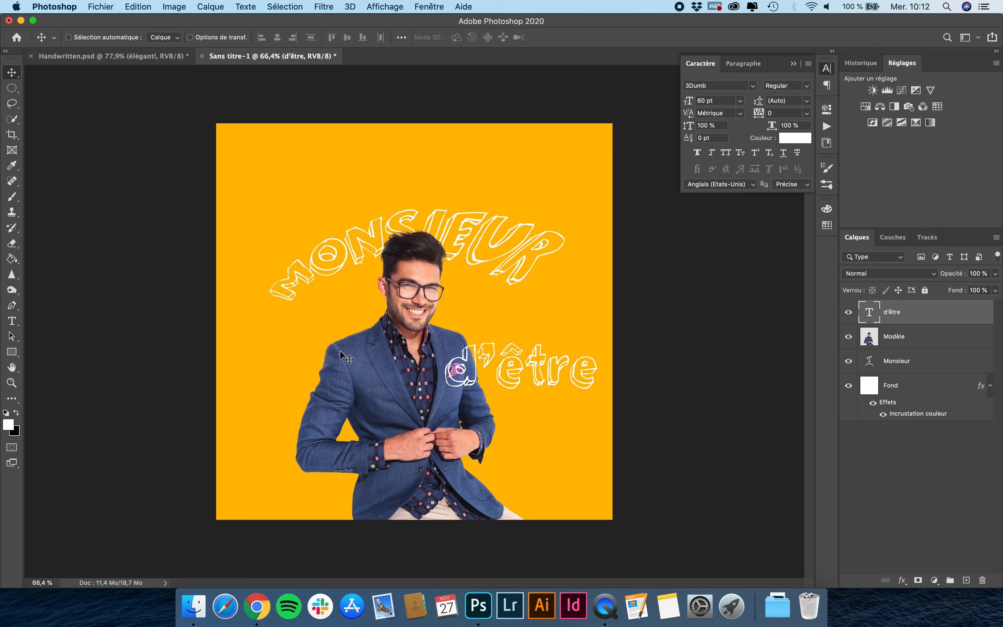
{"action": "left_click_drag", "start_coordinate": [548, 357], "coordinate": [511, 376]}
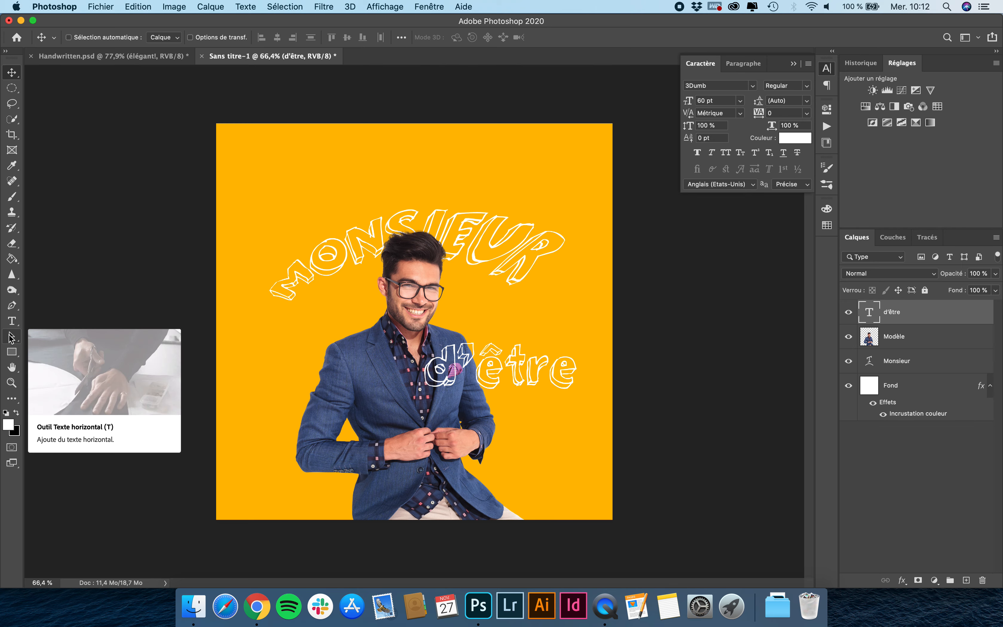
Warp the d'être text with a horizontal Arc supérieur: bend +55%, horizontal distortion +18% and vertical distortion -30%
{"action": "left_click", "coordinate": [11, 322]}
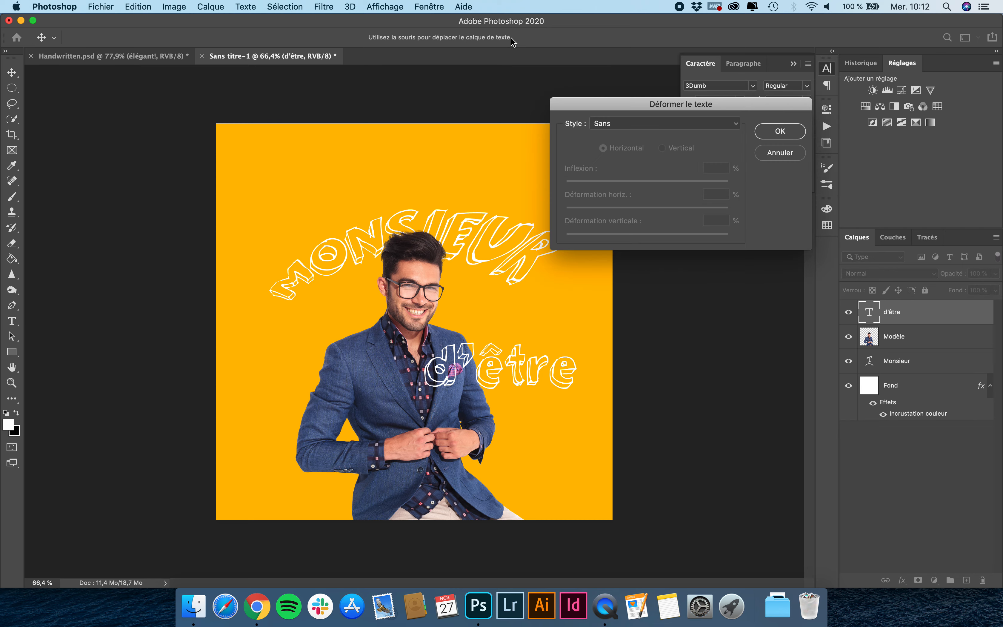
{"action": "left_click", "coordinate": [511, 38]}
{"action": "left_click", "coordinate": [632, 123]}
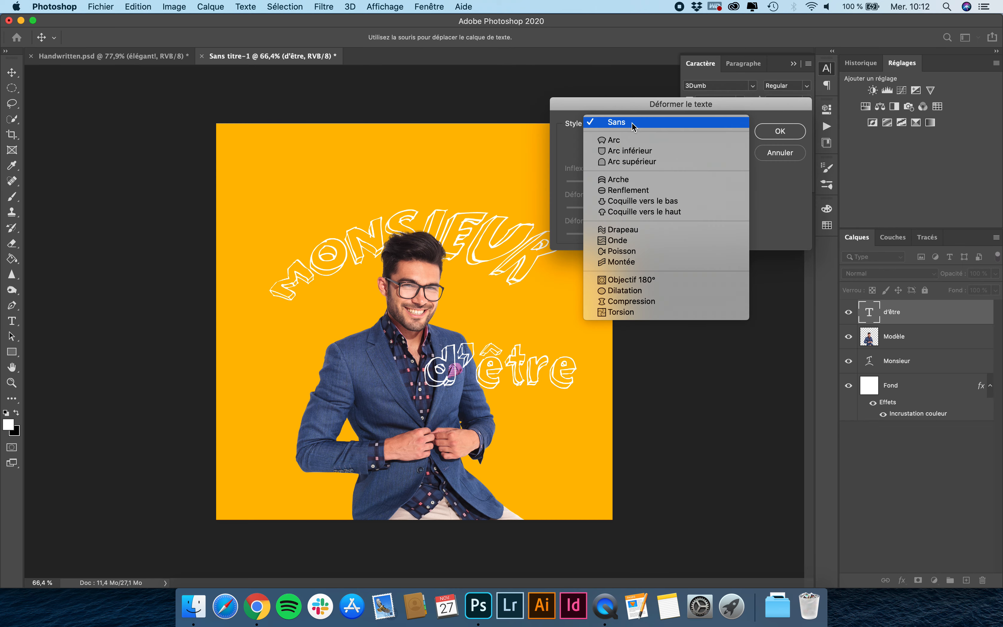
{"action": "left_click", "coordinate": [629, 159]}
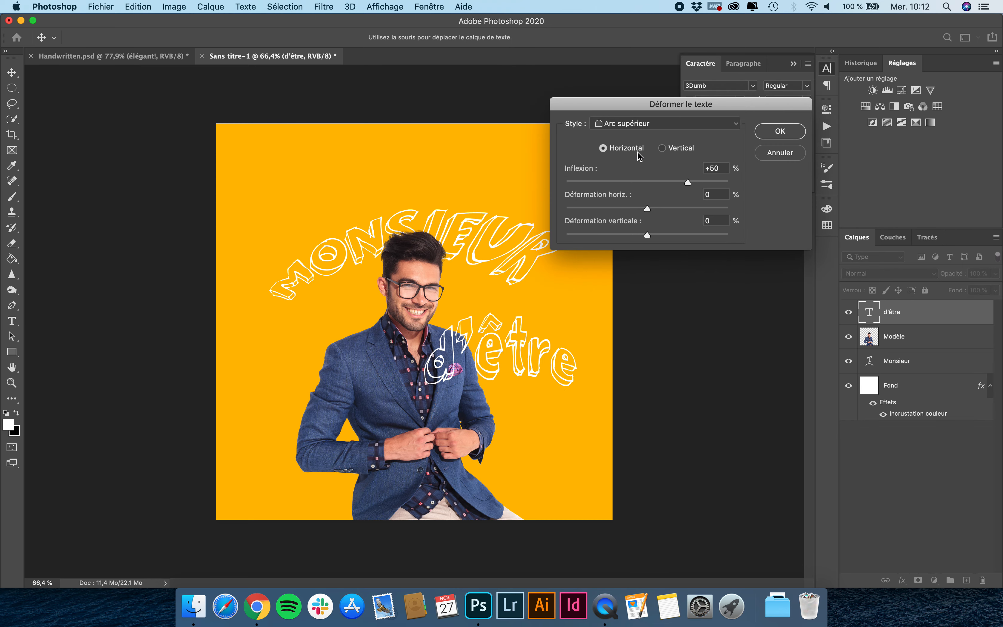
{"action": "left_click_drag", "start_coordinate": [687, 182], "coordinate": [623, 235]}
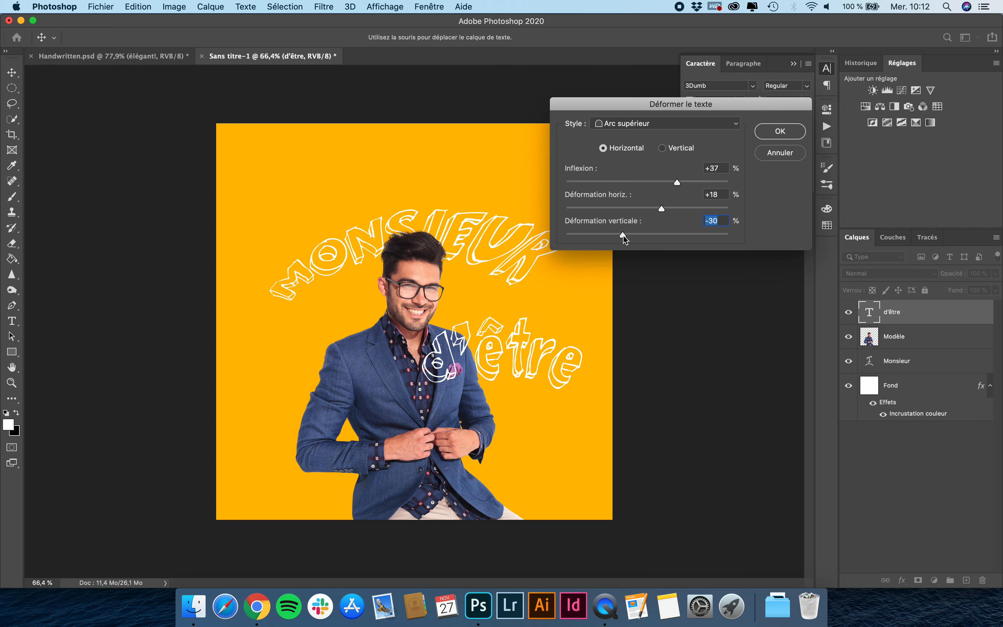
{"action": "left_click_drag", "start_coordinate": [678, 182], "coordinate": [692, 182]}
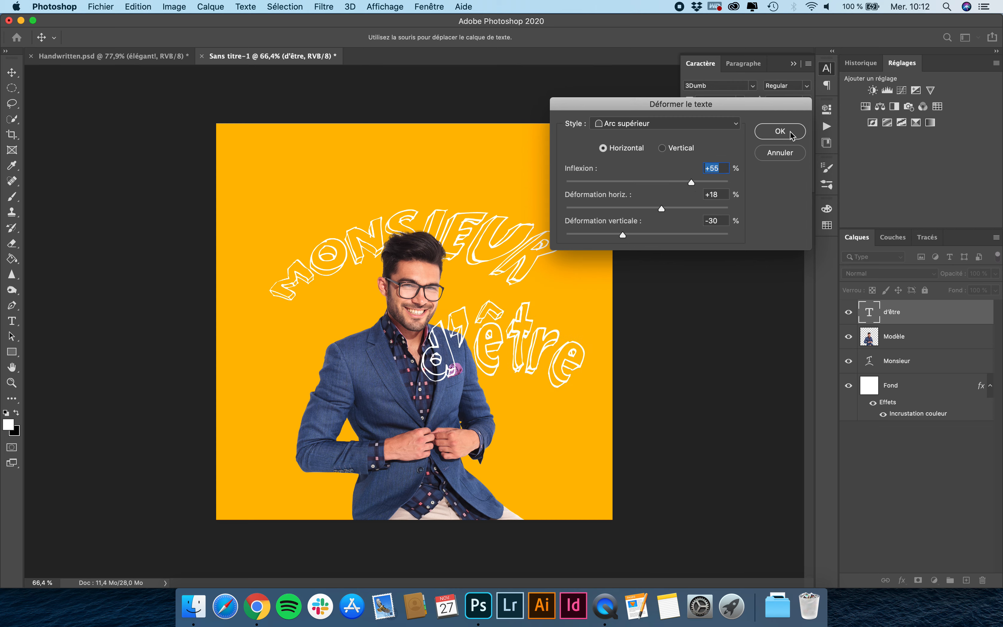
{"action": "left_click", "coordinate": [779, 131]}
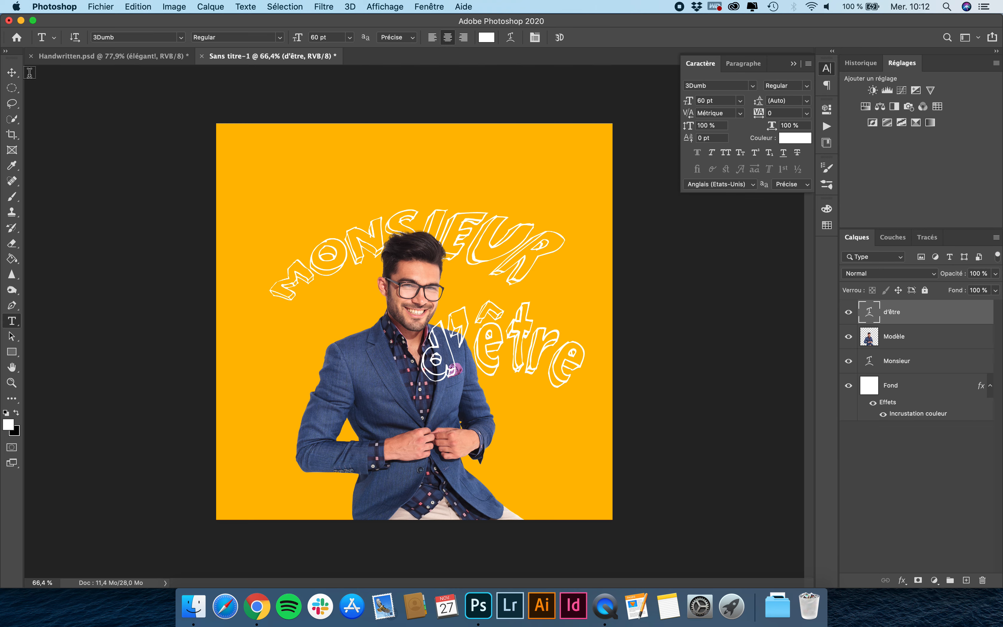
Scale the warped d'être text down to about 52.5 pt, rotate it slightly clockwise and position it over the jacket's chest pocket
{"action": "left_click", "coordinate": [12, 73]}
{"action": "key", "text": "super+t"}
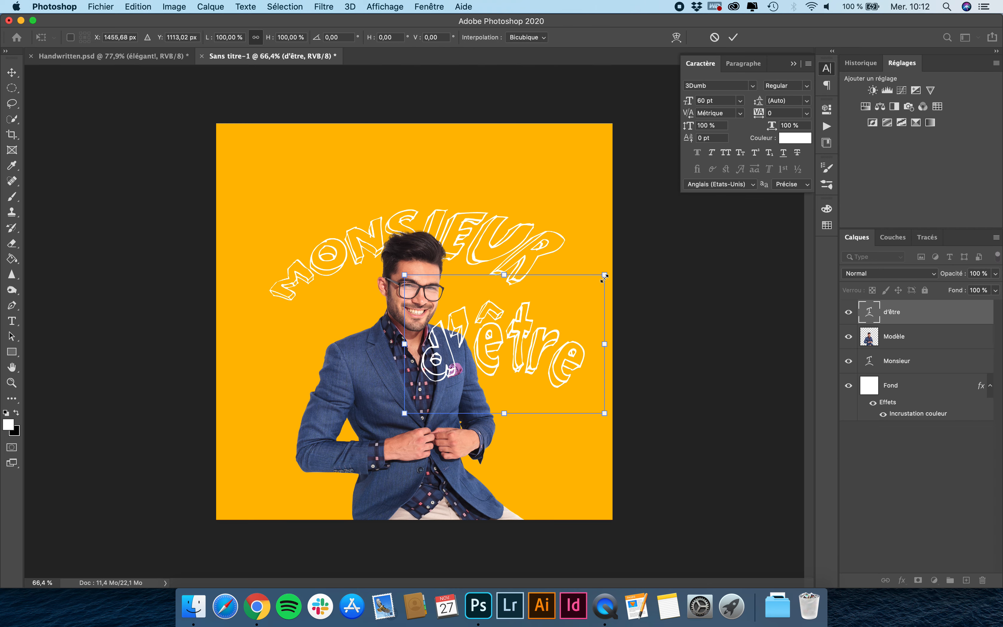
{"action": "left_click_drag", "start_coordinate": [608, 274], "coordinate": [578, 291]}
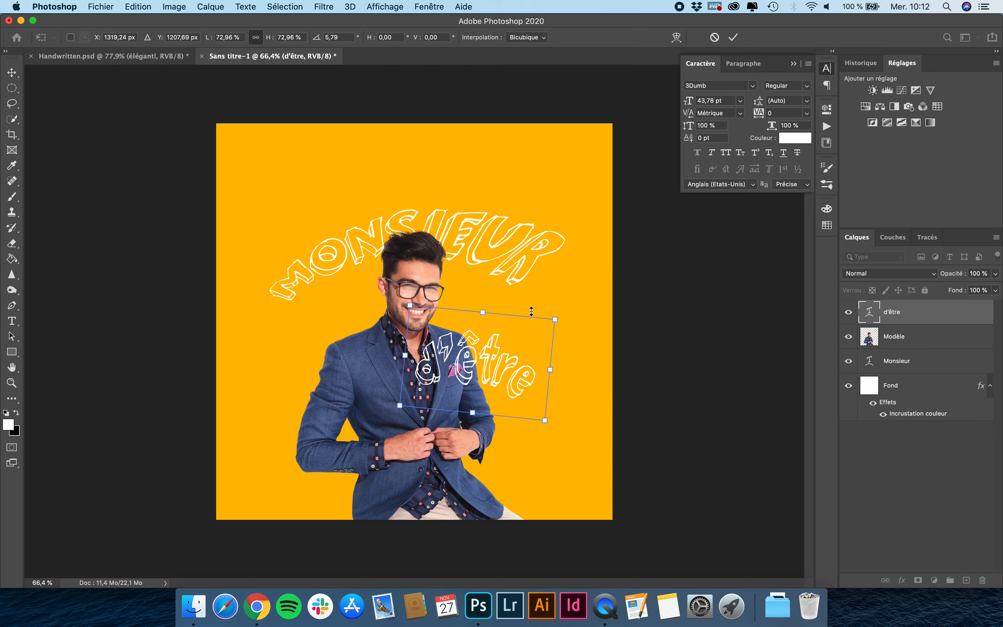
{"action": "left_click_drag", "start_coordinate": [498, 347], "coordinate": [531, 359]}
{"action": "left_click_drag", "start_coordinate": [579, 329], "coordinate": [610, 311]}
{"action": "left_click_drag", "start_coordinate": [533, 372], "coordinate": [545, 395]}
{"action": "key", "text": "Return"}
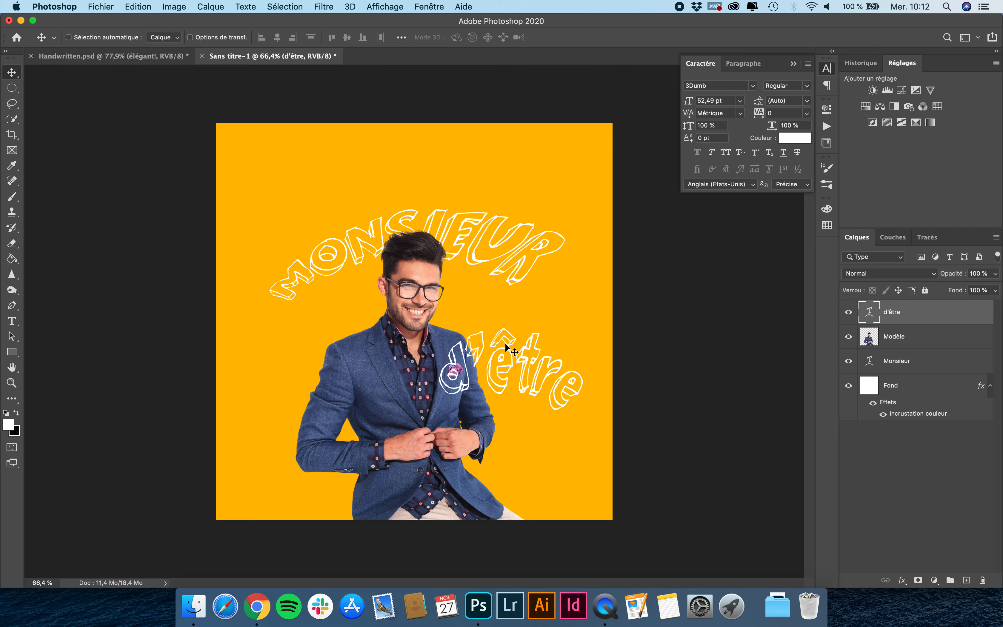
{"action": "left_click", "coordinate": [804, 86]}
{"action": "left_click", "coordinate": [795, 84]}
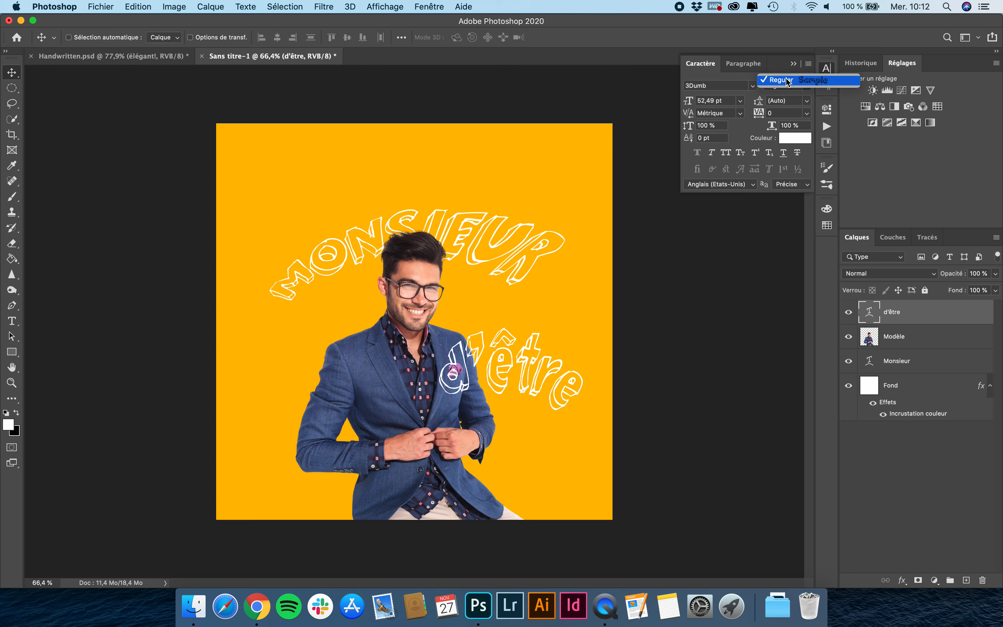
Add a white 5 px centred stroke (Contour) layer style to the Monsieur text
{"action": "left_click", "coordinate": [906, 371]}
{"action": "left_click", "coordinate": [903, 580]}
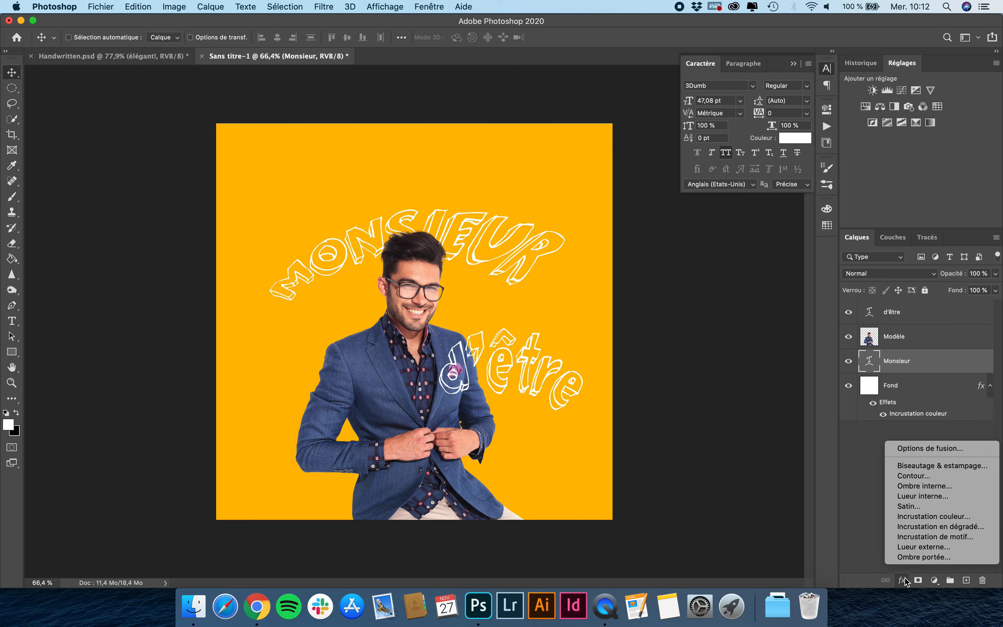
{"action": "left_click", "coordinate": [930, 475]}
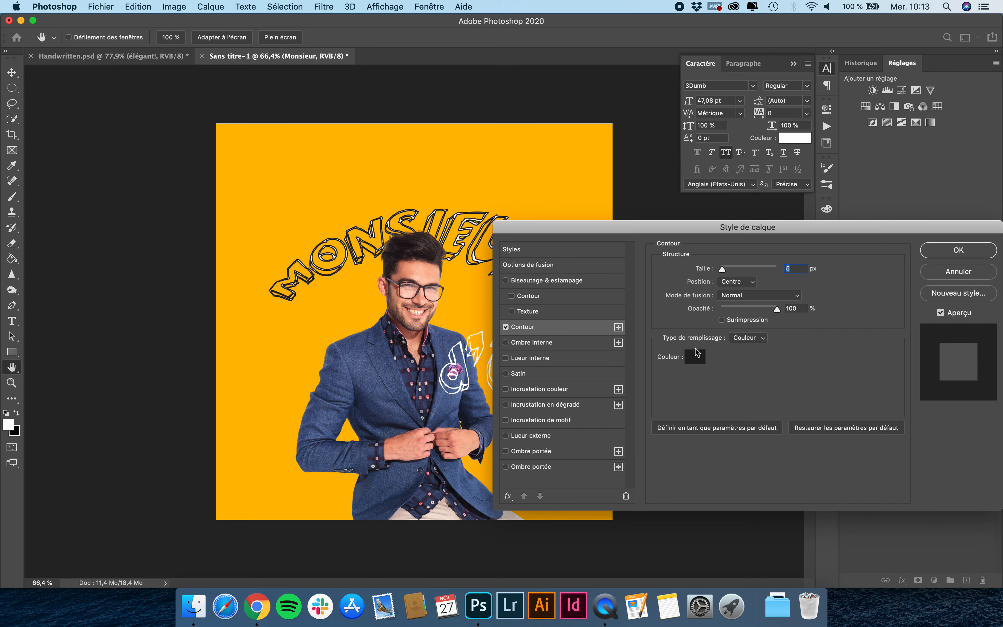
{"action": "left_click", "coordinate": [697, 355]}
{"action": "left_click", "coordinate": [661, 332]}
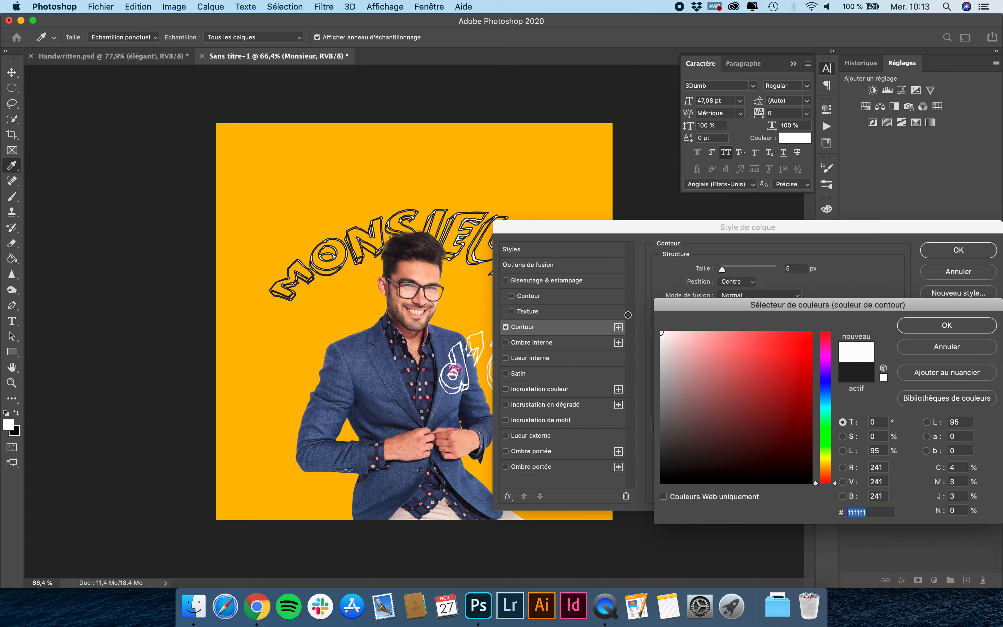
{"action": "left_click", "coordinate": [948, 326]}
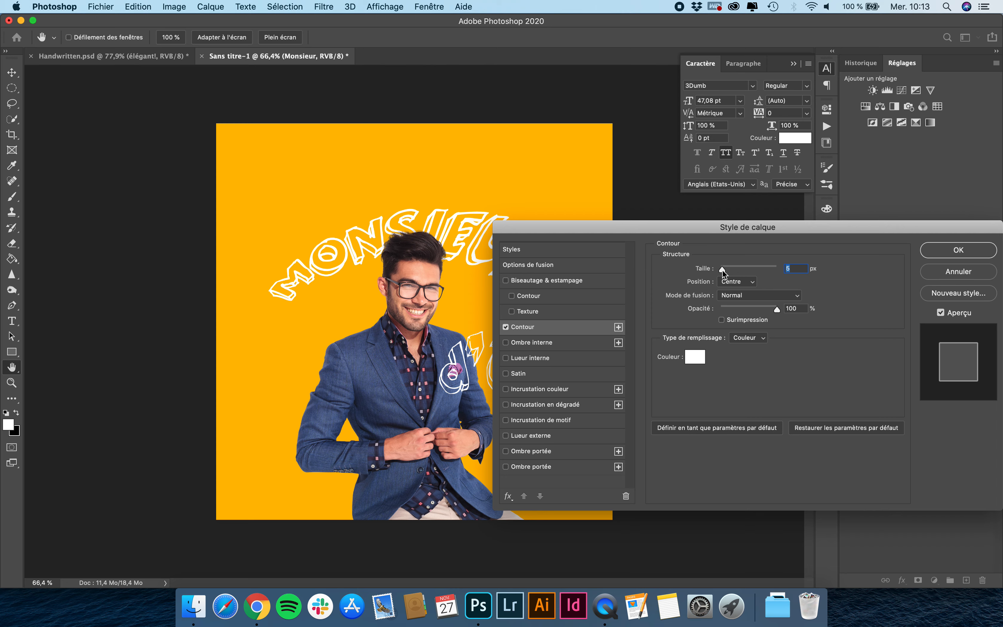
{"action": "left_click_drag", "start_coordinate": [722, 269], "coordinate": [722, 271]}
{"action": "left_click", "coordinate": [948, 253]}
Copy the Monsieur layer's style and paste it onto the d'être layer
{"action": "right_click", "coordinate": [909, 365]}
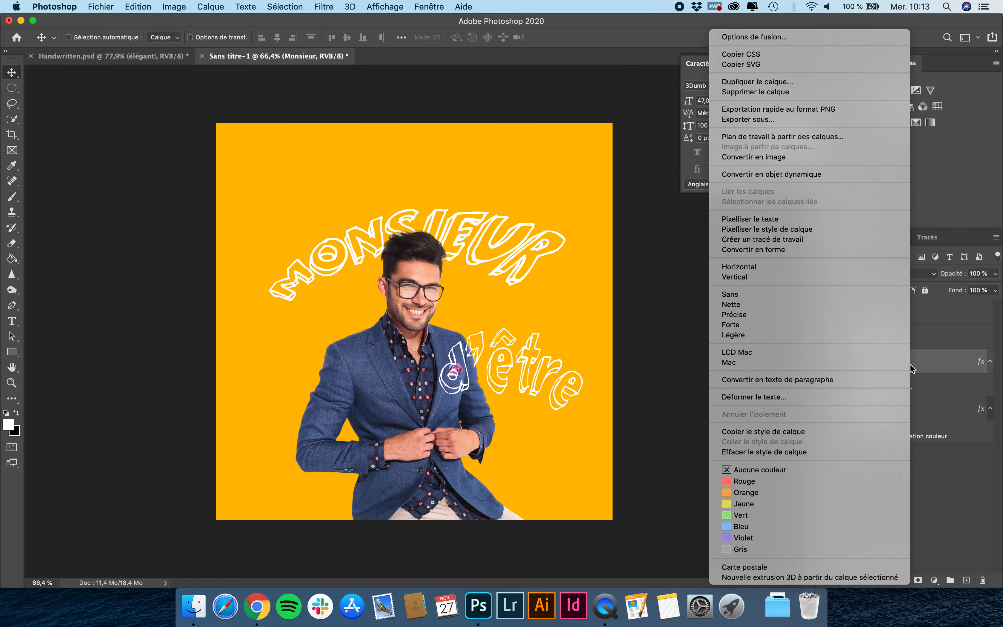
{"action": "left_click", "coordinate": [765, 431]}
{"action": "left_click", "coordinate": [912, 316]}
{"action": "right_click", "coordinate": [906, 310]}
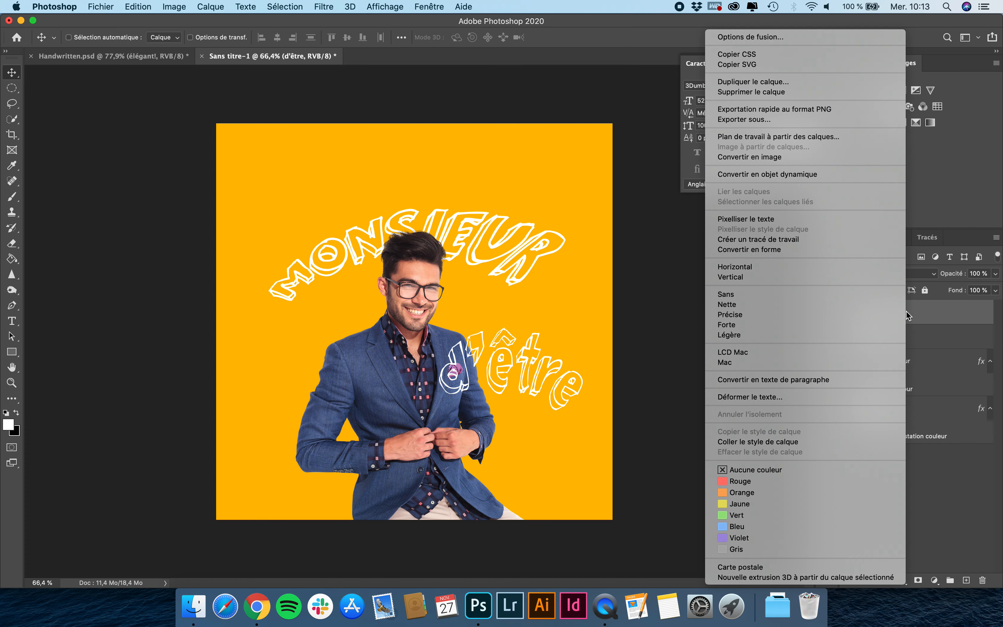
{"action": "left_click", "coordinate": [764, 442]}
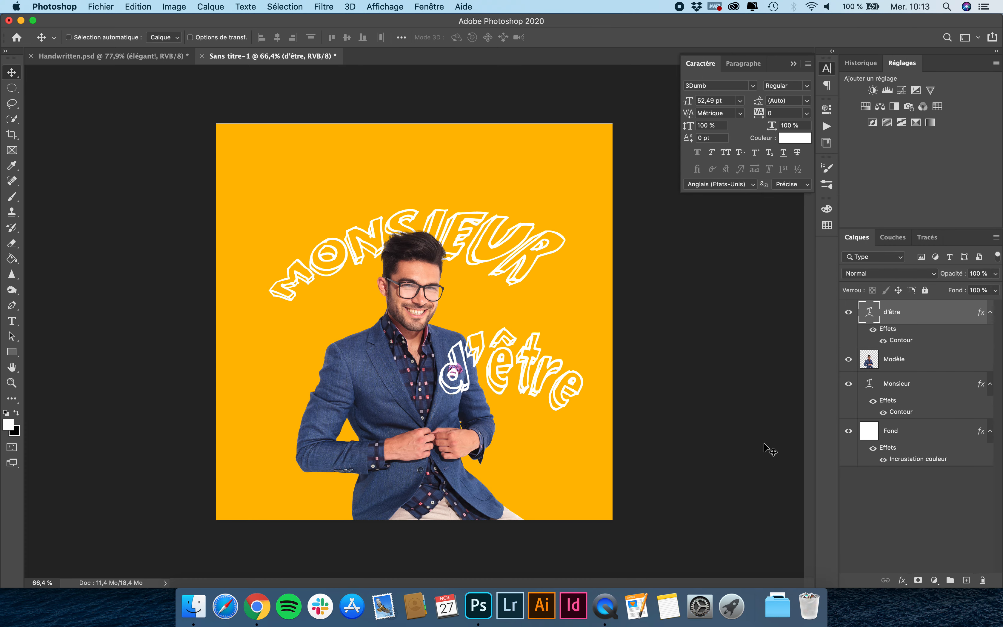
Set the d'être text's stroke size to 3 px and collapse the effects lists of the d'être and Monsieur layers
{"action": "double_click", "coordinate": [902, 341]}
{"action": "double_click", "coordinate": [795, 269]}
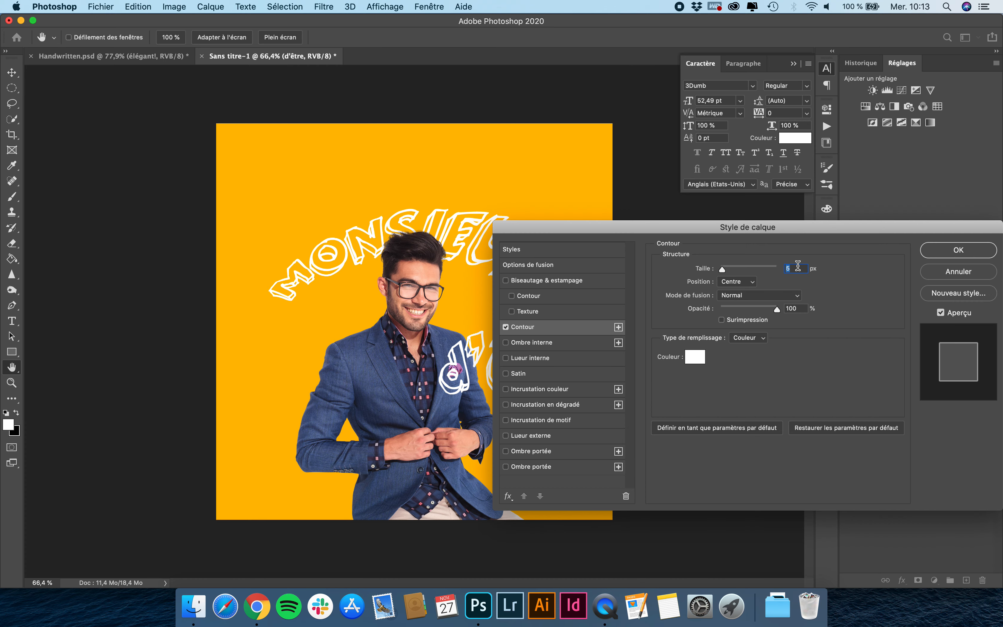
{"action": "type", "text": "3"}
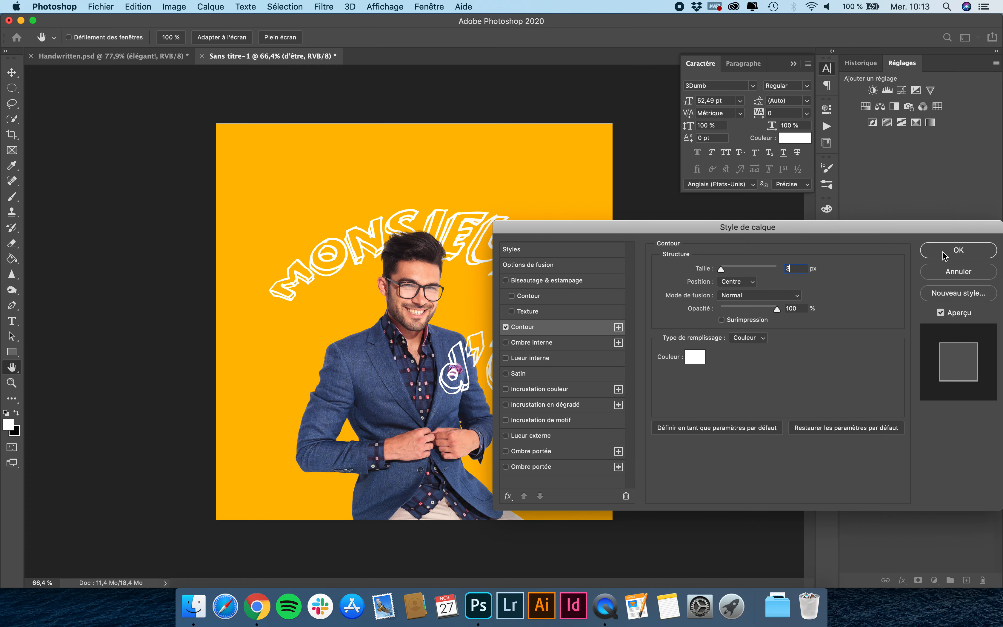
{"action": "left_click", "coordinate": [945, 252]}
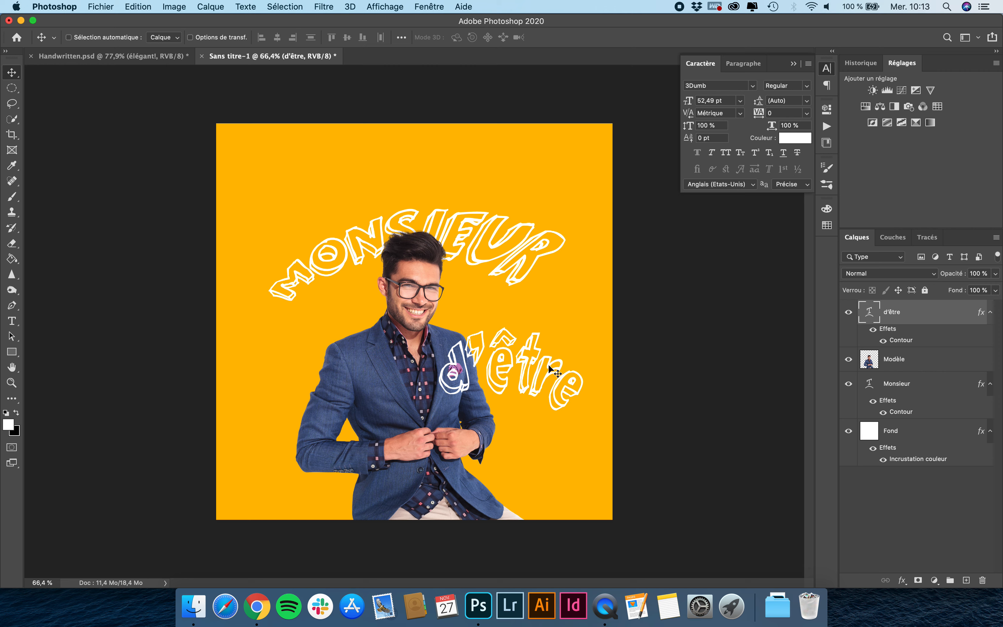
{"action": "left_click", "coordinate": [991, 312]}
{"action": "left_click", "coordinate": [991, 361]}
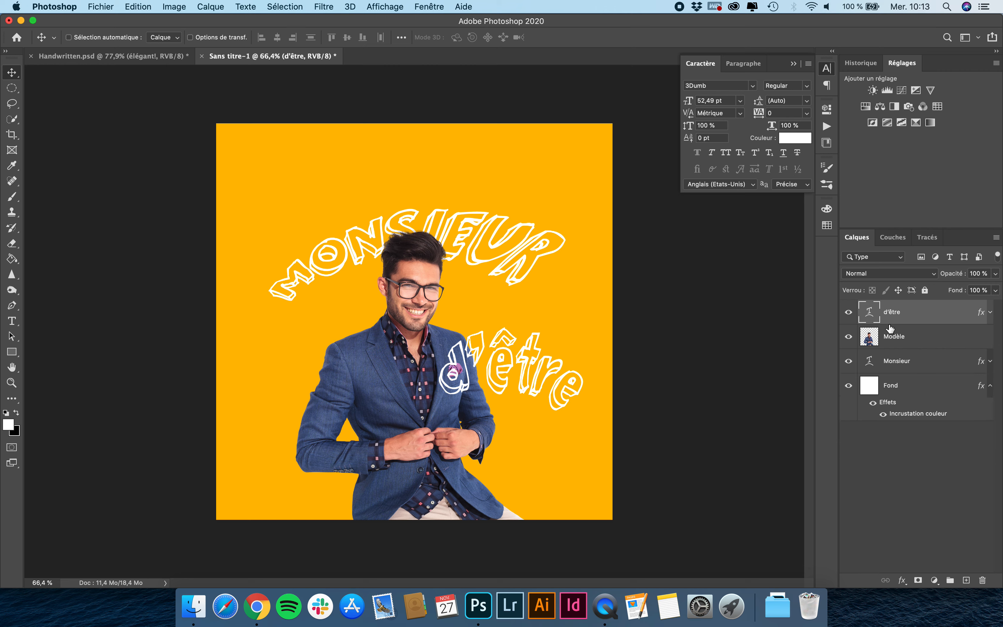
Add the text "il" beside the model's face, below the start of Monsieur
{"action": "key", "text": "t"}
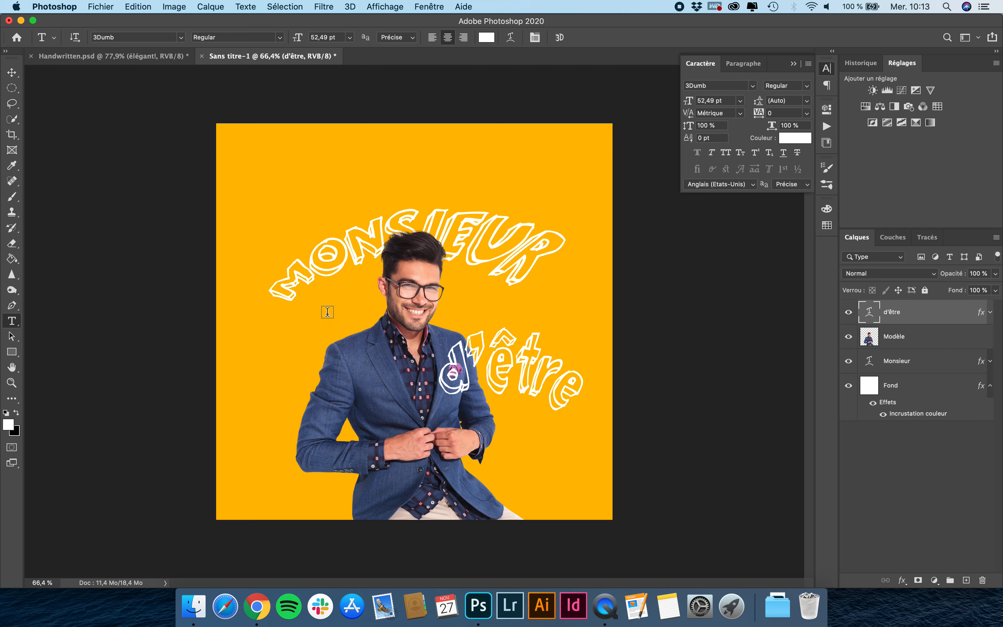
{"action": "left_click", "coordinate": [329, 316]}
{"action": "type", "text": "il"}
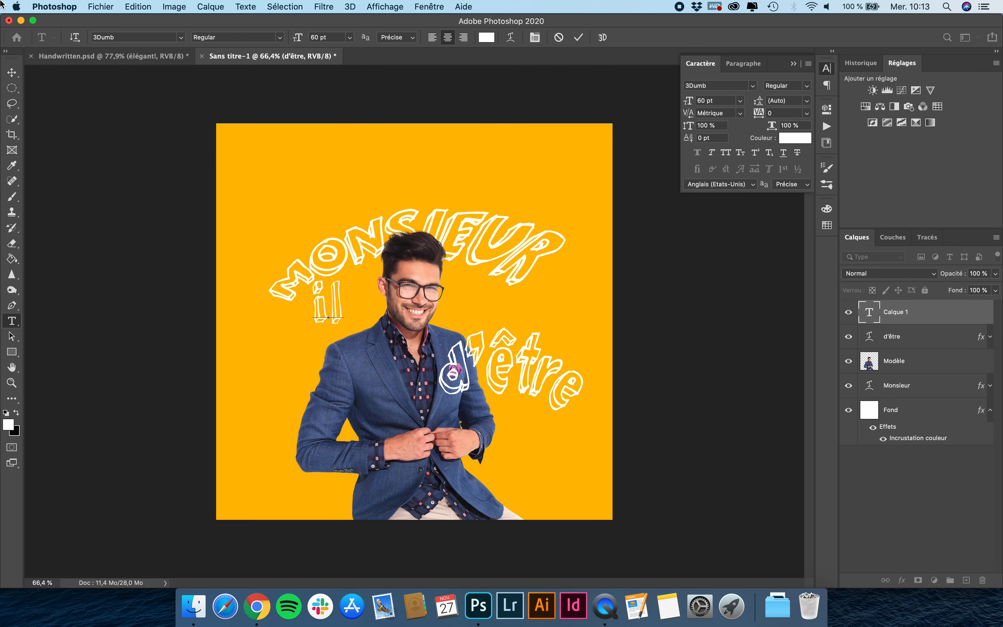
{"action": "left_click", "coordinate": [11, 72]}
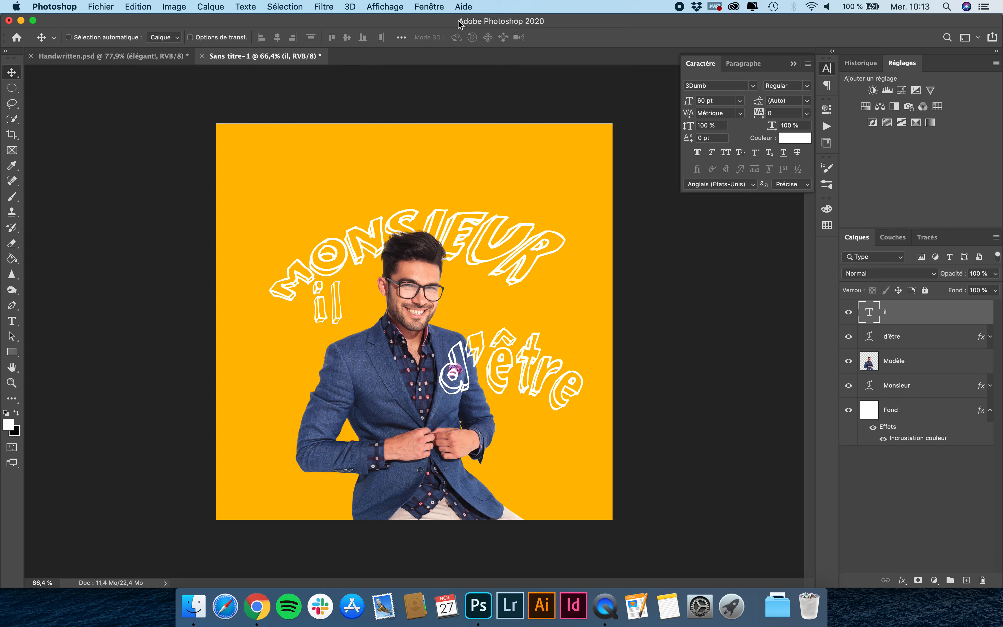
Try the WC Mano Negra Bta Regular font on the il text
{"action": "left_click", "coordinate": [716, 86]}
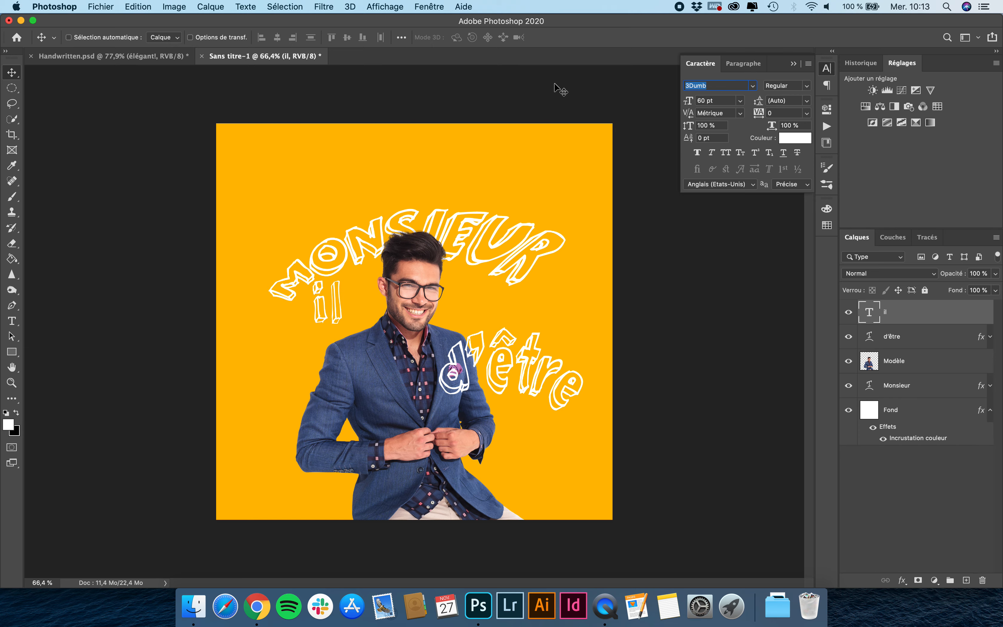
{"action": "type", "text": "wc"}
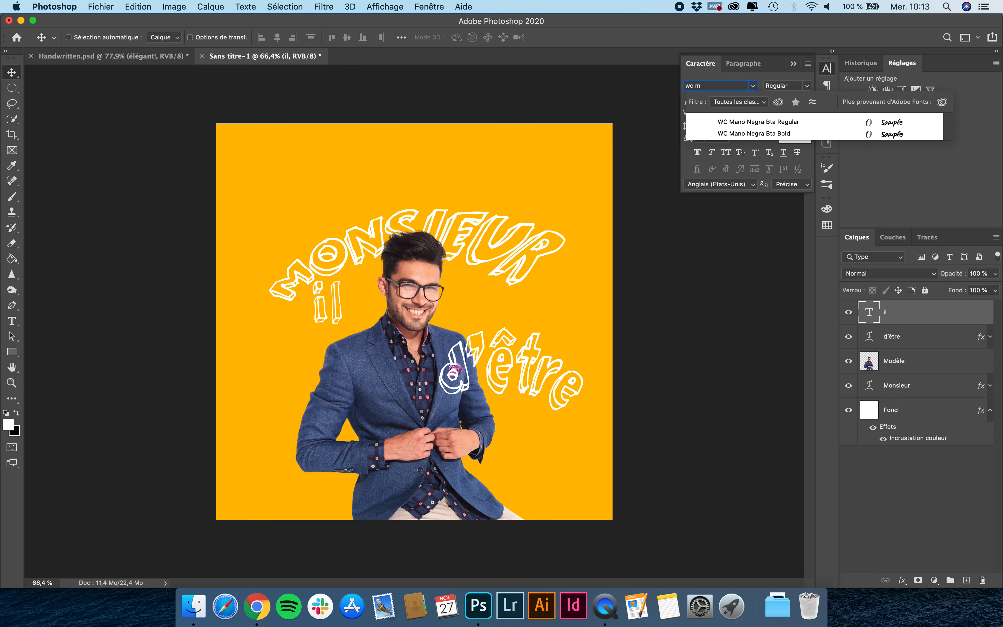
{"action": "left_click", "coordinate": [743, 122]}
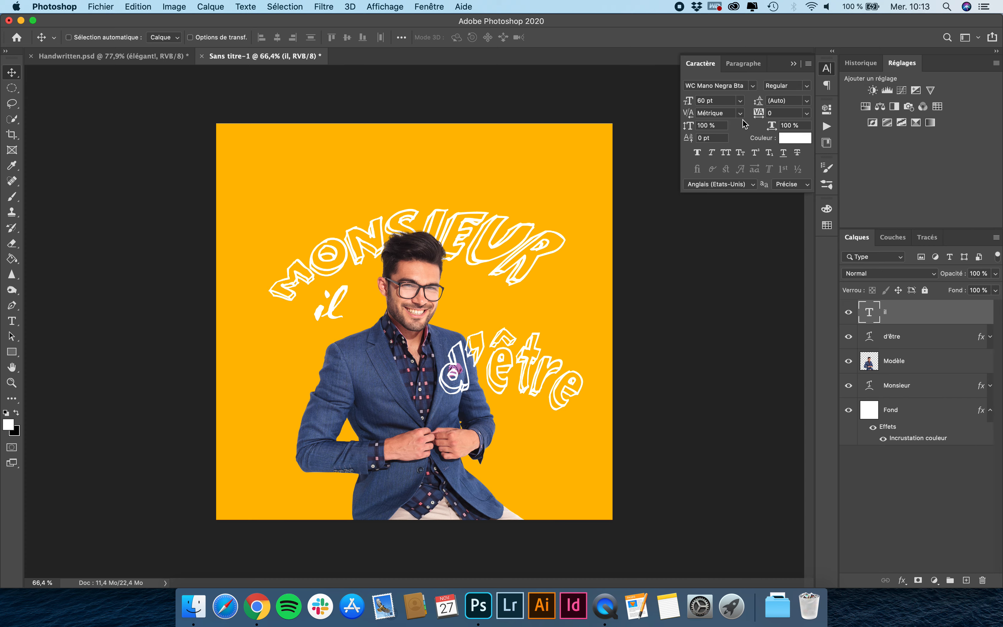
Set the font of the il text to GoodDog Regular
{"action": "left_click", "coordinate": [721, 85]}
{"action": "type", "text": "good"}
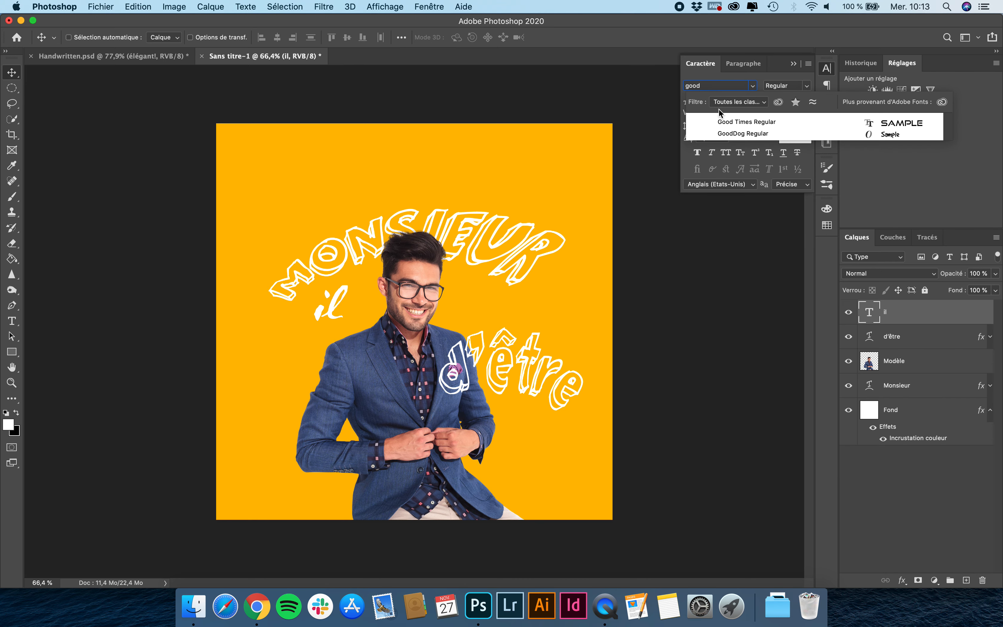
{"action": "left_click", "coordinate": [739, 133]}
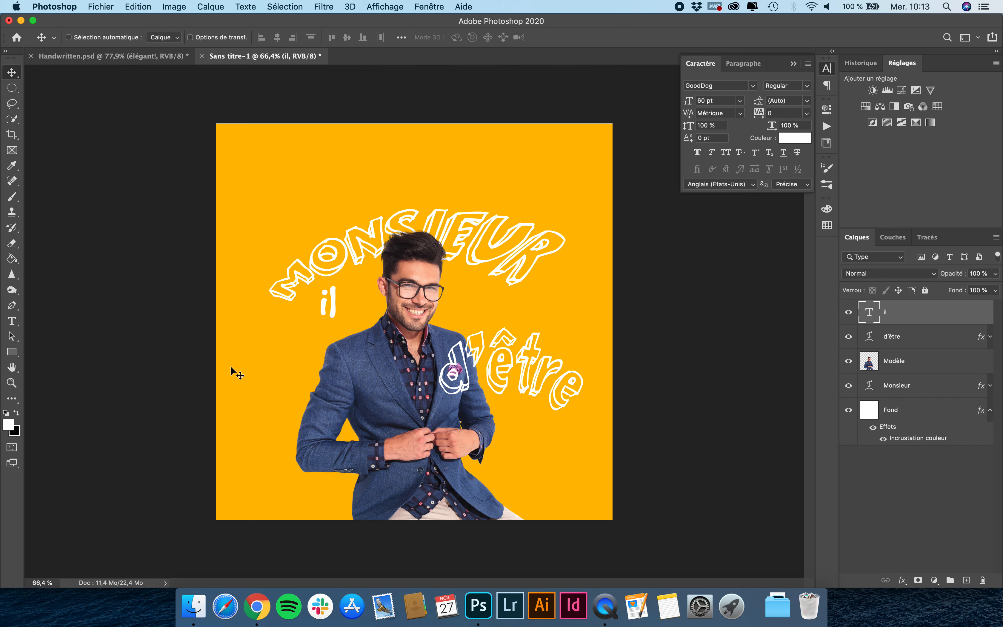
Scale the il text to about 48 pt, tilt it slightly counter-clockwise beside the model's neck and duplicate it to the other side of his face
{"action": "left_click_drag", "start_coordinate": [339, 308], "coordinate": [360, 312]}
{"action": "scroll", "coordinate": [359, 311], "scroll_direction": "up", "scroll_amount": 5}
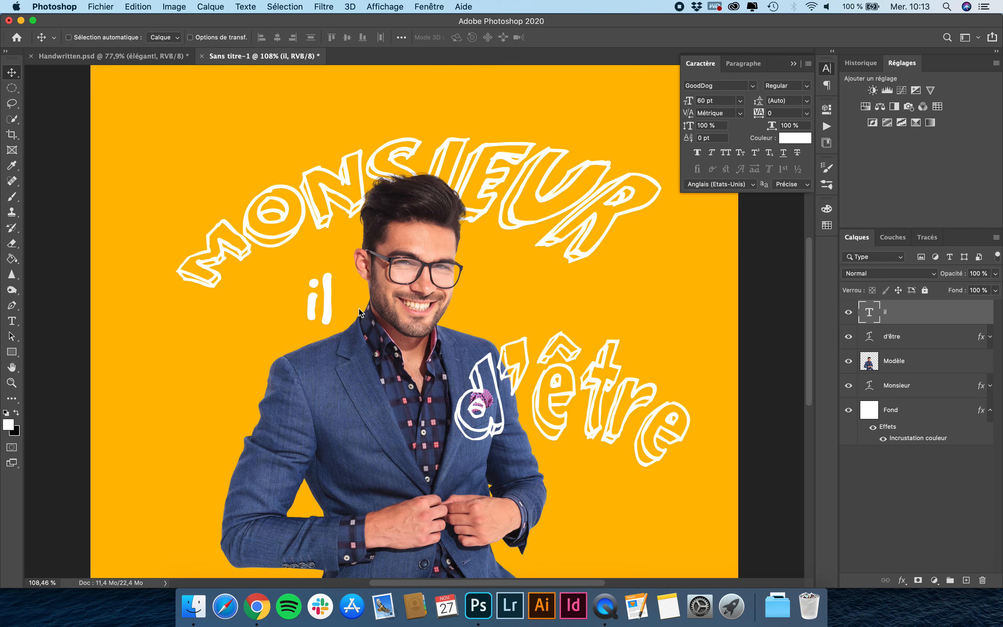
{"action": "key", "text": "super+t"}
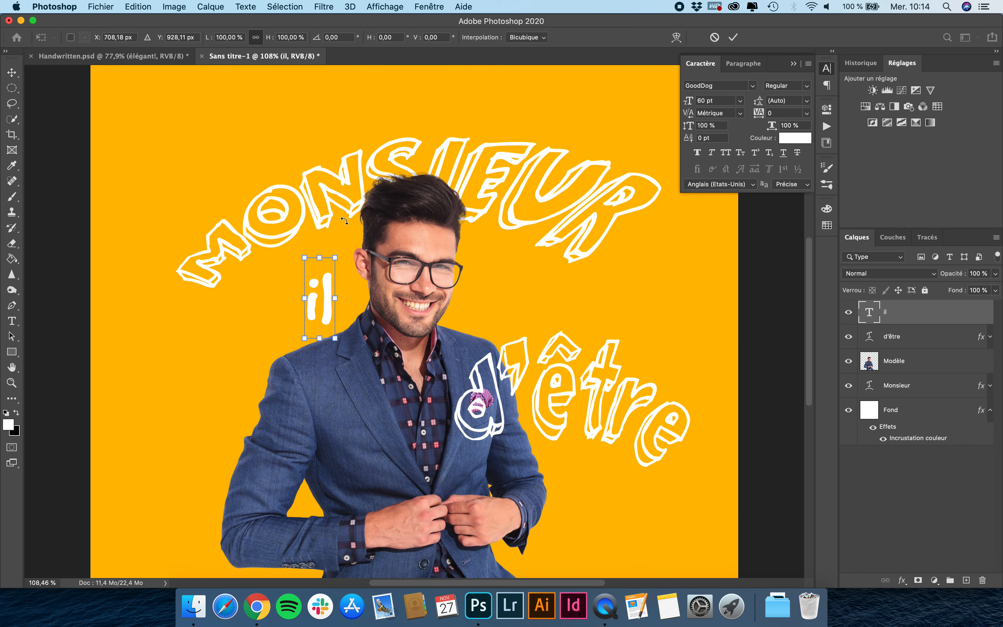
{"action": "left_click_drag", "start_coordinate": [340, 231], "coordinate": [481, 297]}
{"action": "key", "text": "Return"}
Replace the wording of the duplicated il text with "est"
{"action": "key", "text": "t"}
{"action": "double_click", "coordinate": [492, 304]}
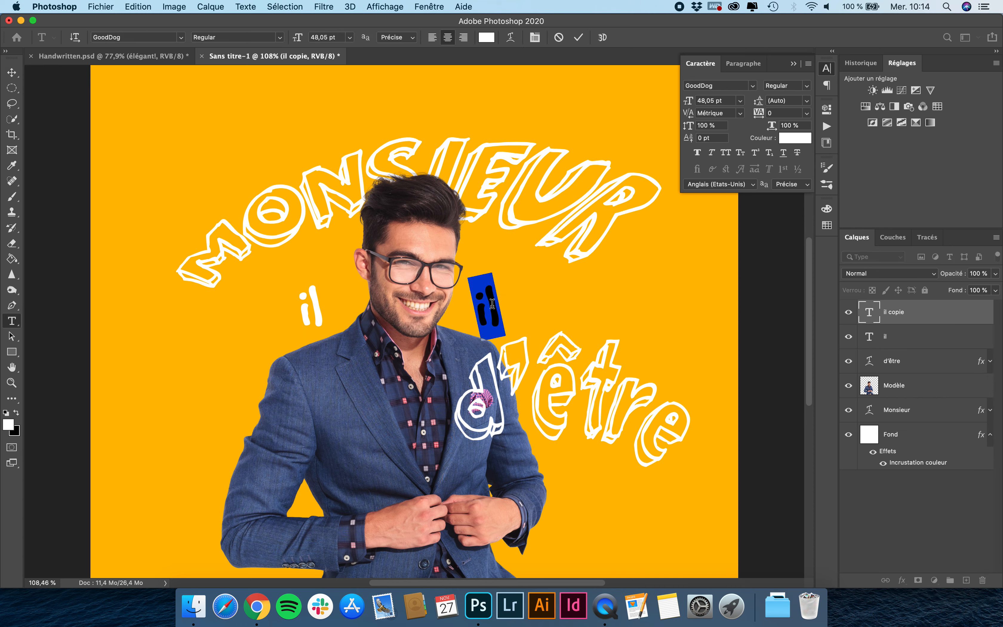
{"action": "type", "text": "est"}
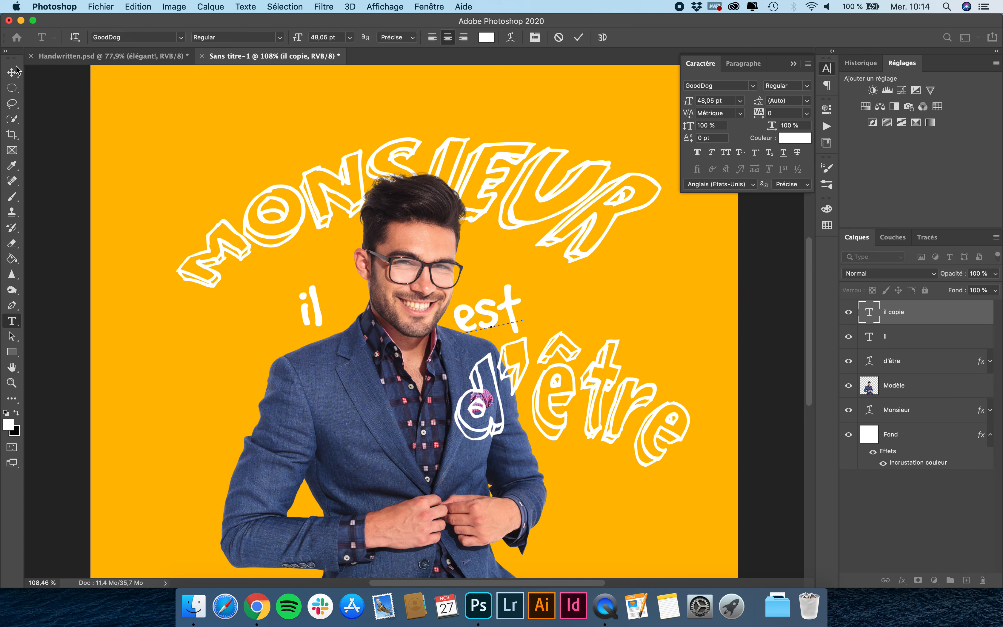
{"action": "left_click", "coordinate": [16, 71]}
Rotate the est text about 29° clockwise and position it beside the model's chin, just above d'être
{"action": "key", "text": "super+t"}
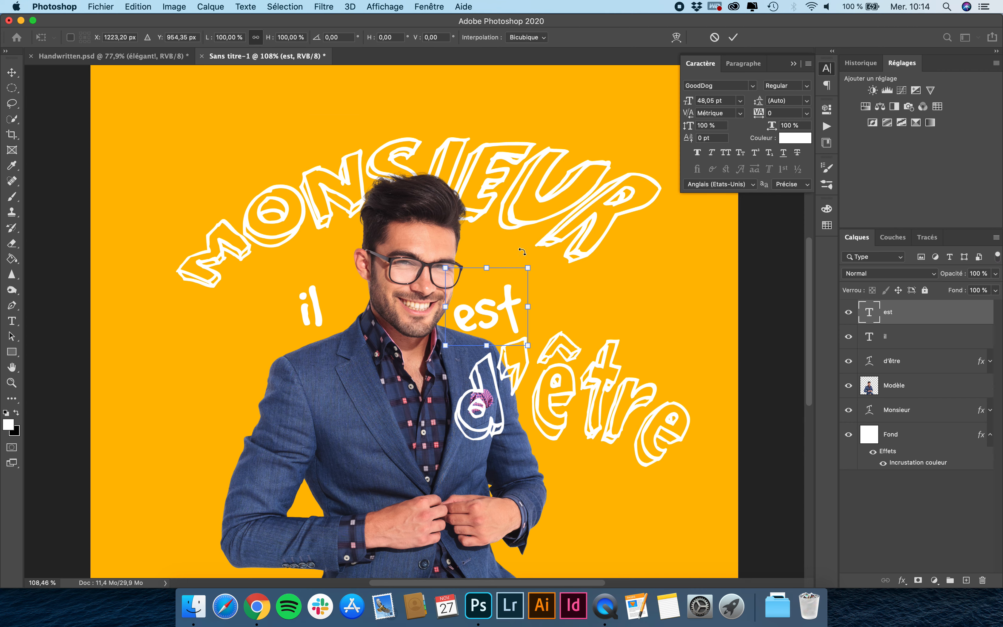
{"action": "left_click_drag", "start_coordinate": [541, 251], "coordinate": [572, 261]}
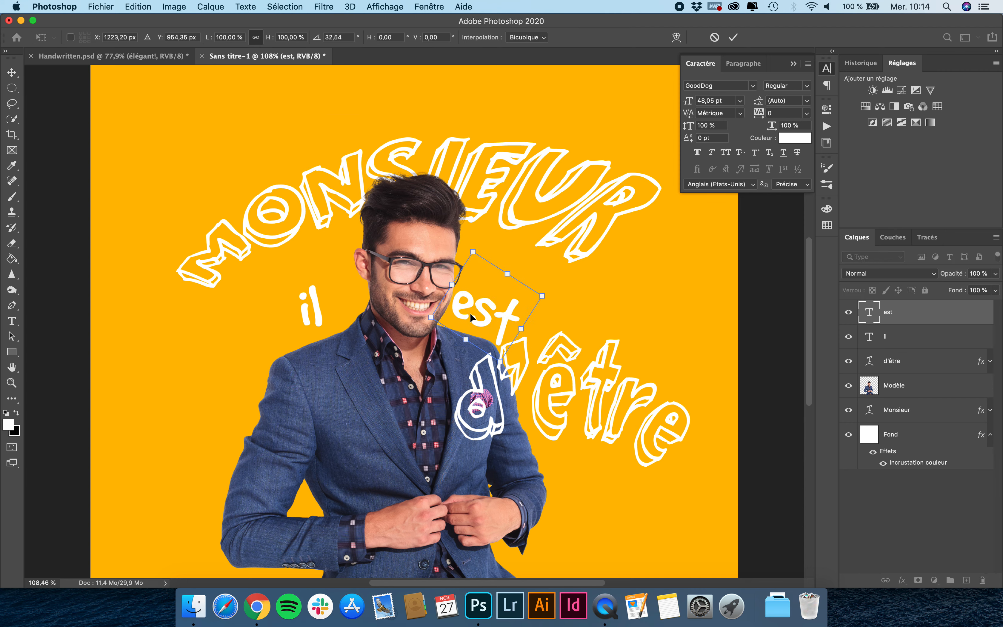
{"action": "left_click_drag", "start_coordinate": [471, 317], "coordinate": [488, 321]}
{"action": "left_click_drag", "start_coordinate": [573, 294], "coordinate": [557, 295]}
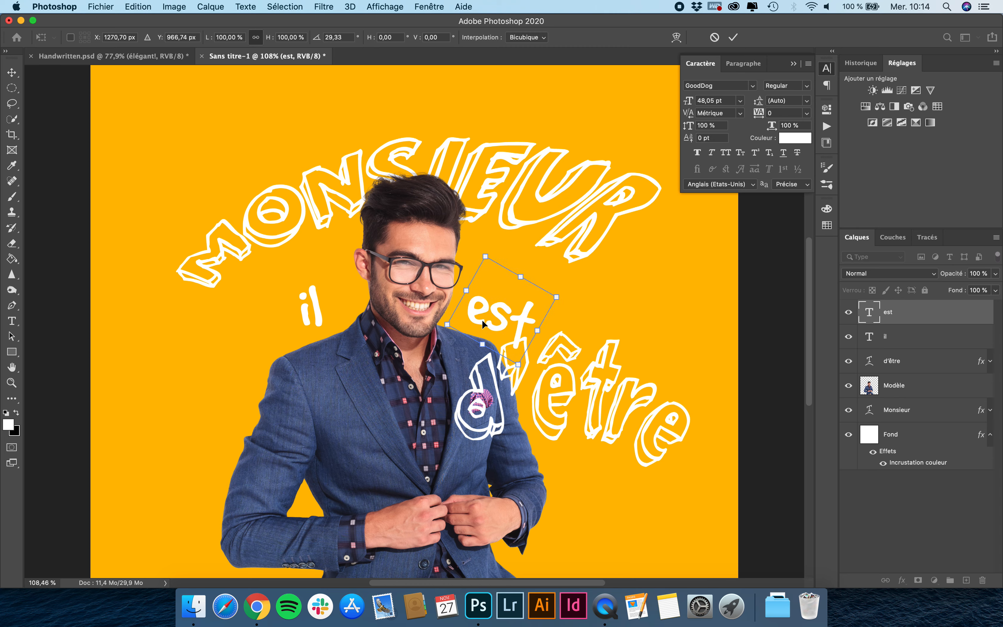
{"action": "left_click_drag", "start_coordinate": [482, 319], "coordinate": [481, 321]}
{"action": "key", "text": "Return"}
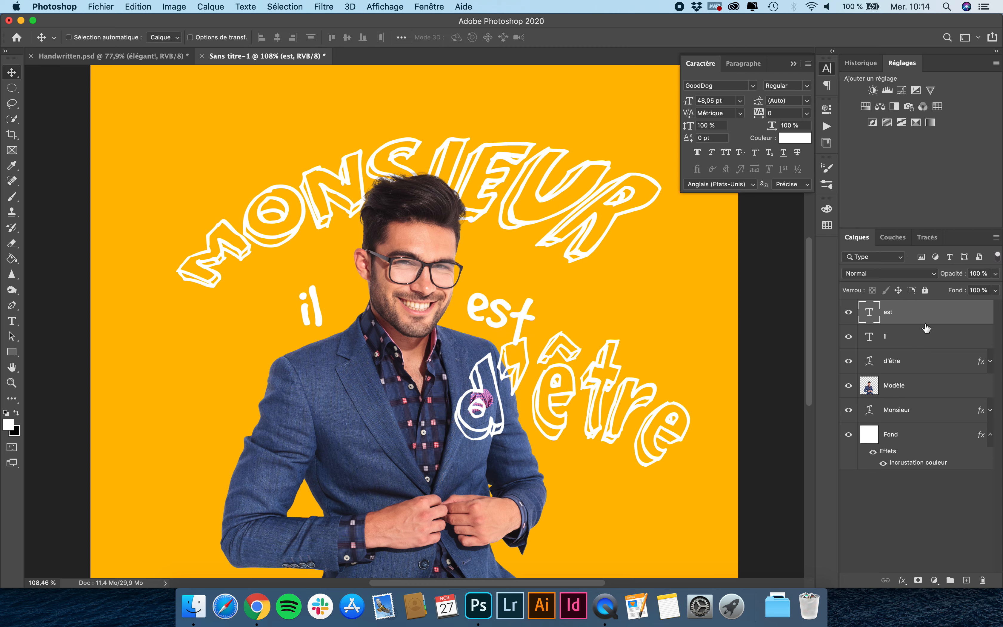
Tilt the il text a little further counter-clockwise and move it slightly closer to the model's collar
{"action": "left_click", "coordinate": [921, 336]}
{"action": "left_click_drag", "start_coordinate": [355, 294], "coordinate": [347, 293]}
{"action": "key", "text": "ctrl+t"}
{"action": "left_click_drag", "start_coordinate": [335, 237], "coordinate": [321, 237]}
{"action": "key", "text": "Return"}
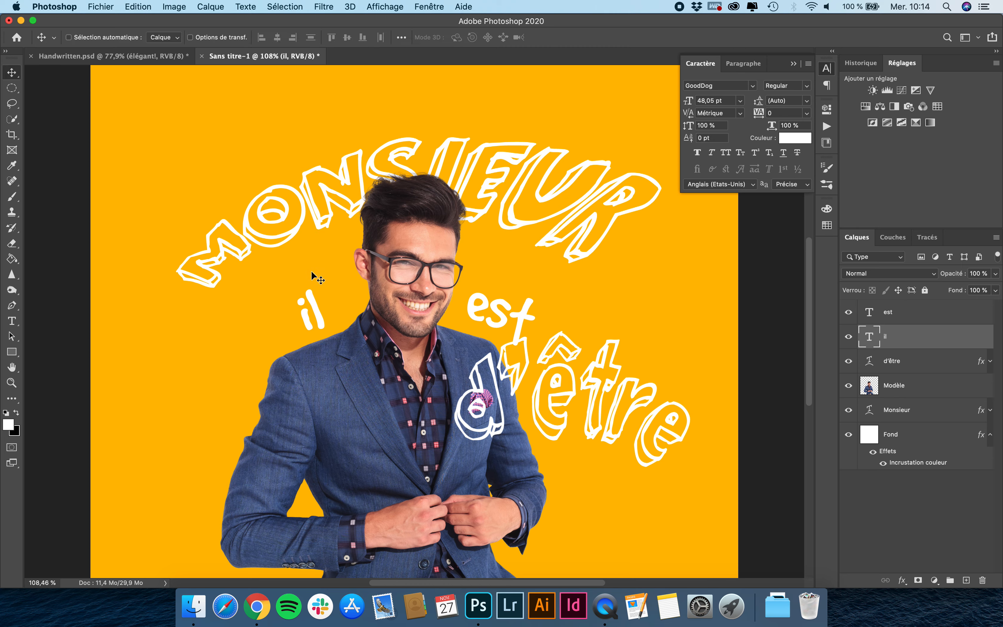
{"action": "left_click_drag", "start_coordinate": [315, 279], "coordinate": [327, 270]}
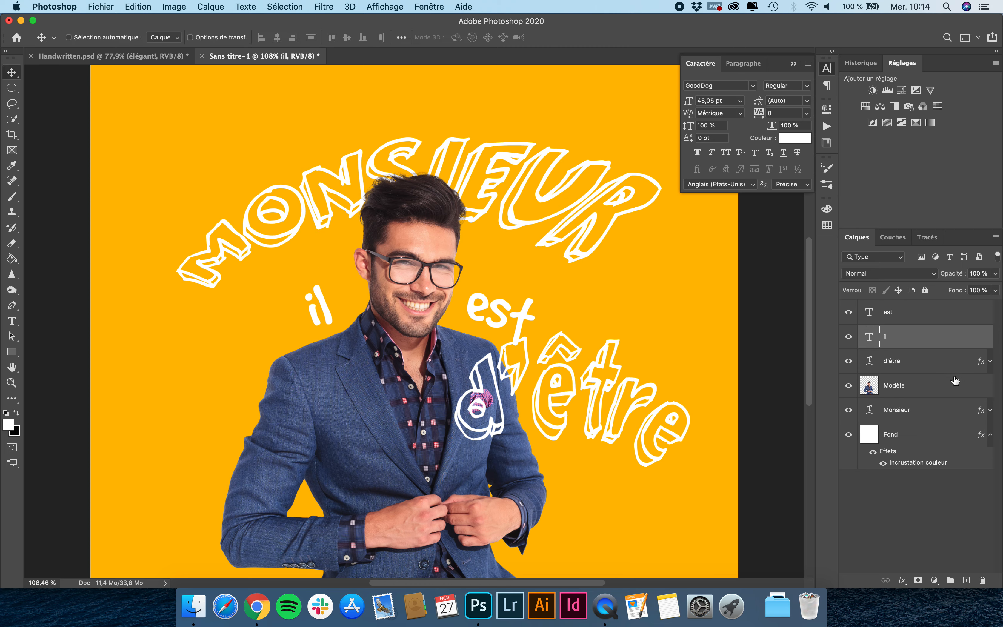
Move the d'être text slightly down and to the right, away from the pocket square
{"action": "left_click", "coordinate": [919, 363]}
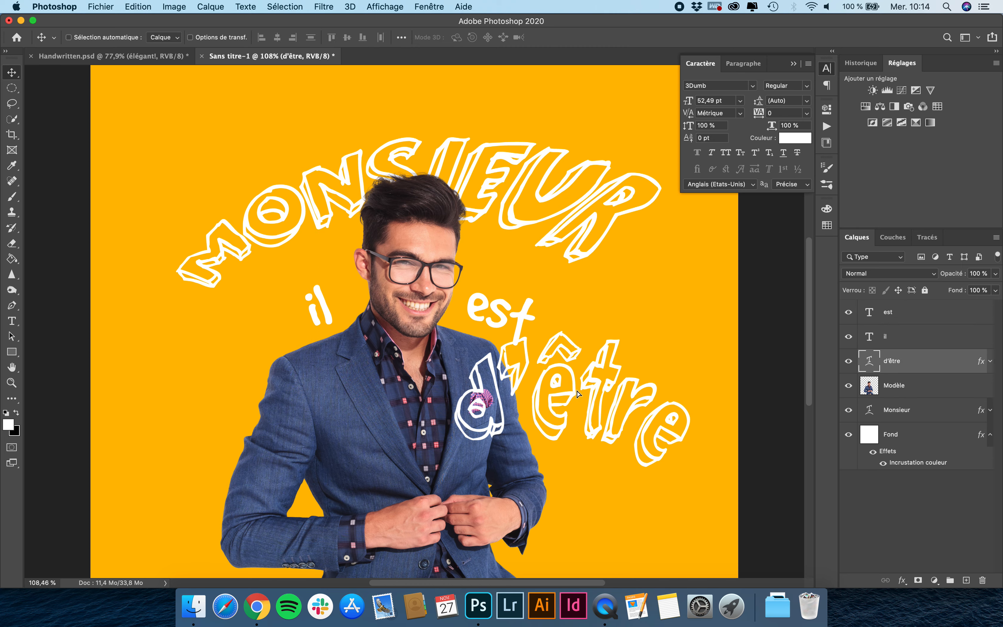
{"action": "mouse_move", "coordinate": [576, 392]}
{"action": "left_mouse_down"}
{"action": "mouse_move", "coordinate": [579, 404]}
{"action": "mouse_move", "coordinate": [596, 400]}
{"action": "mouse_move", "coordinate": [585, 400]}
{"action": "left_mouse_up"}
{"action": "scroll", "coordinate": [567, 415], "scroll_direction": "down", "scroll_amount": 3}
Add the text "l'heure" across the jacket sleeve opposite d'être and shift it right so it fits inside the canvas
{"action": "key", "text": "t"}
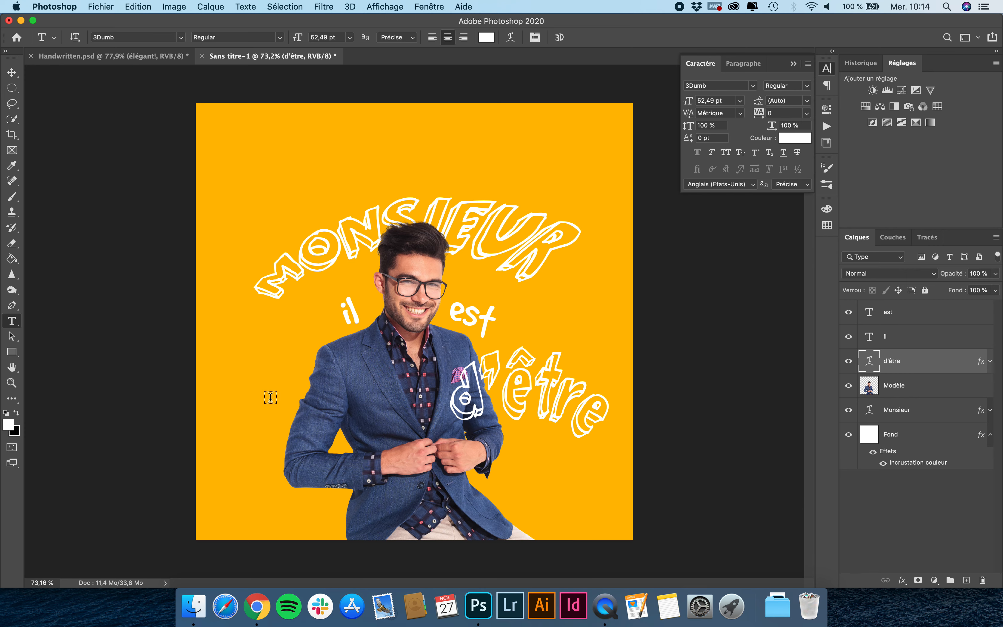
{"action": "left_click", "coordinate": [269, 399]}
{"action": "type", "text": "l'heure"}
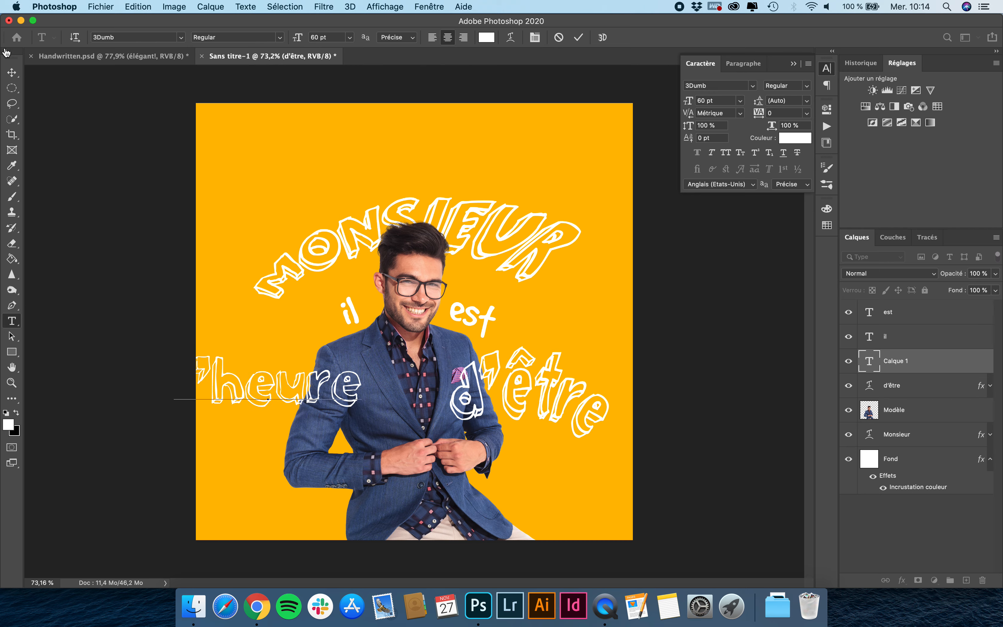
{"action": "left_click", "coordinate": [12, 72]}
{"action": "left_click_drag", "start_coordinate": [254, 401], "coordinate": [281, 401]}
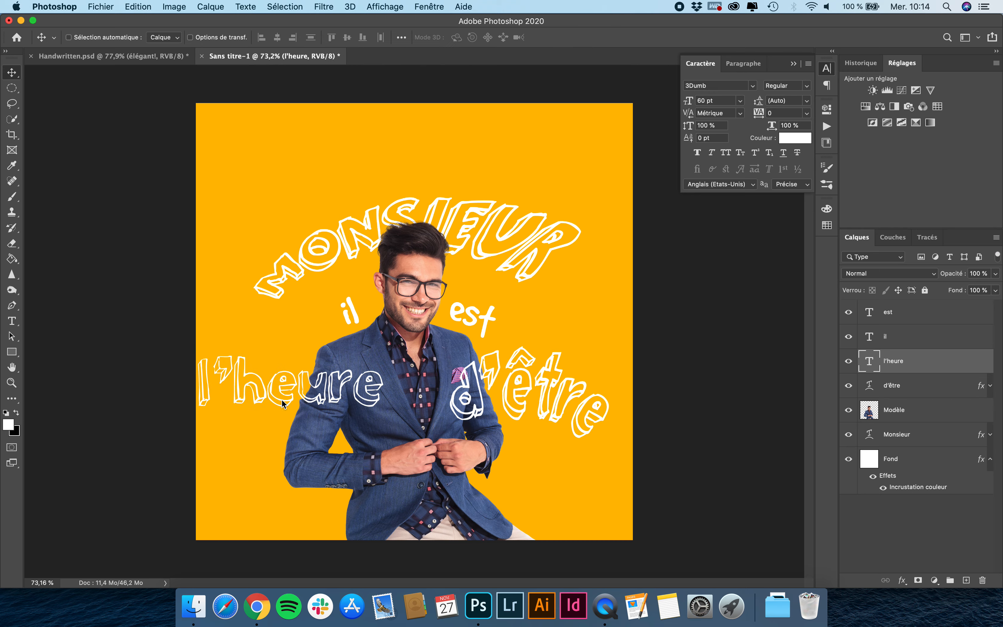
{"action": "left_click", "coordinate": [717, 86]}
{"action": "double_click", "coordinate": [717, 85]}
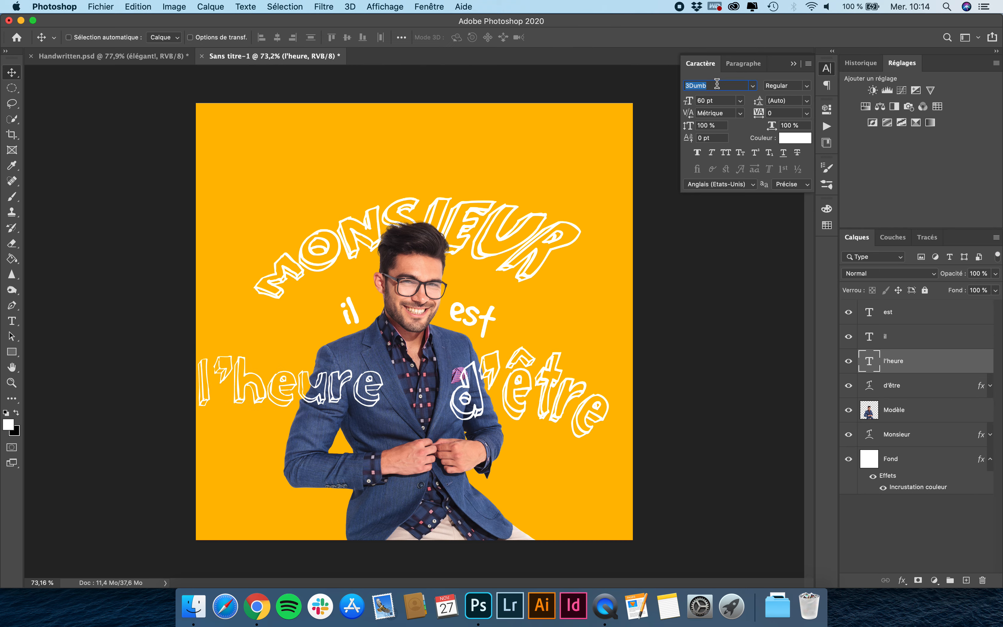
{"action": "type", "text": "wc"}
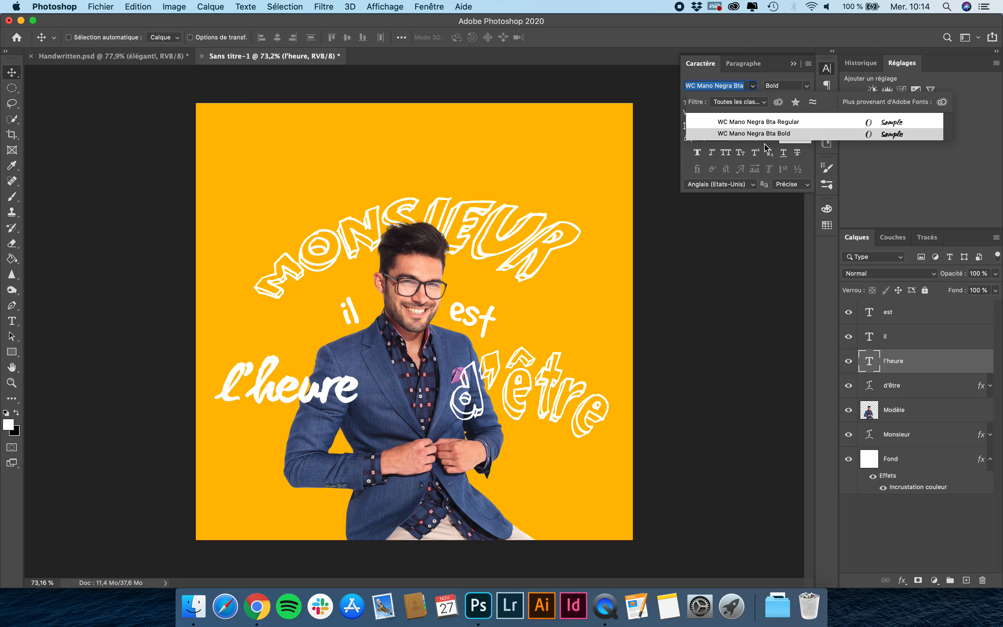
{"action": "key", "text": "Escape"}
Set the l'heure text's font to WC Mano Negra Bta Bold and move it slightly right and down over the jacket
{"action": "left_click", "coordinate": [720, 87]}
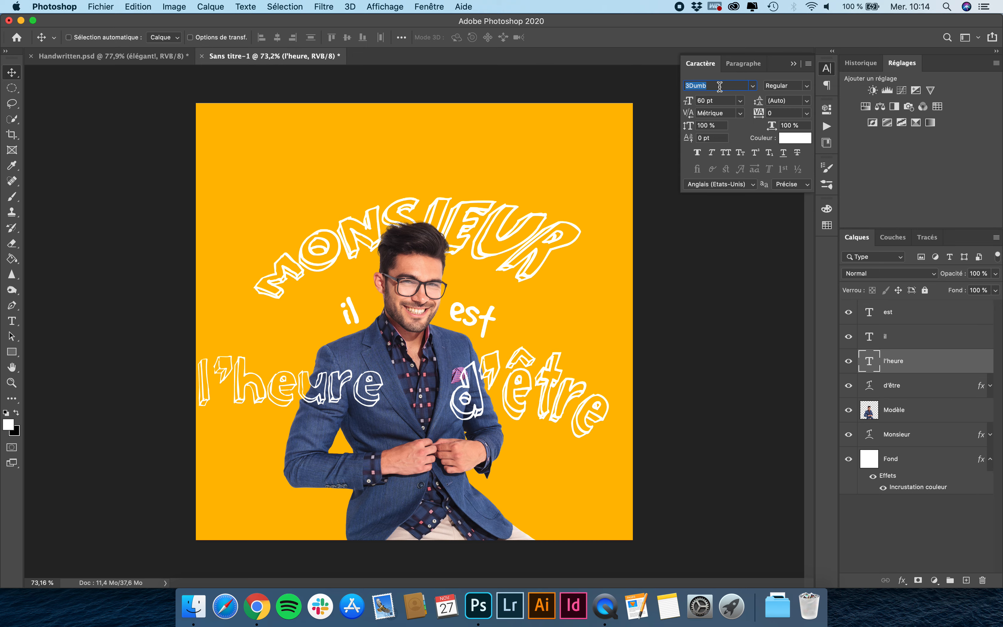
{"action": "type", "text": "wc"}
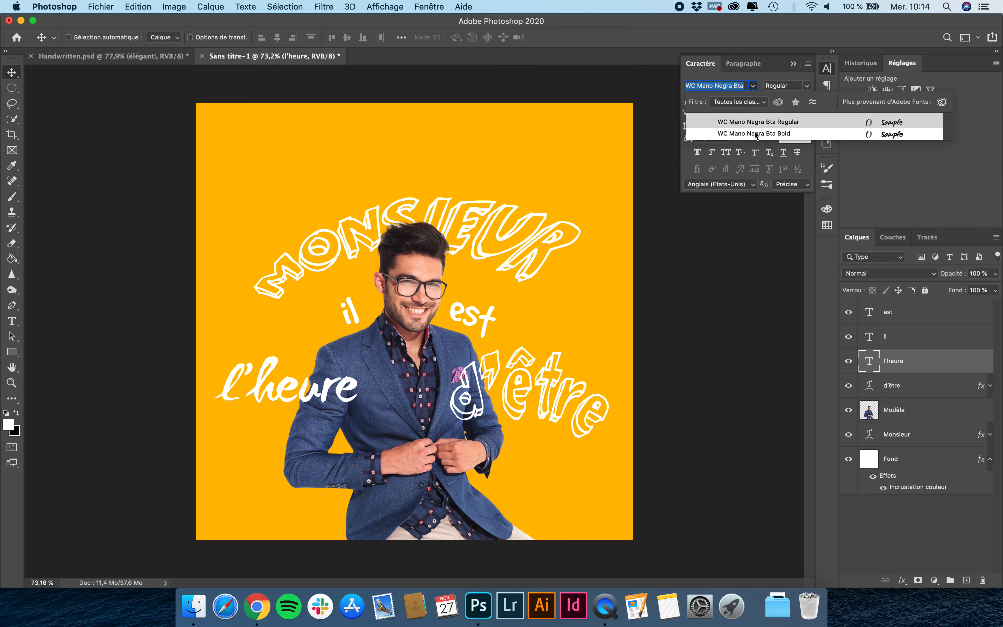
{"action": "left_click", "coordinate": [715, 132]}
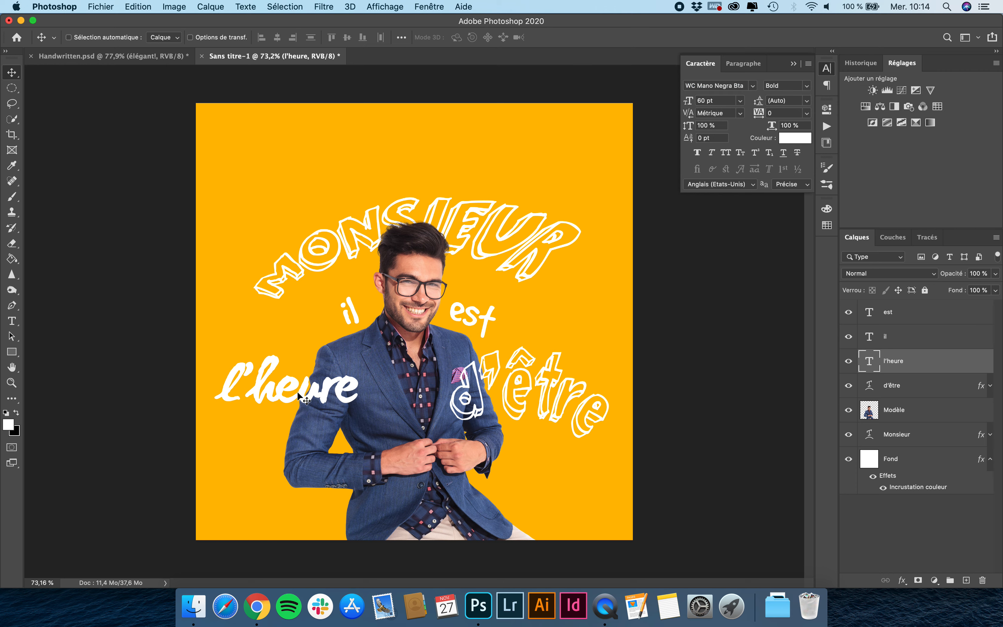
{"action": "mouse_move", "coordinate": [298, 391]}
{"action": "left_mouse_down"}
{"action": "mouse_move", "coordinate": [319, 398]}
{"action": "mouse_move", "coordinate": [303, 405]}
{"action": "left_mouse_up"}
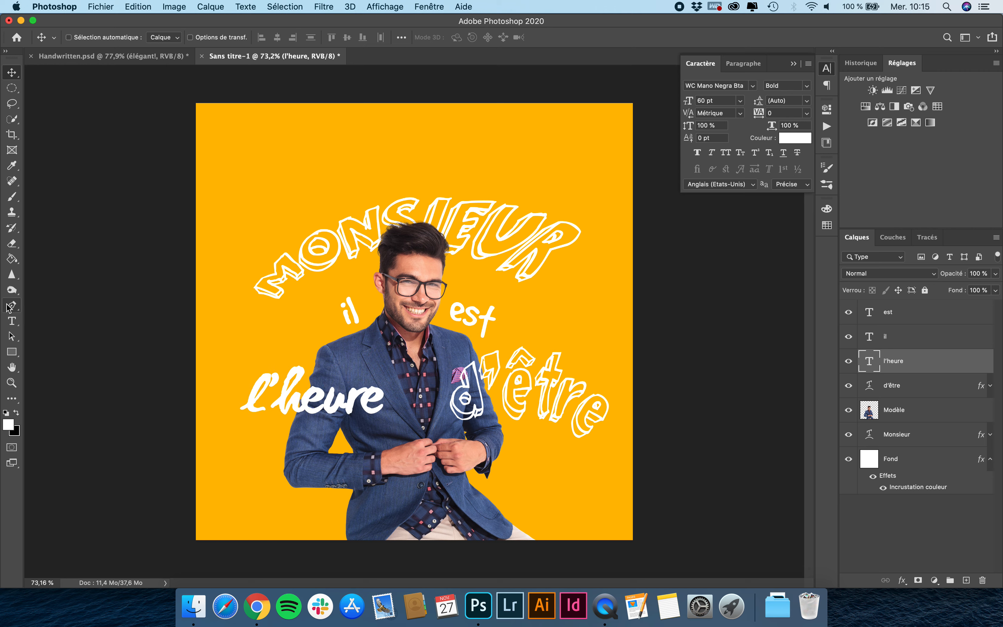
Warp the l'heure text with a horizontal Arc style and set its bend to -35%
{"action": "left_click", "coordinate": [12, 320]}
{"action": "left_click", "coordinate": [511, 38]}
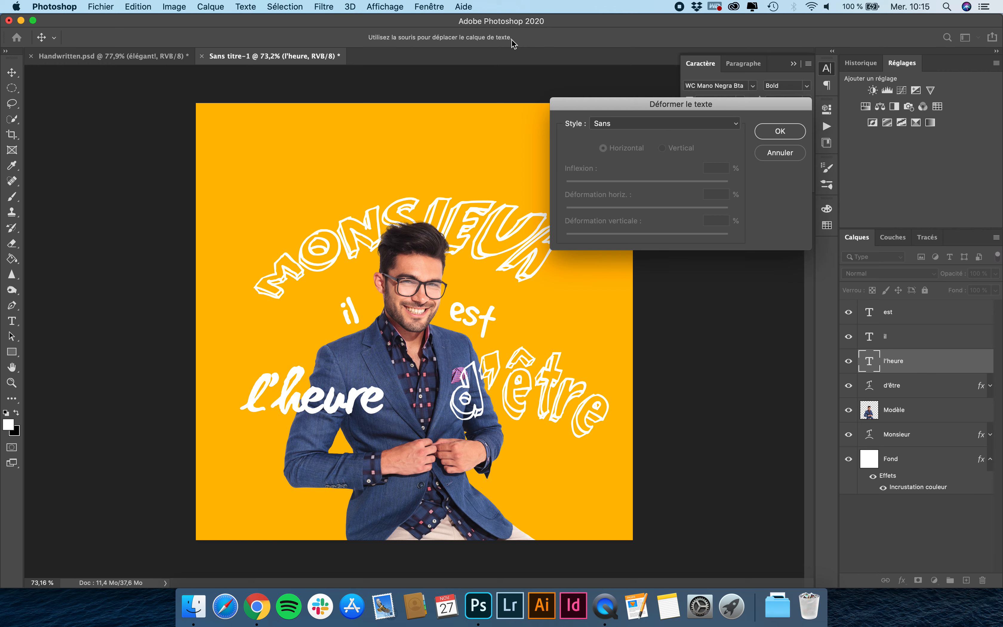
{"action": "left_click", "coordinate": [648, 125]}
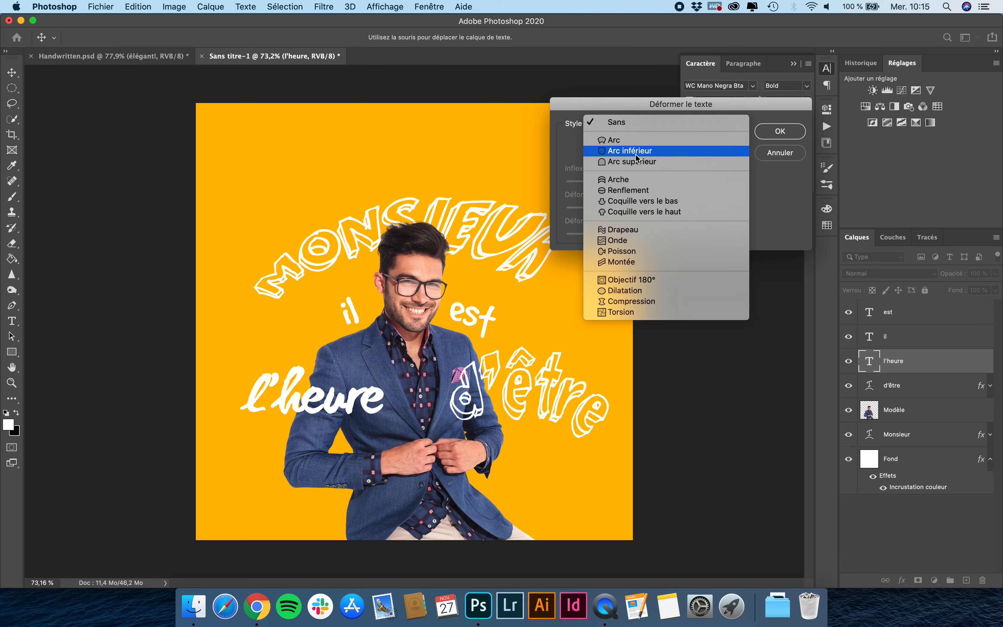
{"action": "left_click", "coordinate": [630, 141]}
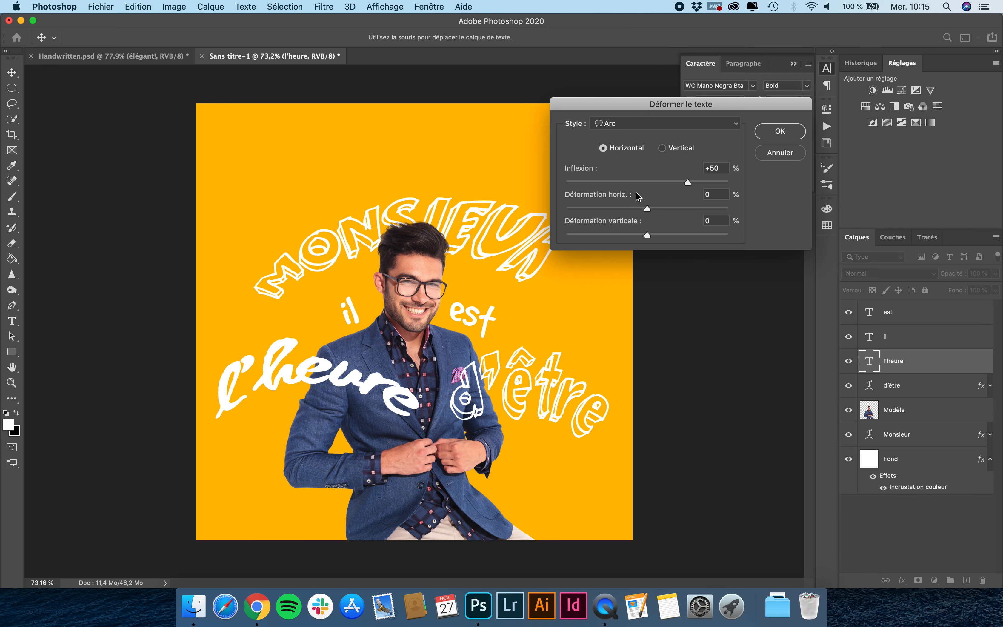
{"action": "left_click", "coordinate": [625, 182]}
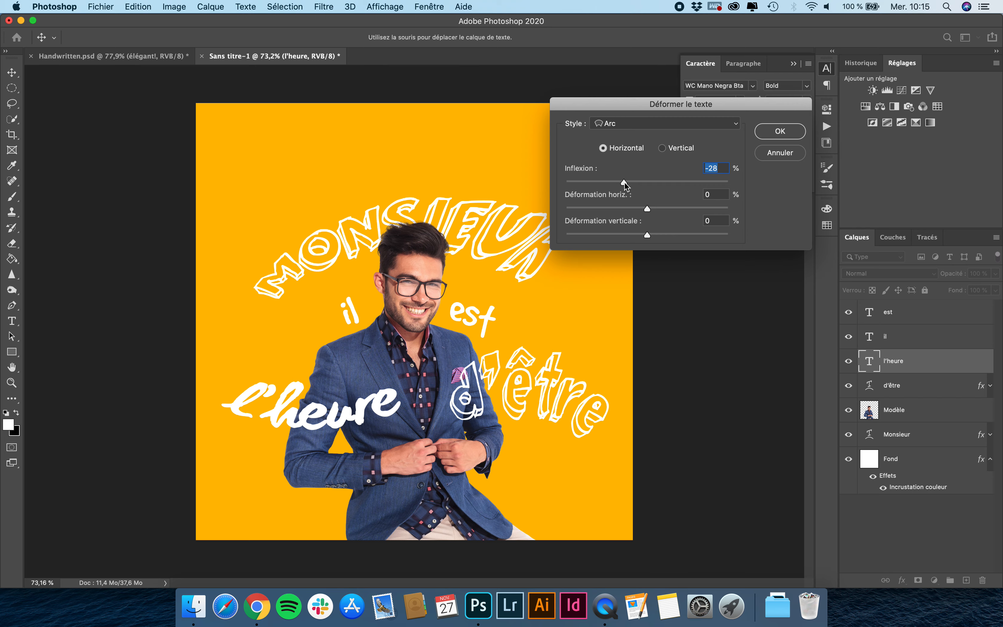
{"action": "left_click_drag", "start_coordinate": [625, 182], "coordinate": [618, 181]}
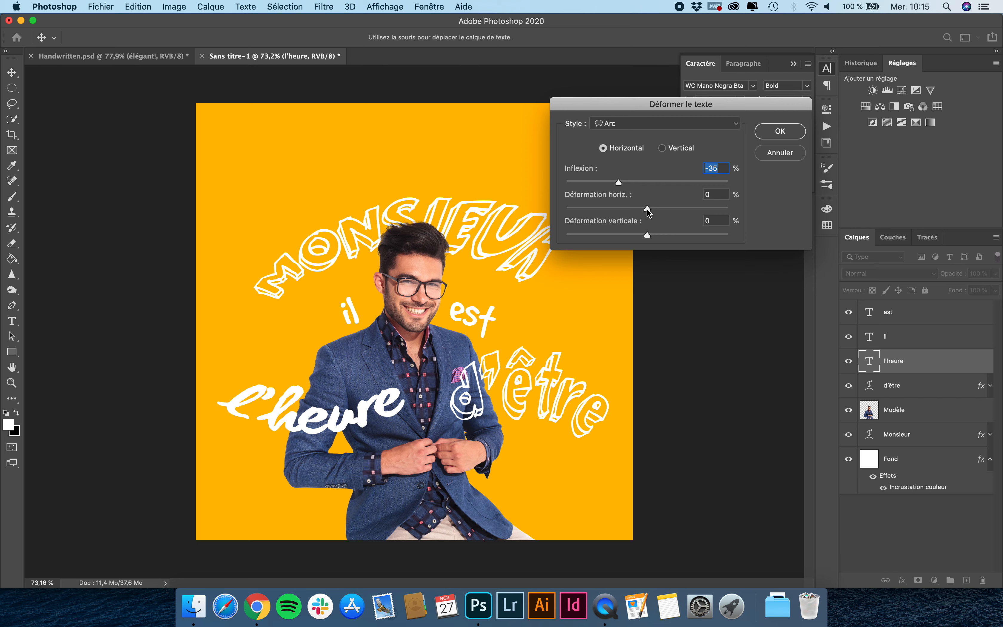
Set the l'heure warp's horizontal distortion to -15% and vertical distortion to +23%, and apply the warp
{"action": "left_click_drag", "start_coordinate": [647, 208], "coordinate": [639, 239]}
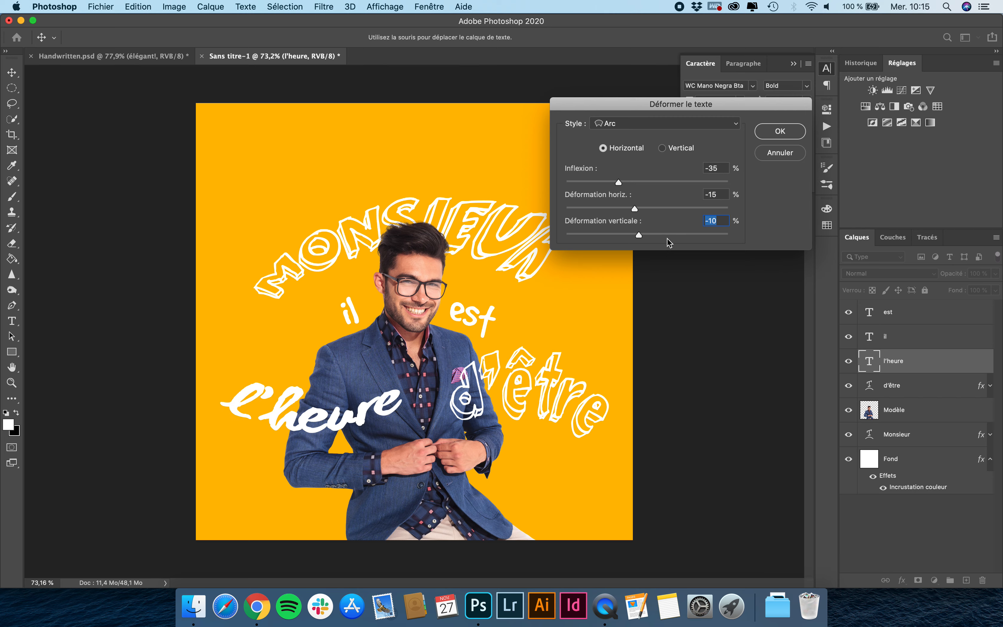
{"action": "left_click", "coordinate": [656, 234]}
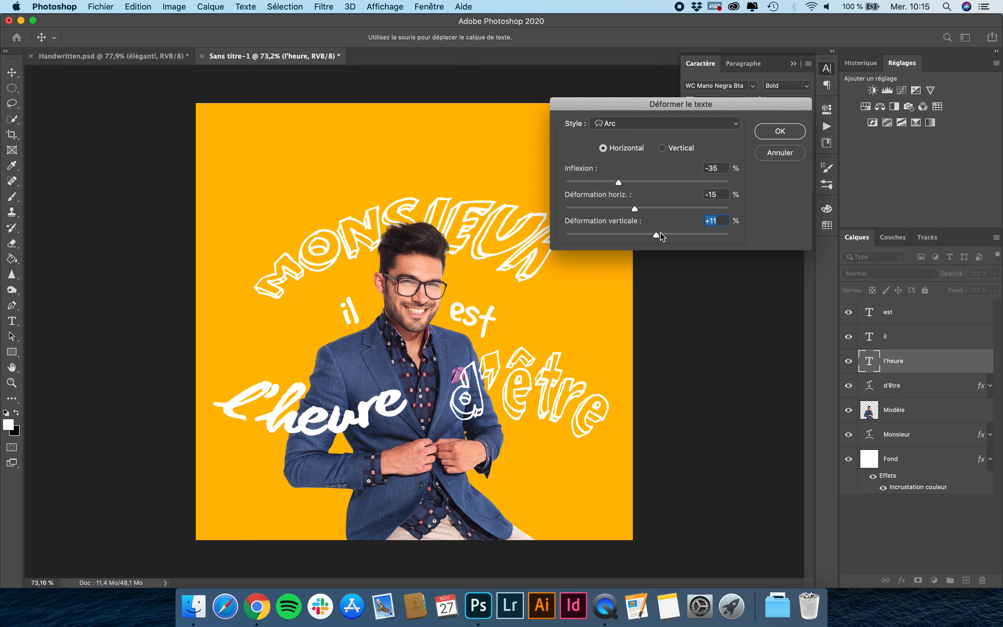
{"action": "left_click", "coordinate": [642, 235]}
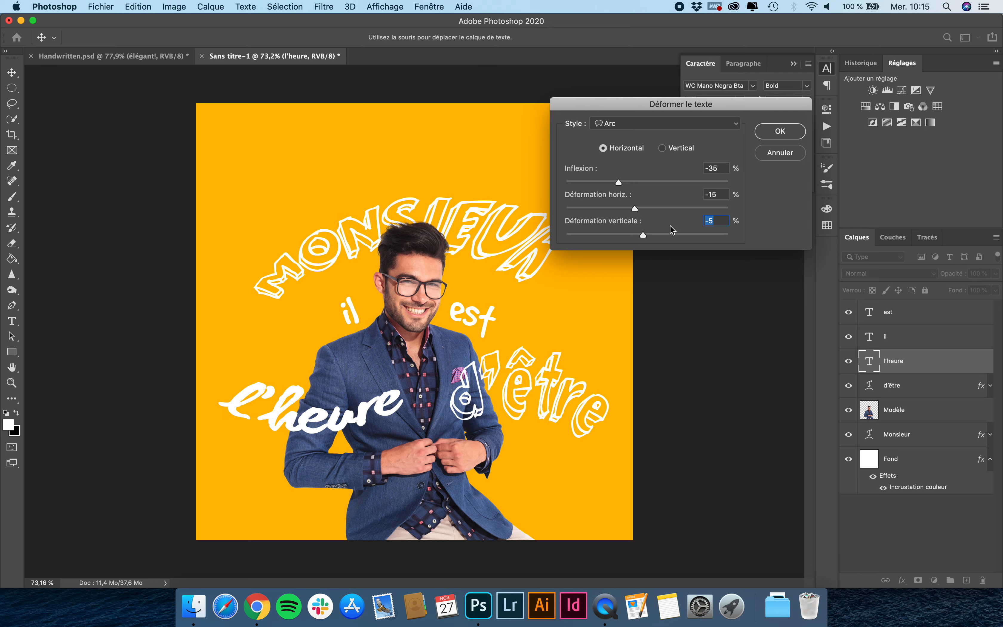
{"action": "left_click_drag", "start_coordinate": [681, 233], "coordinate": [670, 234]}
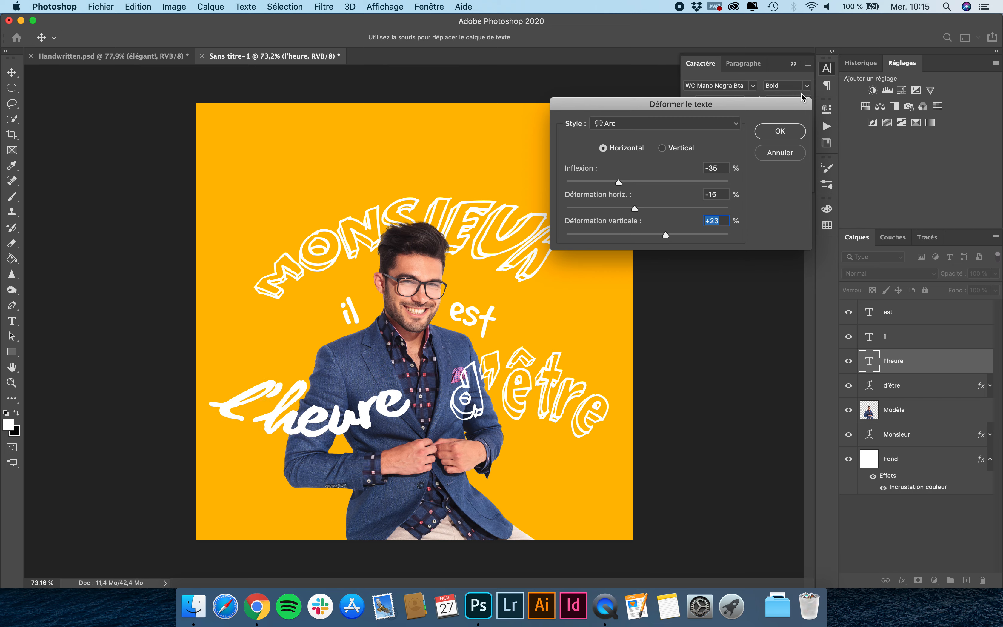
{"action": "left_click", "coordinate": [779, 132]}
Scale the l'heure text down to about 75%, rotate it about 1.2° clockwise, and position it across the jacket sleeve, extending onto the yellow background
{"action": "key", "text": "super+t"}
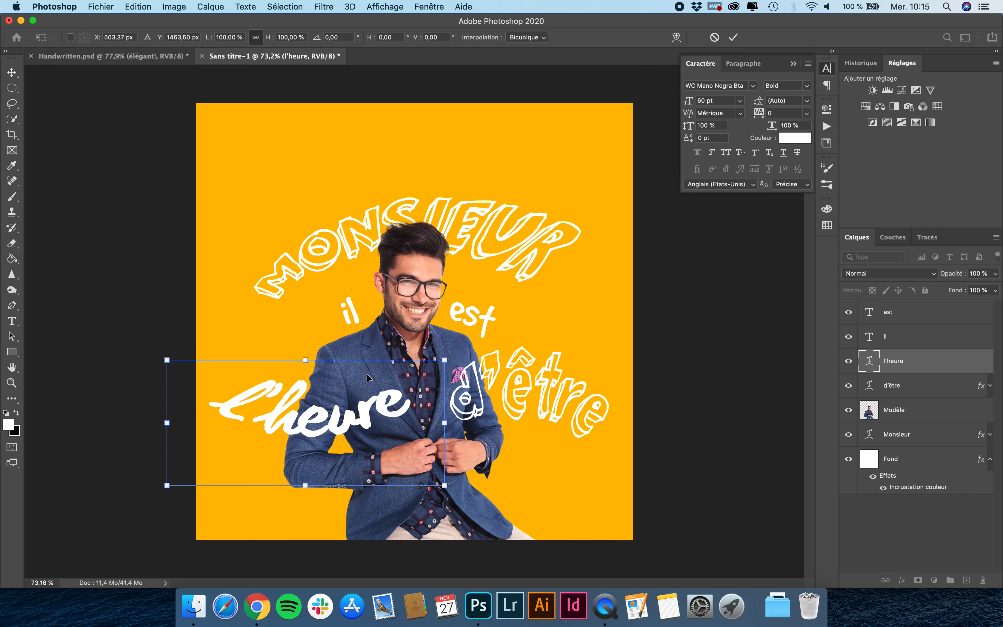
{"action": "left_click_drag", "start_coordinate": [442, 360], "coordinate": [411, 375]}
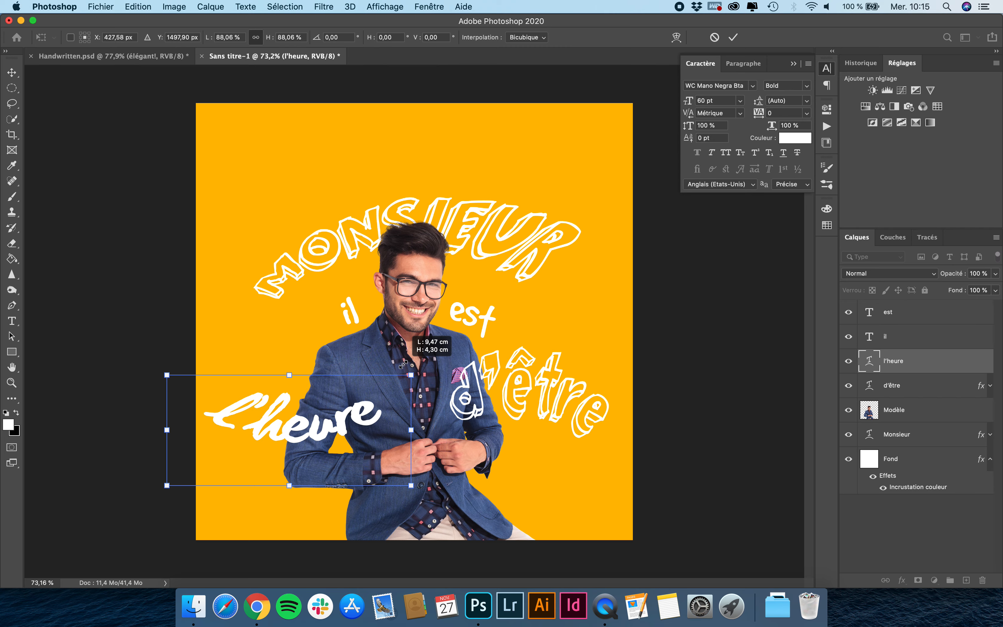
{"action": "left_click_drag", "start_coordinate": [321, 417], "coordinate": [345, 398]}
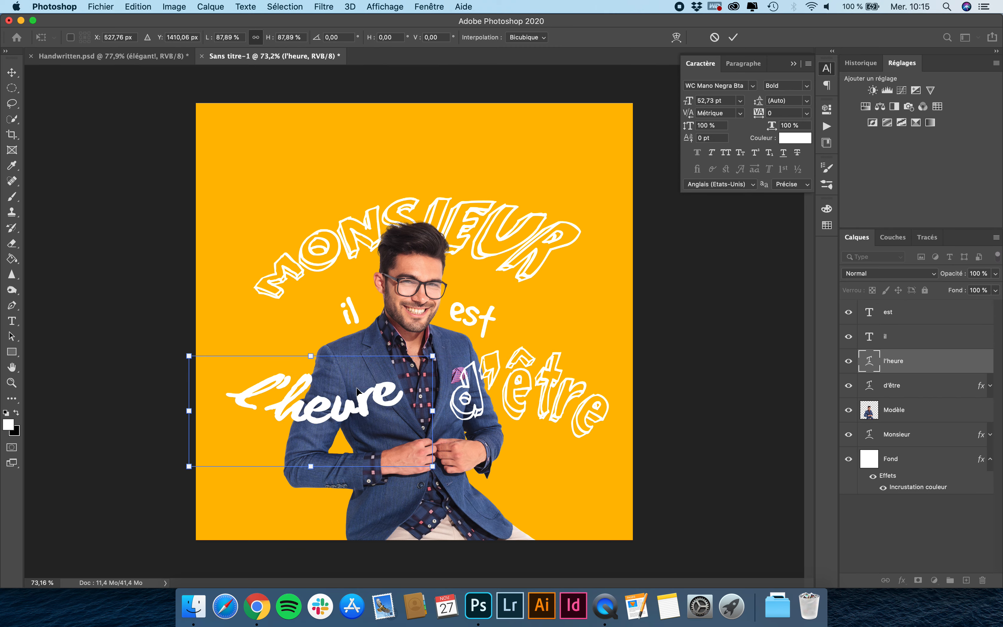
{"action": "left_click_drag", "start_coordinate": [453, 329], "coordinate": [454, 332]}
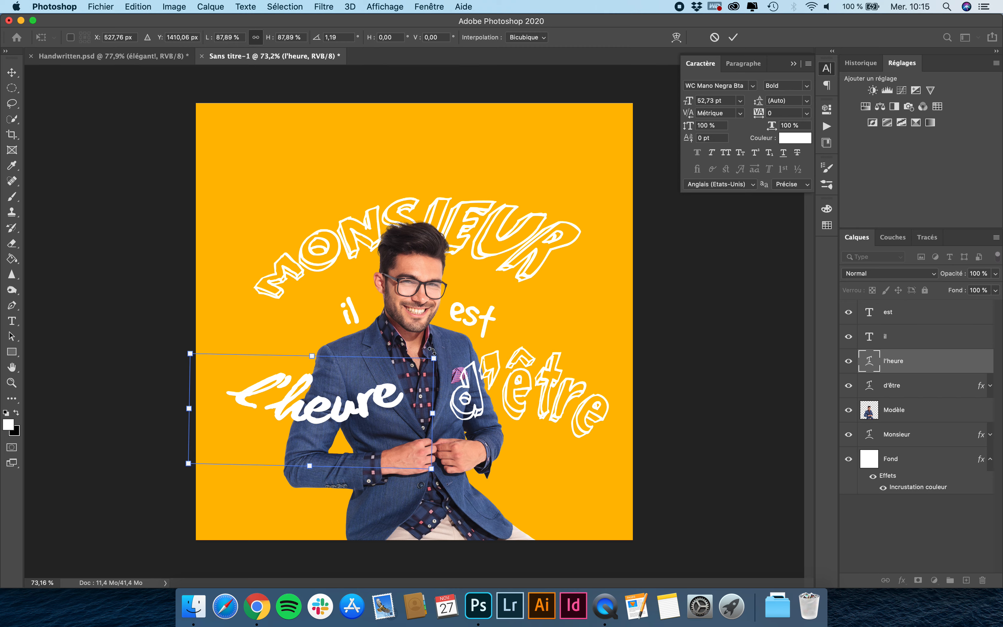
{"action": "left_click_drag", "start_coordinate": [348, 412], "coordinate": [342, 416]}
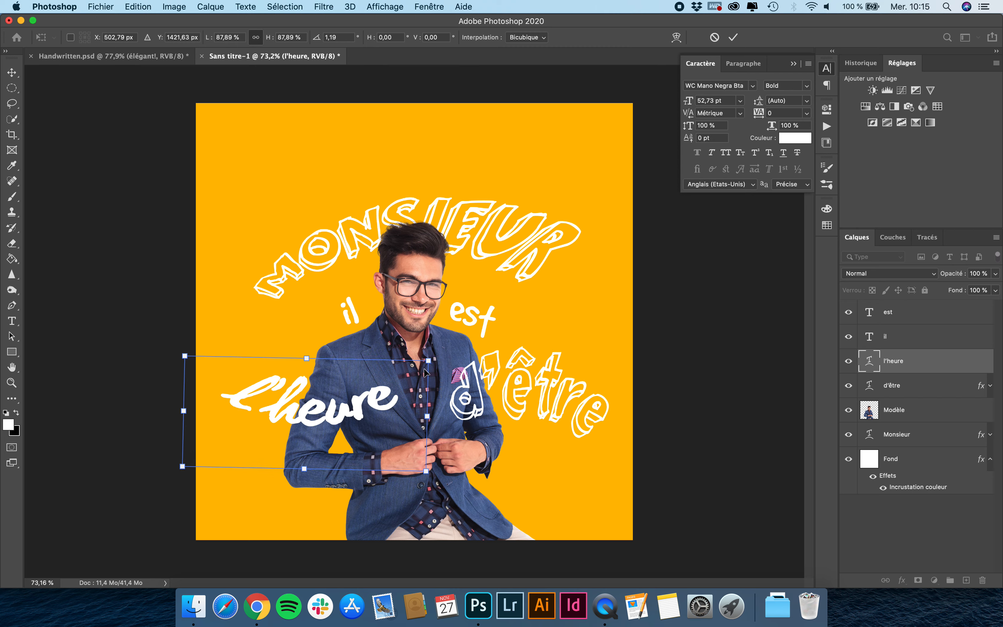
{"action": "left_click_drag", "start_coordinate": [428, 360], "coordinate": [451, 347]}
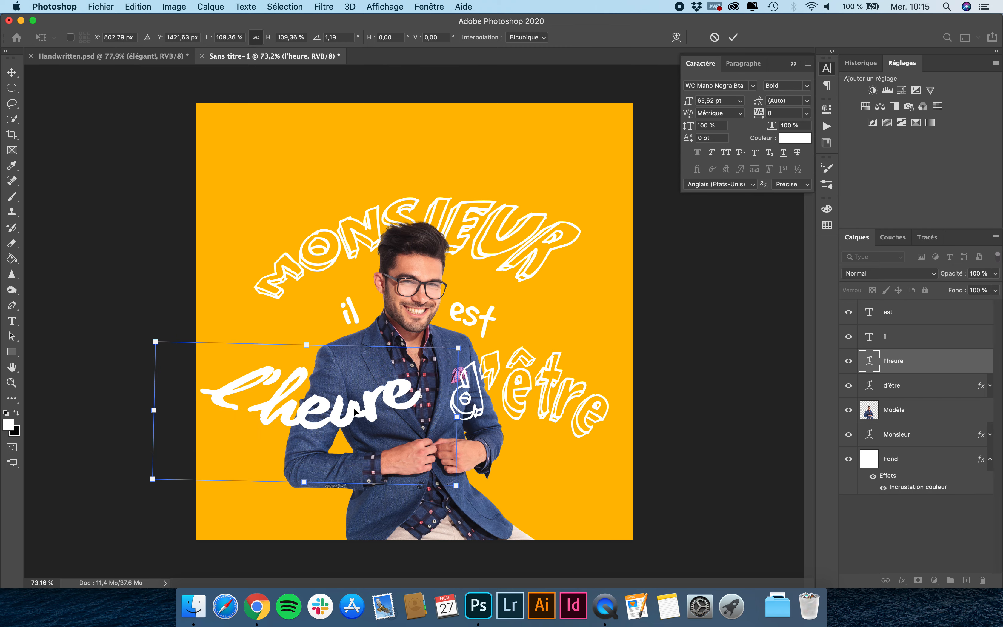
{"action": "left_click_drag", "start_coordinate": [345, 413], "coordinate": [366, 420]}
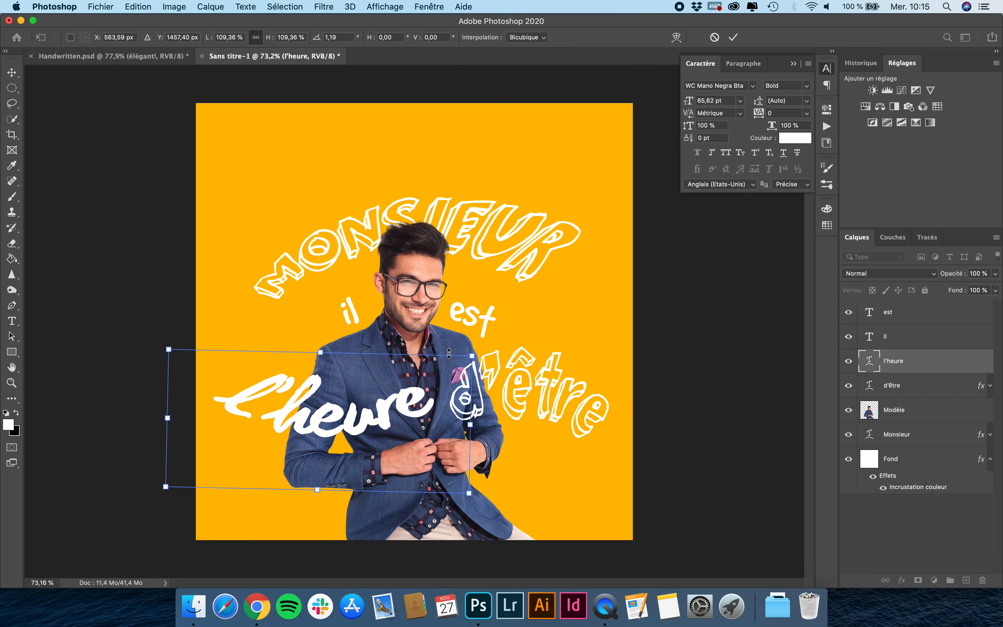
{"action": "left_click_drag", "start_coordinate": [469, 356], "coordinate": [422, 376]}
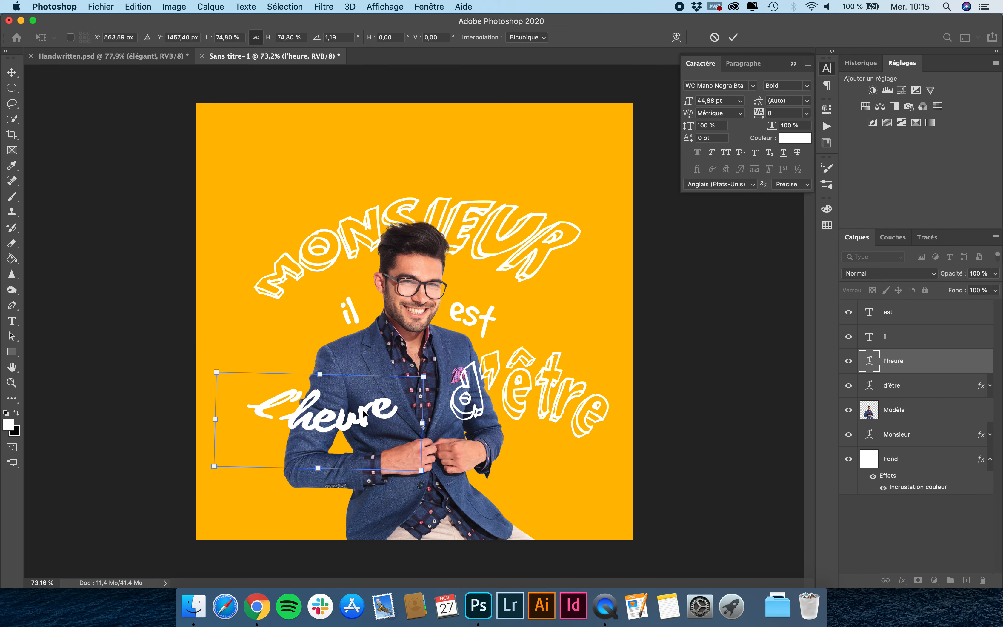
{"action": "left_click_drag", "start_coordinate": [368, 412], "coordinate": [346, 408]}
{"action": "key", "text": "Return"}
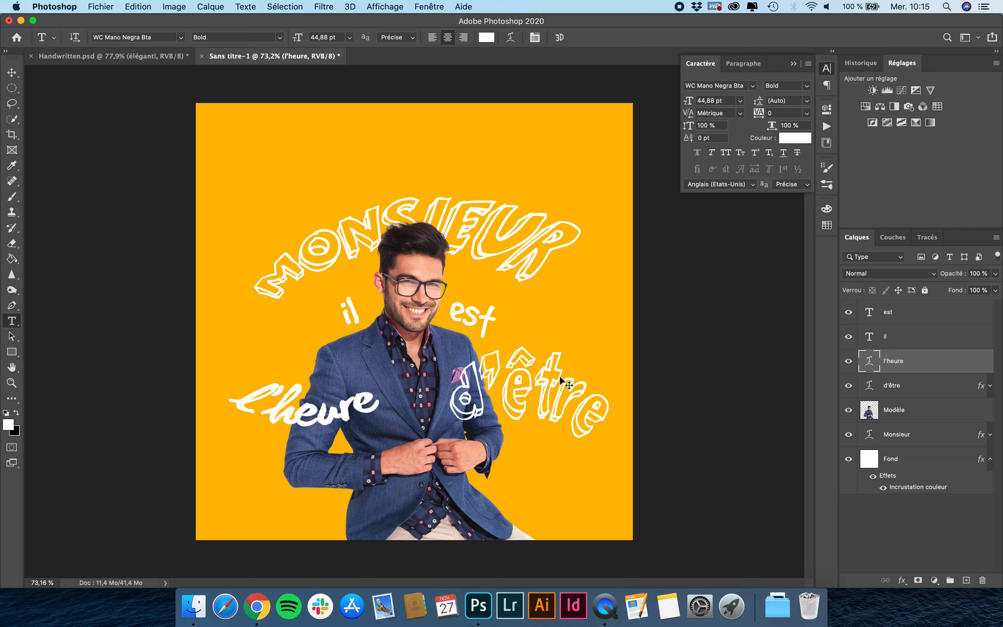
Scale the d'être text down to about 73.5% and place it over the pocket square, level with l'heure
{"action": "left_click", "coordinate": [901, 389]}
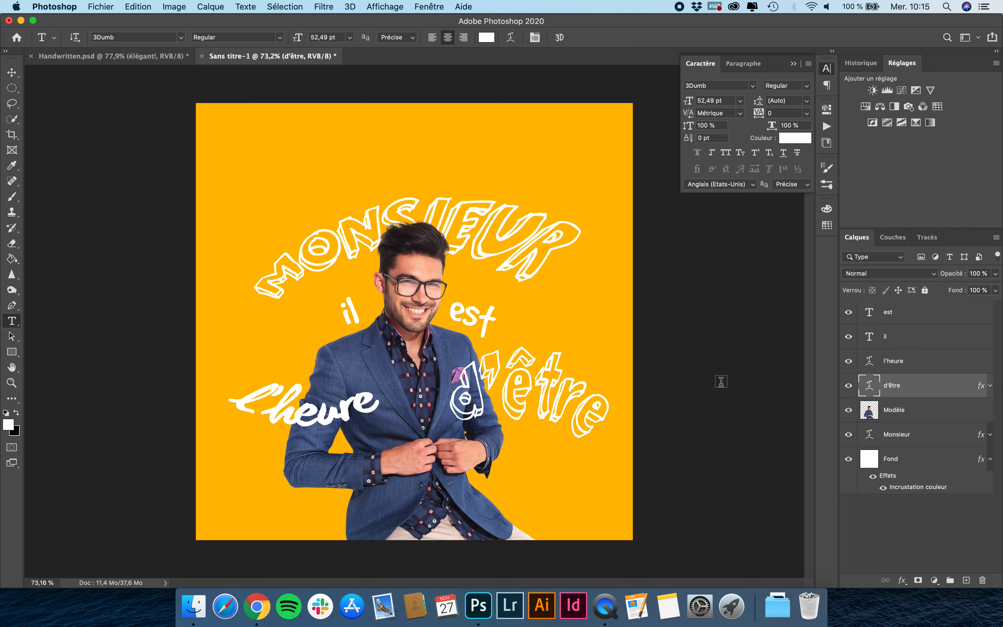
{"action": "key", "text": "v"}
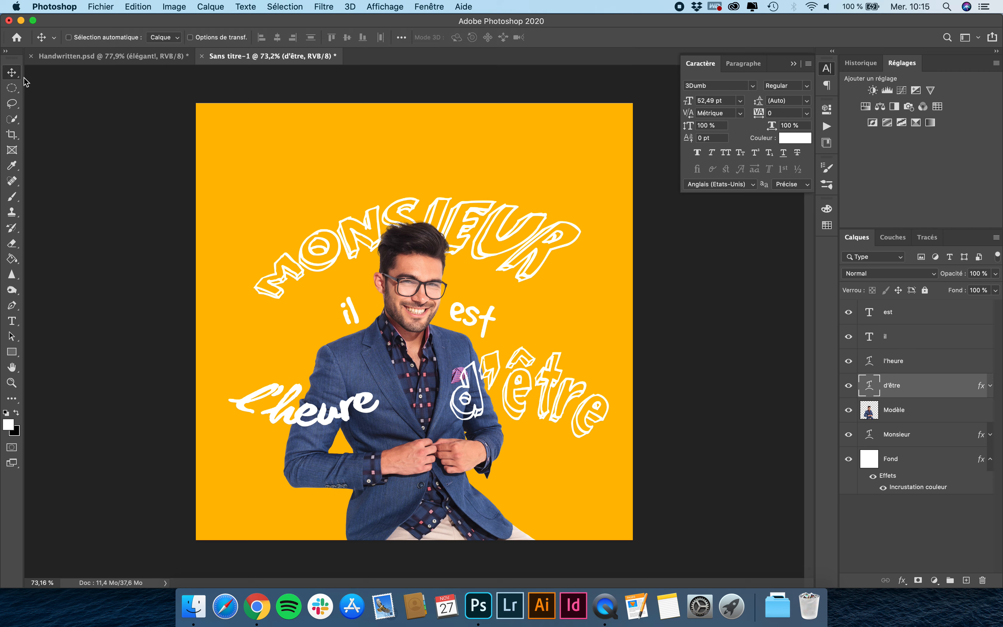
{"action": "key", "text": "super+t"}
{"action": "left_click_drag", "start_coordinate": [642, 316], "coordinate": [583, 353]}
{"action": "left_click_drag", "start_coordinate": [495, 455], "coordinate": [499, 430]}
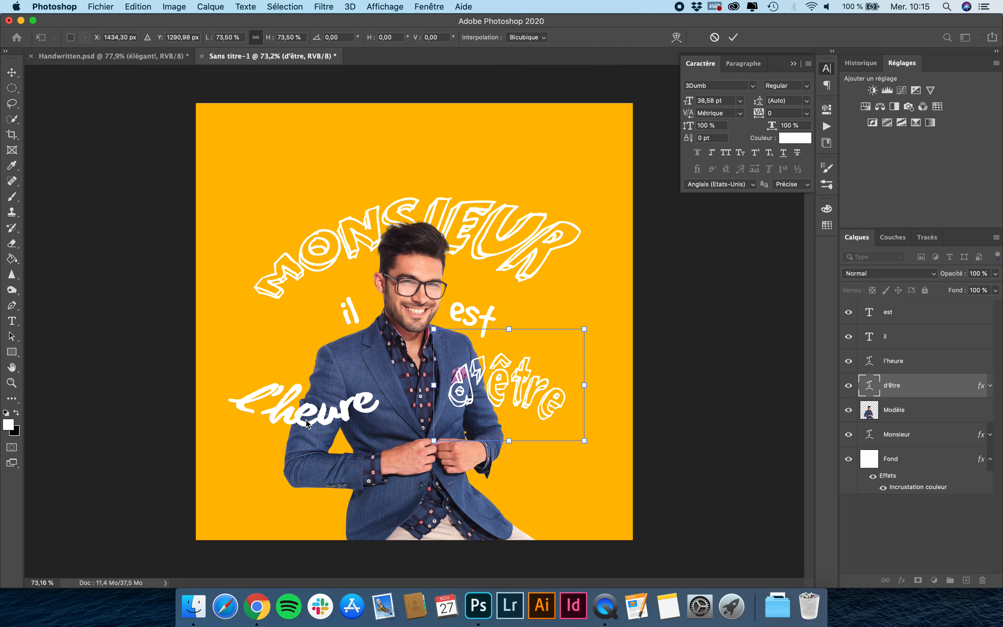
{"action": "key", "text": "Return"}
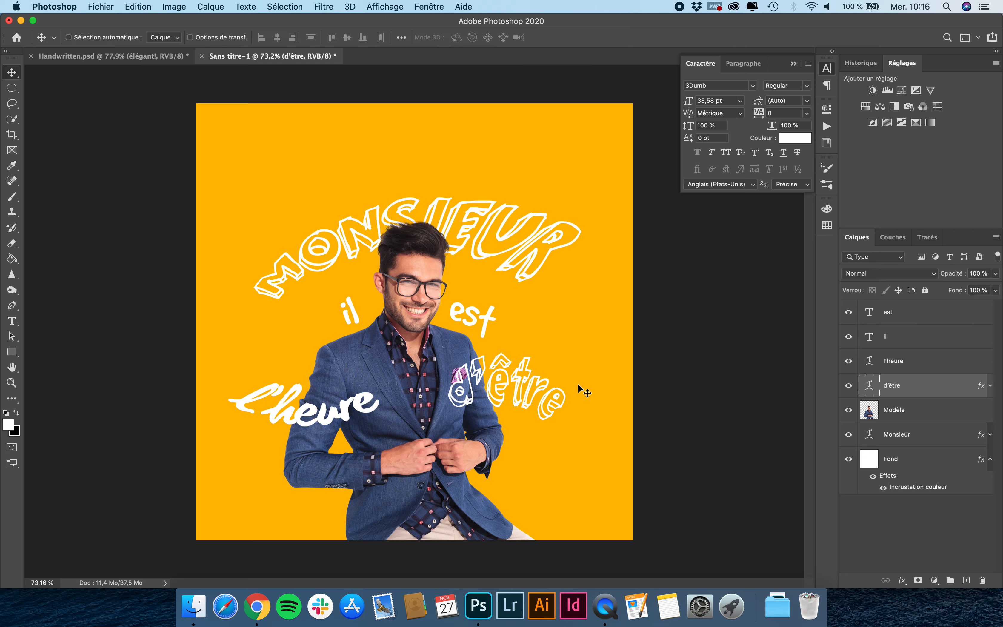
Add the text "élégant !" below l'heure and move it right so it is centered over the model's lower jacket
{"action": "key", "text": "t"}
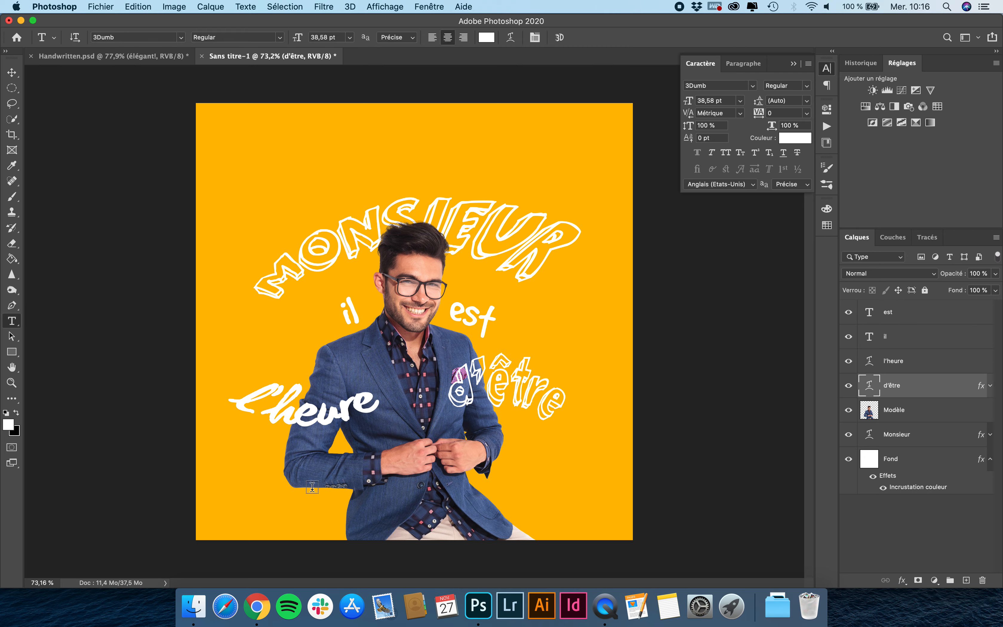
{"action": "left_click", "coordinate": [311, 489]}
{"action": "type", "text": "élégant !"}
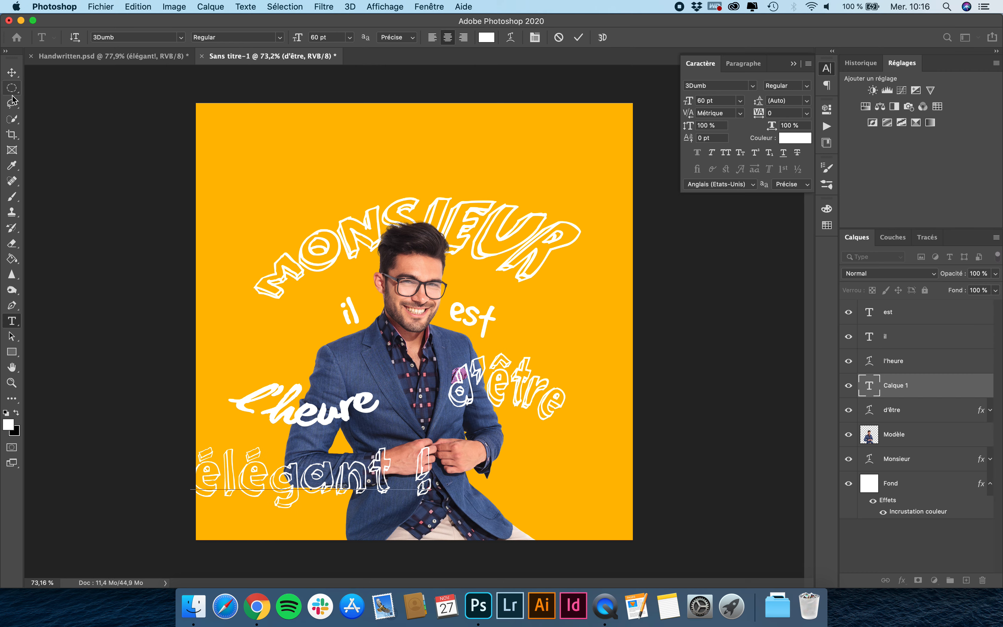
{"action": "left_click", "coordinate": [12, 72]}
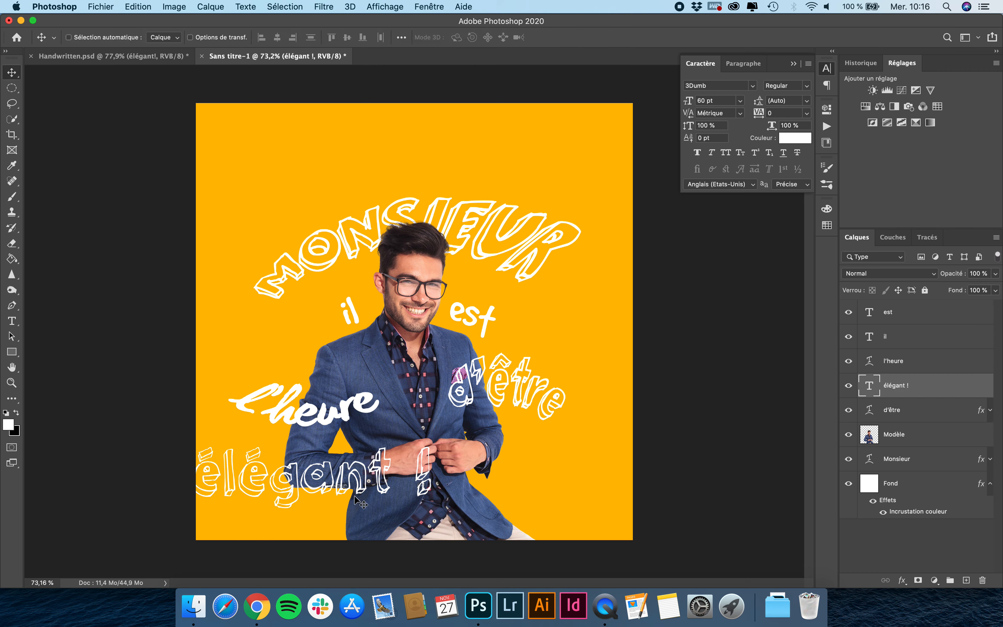
{"action": "left_click_drag", "start_coordinate": [336, 463], "coordinate": [439, 461]}
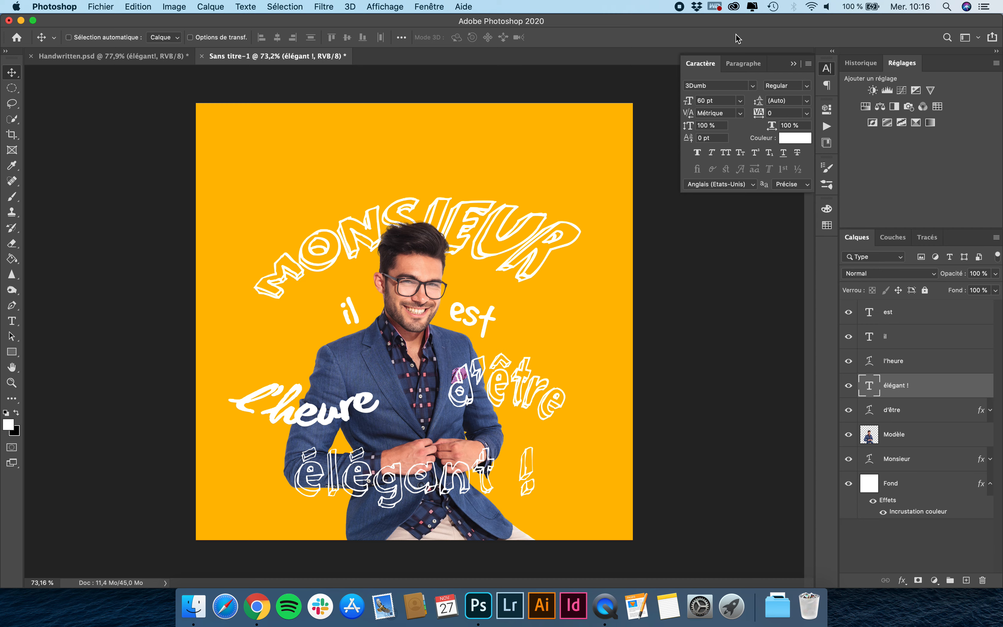
Set the élégant ! text's font to GoodDog Regular and switch it to all caps
{"action": "left_click", "coordinate": [720, 87]}
{"action": "type", "text": "good"}
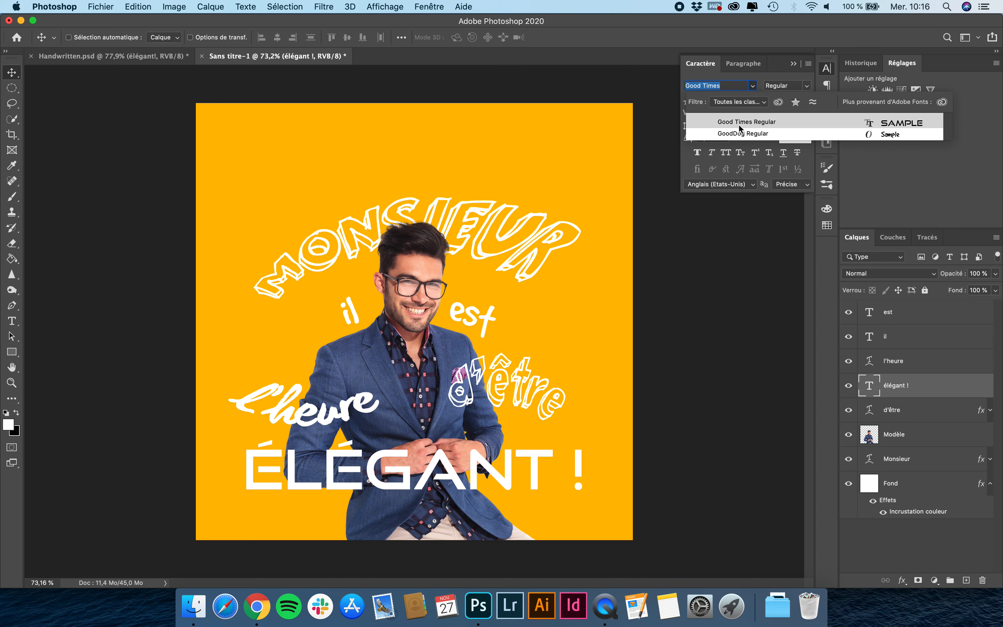
{"action": "left_click", "coordinate": [739, 133]}
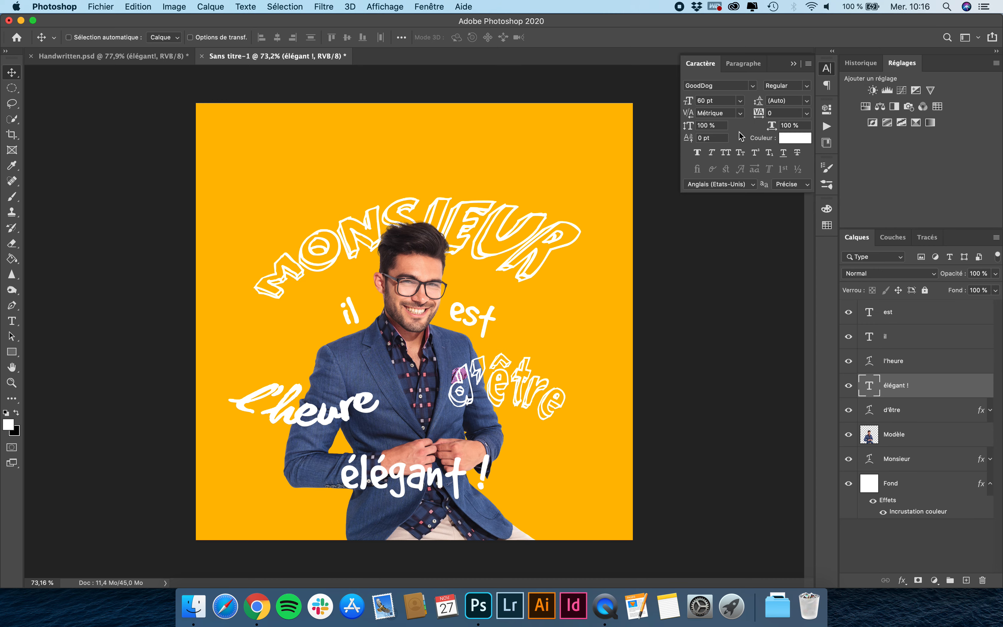
{"action": "left_click", "coordinate": [725, 155]}
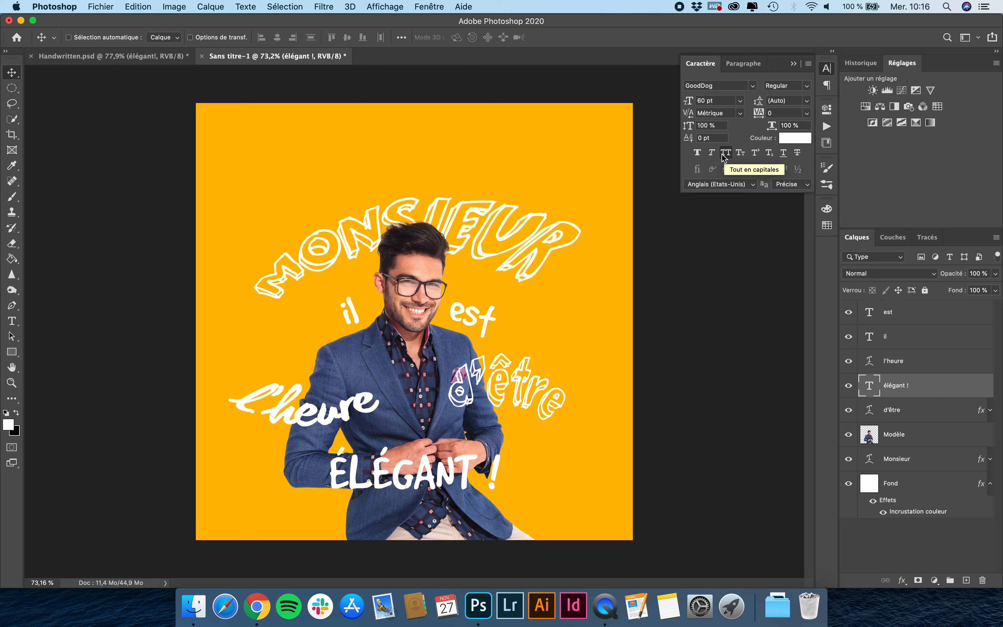
Enlarge the élégant ! text to about 86 pt and set its tracking to 50
{"action": "key", "text": "super+t"}
{"action": "left_click_drag", "start_coordinate": [500, 447], "coordinate": [538, 429]}
{"action": "key", "text": "Return"}
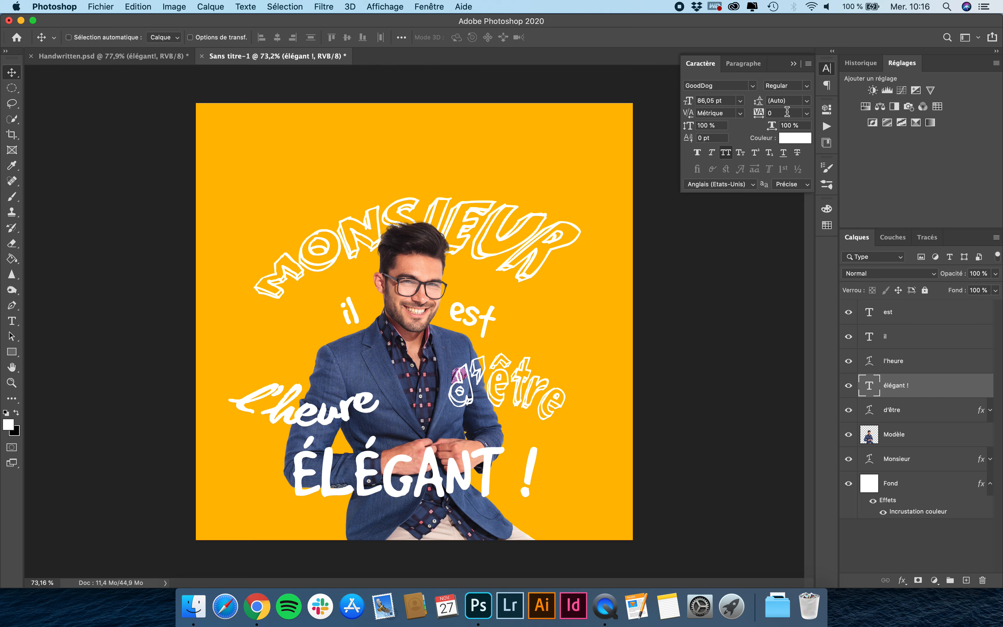
{"action": "left_click", "coordinate": [787, 112]}
{"action": "type", "text": "50"}
{"action": "key", "text": "Return"}
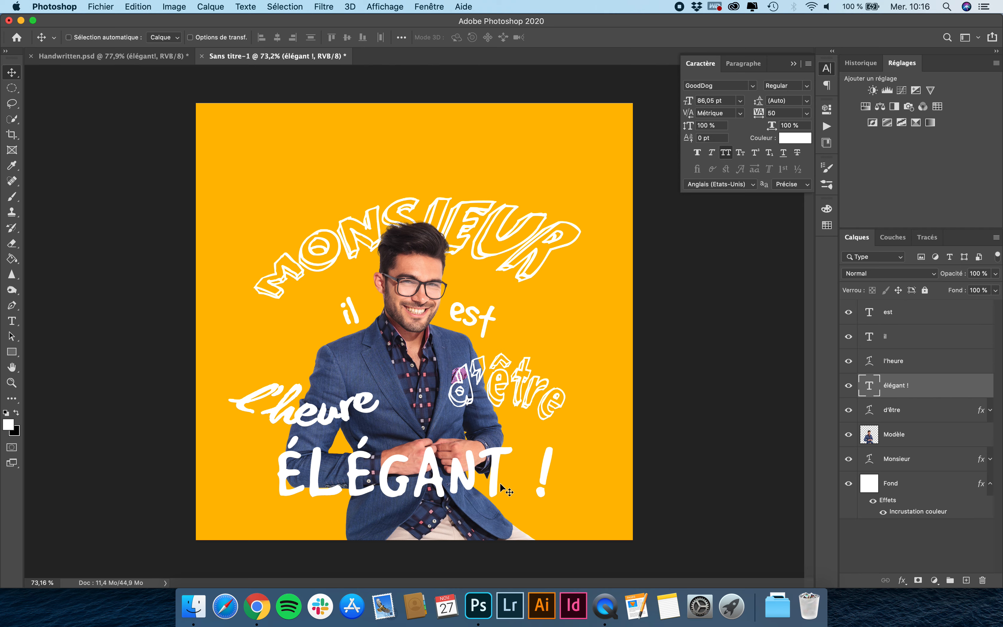
Remove the space before the exclamation mark so the text reads "élégant!"
{"action": "key", "text": "t"}
{"action": "left_click", "coordinate": [534, 468]}
{"action": "key", "text": "BackSpace"}
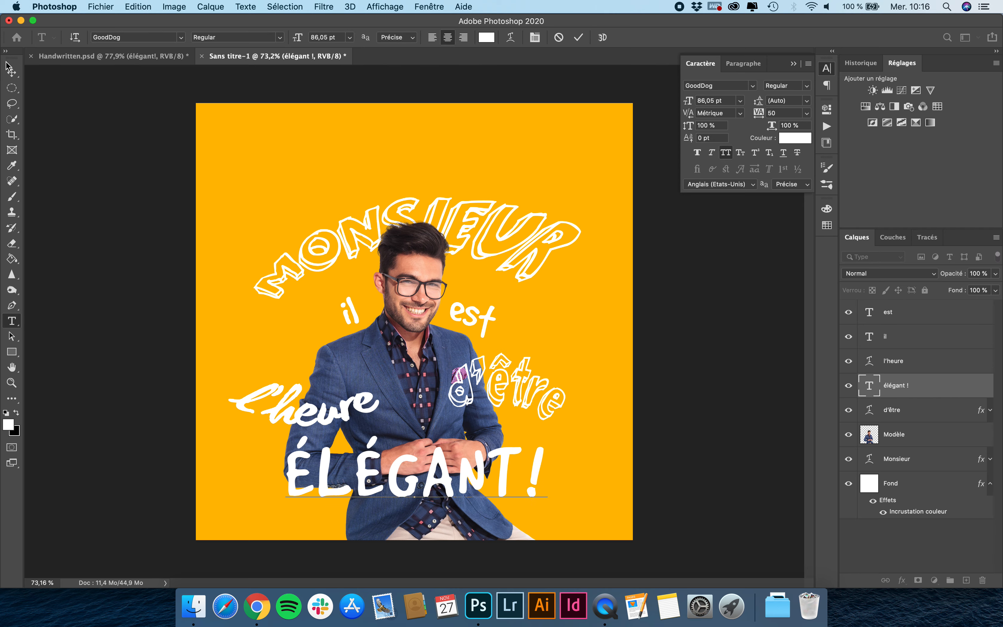
{"action": "left_click", "coordinate": [12, 72]}
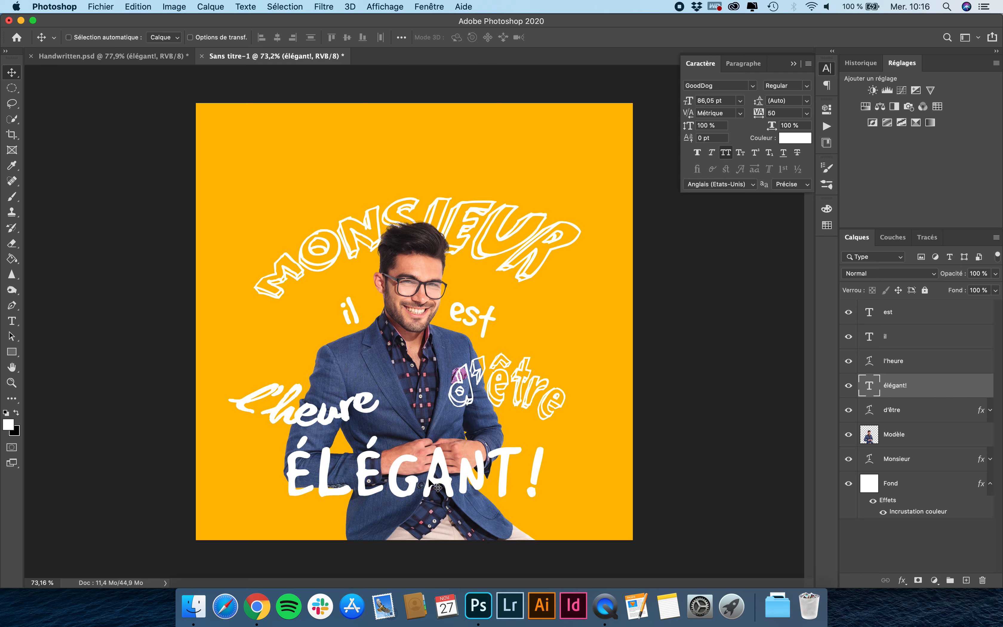
Warp the élégant! text with a horizontal Arc style and a bend of -40%
{"action": "left_click", "coordinate": [12, 321]}
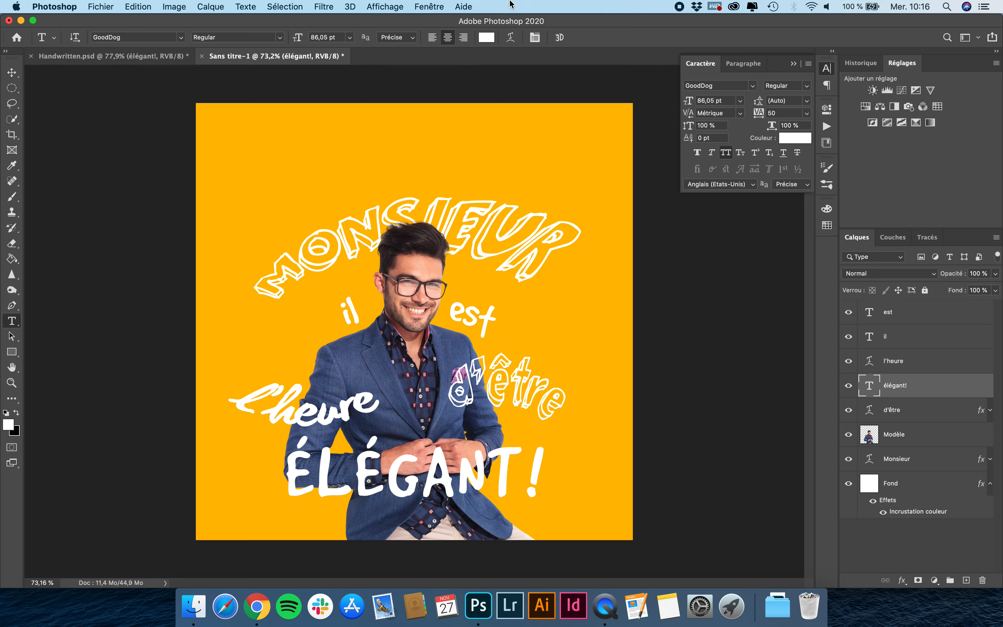
{"action": "left_click", "coordinate": [511, 38]}
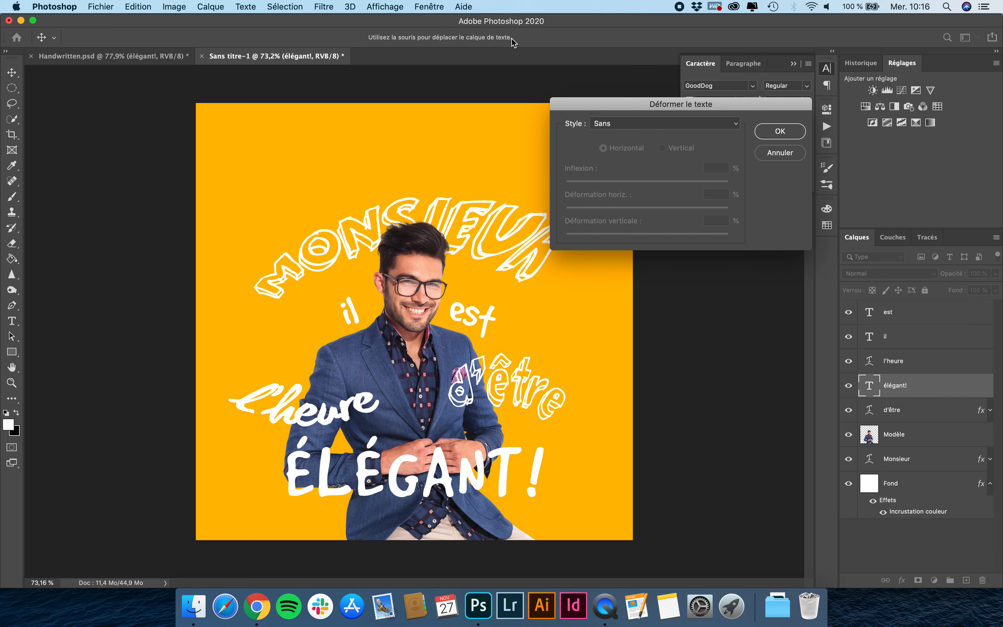
{"action": "left_click", "coordinate": [638, 123]}
{"action": "left_click", "coordinate": [633, 140]}
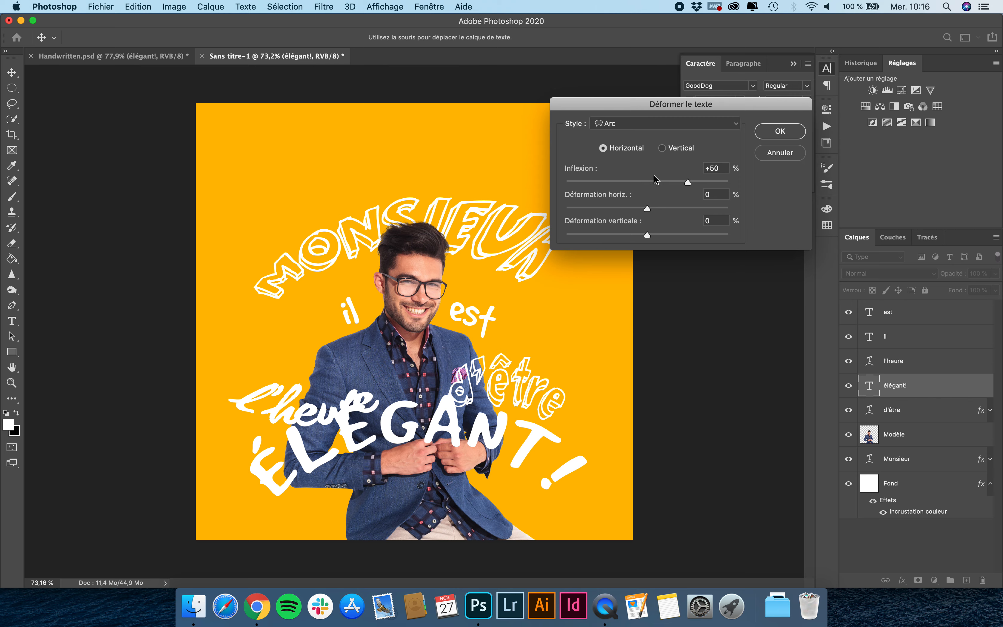
{"action": "left_click_drag", "start_coordinate": [637, 185], "coordinate": [621, 187]}
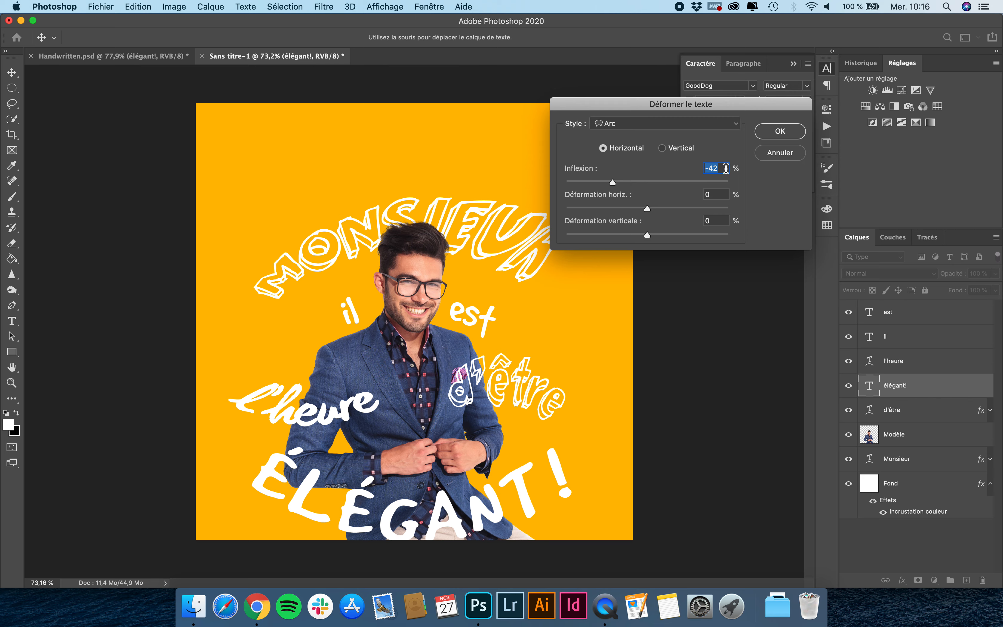
{"action": "type", "text": "-40"}
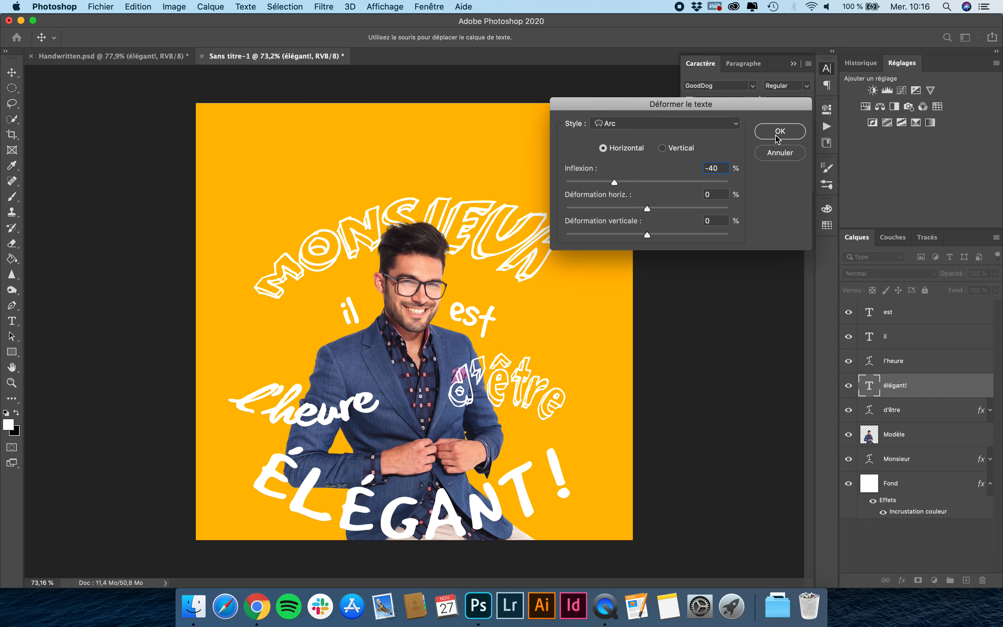
{"action": "left_click", "coordinate": [779, 132]}
Scale the warped élégant! text to about 77%, rotate it about -3.7°, and position it across the model's lower jacket
{"action": "key", "text": "super+t"}
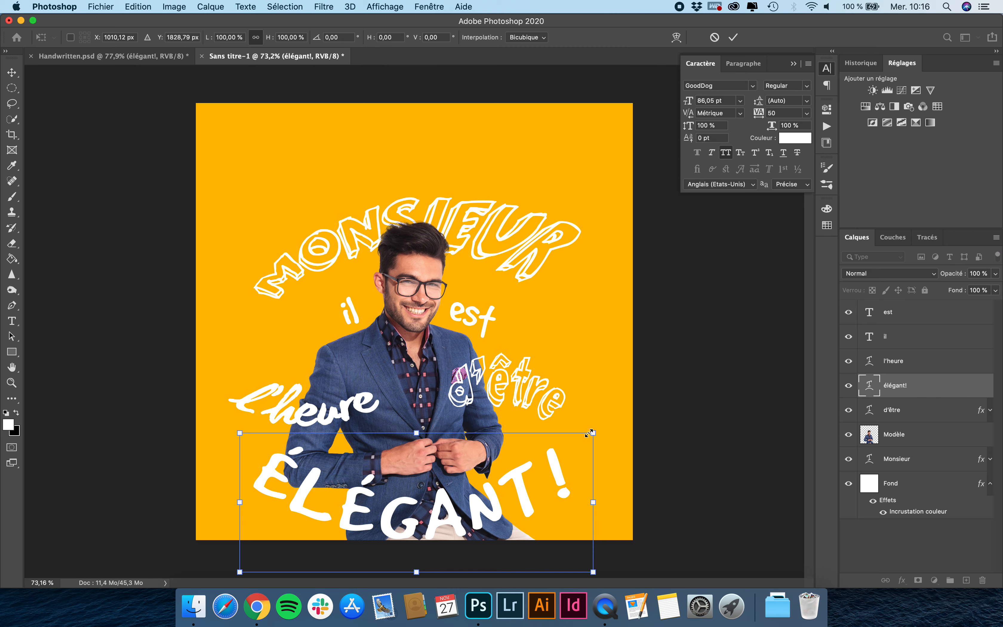
{"action": "left_click_drag", "start_coordinate": [589, 433], "coordinate": [559, 445]}
{"action": "left_click_drag", "start_coordinate": [496, 488], "coordinate": [501, 472]}
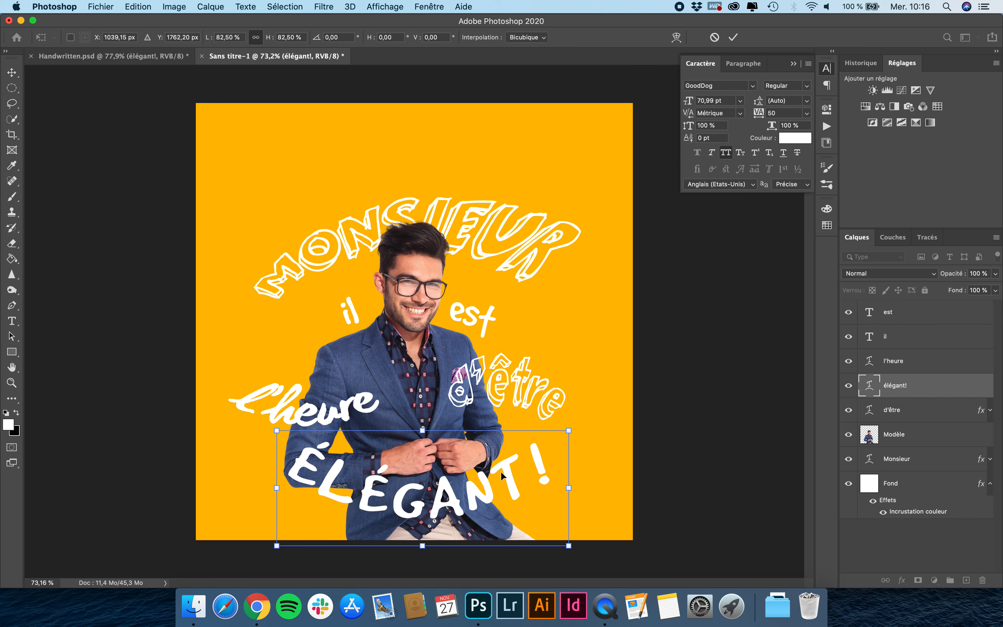
{"action": "left_click_drag", "start_coordinate": [586, 399], "coordinate": [569, 402]}
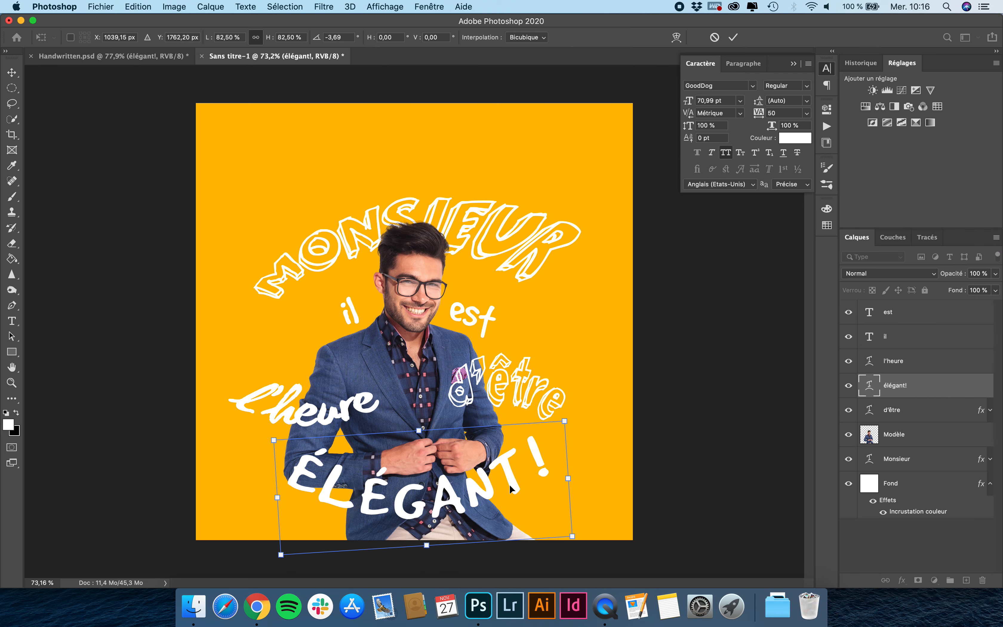
{"action": "left_click_drag", "start_coordinate": [511, 488], "coordinate": [511, 483]}
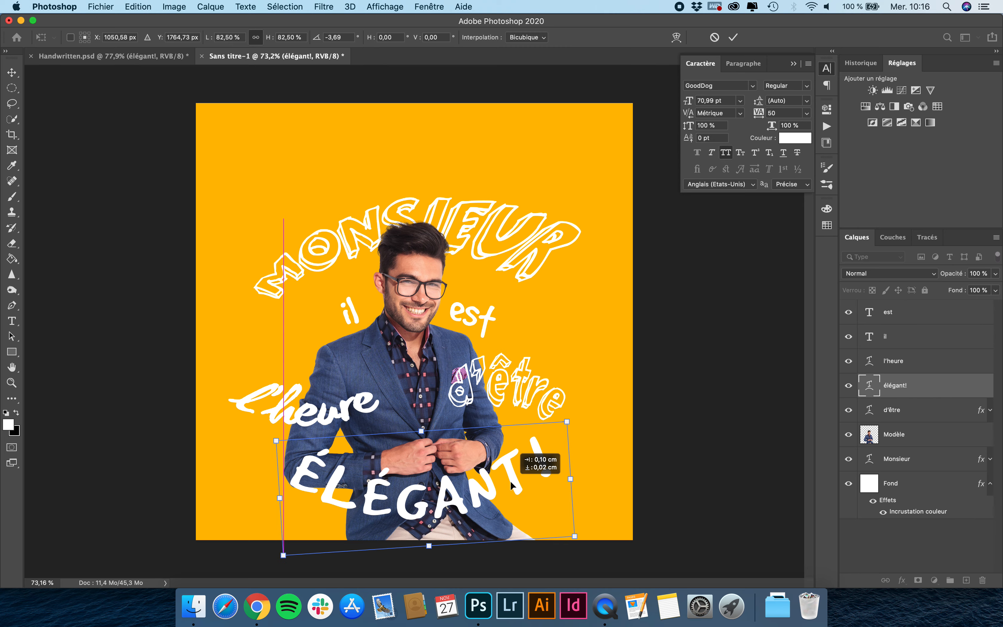
{"action": "left_click_drag", "start_coordinate": [567, 420], "coordinate": [557, 424]}
{"action": "left_click_drag", "start_coordinate": [496, 462], "coordinate": [491, 461]}
{"action": "left_click_drag", "start_coordinate": [486, 468], "coordinate": [485, 468]}
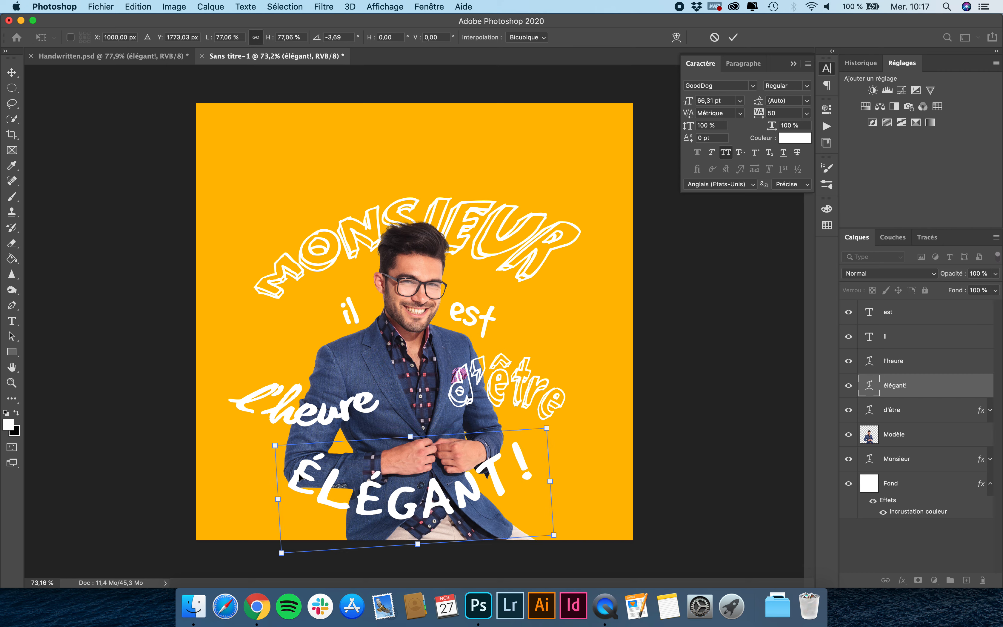
{"action": "key", "text": "Return"}
Add a separate "!" text in 60 pt GoodDog on the yellow background up and right of élégant!
{"action": "key", "text": "t"}
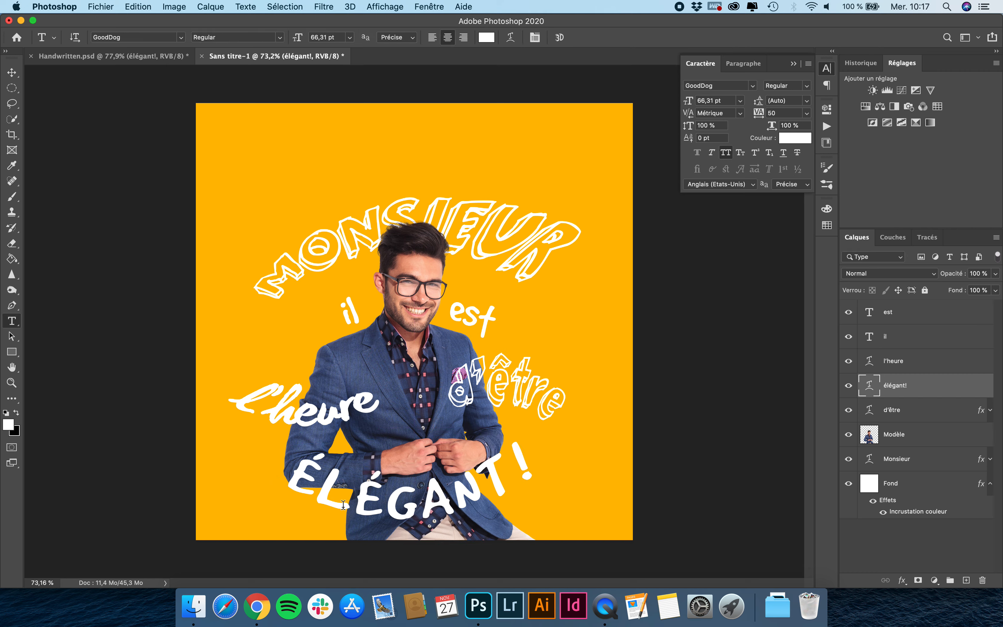
{"action": "left_click", "coordinate": [12, 74]}
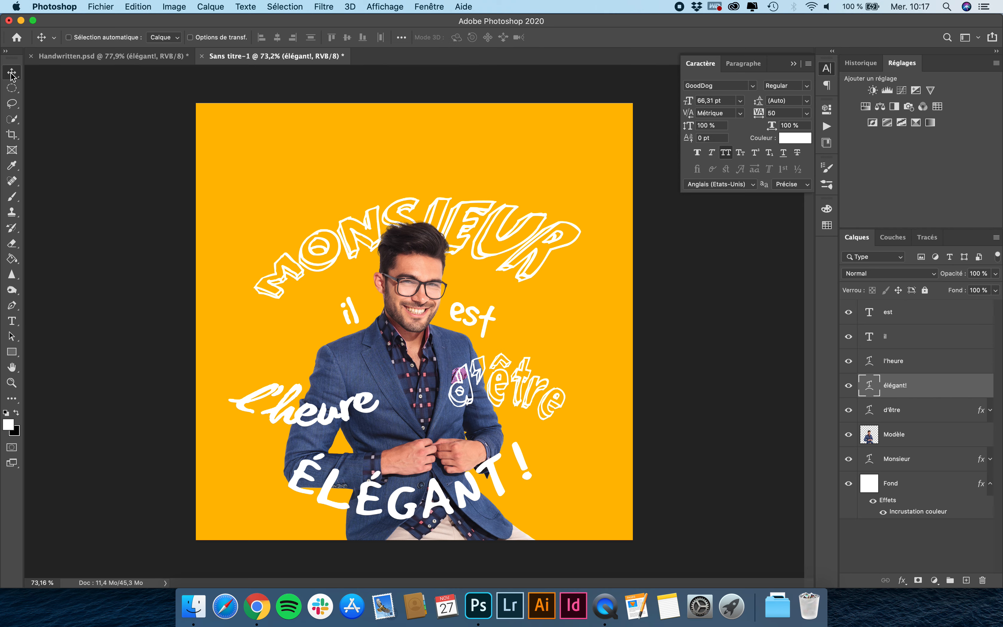
{"action": "key", "text": "t"}
{"action": "left_click", "coordinate": [565, 449]}
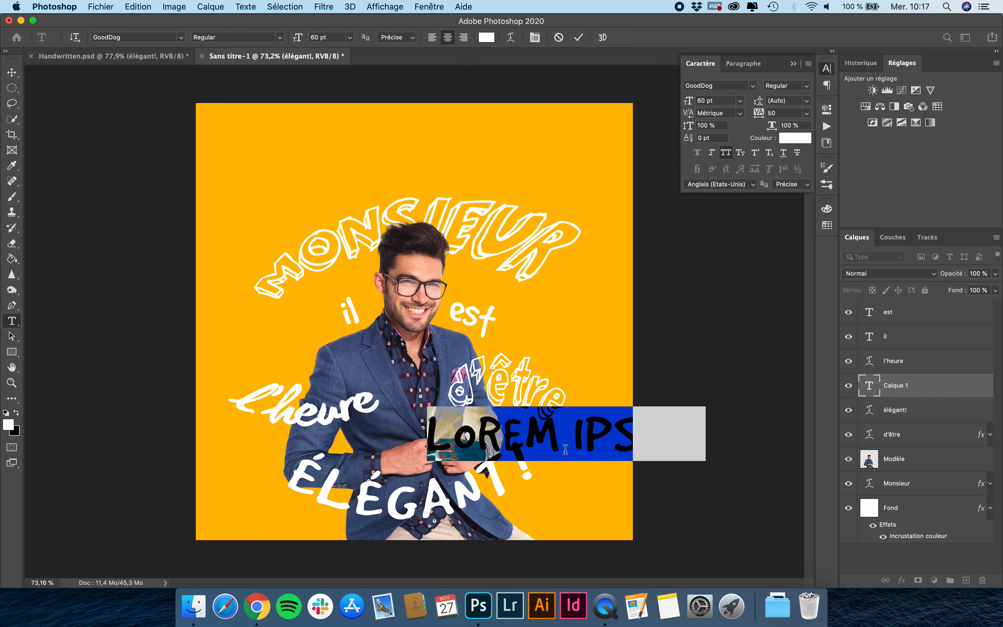
{"action": "type", "text": "!"}
{"action": "left_click", "coordinate": [12, 72]}
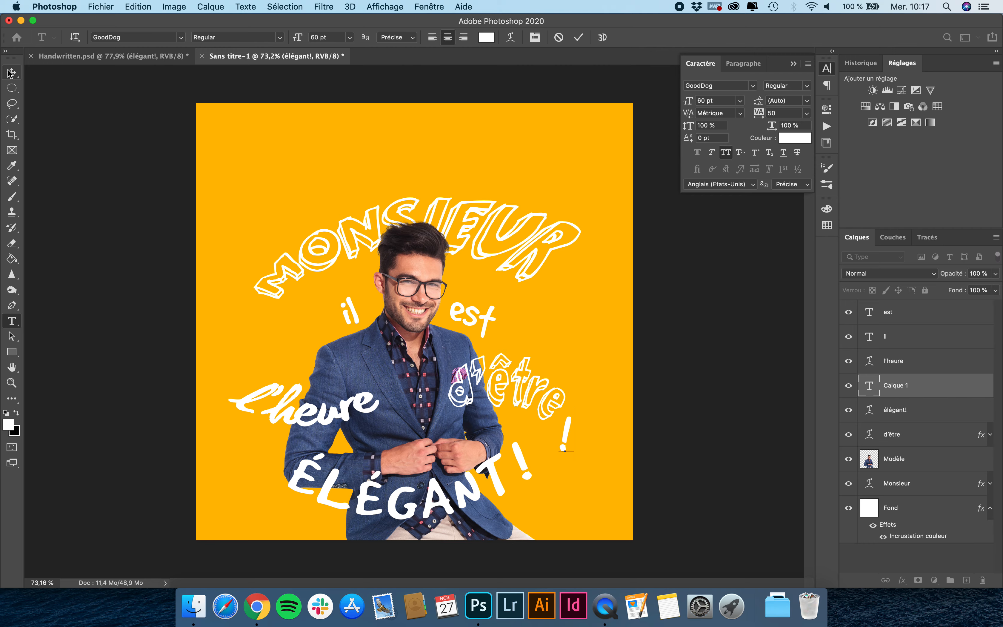
Move the separate exclamation mark beside the one ending élégant! and tilt it to continue the word's curve
{"action": "scroll", "coordinate": [658, 369], "scroll_direction": "up", "scroll_amount": 5}
{"action": "scroll", "coordinate": [657, 385], "scroll_direction": "down", "scroll_amount": 6}
{"action": "scroll", "coordinate": [657, 389], "scroll_direction": "right", "scroll_amount": 3}
{"action": "scroll", "coordinate": [649, 394], "scroll_direction": "up", "scroll_amount": 4}
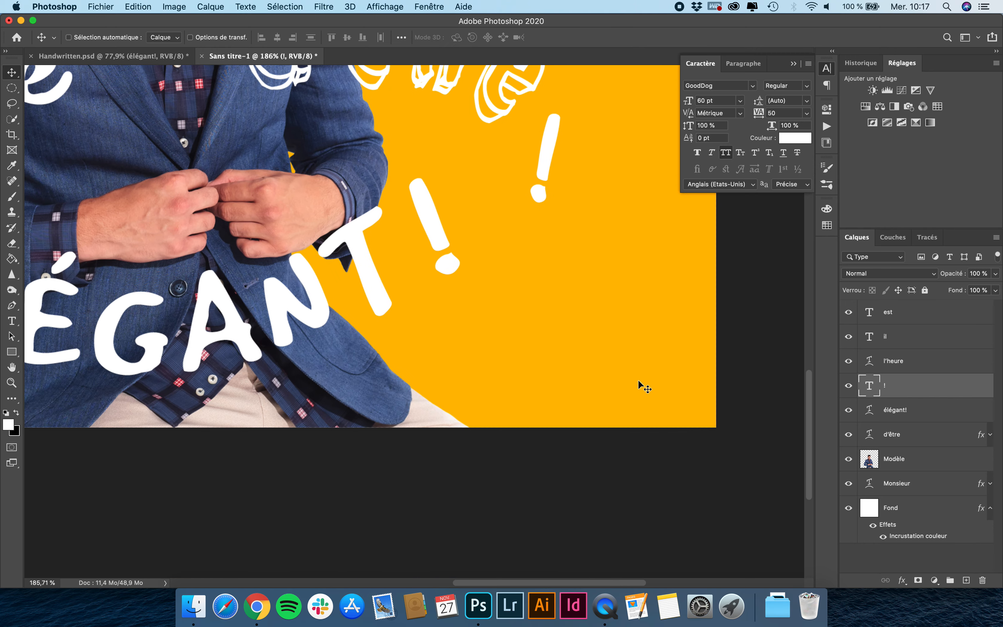
{"action": "left_click_drag", "start_coordinate": [579, 100], "coordinate": [492, 135]}
{"action": "key", "text": "ctrl+t"}
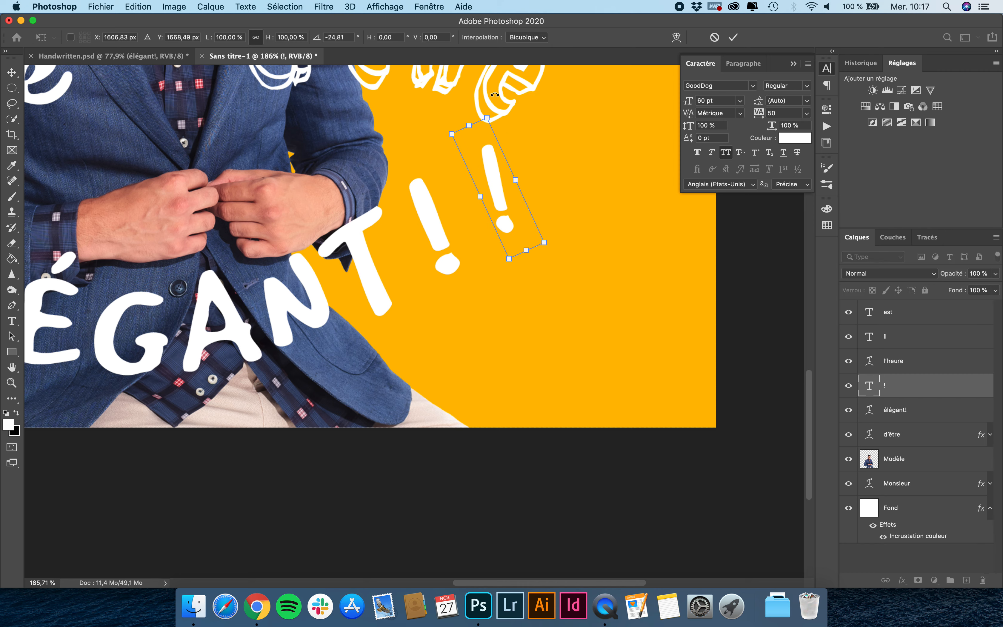
{"action": "left_click_drag", "start_coordinate": [494, 95], "coordinate": [501, 98]}
{"action": "mouse_move", "coordinate": [494, 159]}
{"action": "left_mouse_down"}
{"action": "mouse_move", "coordinate": [467, 178]}
{"action": "mouse_move", "coordinate": [463, 168]}
{"action": "mouse_move", "coordinate": [503, 159]}
{"action": "left_mouse_up"}
{"action": "key", "text": "Return"}
Duplicate the added exclamation mark, scale the copy to about 83%, and rotate and place it as the third mark
{"action": "key", "text": "super+j"}
{"action": "key", "text": "super+t"}
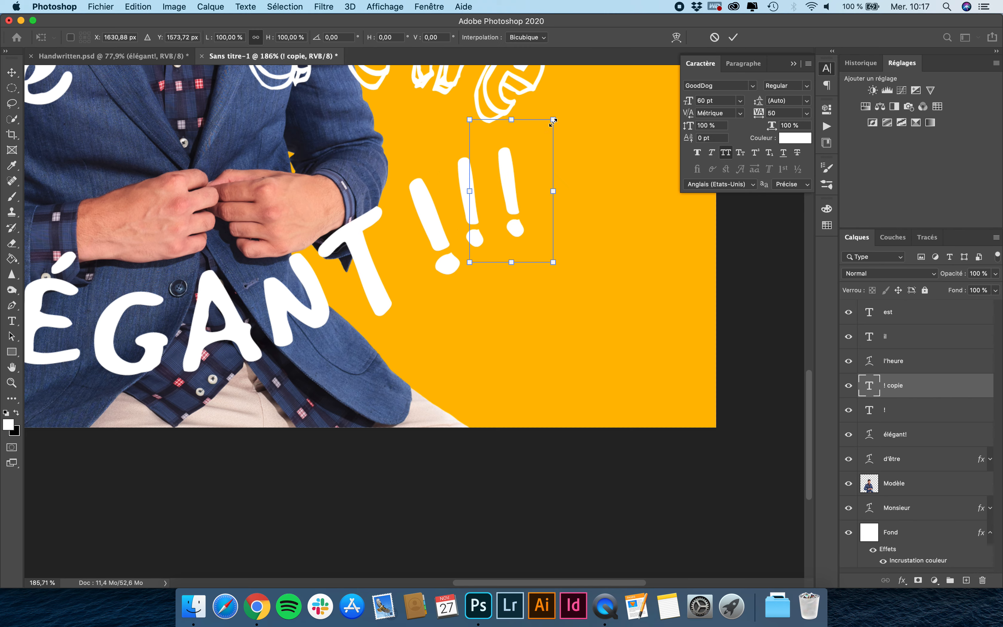
{"action": "left_click_drag", "start_coordinate": [570, 106], "coordinate": [520, 155]}
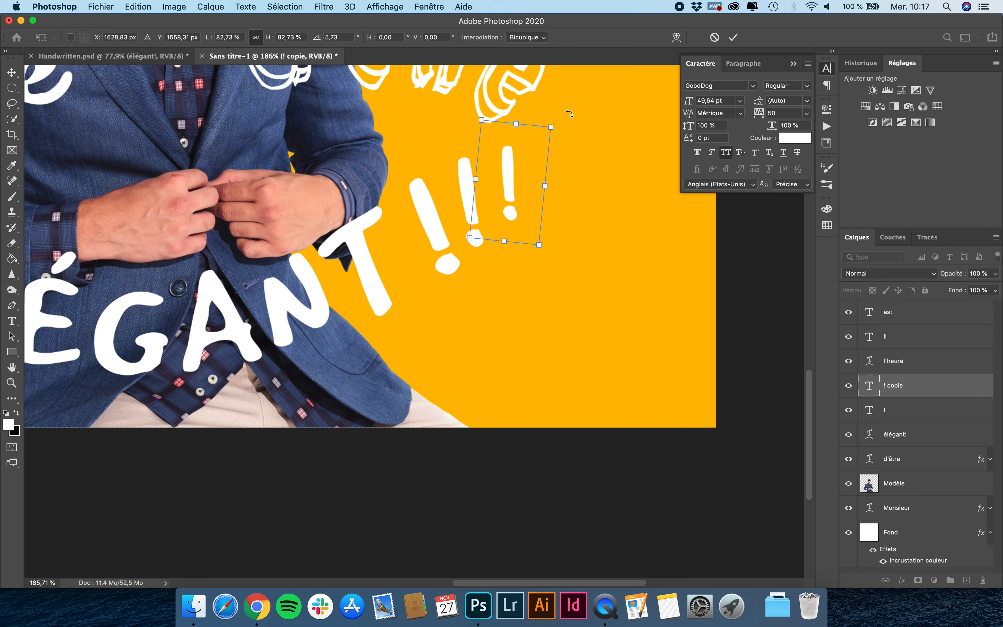
{"action": "left_click_drag", "start_coordinate": [571, 113], "coordinate": [574, 121]}
{"action": "left_click_drag", "start_coordinate": [524, 155], "coordinate": [521, 164]}
{"action": "key", "text": "Return"}
{"action": "key", "text": "super+0"}
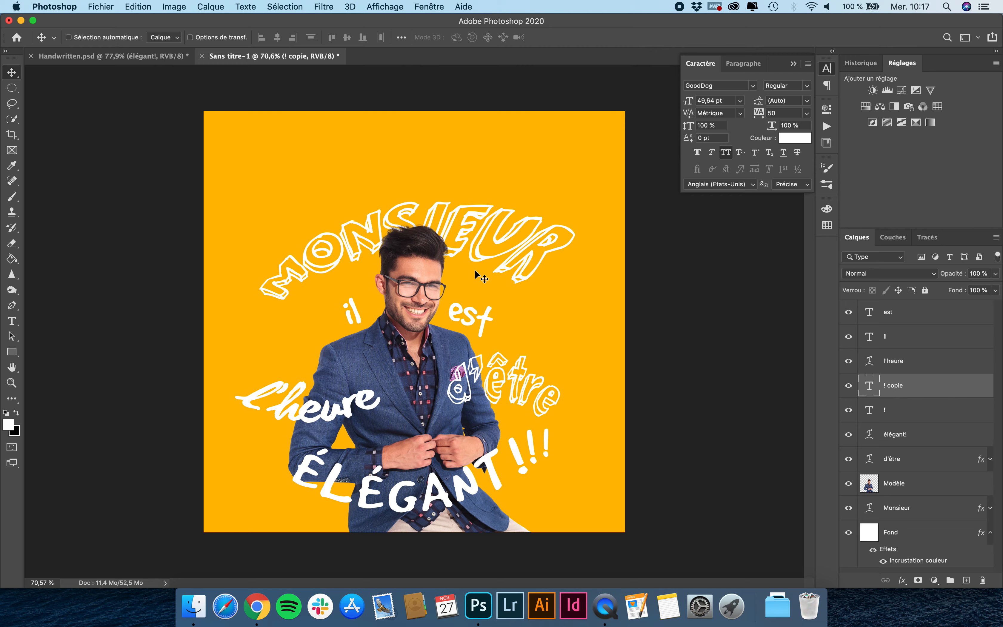
Add the text "#MM" in the lower-left area of the canvas, beside élégant!
{"action": "key", "text": "super+plus"}
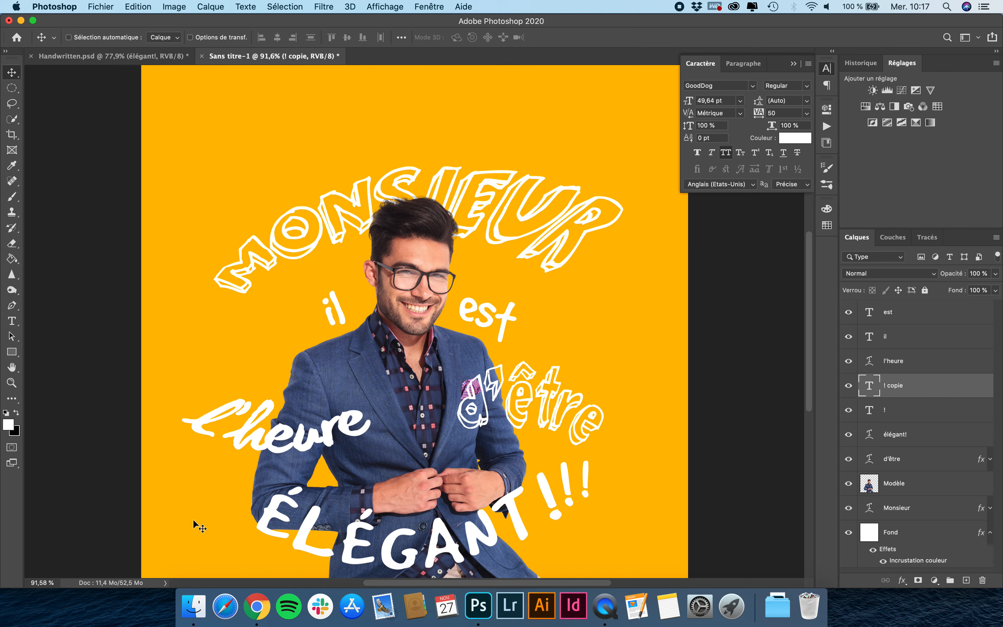
{"action": "key", "text": "super+plus"}
{"action": "key", "text": "t"}
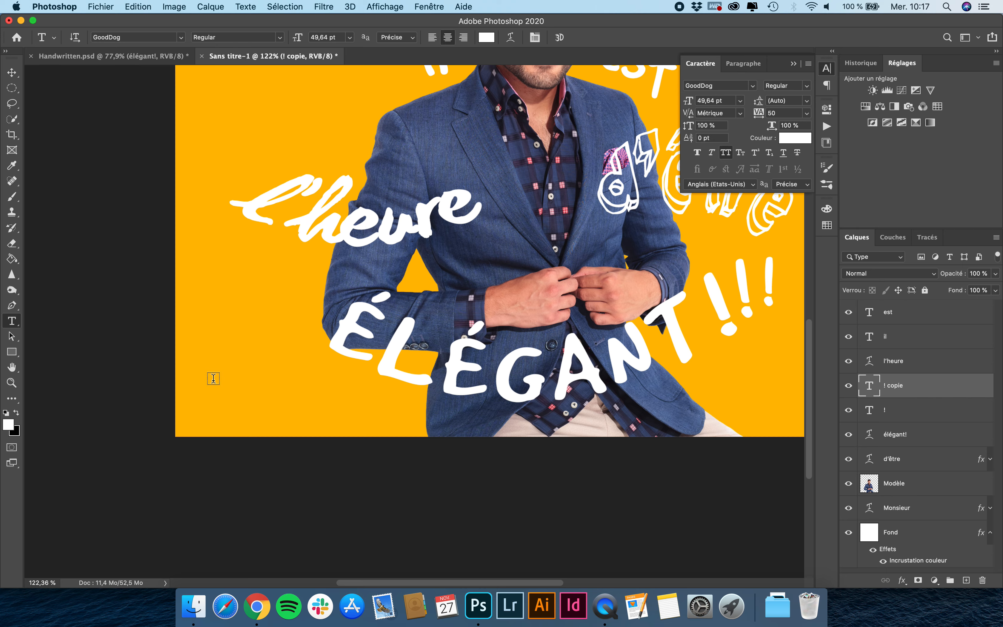
{"action": "left_click", "coordinate": [213, 379]}
{"action": "type", "text": "#"}
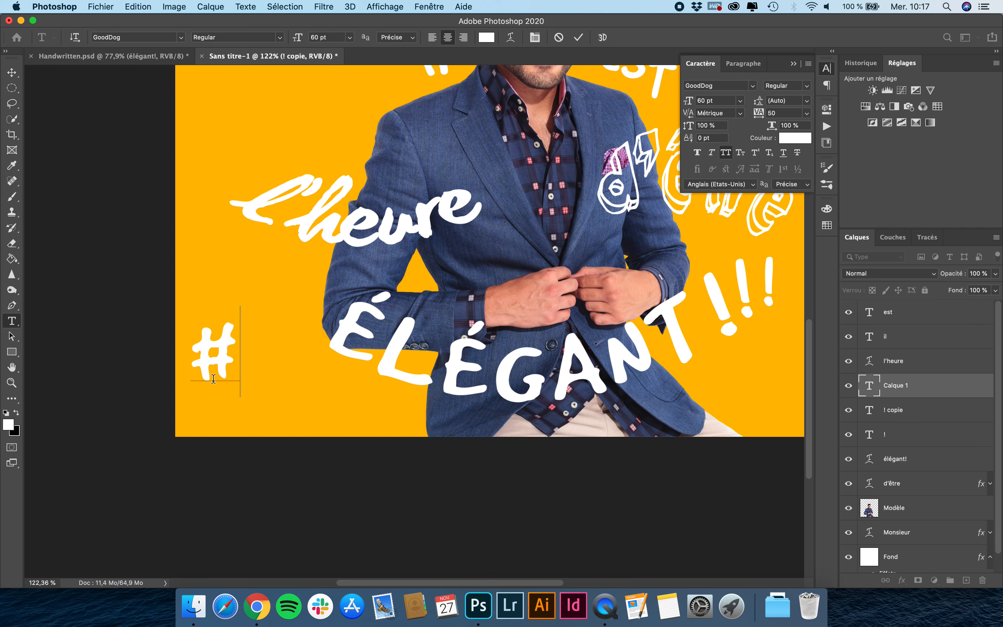
{"action": "type", "text": "MM"}
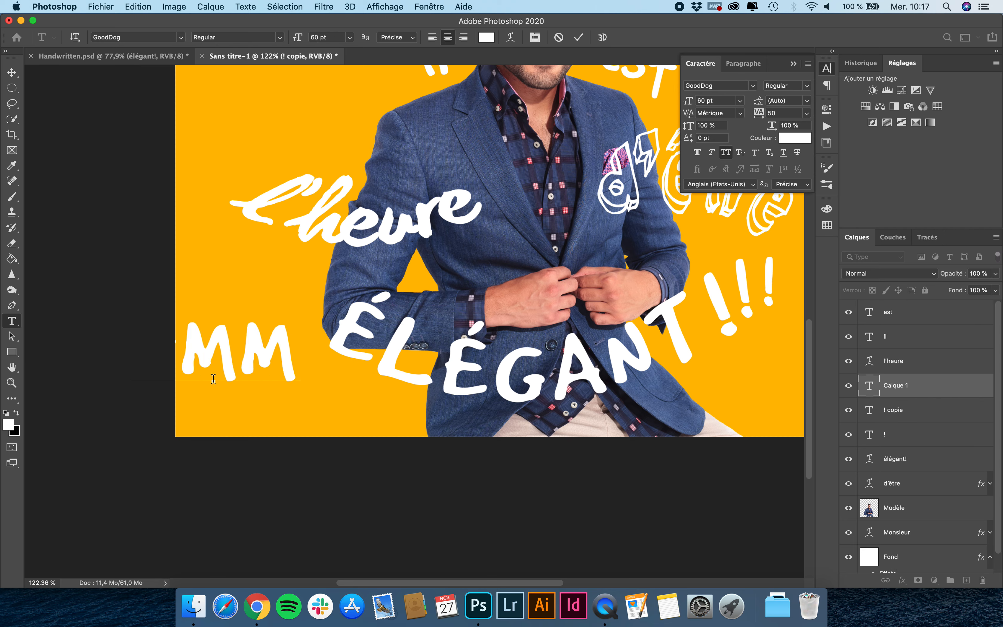
{"action": "left_click", "coordinate": [17, 77]}
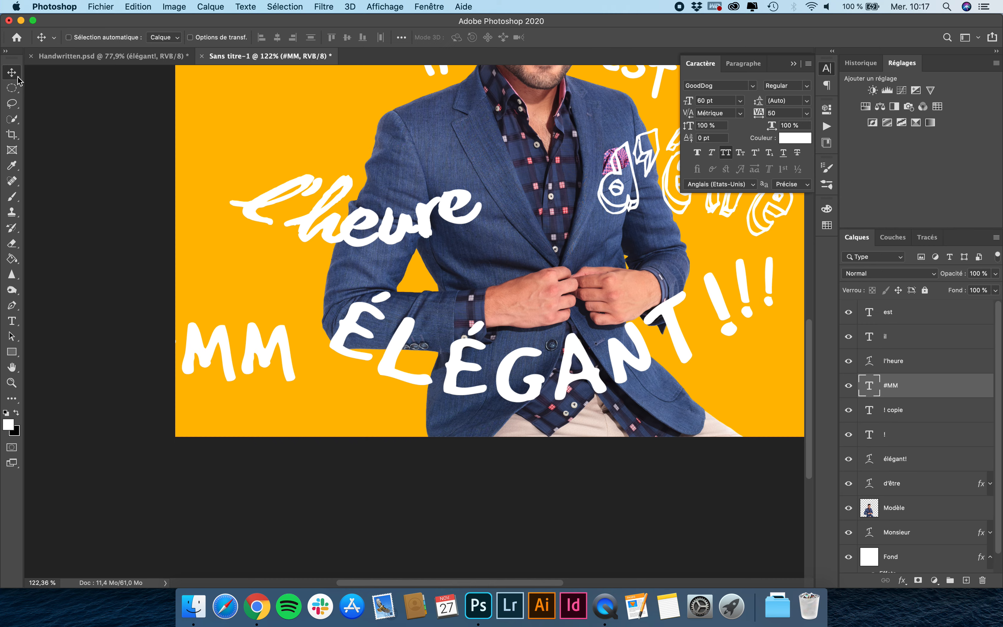
Set the #MM text's font to Lato Black Regular and its color to ee0049
{"action": "left_click", "coordinate": [724, 84]}
{"action": "type", "text": "lato bl"}
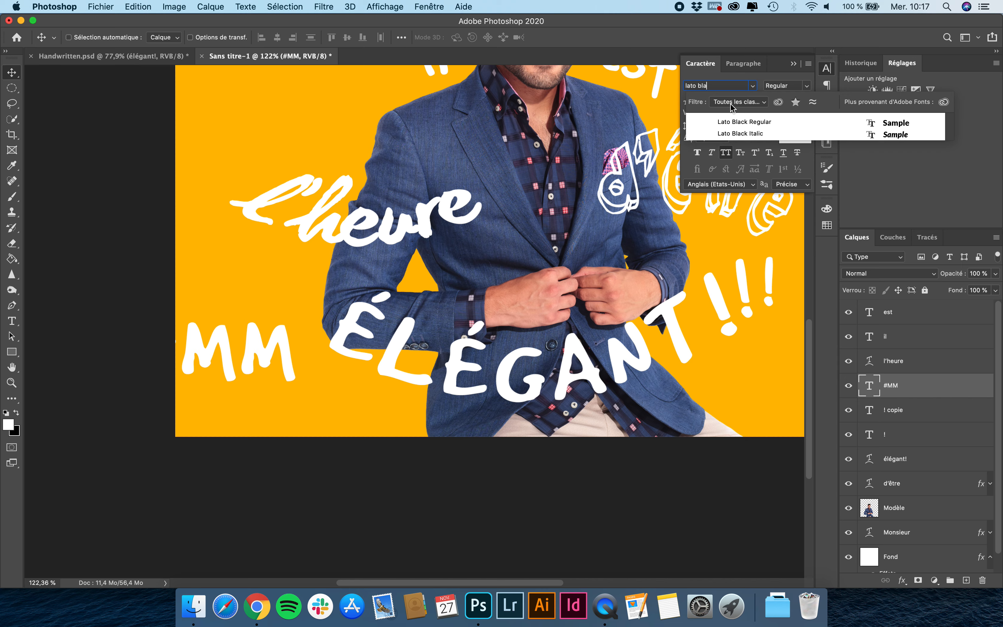
{"action": "left_click", "coordinate": [763, 121]}
{"action": "left_click", "coordinate": [793, 139]}
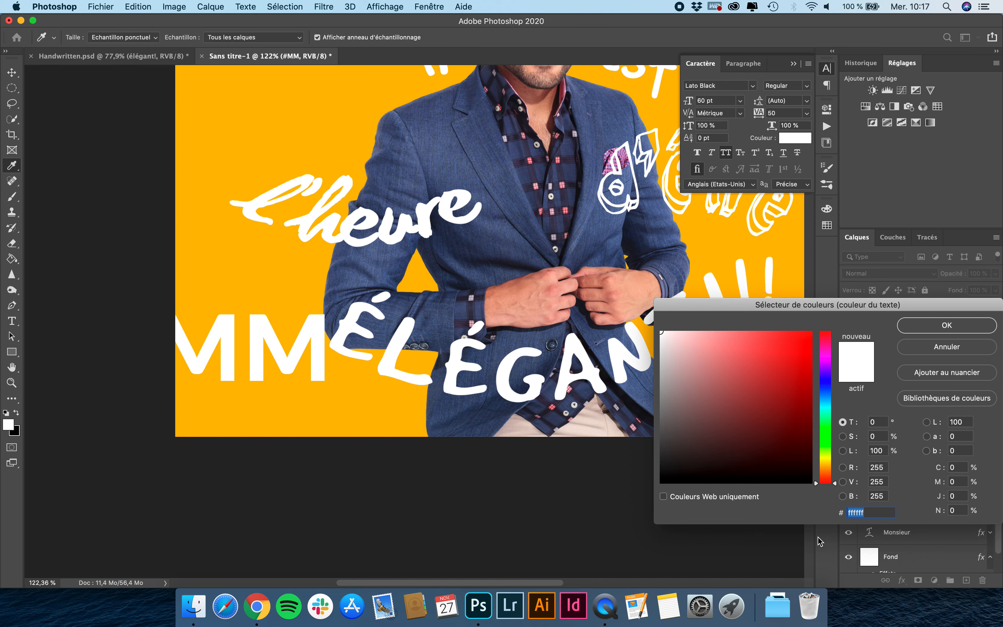
{"action": "type", "text": "ee0049"}
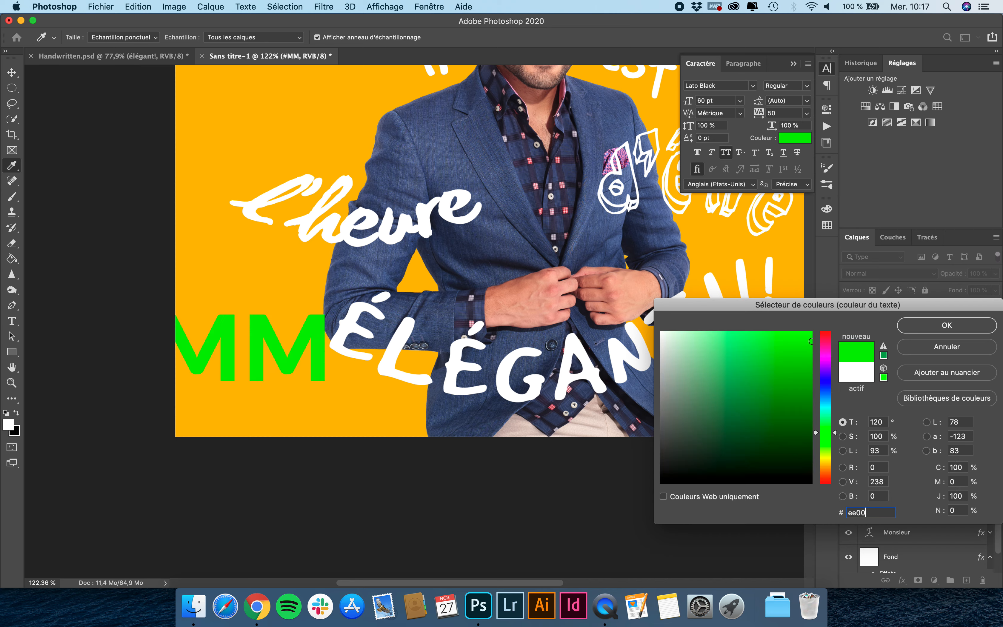
{"action": "left_click", "coordinate": [946, 325]}
{"action": "key", "text": "v"}
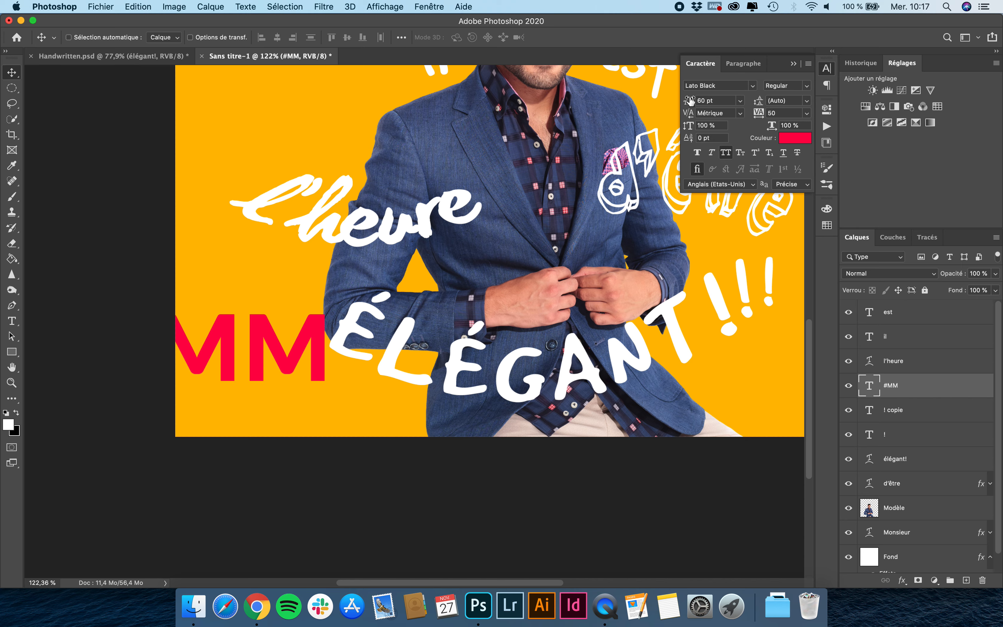
Reduce the #MM text to 20 pt and move it slightly up and right, clear of the canvas edge
{"action": "left_click", "coordinate": [728, 101]}
{"action": "type", "text": "20"}
{"action": "key", "text": "Return"}
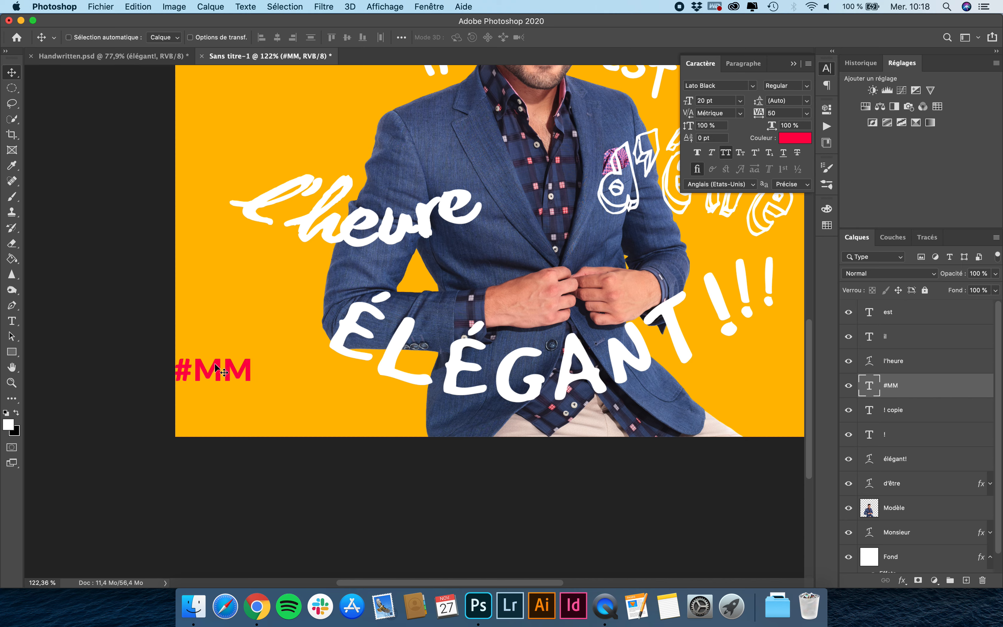
{"action": "left_click_drag", "start_coordinate": [215, 370], "coordinate": [243, 361]}
Set the #MM text's tracking to 0
{"action": "key", "text": "t"}
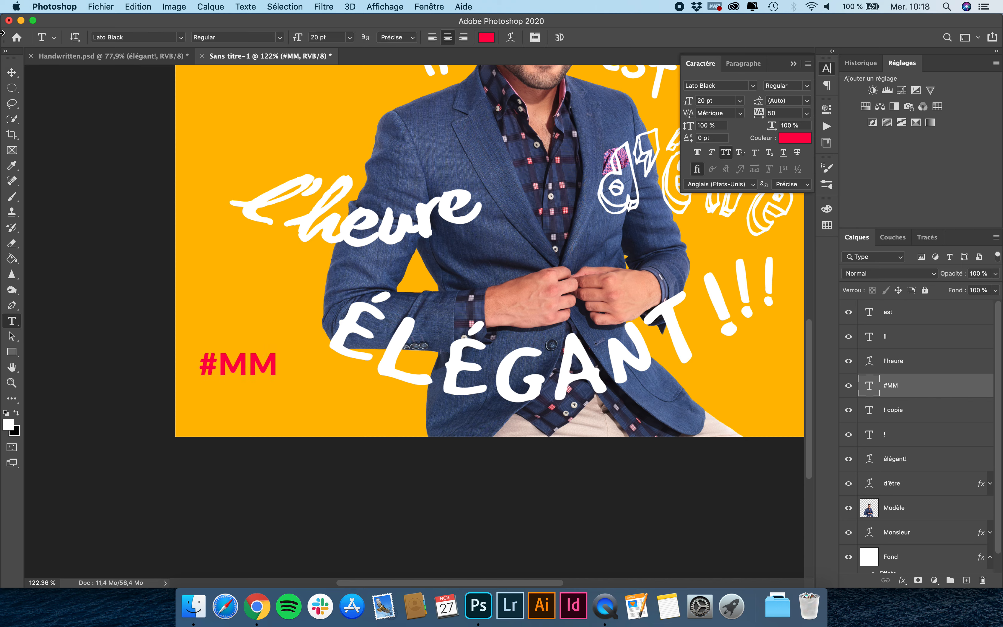
{"action": "left_click", "coordinate": [12, 72]}
{"action": "left_click", "coordinate": [782, 112]}
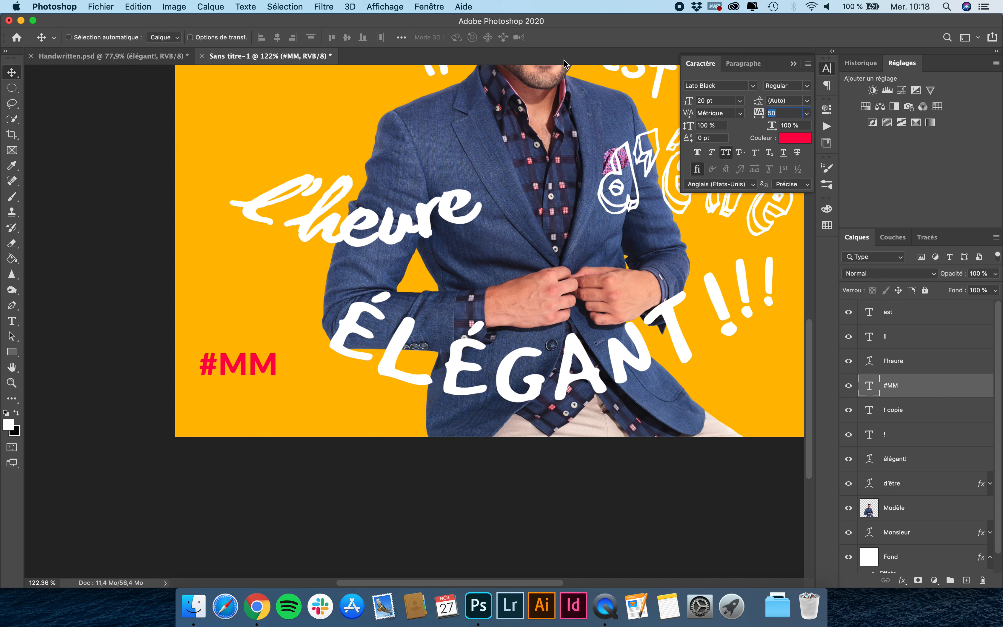
{"action": "type", "text": "0"}
{"action": "key", "text": "Return"}
Add the lines MODE and MASCULINE below #MM and move the text block up so all three lines fit vertically
{"action": "key", "text": "t"}
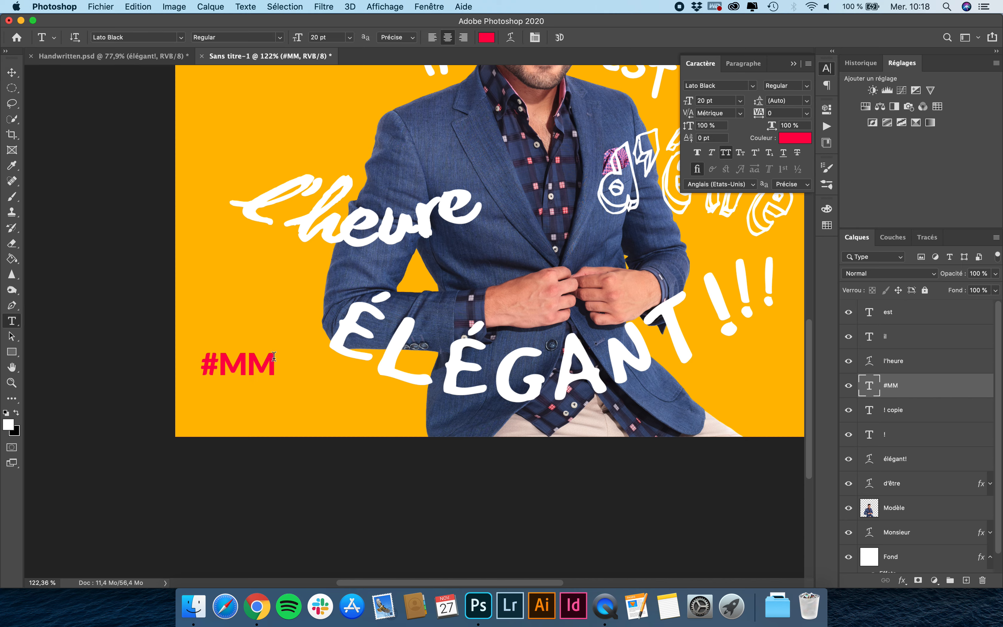
{"action": "left_click", "coordinate": [273, 356]}
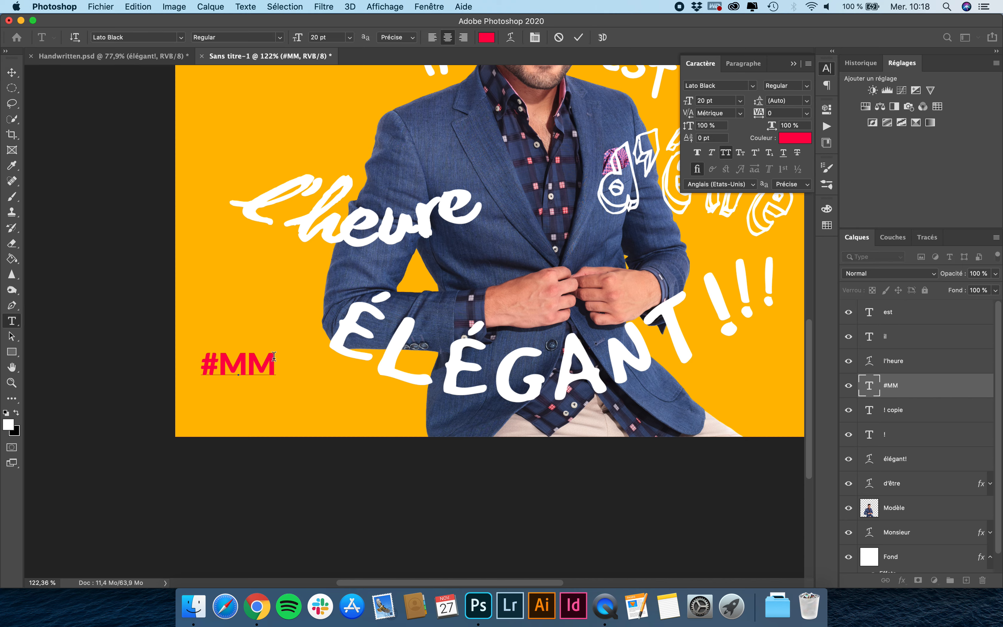
{"action": "type", "text": "MODE"}
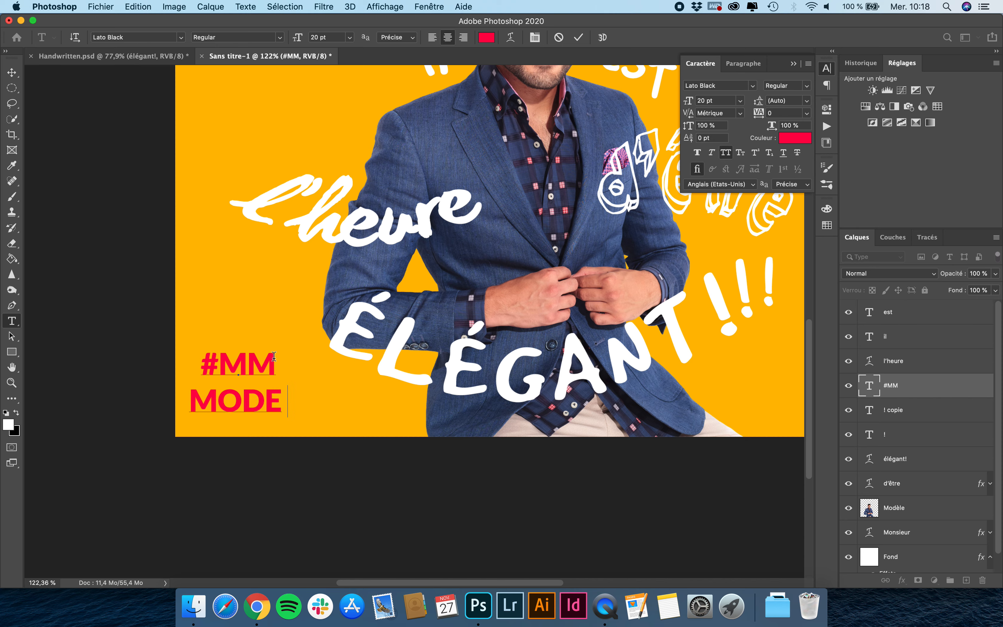
{"action": "key", "text": "Return"}
{"action": "type", "text": "MASC"}
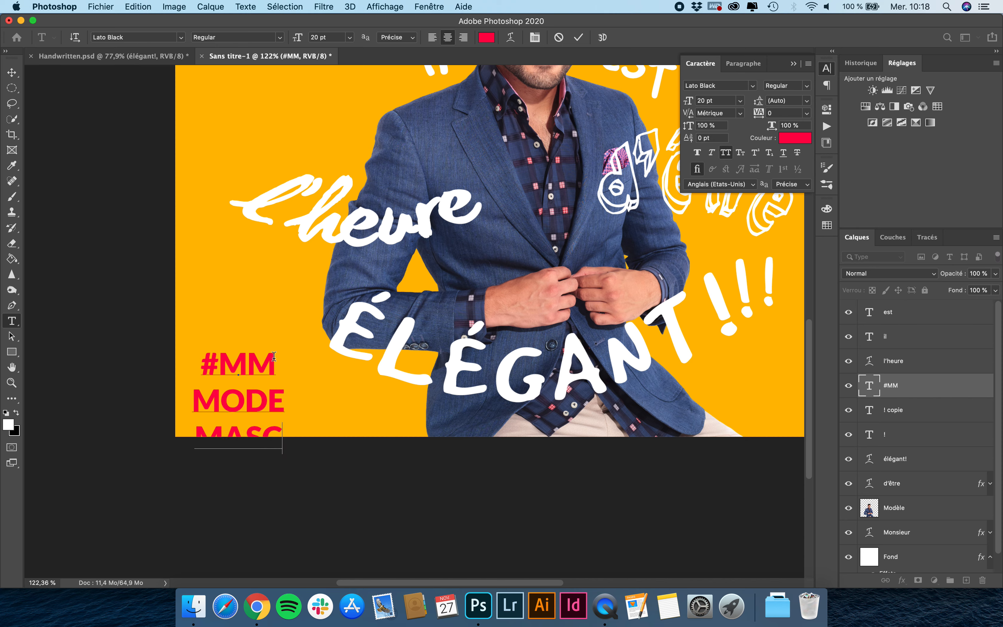
{"action": "type", "text": "ULINEE"}
{"action": "left_click", "coordinate": [12, 72]}
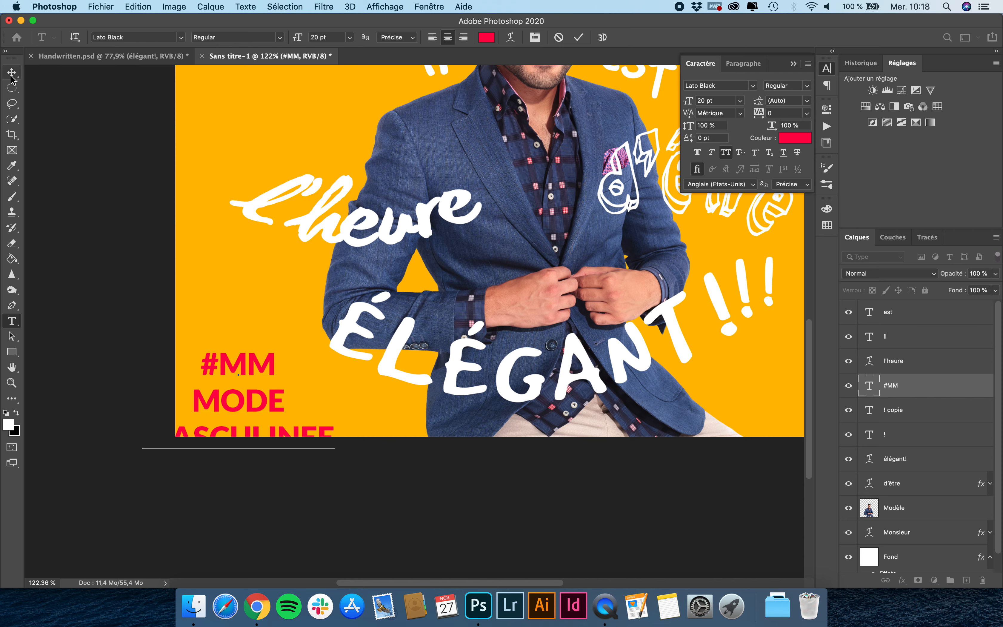
{"action": "left_click_drag", "start_coordinate": [219, 370], "coordinate": [227, 323]}
{"action": "key", "text": "t"}
{"action": "left_click", "coordinate": [322, 387]}
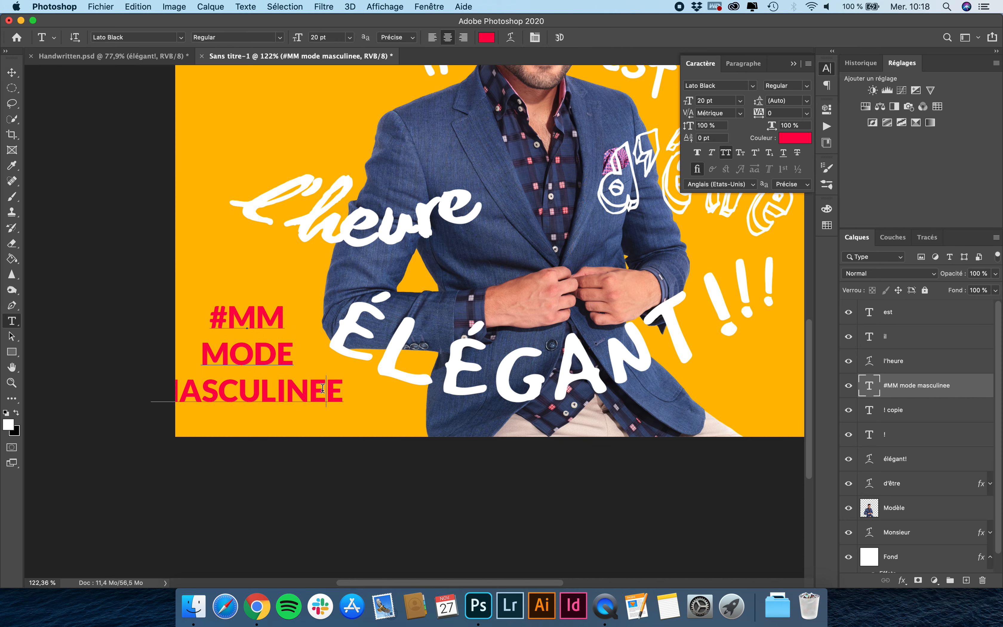
{"action": "key", "text": "BackSpace"}
{"action": "left_click", "coordinate": [11, 73]}
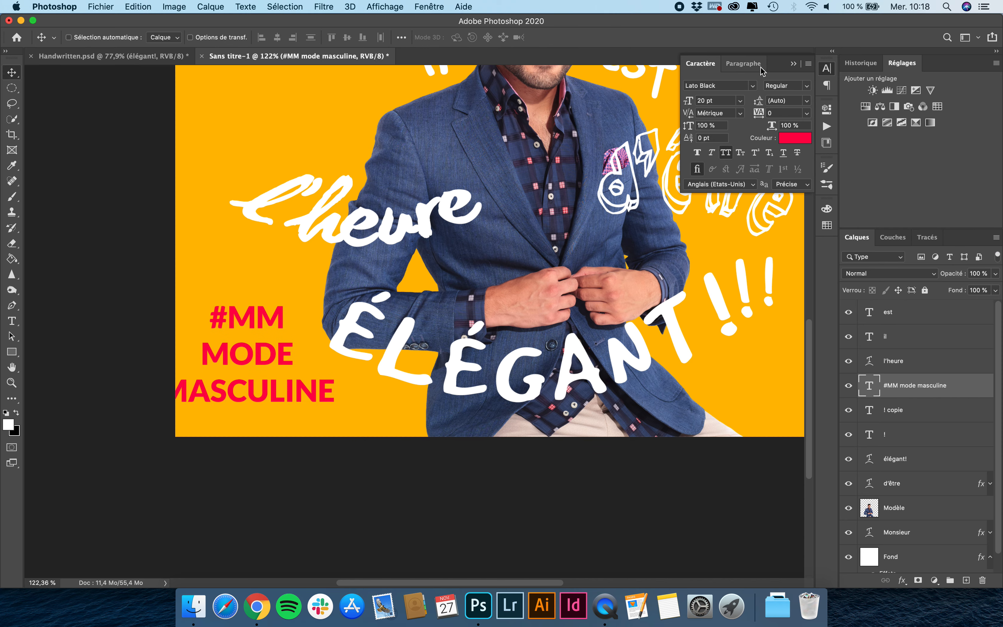
Left-align the #MM MODE MASCULINE text block and reduce its size to 15 pt
{"action": "left_click", "coordinate": [743, 67]}
{"action": "left_click", "coordinate": [698, 85]}
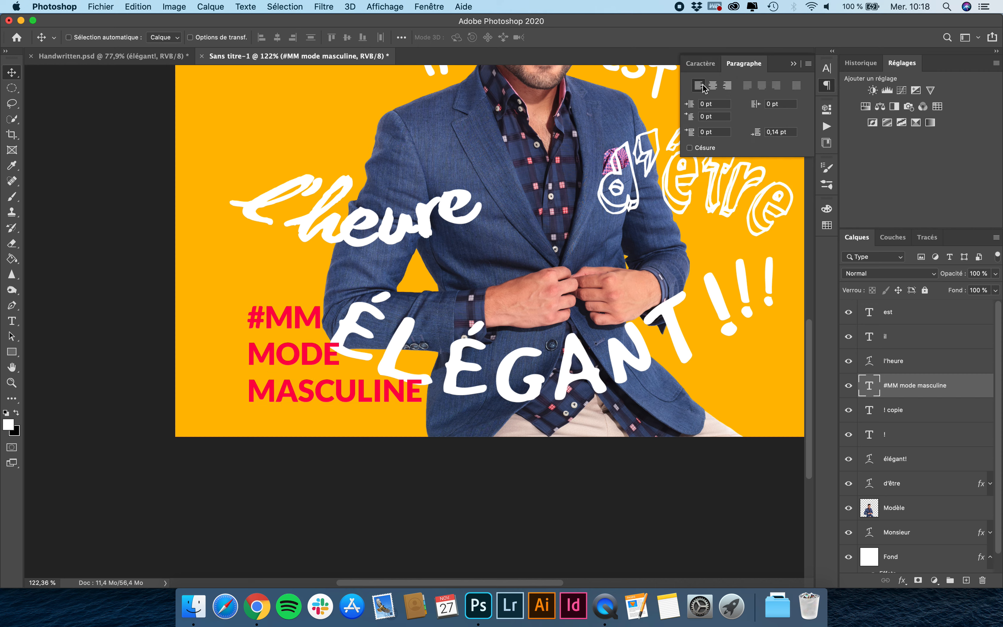
{"action": "left_click", "coordinate": [711, 67]}
{"action": "left_click", "coordinate": [804, 102]}
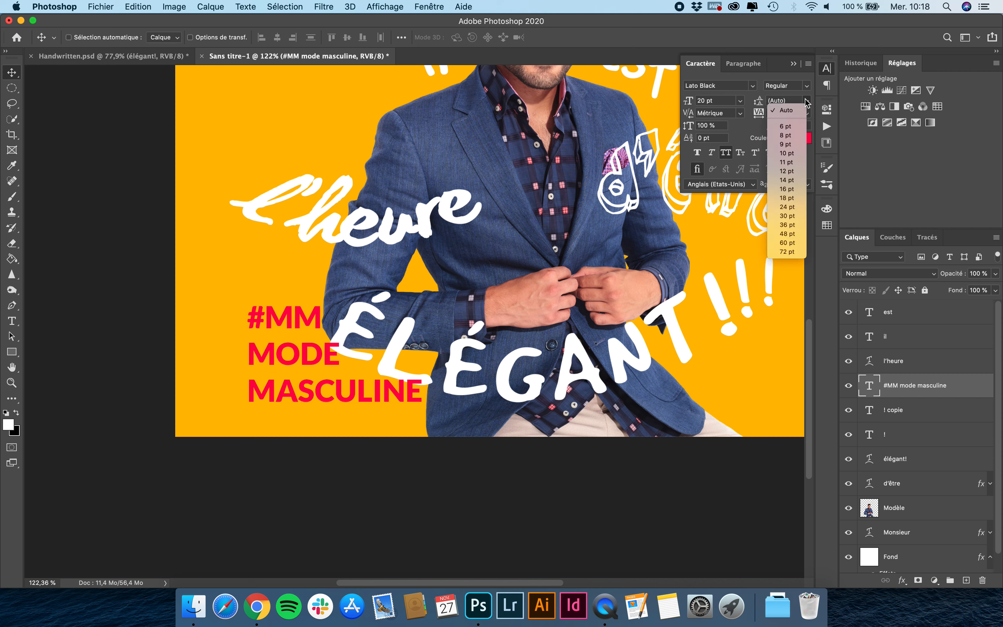
{"action": "left_click", "coordinate": [714, 107]}
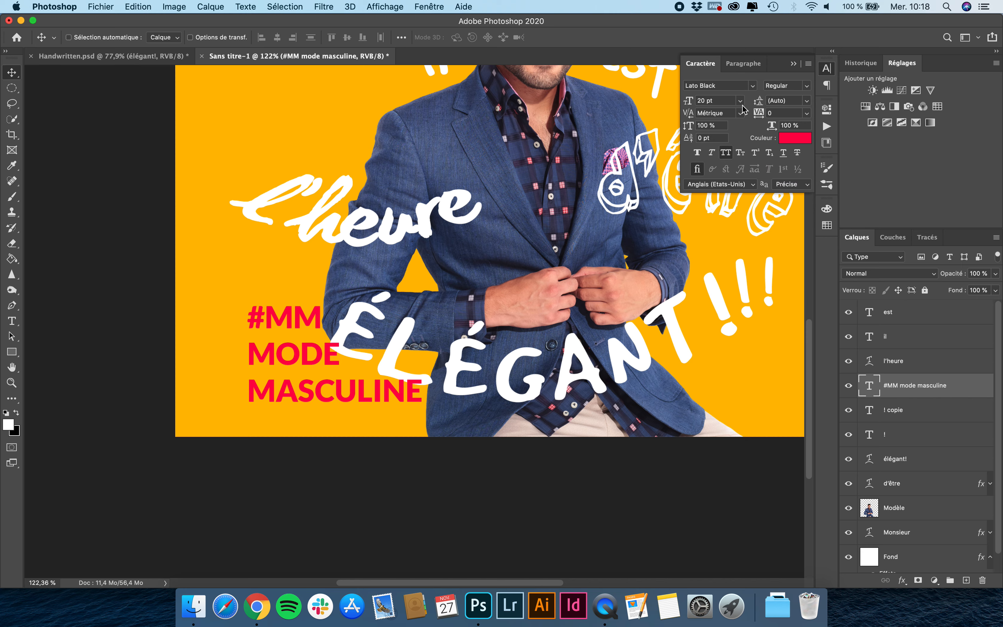
{"action": "left_click", "coordinate": [724, 99]}
{"action": "type", "text": "15"}
{"action": "key", "text": "Return"}
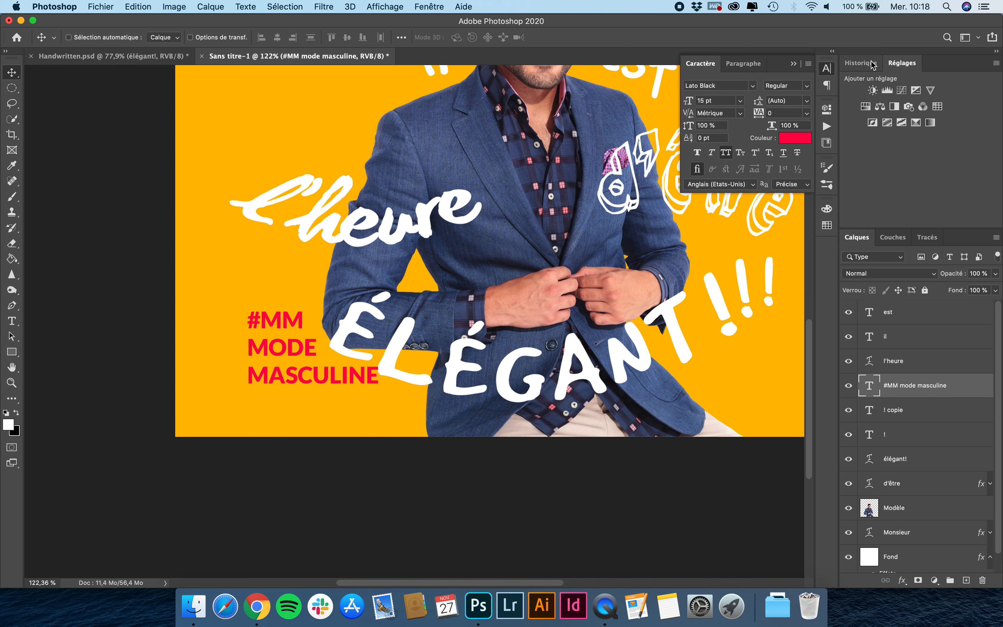
Try leading values of 18, 16 and 12 pt on the #MM MODE MASCULINE text block
{"action": "left_click", "coordinate": [807, 101]}
{"action": "left_click", "coordinate": [788, 197]}
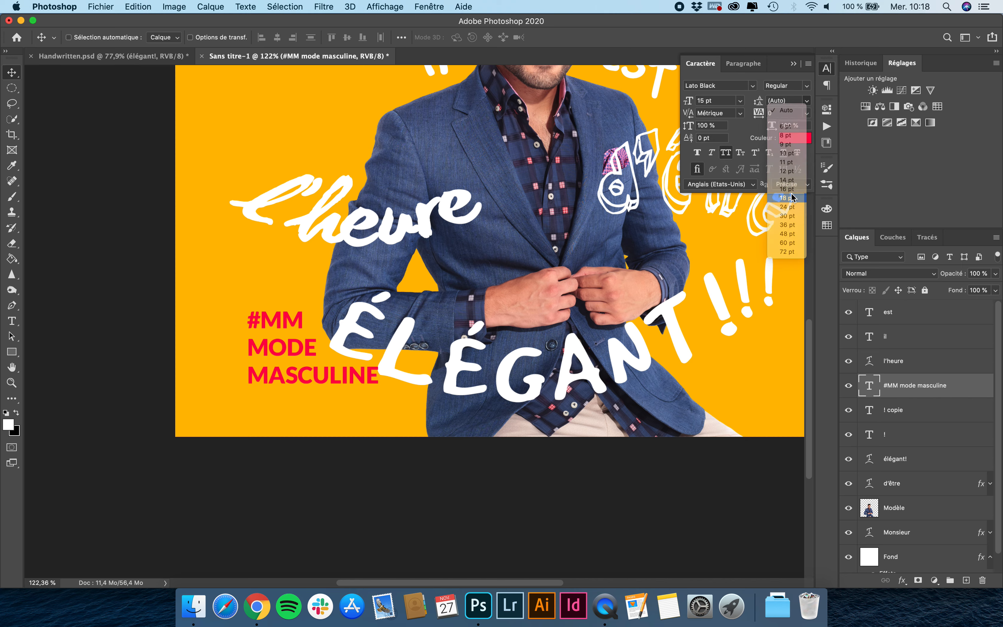
{"action": "left_click", "coordinate": [806, 100]}
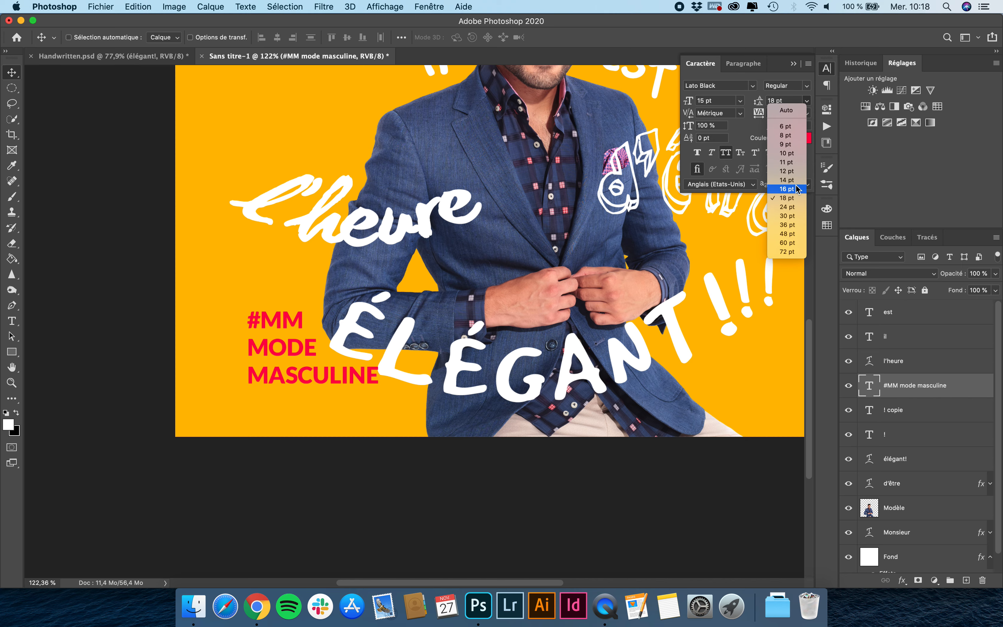
{"action": "left_click", "coordinate": [787, 189]}
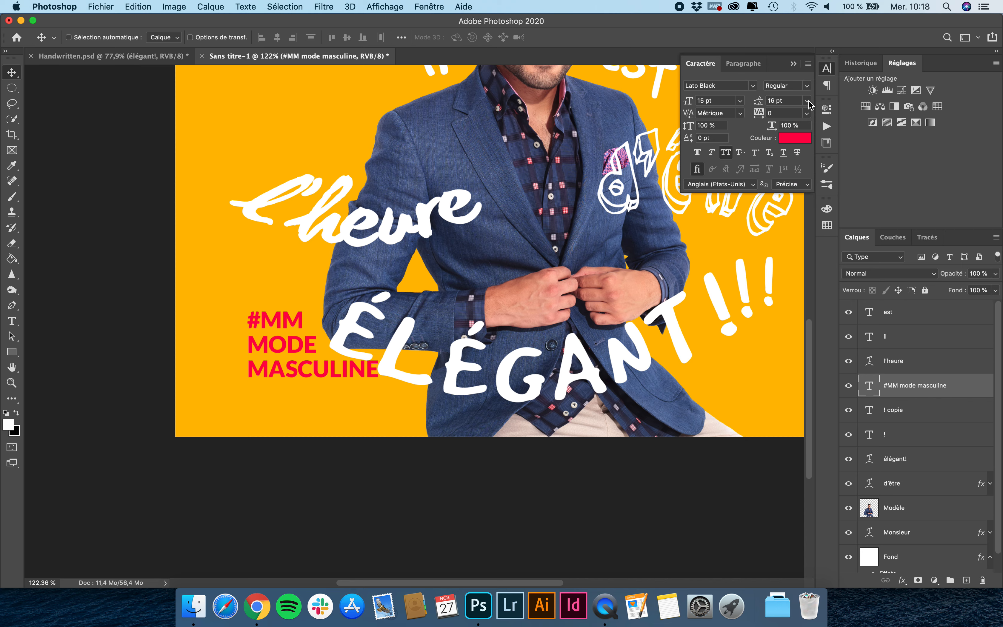
{"action": "left_click", "coordinate": [808, 102]}
{"action": "left_click", "coordinate": [795, 172]}
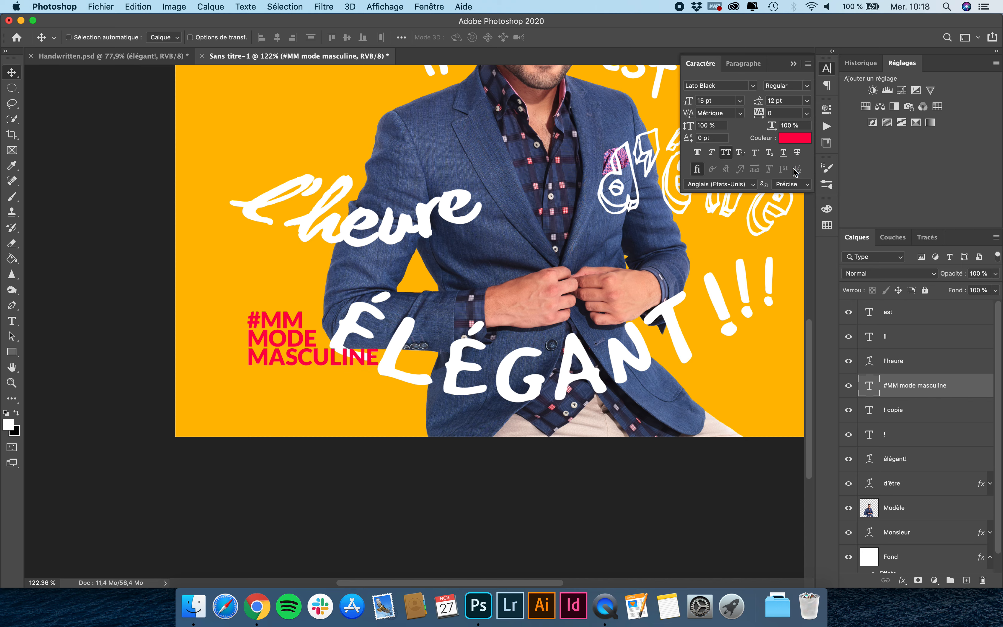
Set the #MM text block's leading to 14 pt and move the block into the canvas's lower-left corner
{"action": "left_click", "coordinate": [786, 101]}
{"action": "type", "text": "14"}
{"action": "key", "text": "Return"}
{"action": "left_click_drag", "start_coordinate": [289, 322], "coordinate": [247, 356]}
{"action": "key", "text": "super+0"}
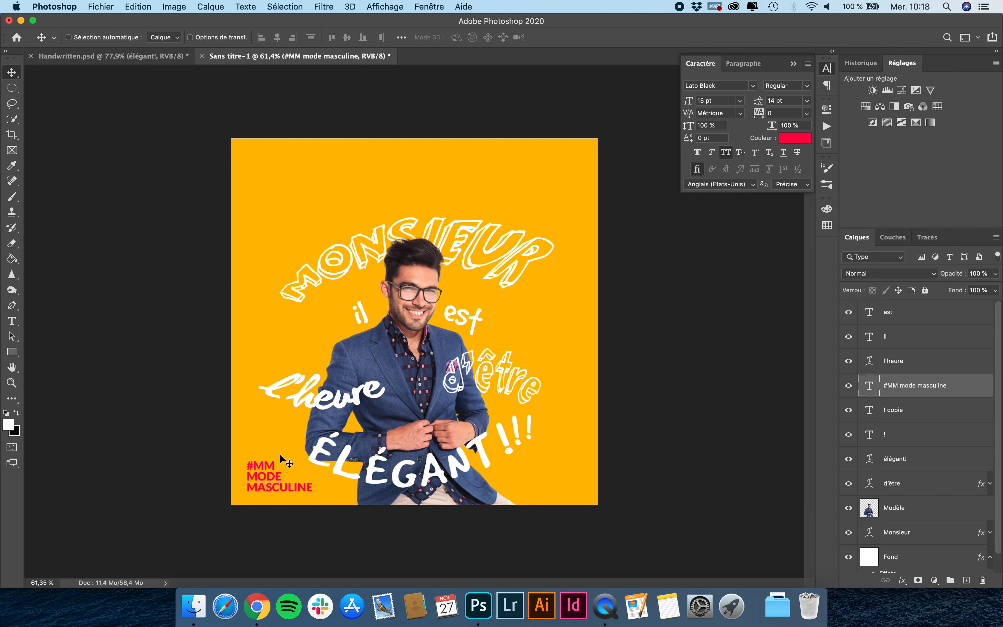
Duplicate the #MM text block, place the copy near the canvas's upper edge and replace its text with TUTO
{"action": "key", "text": "super+j"}
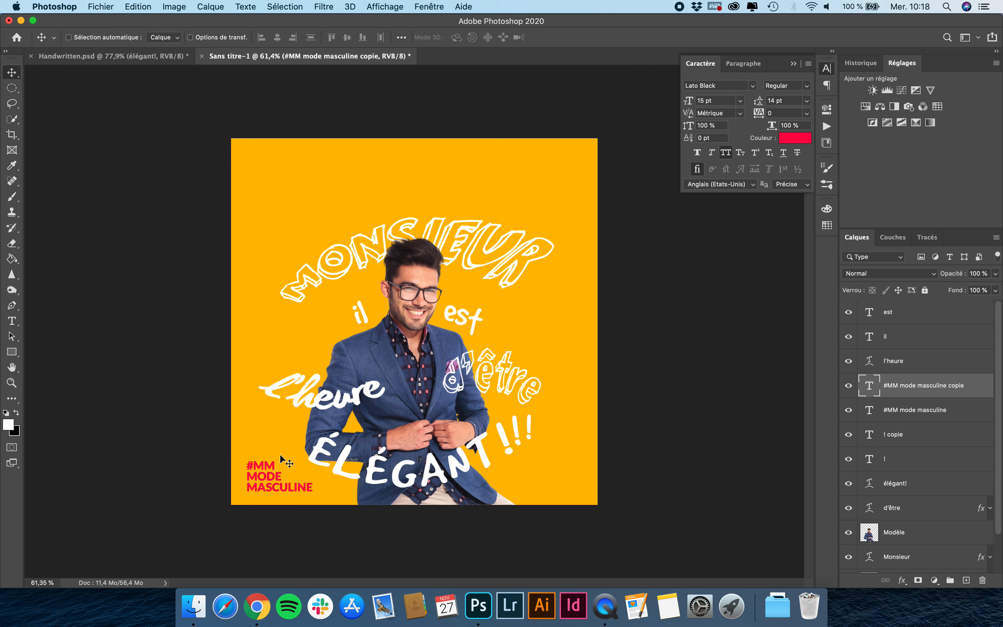
{"action": "left_click_drag", "start_coordinate": [265, 475], "coordinate": [398, 152]}
{"action": "key", "text": "t"}
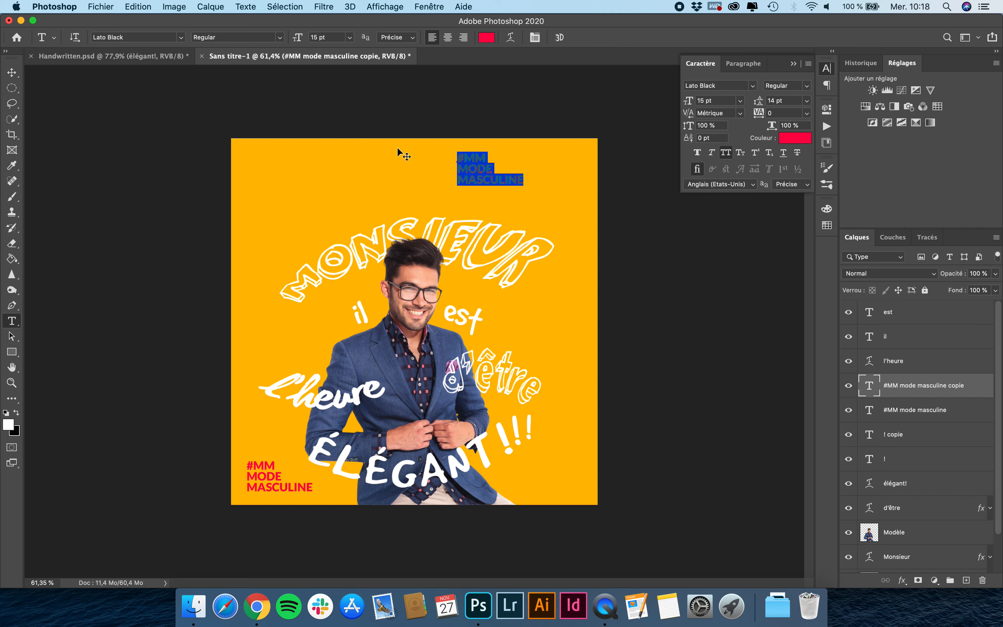
{"action": "type", "text": "TY"}
{"action": "type", "text": "T"}
{"action": "key", "text": "BackSpace"}
{"action": "key", "text": "BackSpace"}
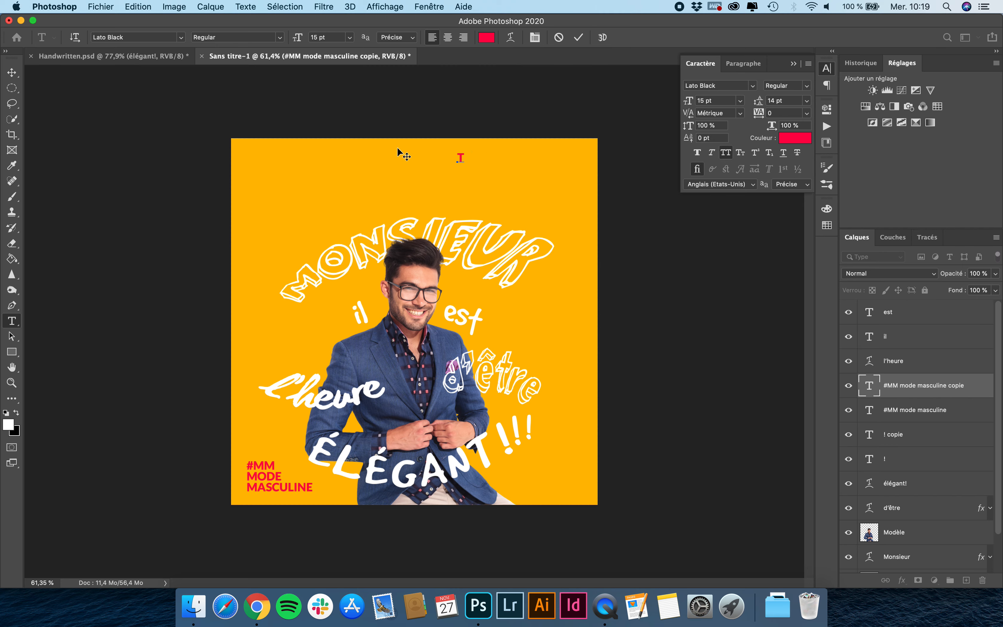
{"action": "type", "text": "UTO"}
{"action": "left_click", "coordinate": [11, 72]}
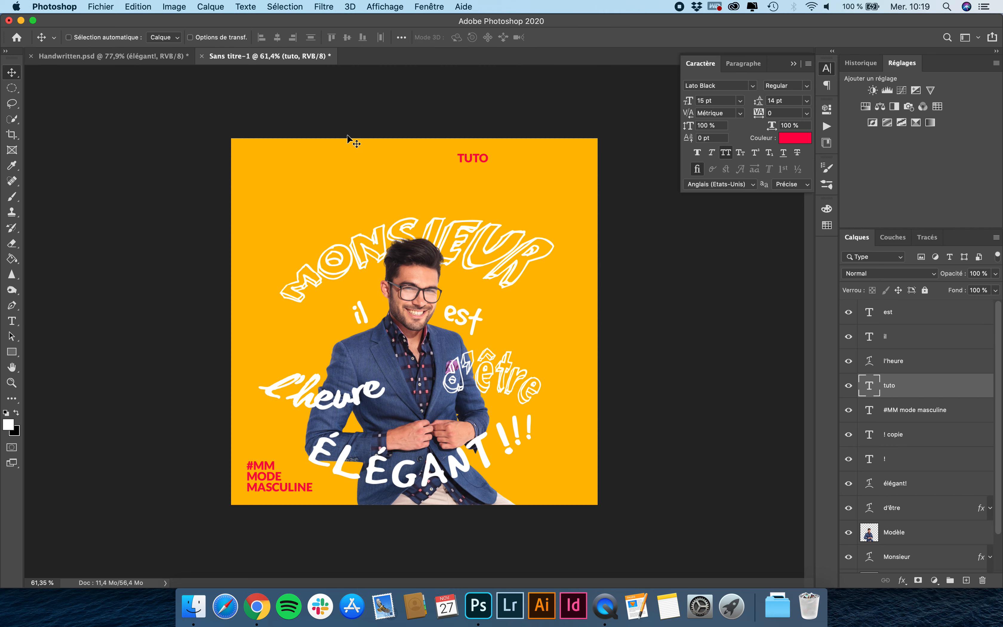
Enlarge the TUTO text to 50 pt and position it in the canvas's upper-right corner
{"action": "left_click_drag", "start_coordinate": [476, 162], "coordinate": [501, 177]}
{"action": "left_click", "coordinate": [721, 102]}
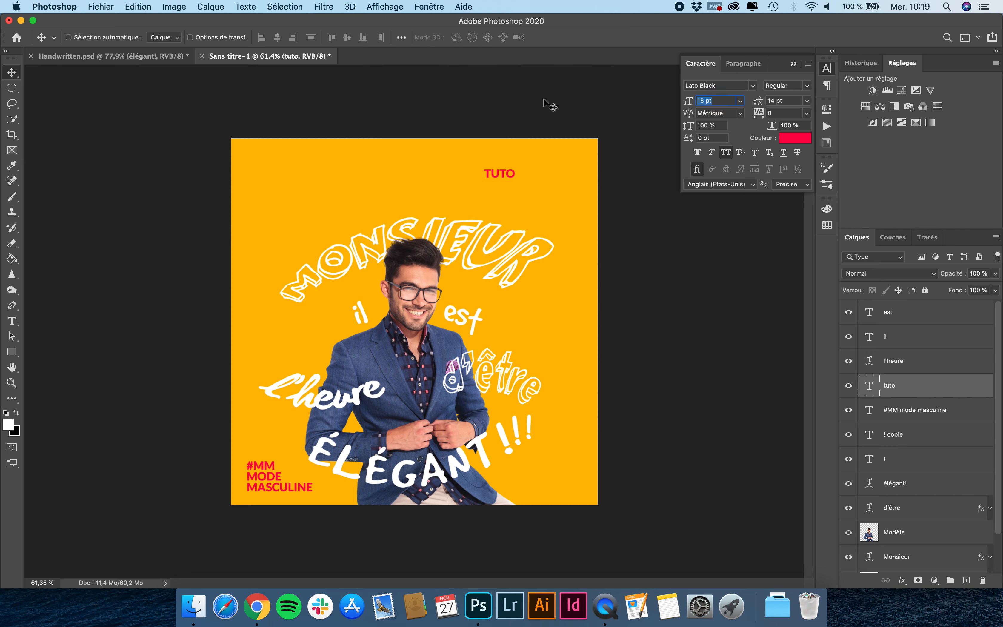
{"action": "type", "text": "50"}
{"action": "key", "text": "Return"}
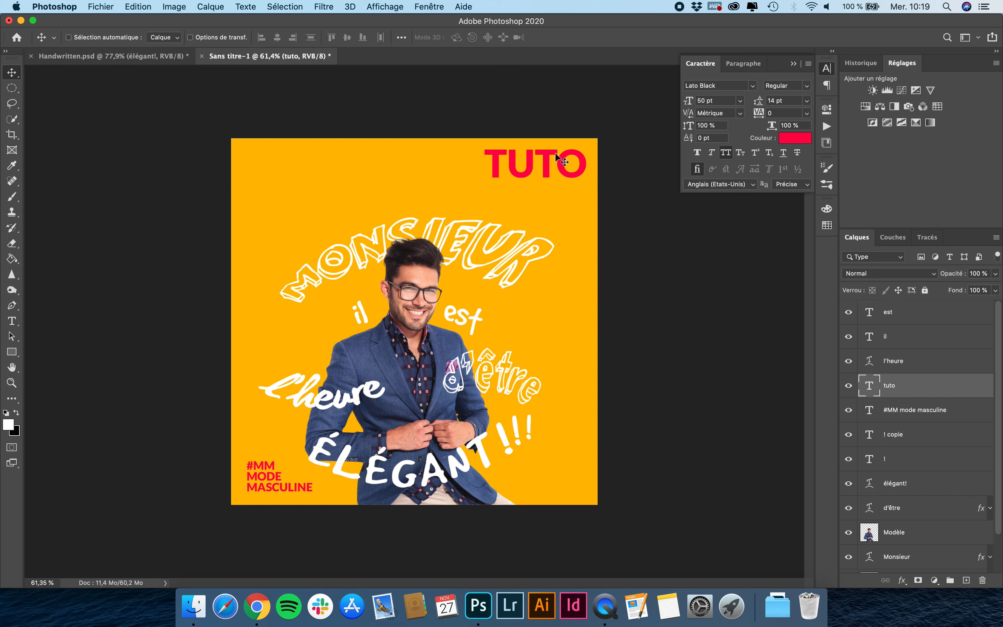
{"action": "left_click_drag", "start_coordinate": [560, 158], "coordinate": [554, 171]}
Rotate the TUTO text 90° clockwise and move it fully inside the canvas along the right edge
{"action": "key", "text": "super+t"}
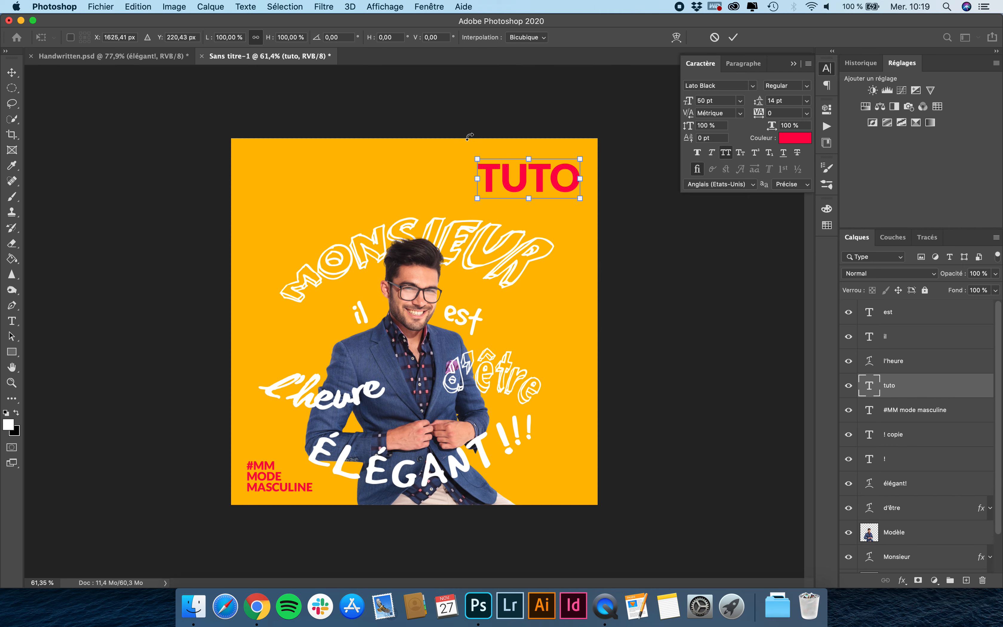
{"action": "left_click_drag", "start_coordinate": [469, 137], "coordinate": [573, 111]}
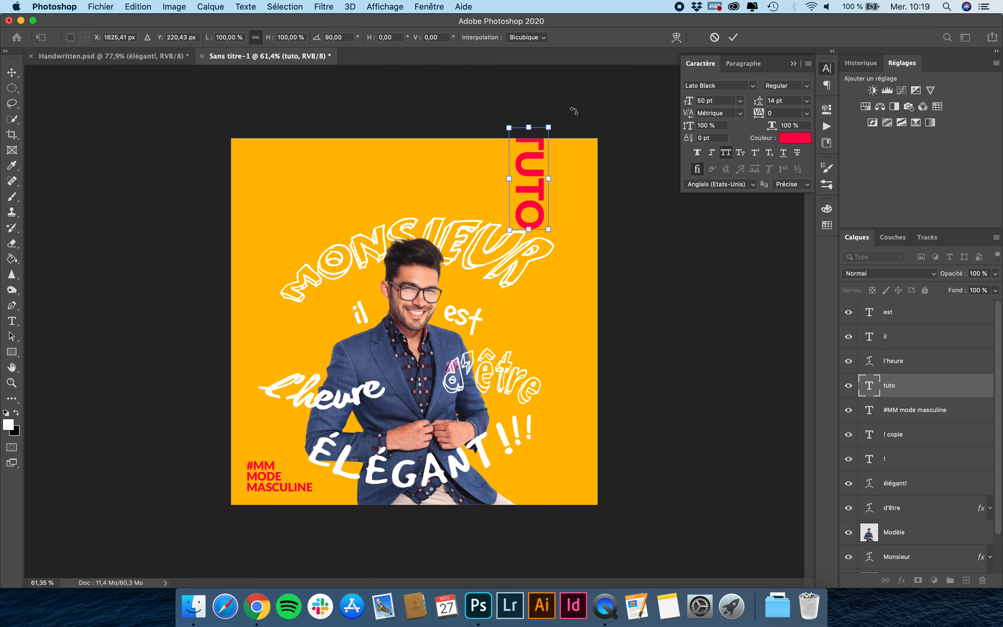
{"action": "key", "text": "Return"}
{"action": "left_click_drag", "start_coordinate": [540, 167], "coordinate": [574, 186]}
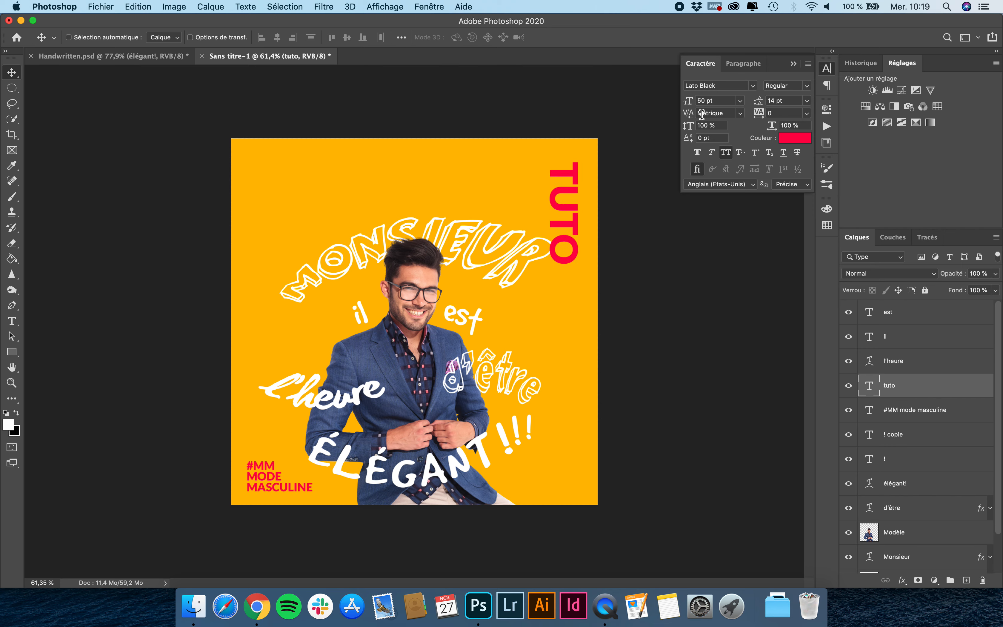
Reduce the TUTO text to 40 pt and shift it slightly up and right into the canvas's upper-right corner
{"action": "left_click", "coordinate": [717, 102]}
{"action": "type", "text": "490"}
{"action": "key", "text": "Return"}
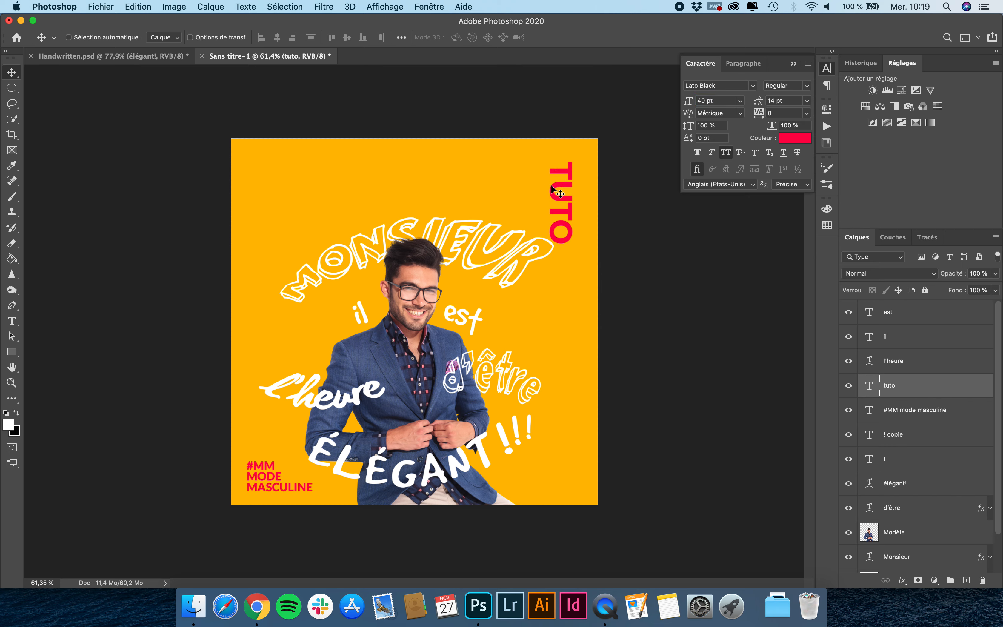
{"action": "left_click_drag", "start_coordinate": [555, 194], "coordinate": [560, 185]}
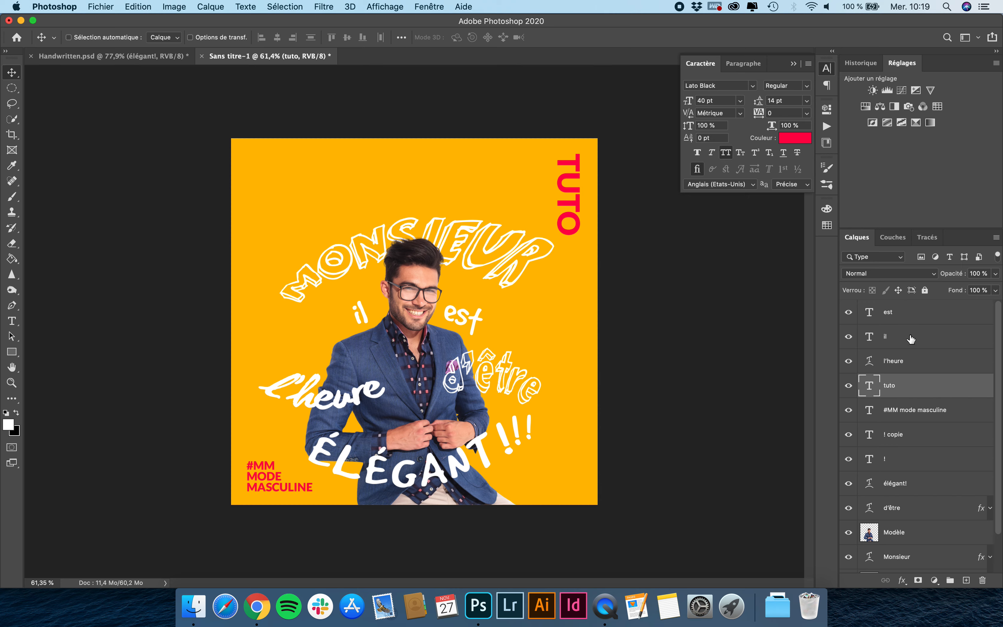
Group the layers from est down to d'être and name the group Textes
{"action": "left_click", "coordinate": [905, 318]}
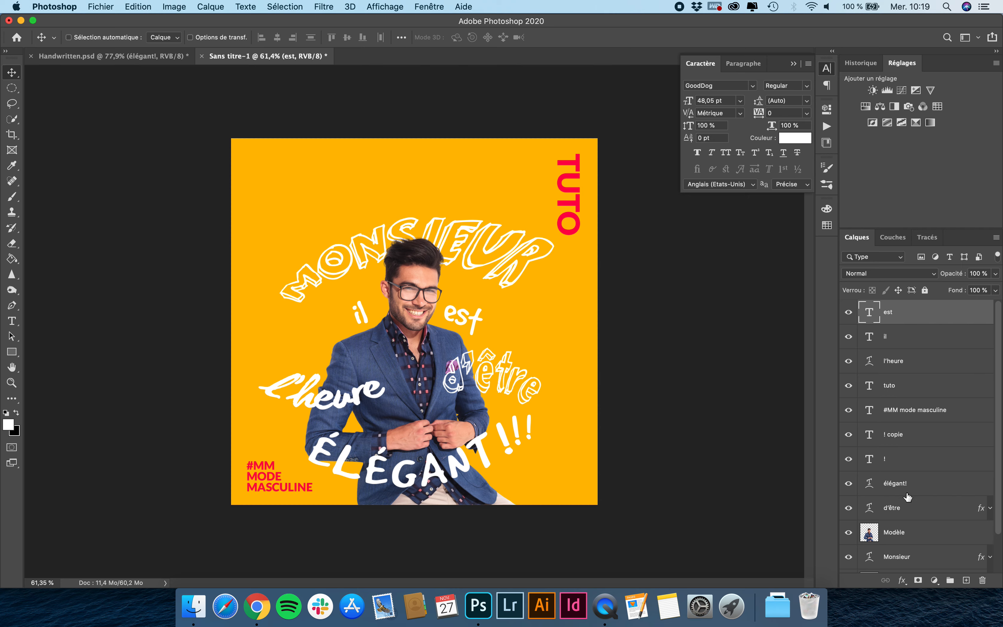
{"action": "left_click", "coordinate": [903, 508], "text": "shift"}
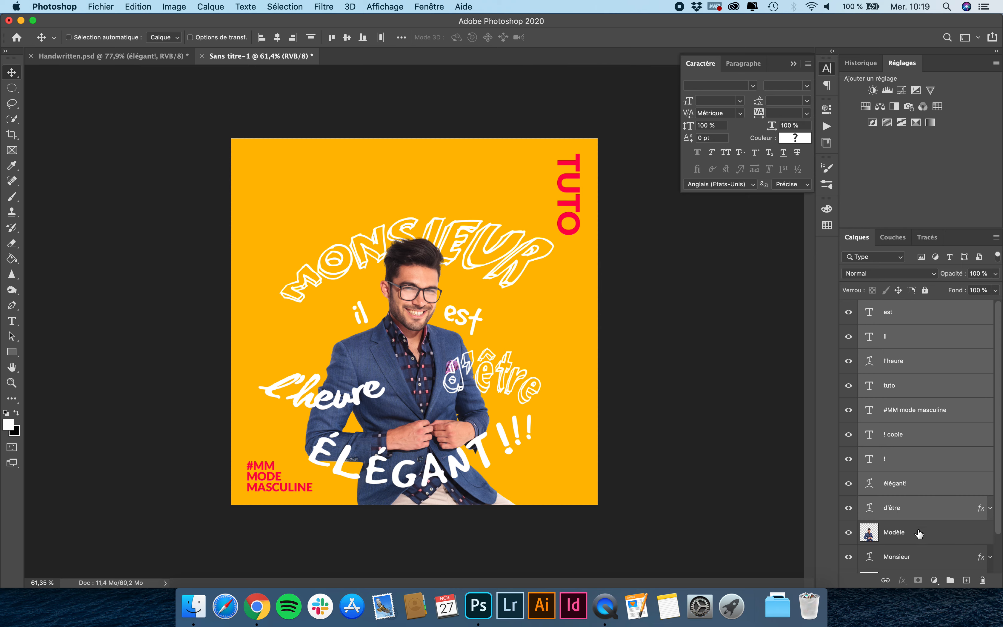
{"action": "left_click", "coordinate": [950, 580]}
{"action": "double_click", "coordinate": [895, 307]}
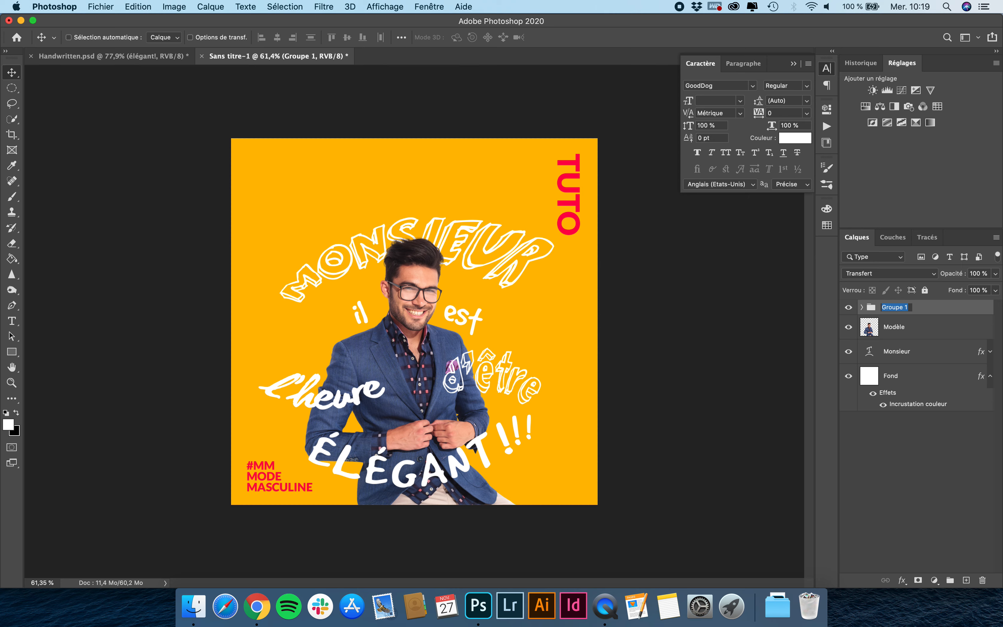
{"action": "type", "text": "Textees"}
{"action": "key", "text": "Return"}
{"action": "double_click", "coordinate": [899, 308]}
{"action": "type", "text": "Textes"}
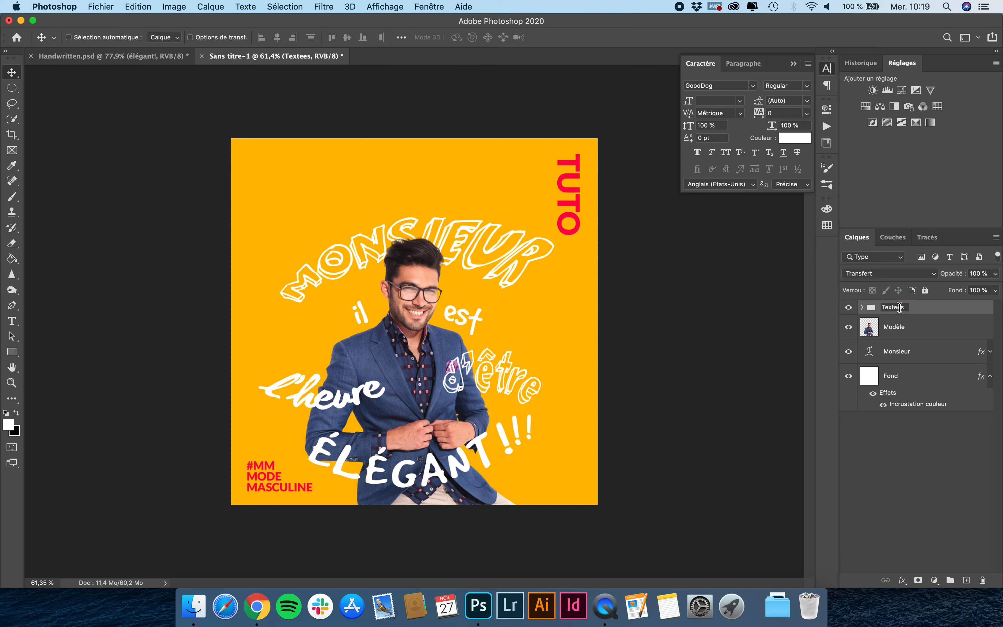
{"action": "key", "text": "Return"}
Create a new layer above the Textes group and choose brush 15 from the hand-drawn-arrows set for the Brush tool
{"action": "left_click", "coordinate": [966, 580]}
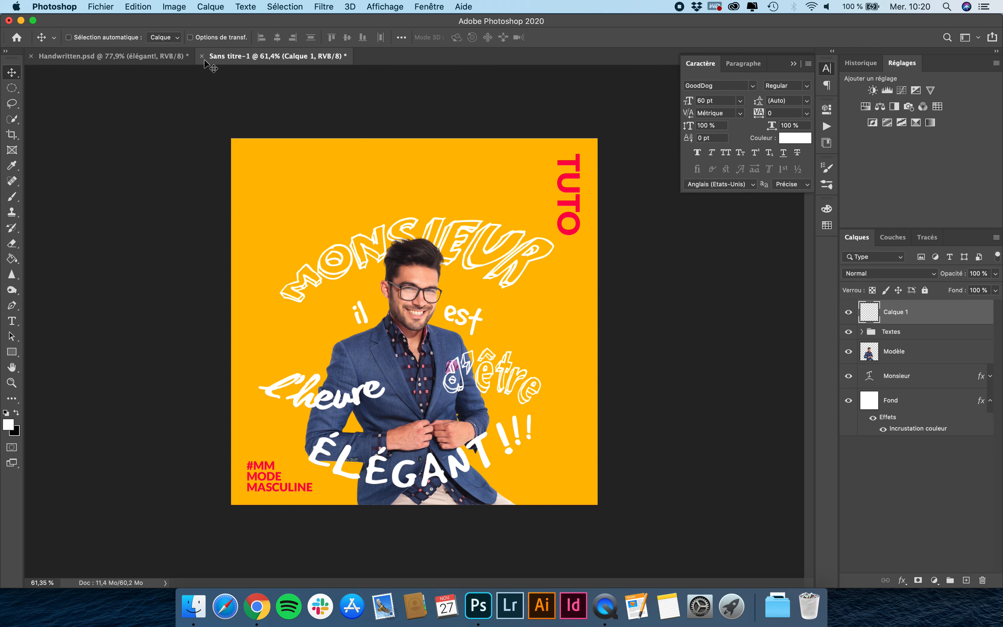
{"action": "left_click", "coordinate": [12, 198]}
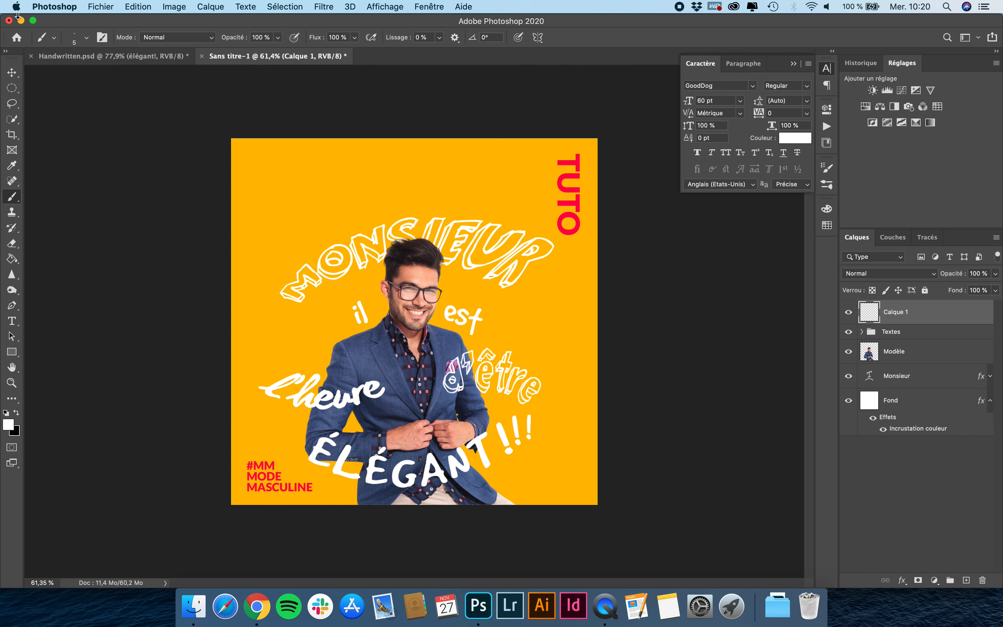
{"action": "left_click", "coordinate": [80, 38]}
{"action": "scroll", "coordinate": [123, 300], "scroll_direction": "down", "scroll_amount": 5}
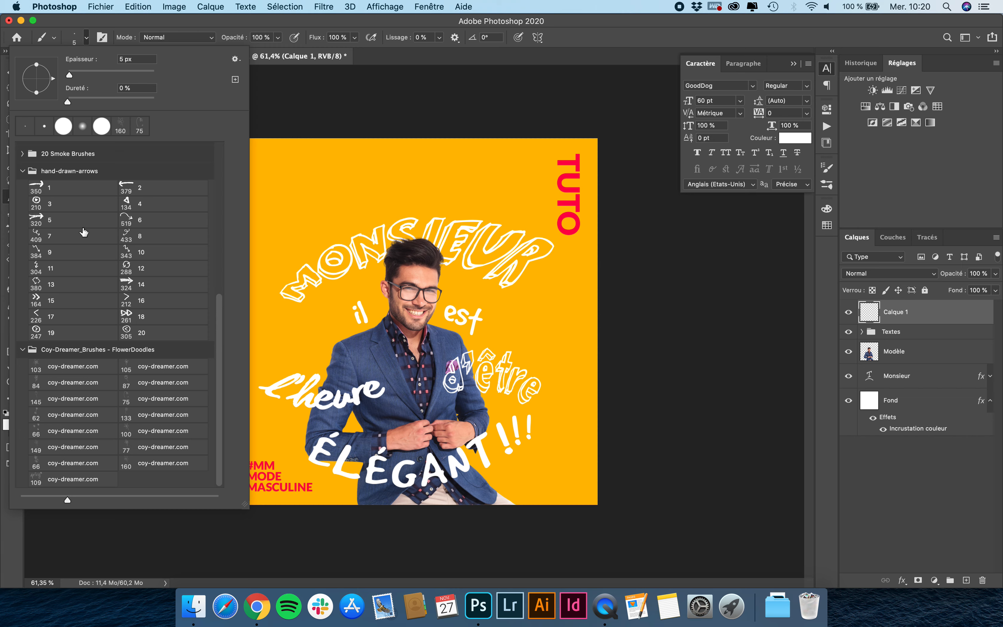
{"action": "left_click", "coordinate": [51, 301]}
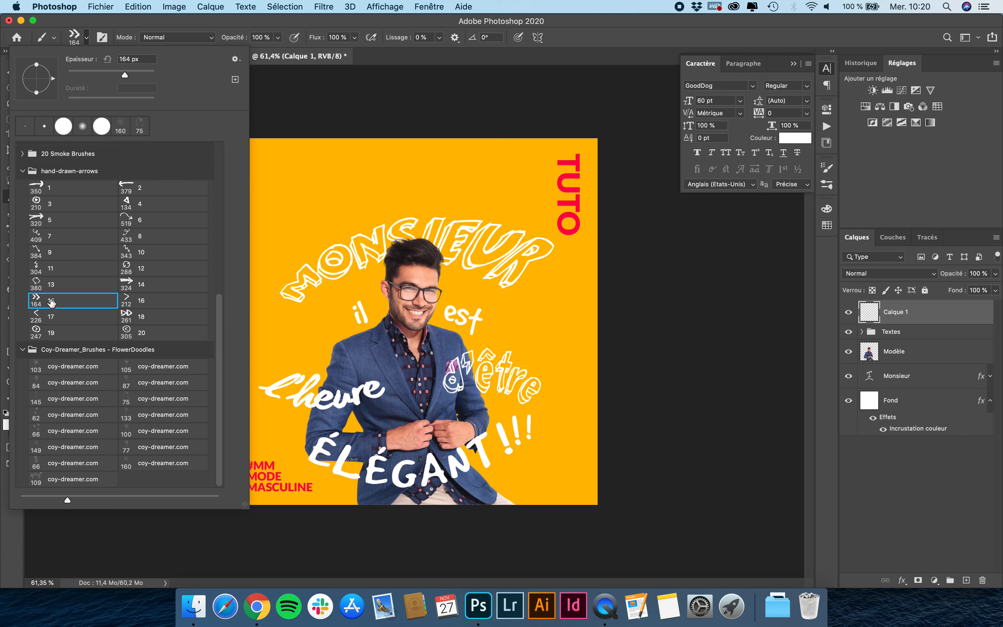
Set the foreground colour to #ee0049 sampled from the TUTO text and stamp the double chevron at 405 px beside est
{"action": "left_click", "coordinate": [241, 21]}
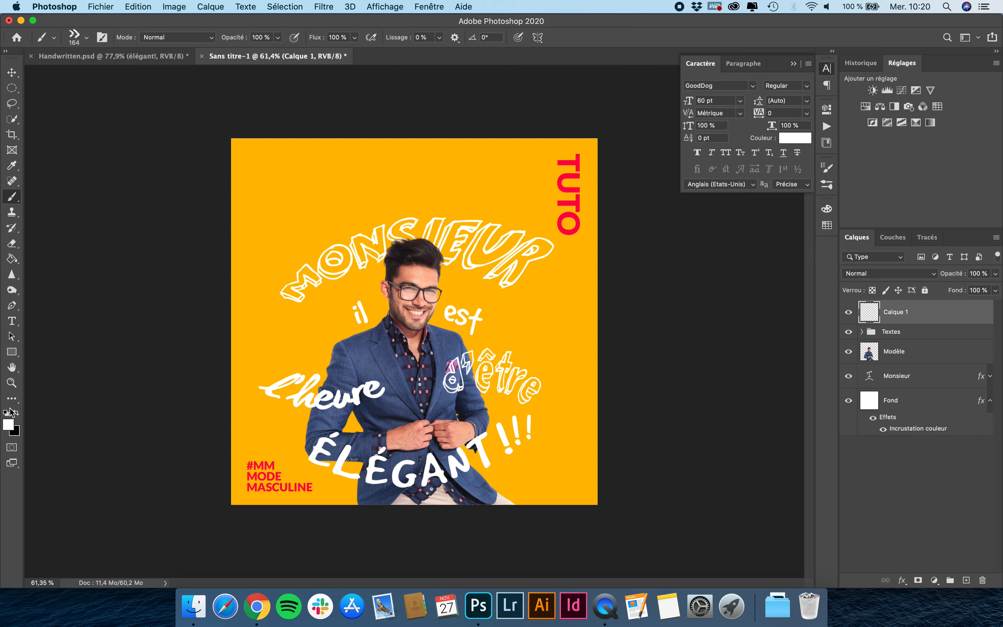
{"action": "left_click", "coordinate": [10, 425]}
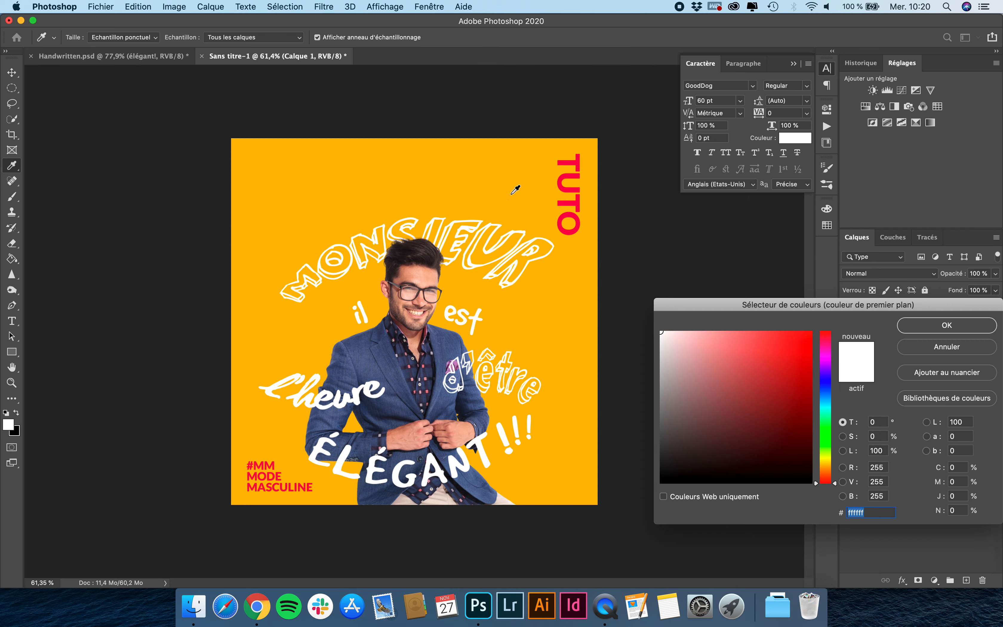
{"action": "left_click", "coordinate": [579, 160]}
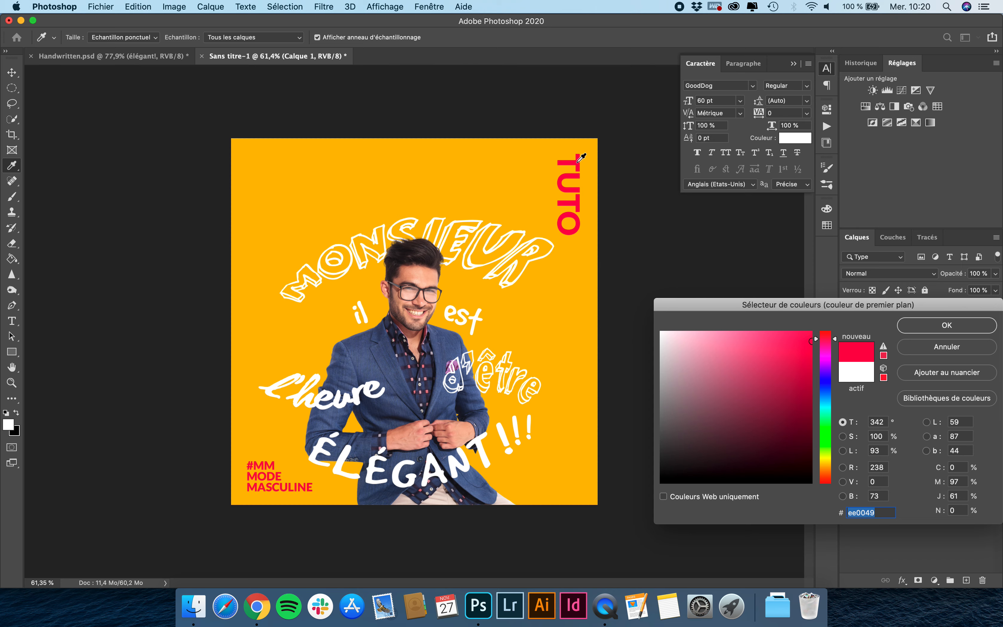
{"action": "left_click", "coordinate": [939, 329]}
{"action": "key", "text": "b"}
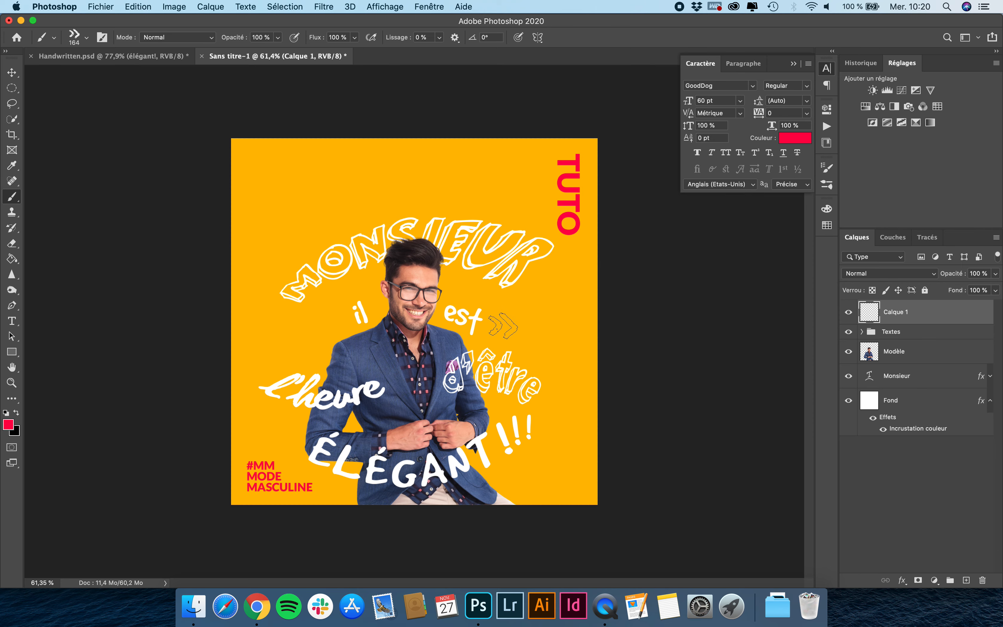
{"action": "left_click_drag", "start_coordinate": [503, 325], "coordinate": [675, 323]}
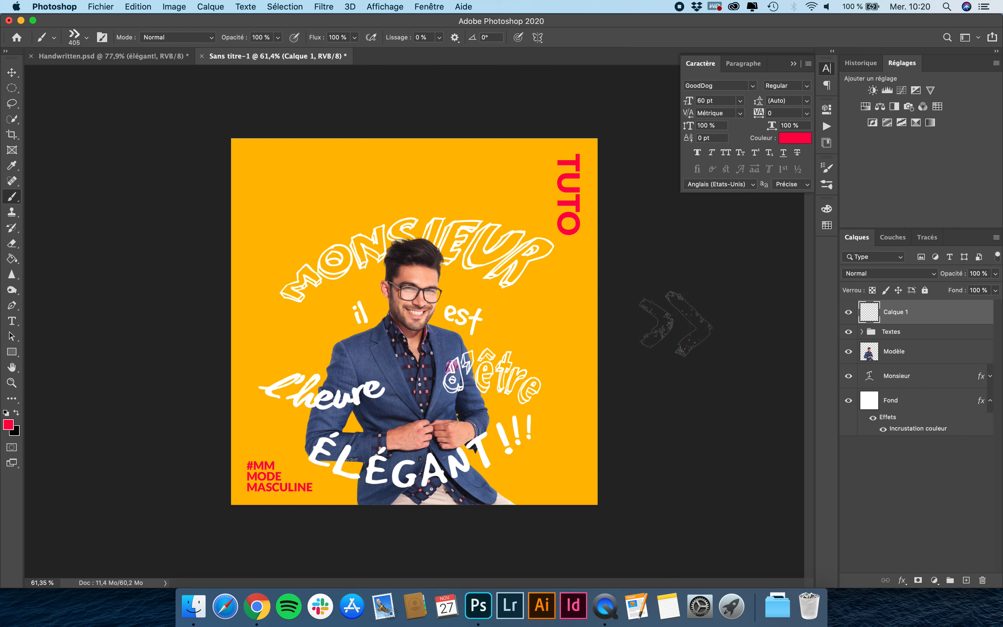
{"action": "left_click", "coordinate": [529, 325]}
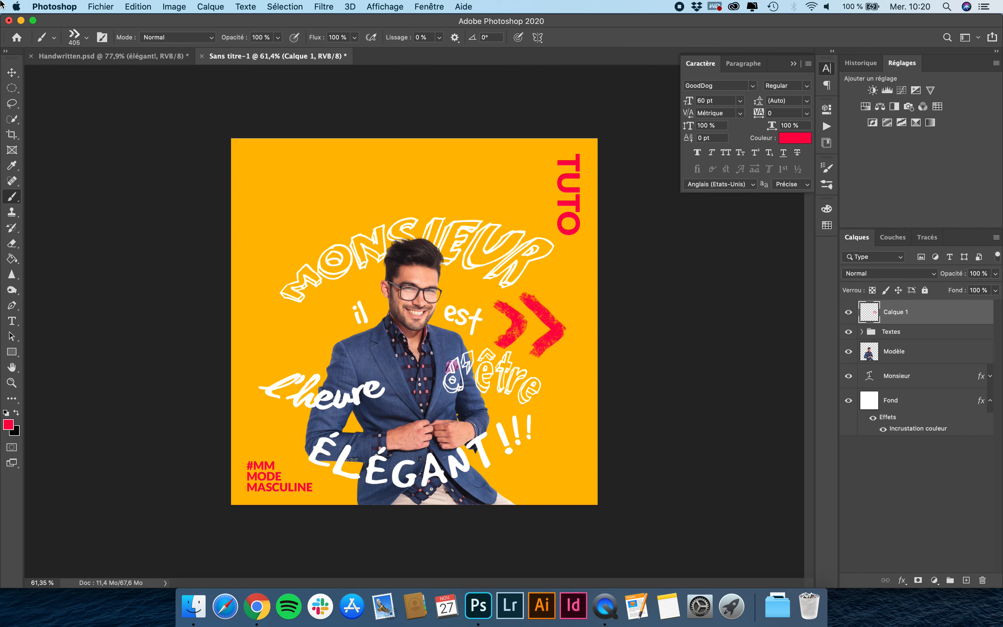
Free-transform the red double chevron beside est, scaling it down to roughly three quarters of its size
{"action": "left_click", "coordinate": [12, 73]}
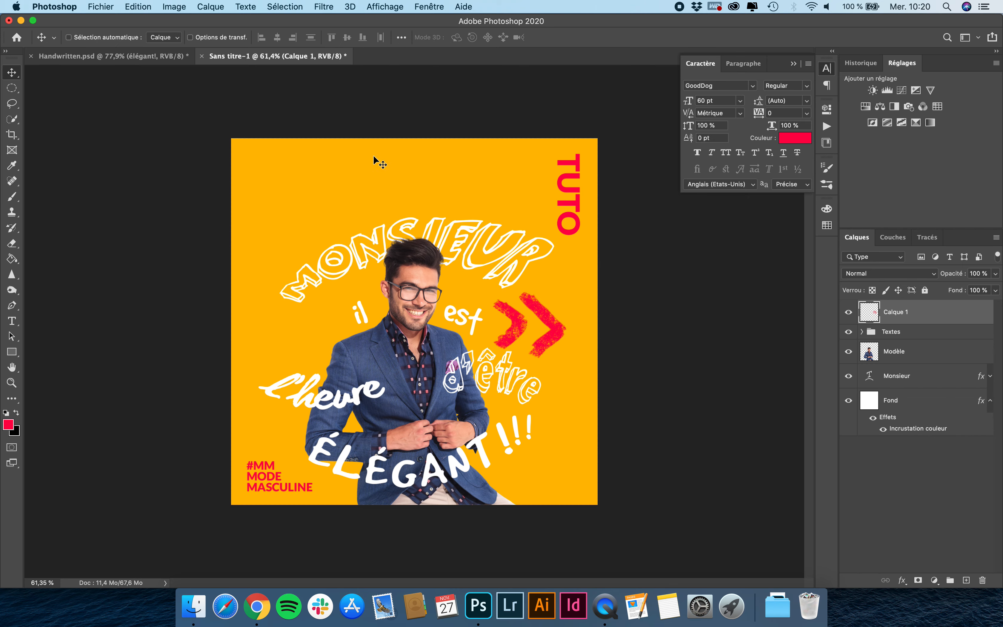
{"action": "key", "text": "super+t"}
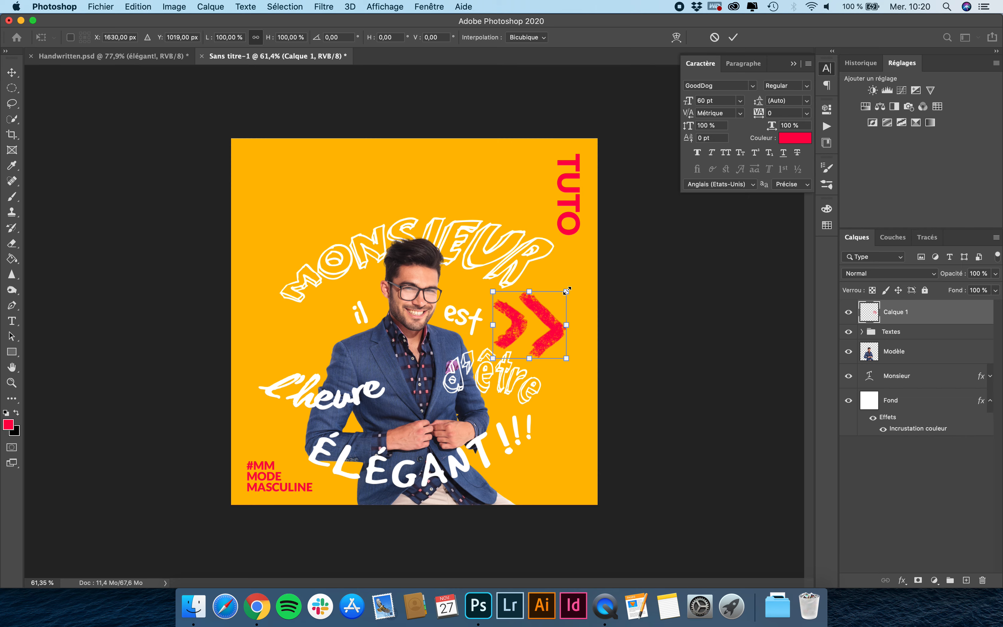
{"action": "left_click_drag", "start_coordinate": [567, 291], "coordinate": [210, 359]}
{"action": "key", "text": "Return"}
Duplicate the chevron layer, rotate the copy to about -158.73° and place it on the opposite side of the model, beside il
{"action": "key", "text": "super+j"}
{"action": "key", "text": "super+t"}
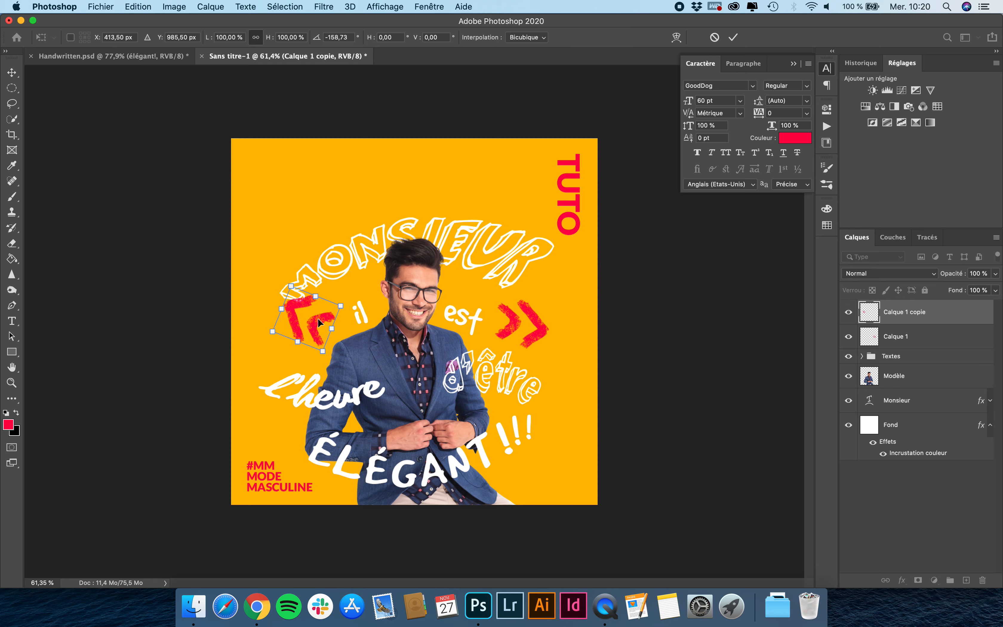
{"action": "left_click_drag", "start_coordinate": [319, 323], "coordinate": [332, 333]}
{"action": "key", "text": "Return"}
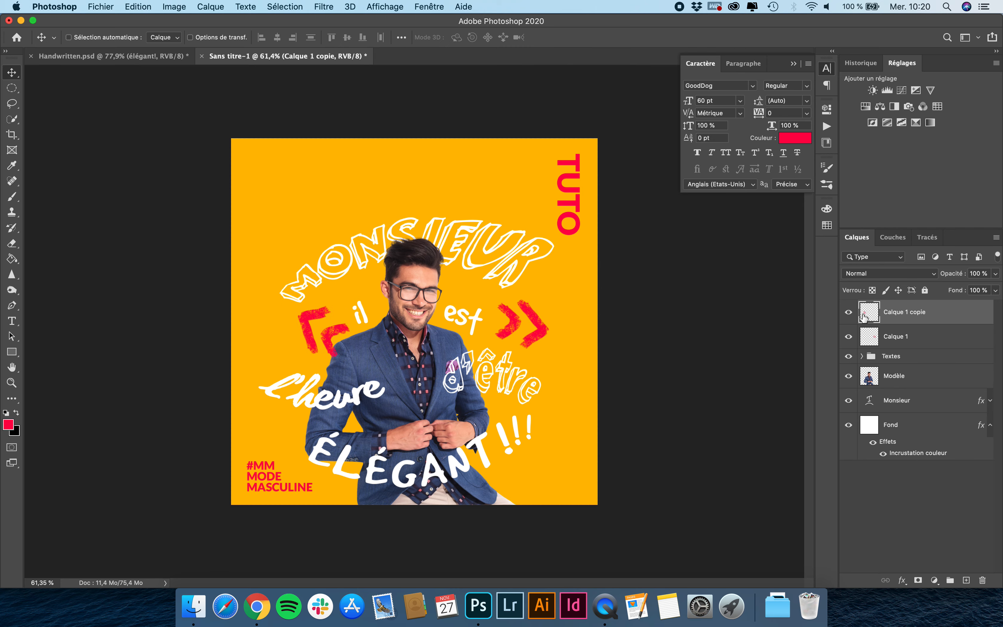
Place both chevron layers directly beneath the Modèle layer and shift the chevrons beside il slightly left and down
{"action": "left_click_drag", "start_coordinate": [865, 318], "coordinate": [904, 385]}
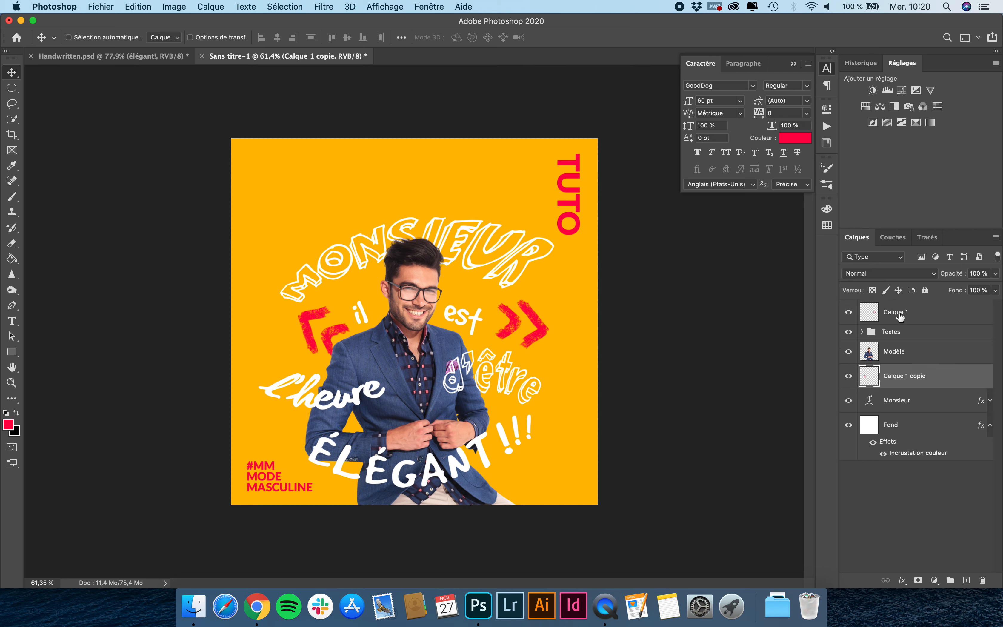
{"action": "left_click_drag", "start_coordinate": [900, 317], "coordinate": [917, 370]}
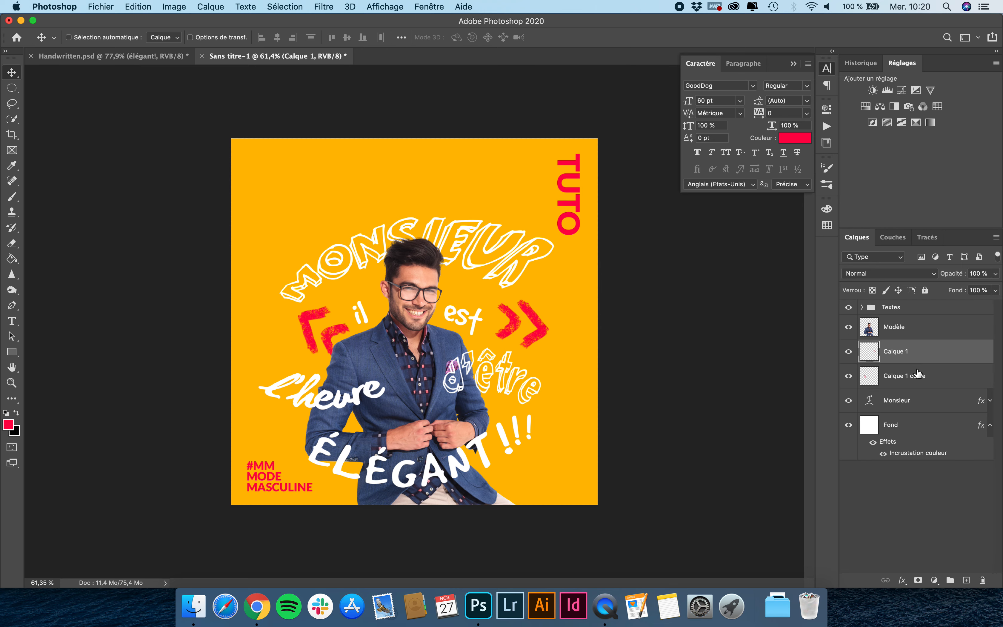
{"action": "left_click", "coordinate": [319, 320], "text": "super"}
{"action": "left_click_drag", "start_coordinate": [316, 313], "coordinate": [304, 321]}
Rotate the red chevrons beside est by about -20.84°
{"action": "left_click", "coordinate": [538, 328], "text": "super"}
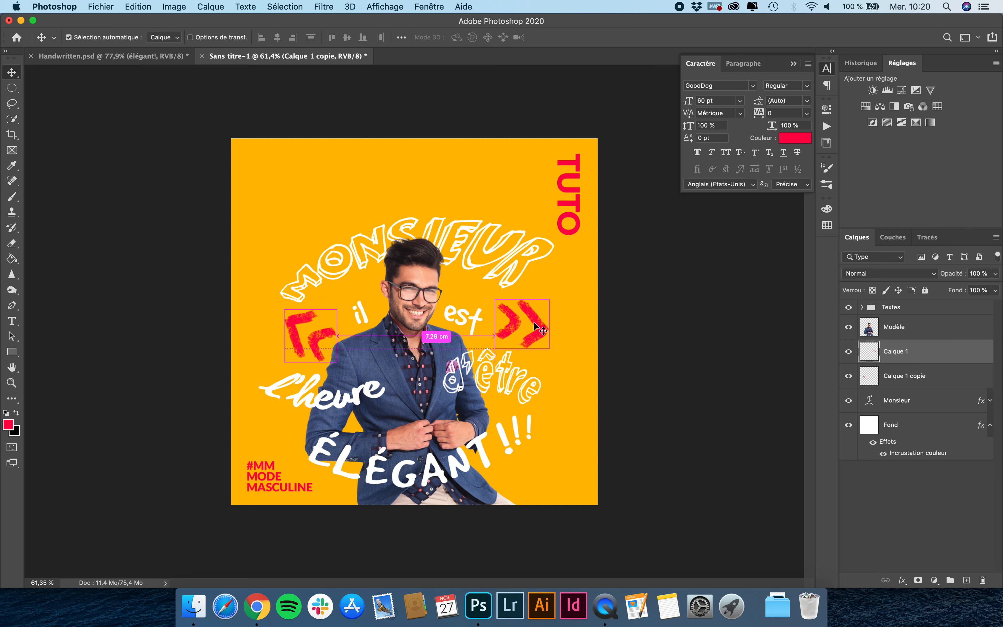
{"action": "key", "text": "super+t"}
{"action": "mouse_move", "coordinate": [553, 293]}
{"action": "left_mouse_down"}
{"action": "mouse_move", "coordinate": [532, 281]}
{"action": "mouse_move", "coordinate": [539, 286]}
{"action": "left_mouse_up"}
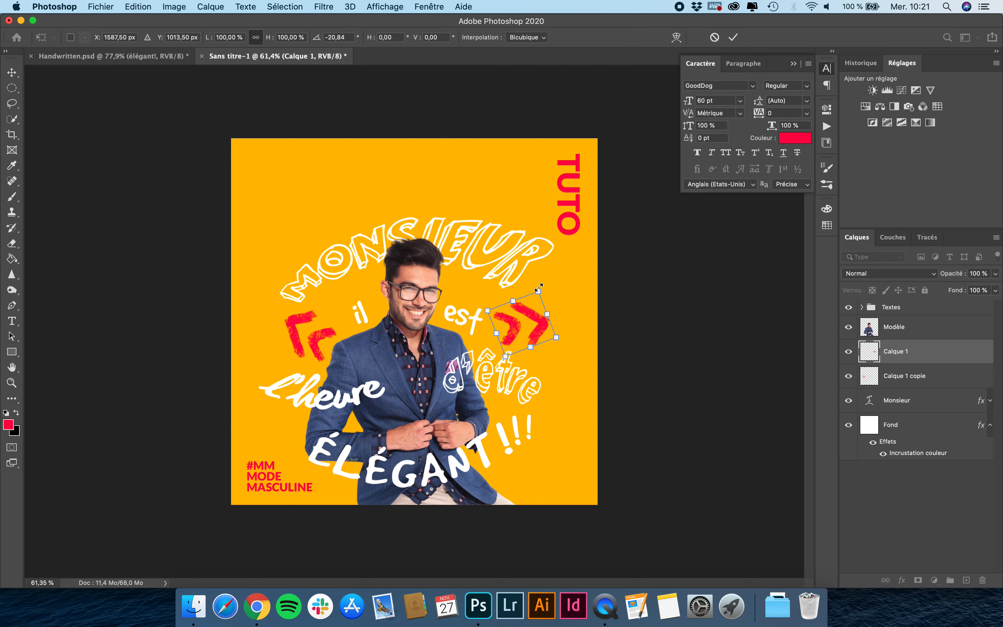
{"action": "key", "text": "Return"}
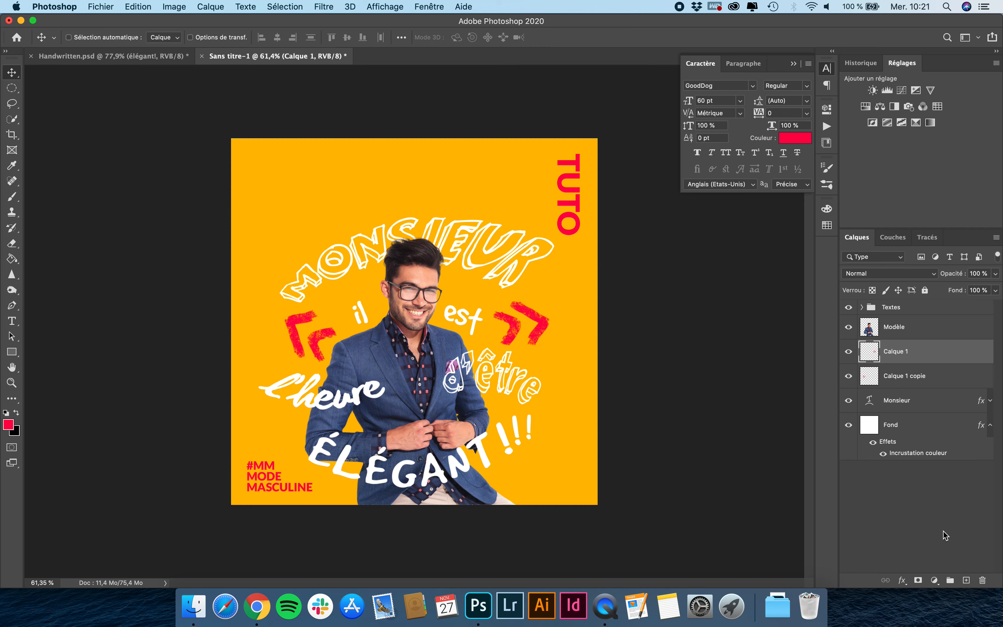
Add a new layer above Calque 1 and set the foreground colour to white sampled from the MONSIEUR lettering
{"action": "left_click", "coordinate": [966, 580]}
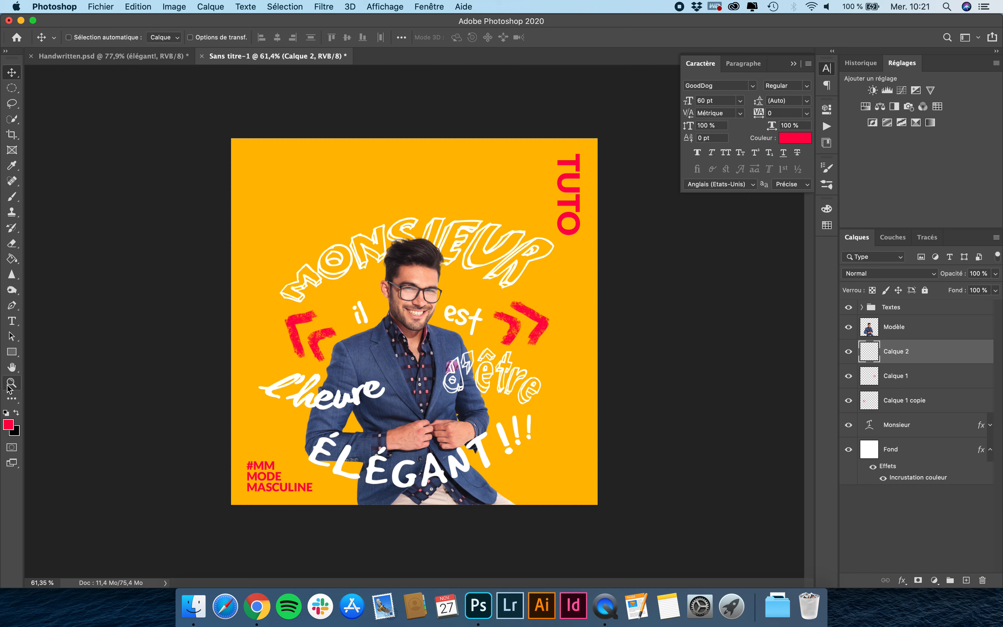
{"action": "left_click", "coordinate": [17, 412]}
{"action": "left_click", "coordinate": [8, 423]}
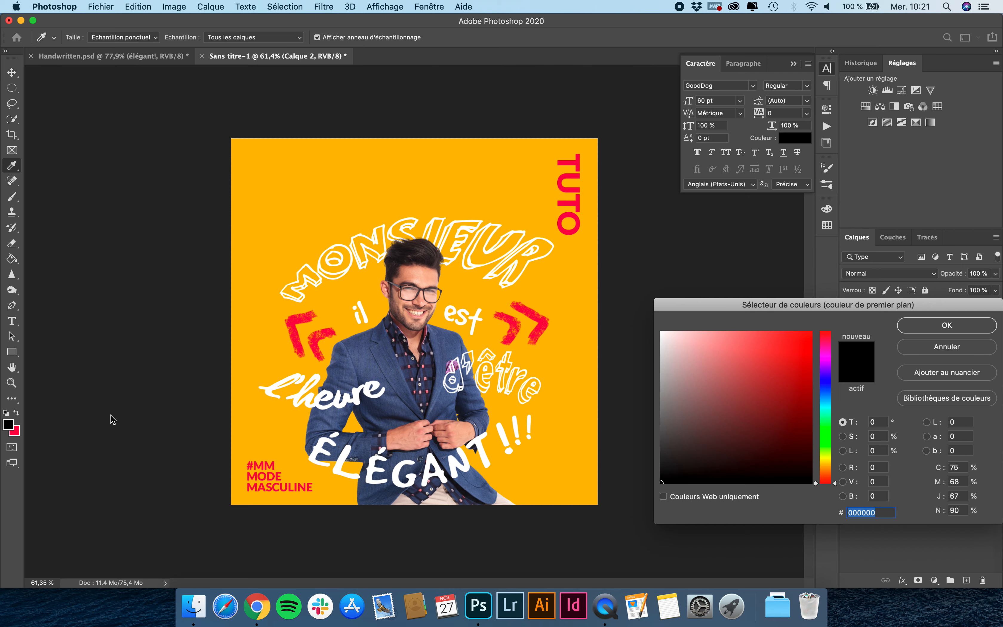
{"action": "left_click", "coordinate": [559, 254]}
{"action": "key", "text": "Return"}
{"action": "key", "text": "v"}
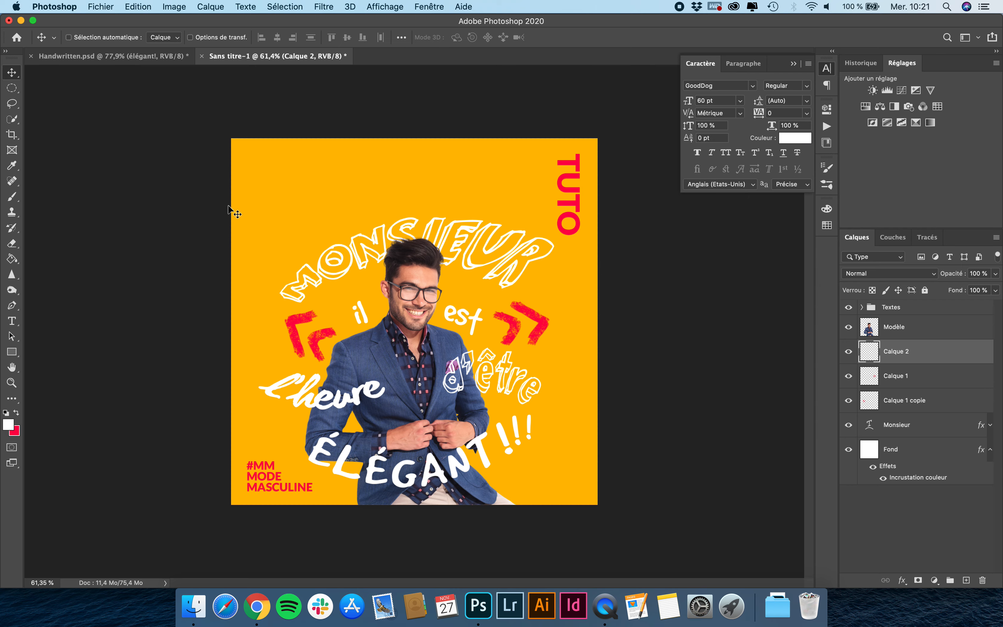
Stamp a white curly arrow in the canvas's upper-left area with brush 7 from the hand-drawn-arrows set
{"action": "left_click", "coordinate": [11, 196]}
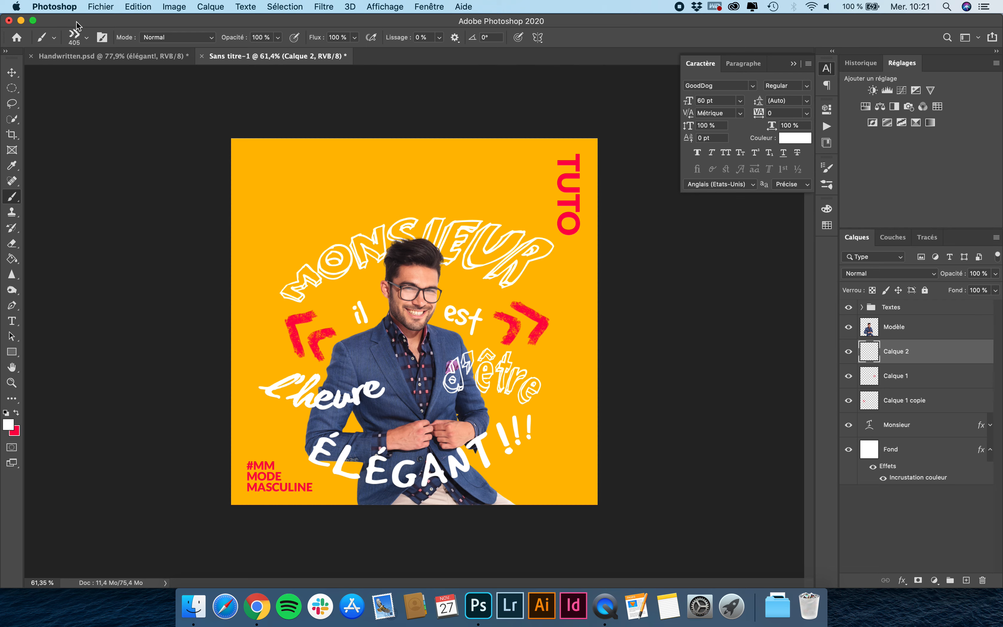
{"action": "left_click", "coordinate": [79, 37]}
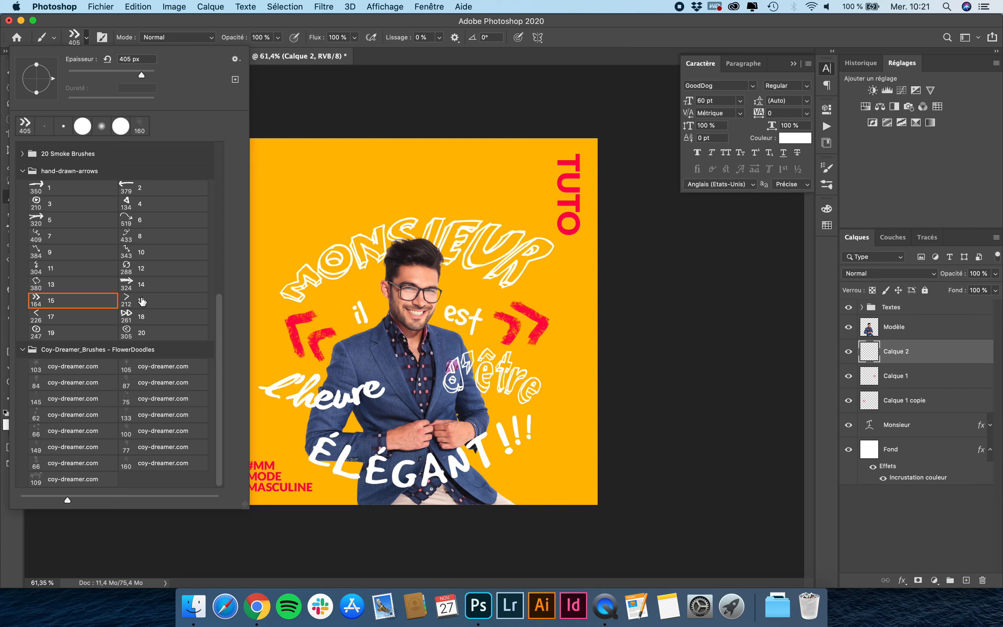
{"action": "left_click", "coordinate": [54, 239]}
{"action": "left_click", "coordinate": [156, 24]}
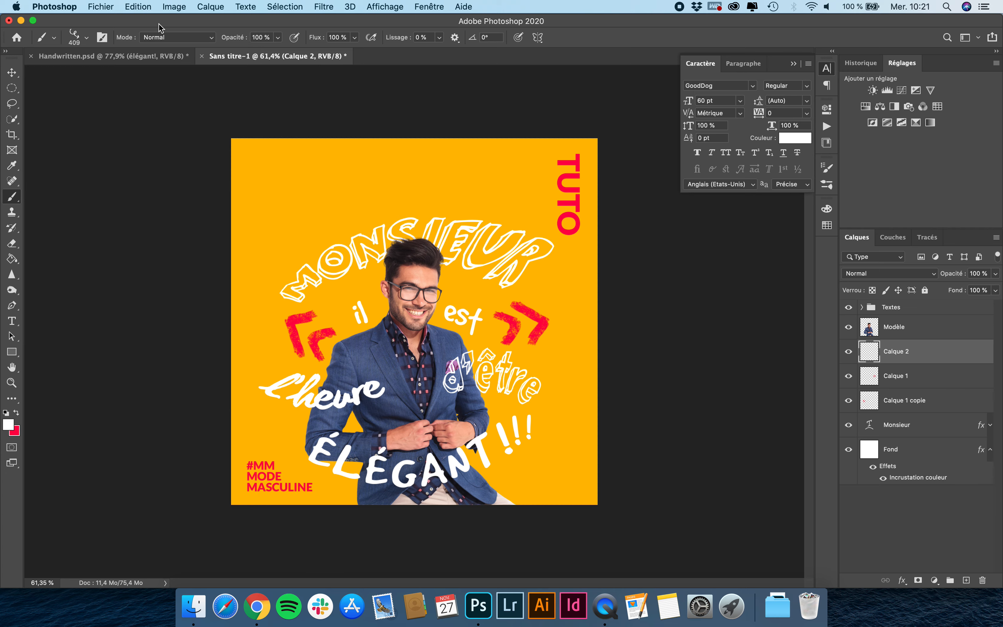
{"action": "left_click", "coordinate": [298, 195]}
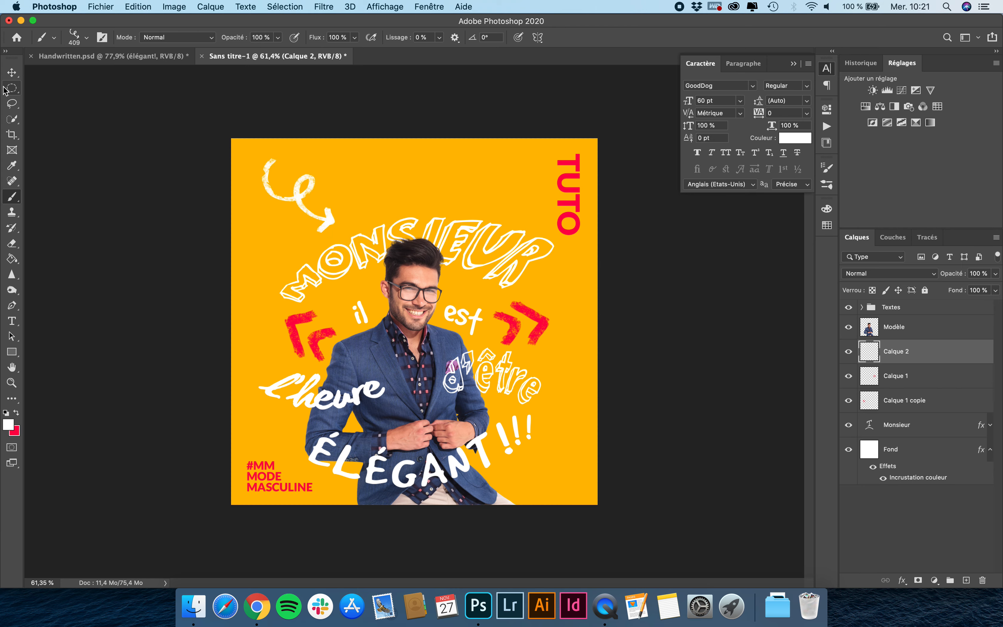
Rotate the curly arrow clockwise by about 28.56° and shift it slightly left and down so it points at MONSIEUR
{"action": "left_click", "coordinate": [12, 73]}
{"action": "key", "text": "super+t"}
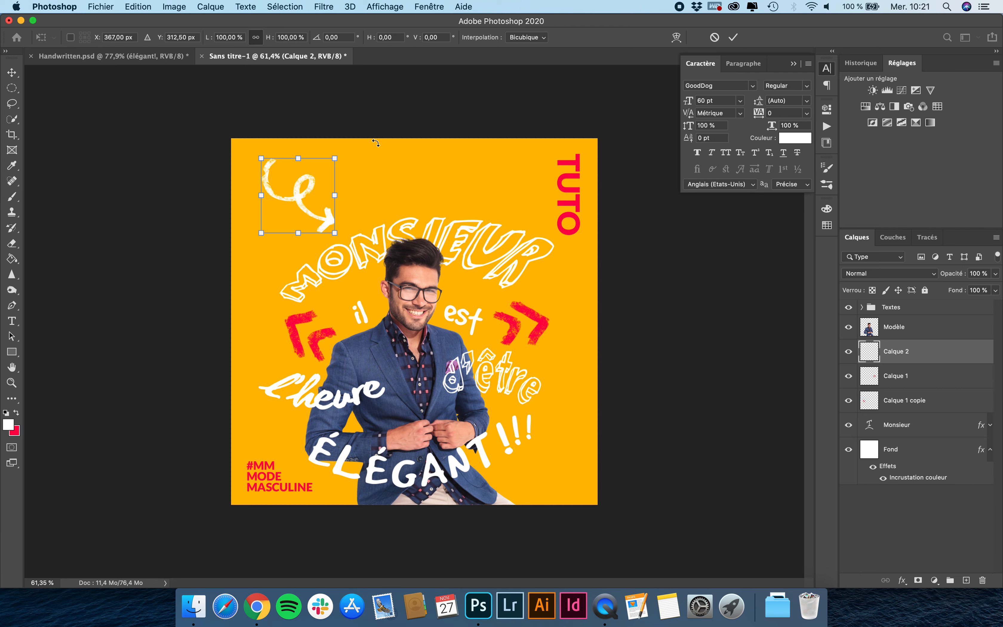
{"action": "left_click_drag", "start_coordinate": [371, 144], "coordinate": [394, 183]}
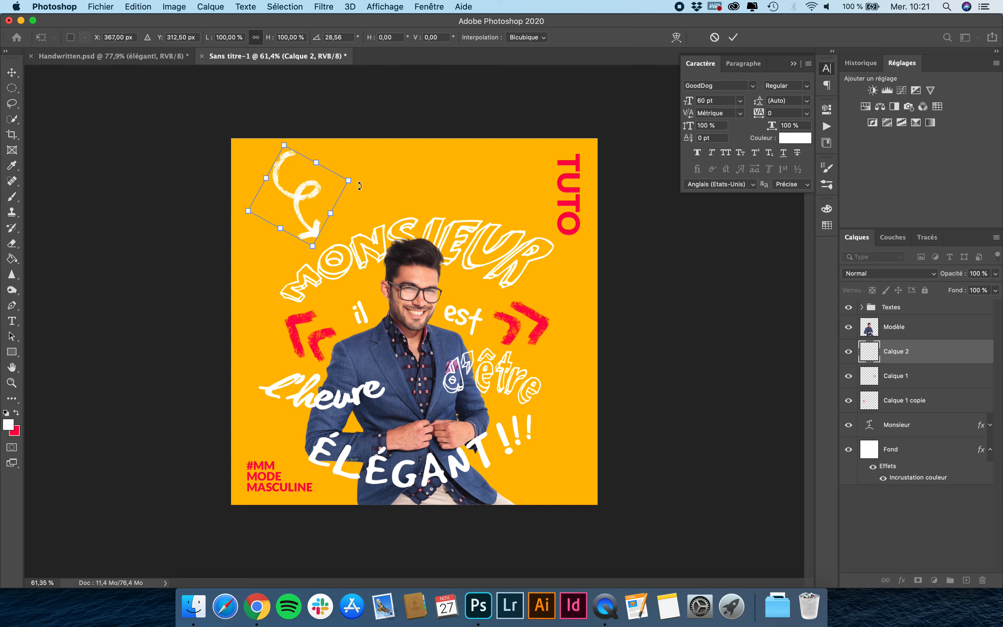
{"action": "left_click_drag", "start_coordinate": [309, 191], "coordinate": [304, 200]}
{"action": "key", "text": "Return"}
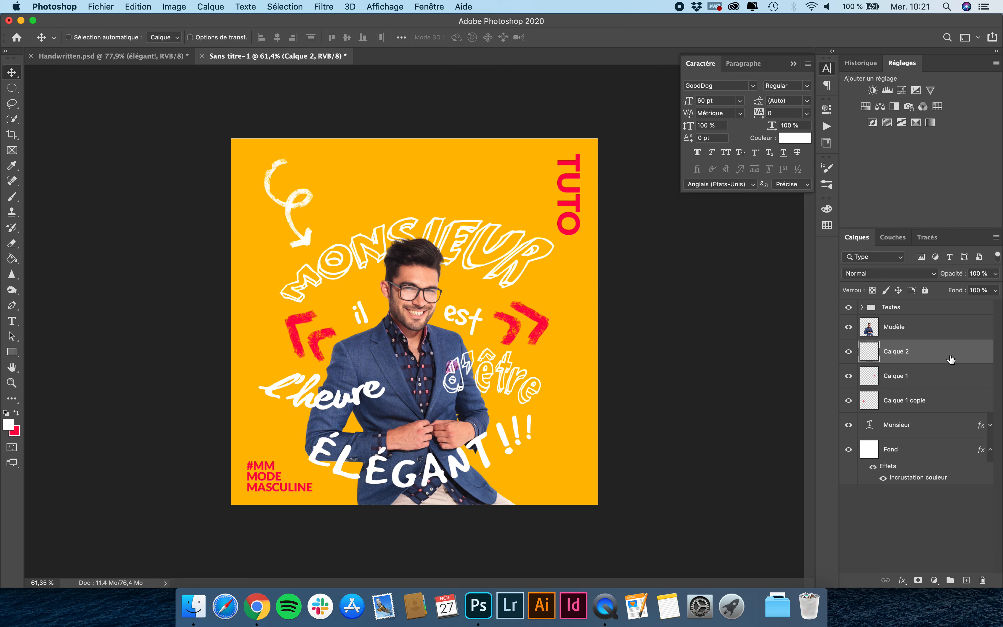
Add a new layer above Calque 2, rename Calque 2 as Flèche arrondie, and make Calque 3 the active layer
{"action": "left_click", "coordinate": [965, 579]}
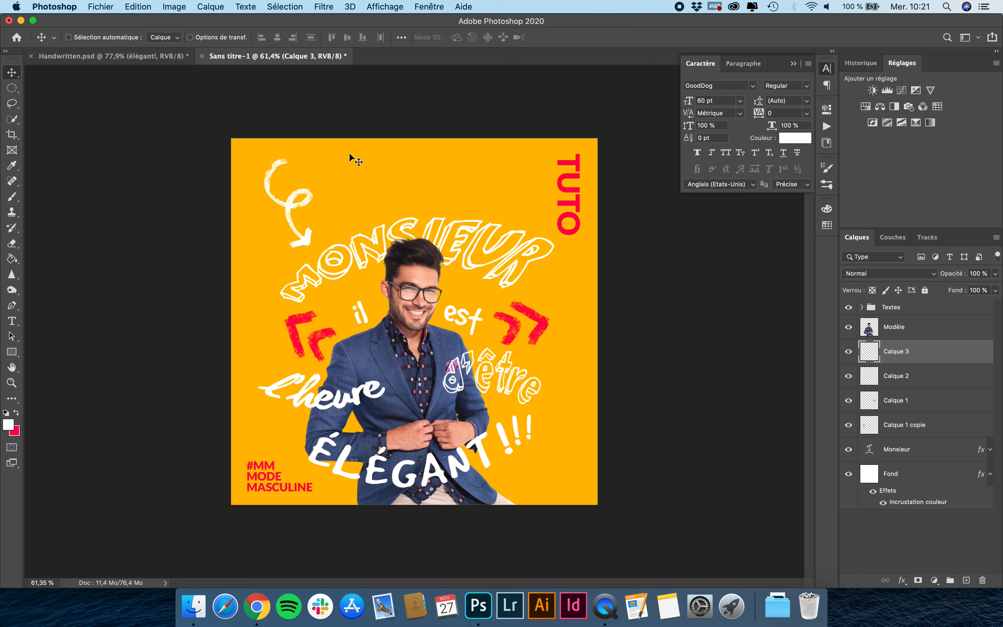
{"action": "double_click", "coordinate": [891, 376]}
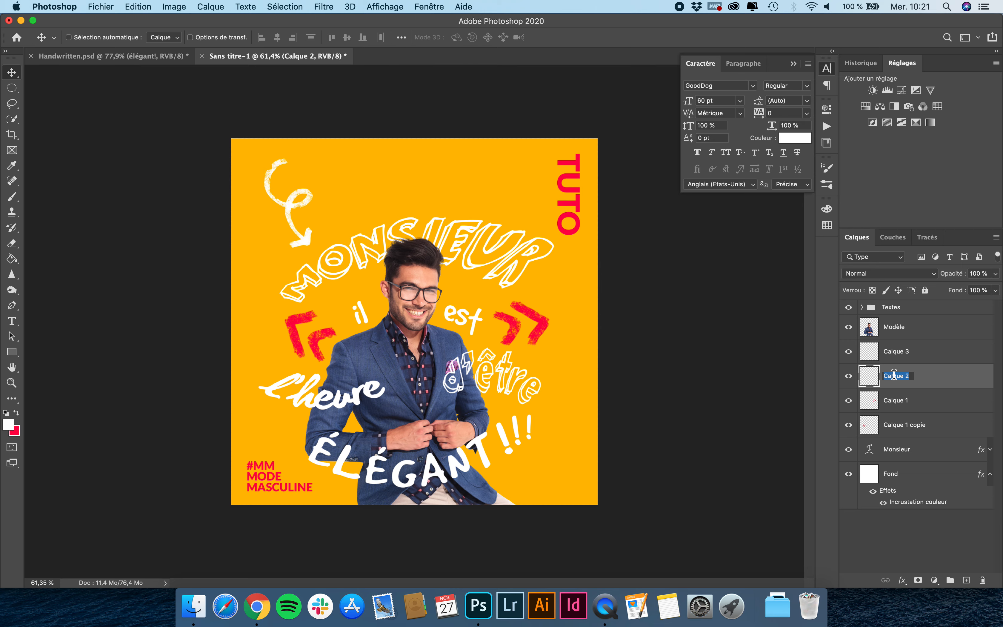
{"action": "type", "text": "Flèche arrondie"}
{"action": "key", "text": "Return"}
{"action": "left_click", "coordinate": [897, 353]}
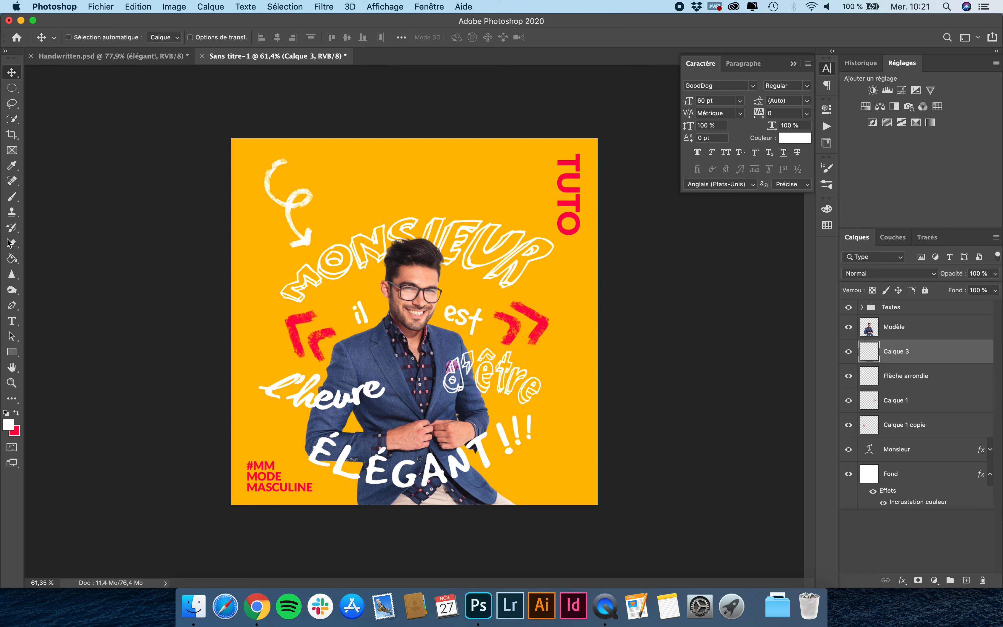
Stamp a white doodle above MONSIEUR using the 75 px coy-dreamer.com brush from the FlowerDoodles set, enlarged to 257 px
{"action": "left_click", "coordinate": [14, 202]}
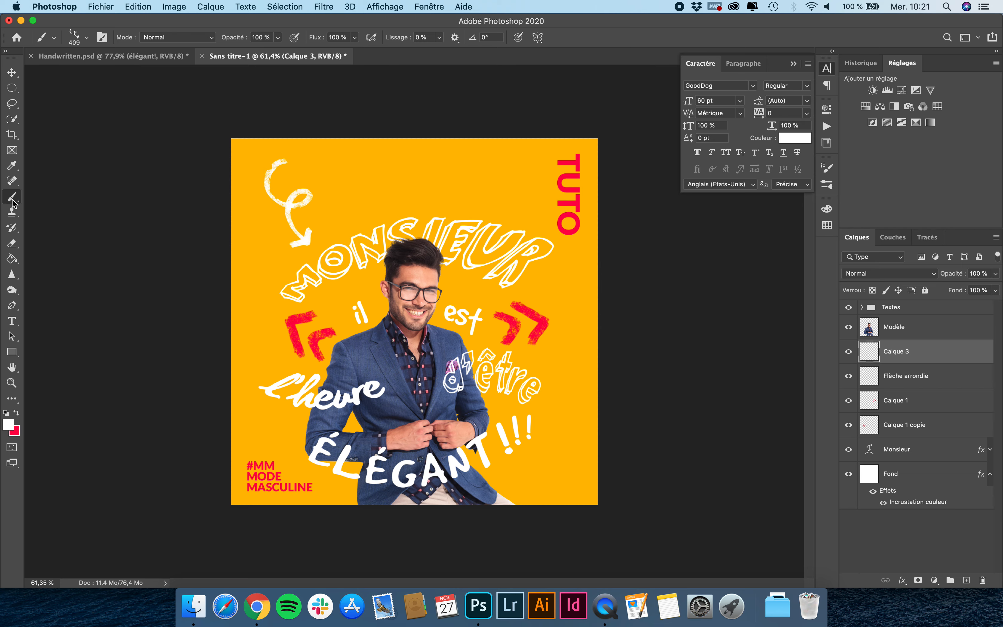
{"action": "left_click", "coordinate": [79, 38]}
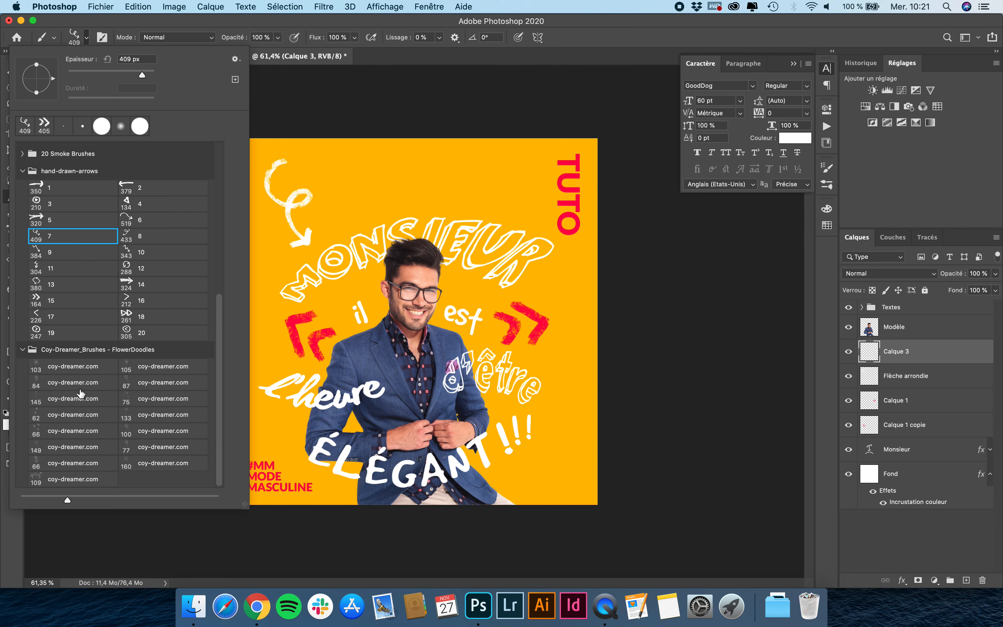
{"action": "left_click", "coordinate": [141, 400]}
{"action": "left_click", "coordinate": [288, 26]}
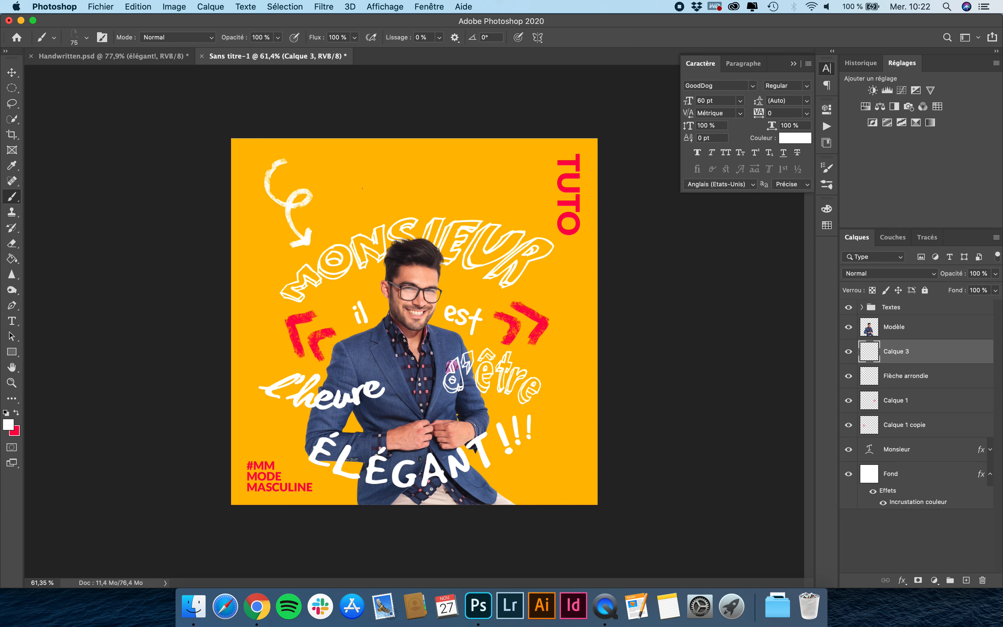
{"action": "key", "text": "super+plus"}
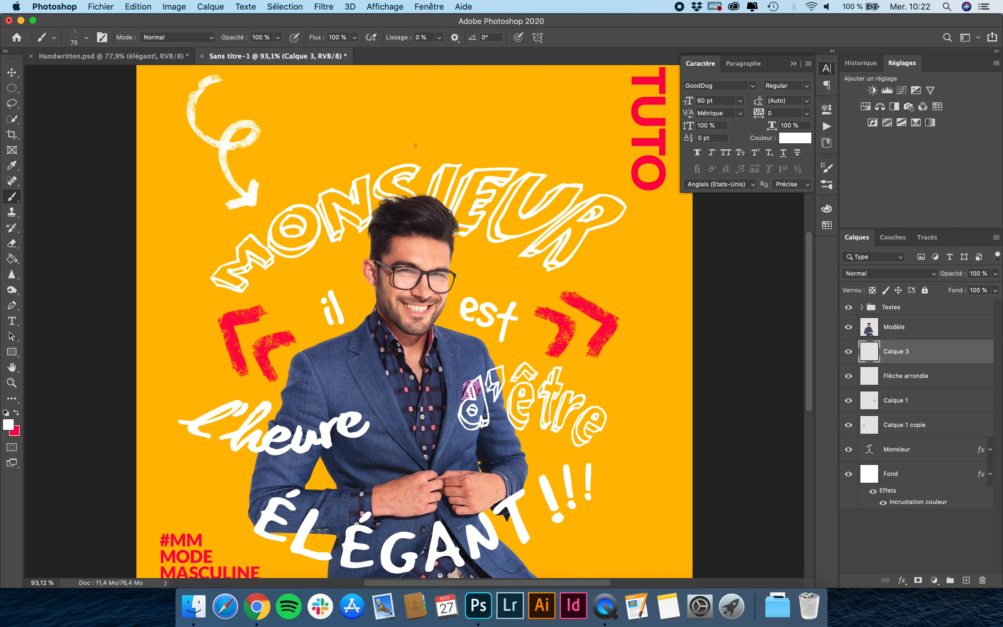
{"action": "left_click_drag", "start_coordinate": [316, 153], "coordinate": [366, 153]}
{"action": "left_click", "coordinate": [331, 118]}
{"action": "key", "text": "super+z"}
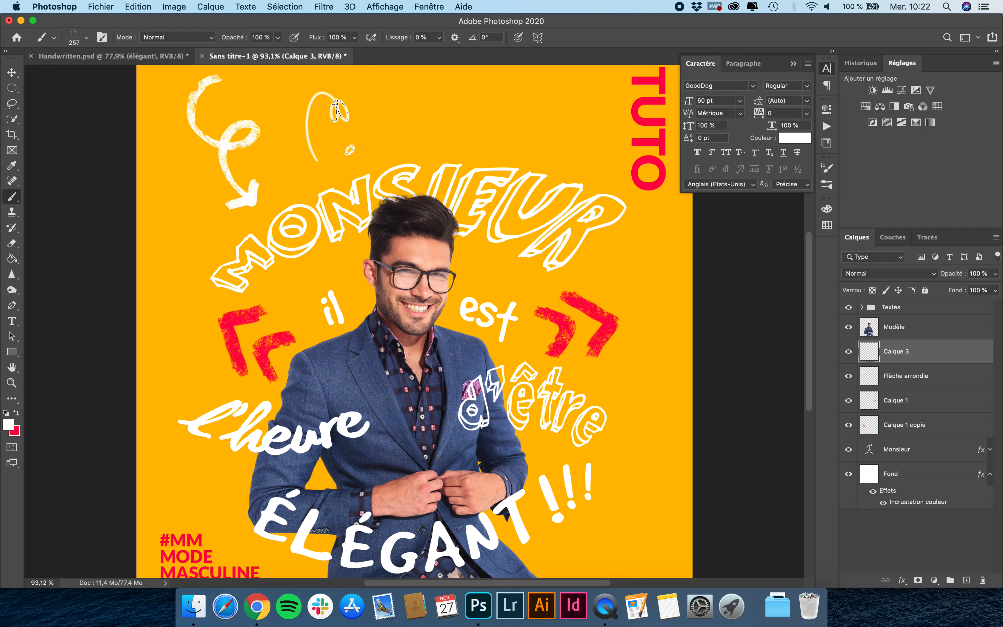
Move the white doodle to the space between l'heure and #MM MODE MASCULINE and scale it down
{"action": "key", "text": "v"}
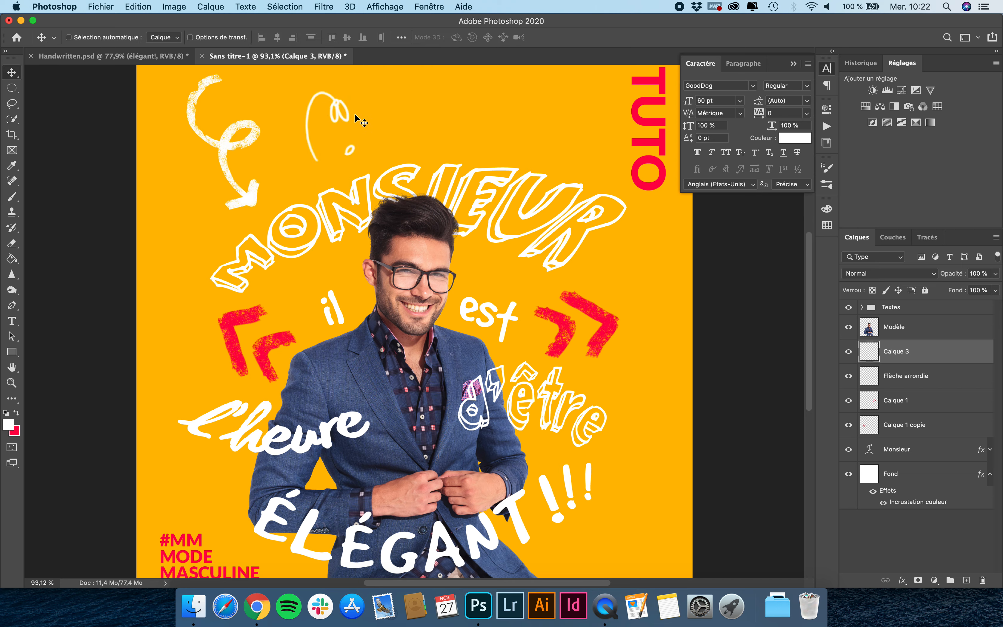
{"action": "mouse_move", "coordinate": [356, 119]}
{"action": "left_mouse_down"}
{"action": "mouse_move", "coordinate": [279, 271]}
{"action": "mouse_move", "coordinate": [208, 326]}
{"action": "left_mouse_up"}
{"action": "key", "text": "super+t"}
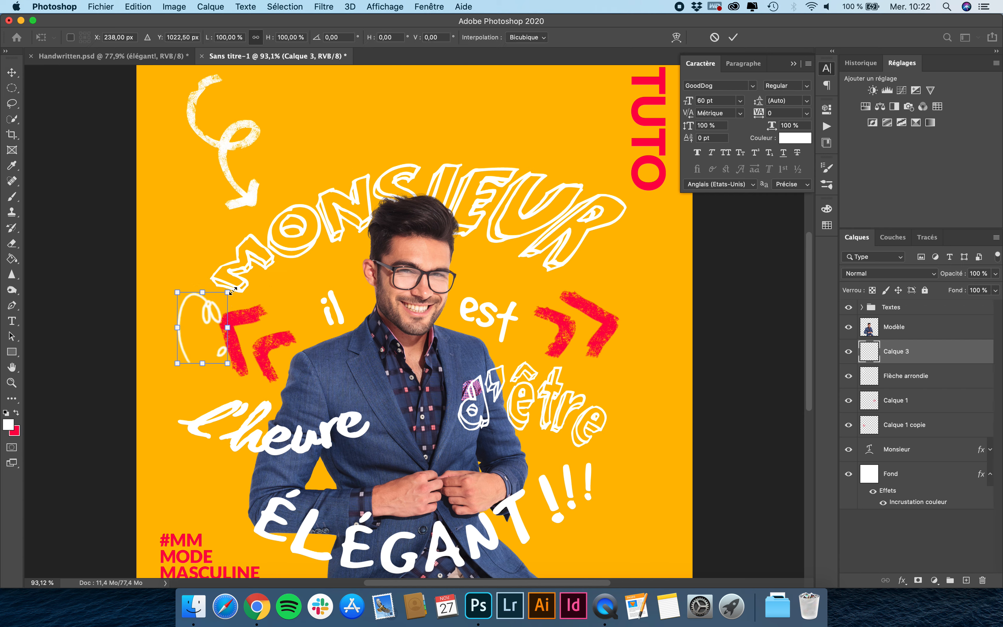
{"action": "mouse_move", "coordinate": [235, 281]}
{"action": "left_mouse_down"}
{"action": "mouse_move", "coordinate": [207, 319]}
{"action": "mouse_move", "coordinate": [384, 279]}
{"action": "mouse_move", "coordinate": [424, 316]}
{"action": "mouse_move", "coordinate": [125, 497]}
{"action": "left_mouse_up"}
{"action": "key", "text": "Return"}
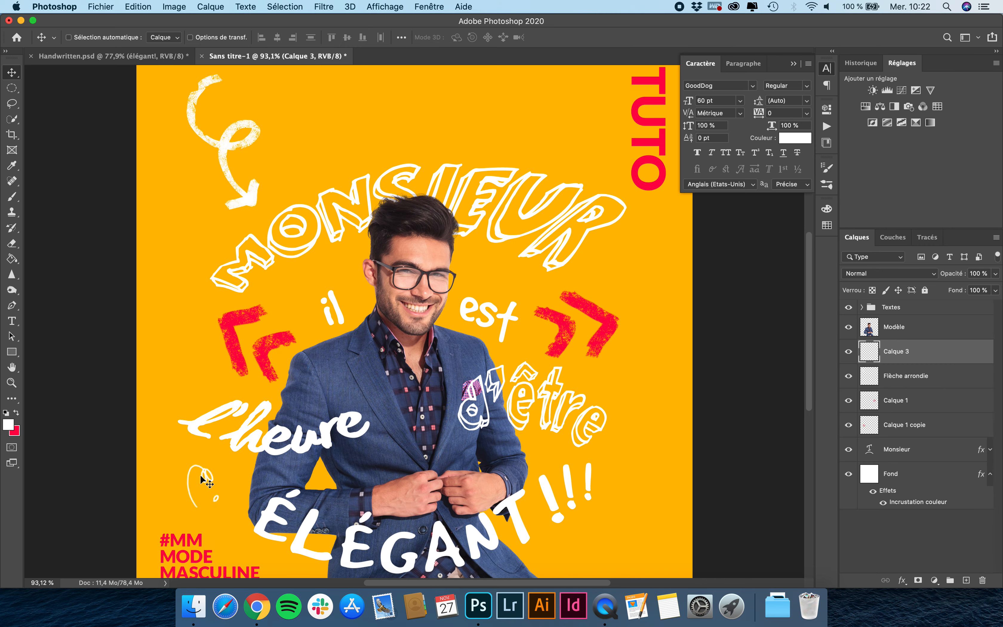
{"action": "scroll", "coordinate": [271, 309], "scroll_direction": "down", "scroll_amount": 2}
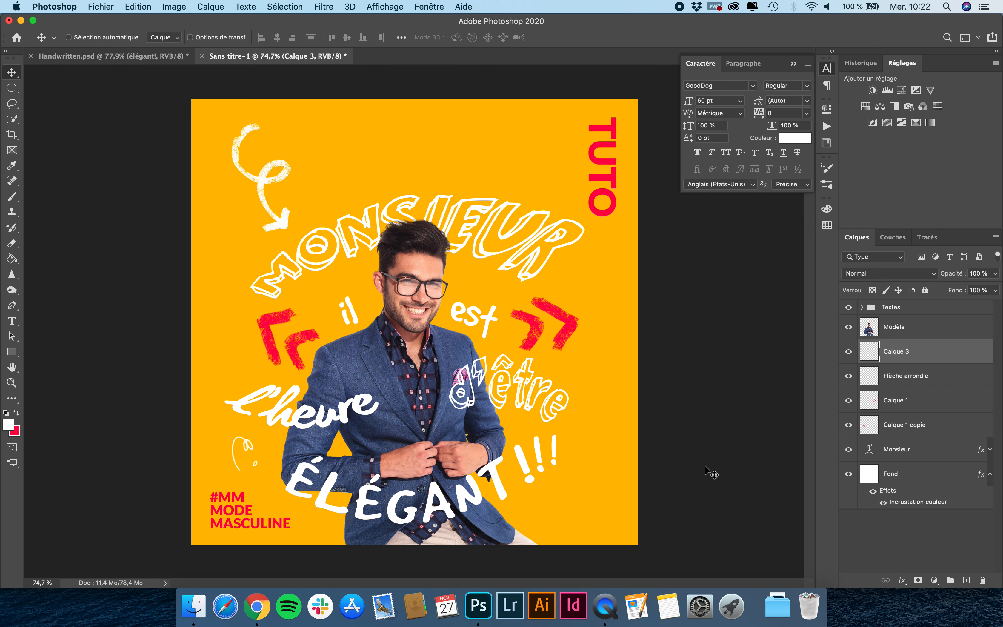
On a new layer, stamp the 62 px coy-dreamer.com flower in red at 115 px and move it below the exclamation marks
{"action": "left_click", "coordinate": [968, 580]}
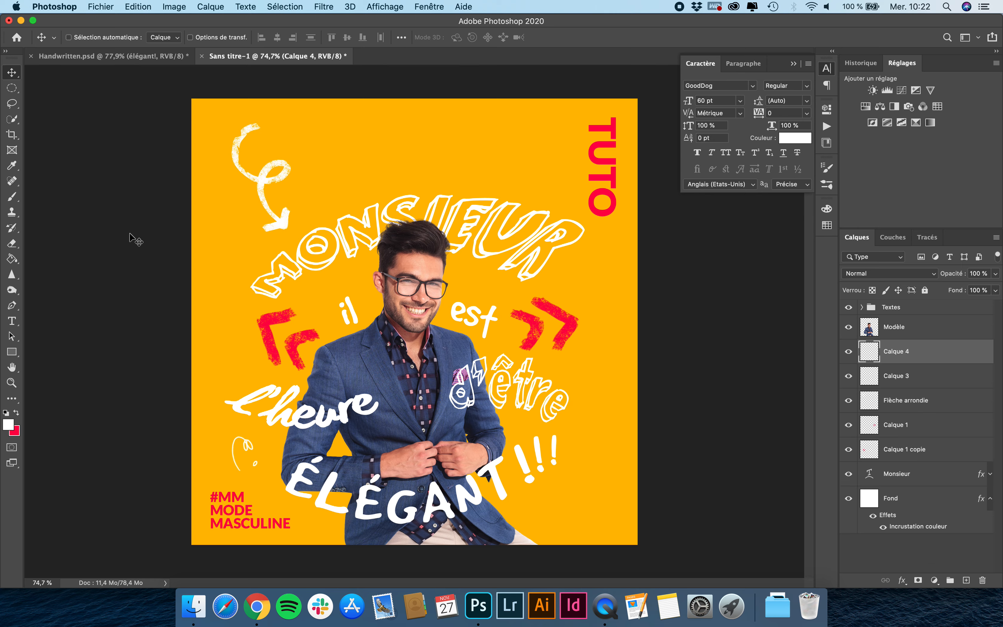
{"action": "left_click", "coordinate": [12, 197]}
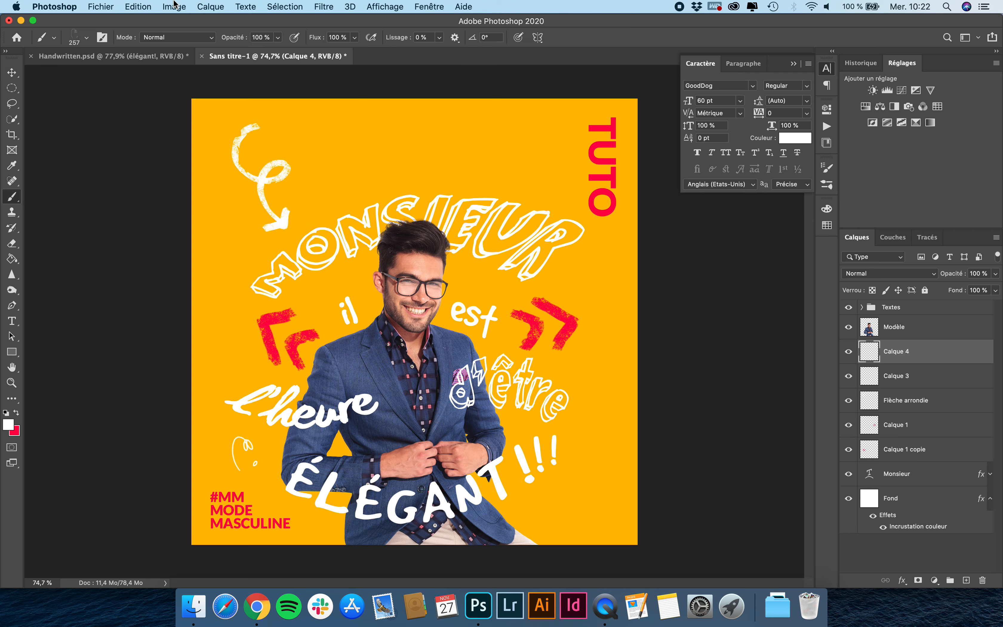
{"action": "left_click", "coordinate": [83, 40]}
{"action": "left_click", "coordinate": [63, 415]}
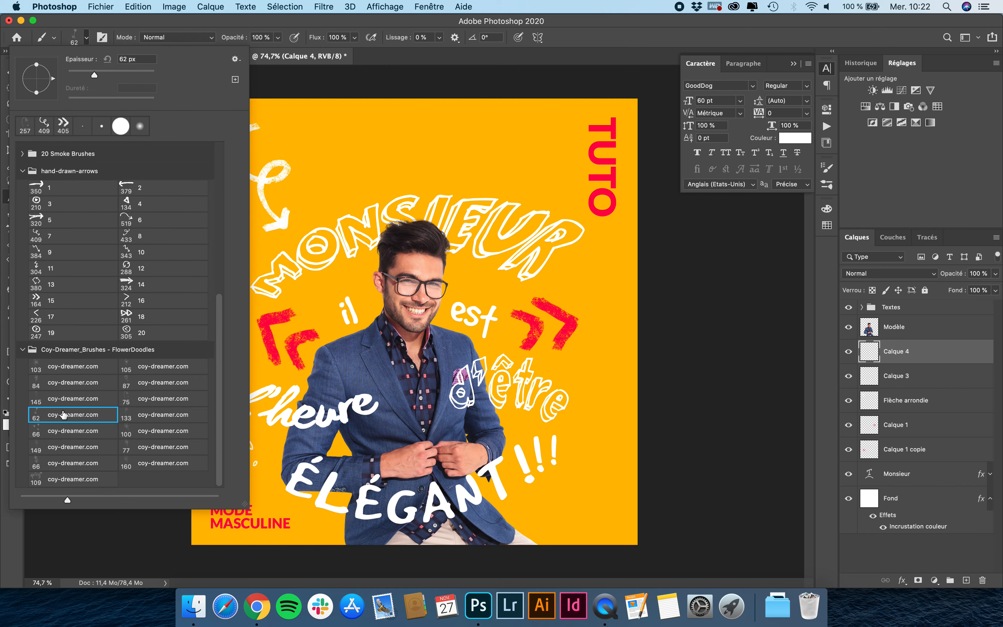
{"action": "left_click_drag", "start_coordinate": [570, 450], "coordinate": [586, 450]}
{"action": "left_click", "coordinate": [17, 414]}
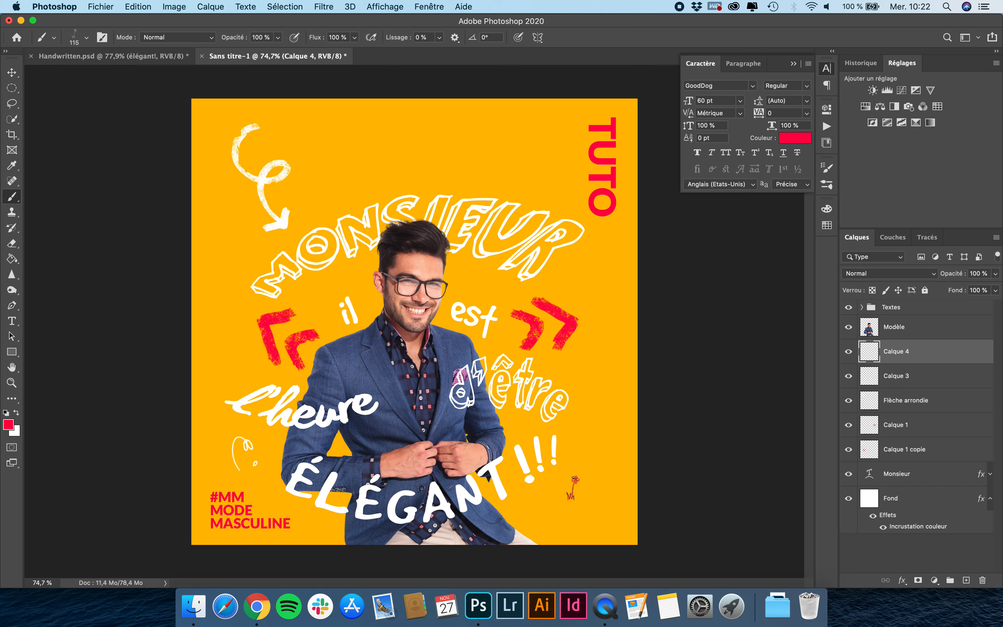
{"action": "left_click", "coordinate": [12, 73]}
{"action": "left_click_drag", "start_coordinate": [586, 454], "coordinate": [543, 473]}
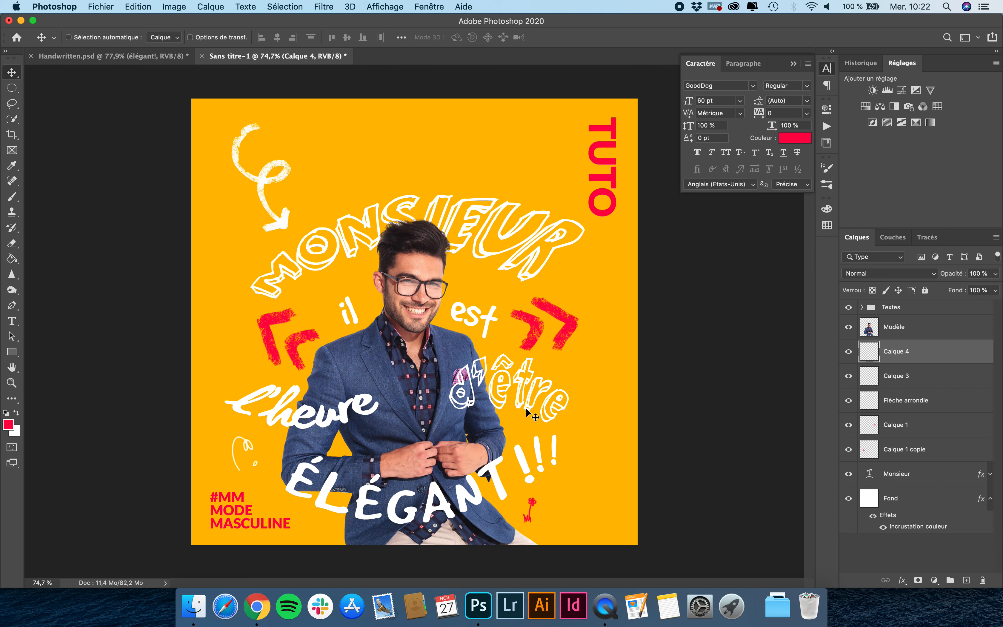
Add a new layer above Calque 4, make white the foreground colour and choose the Arrondi net brush
{"action": "left_click", "coordinate": [966, 580]}
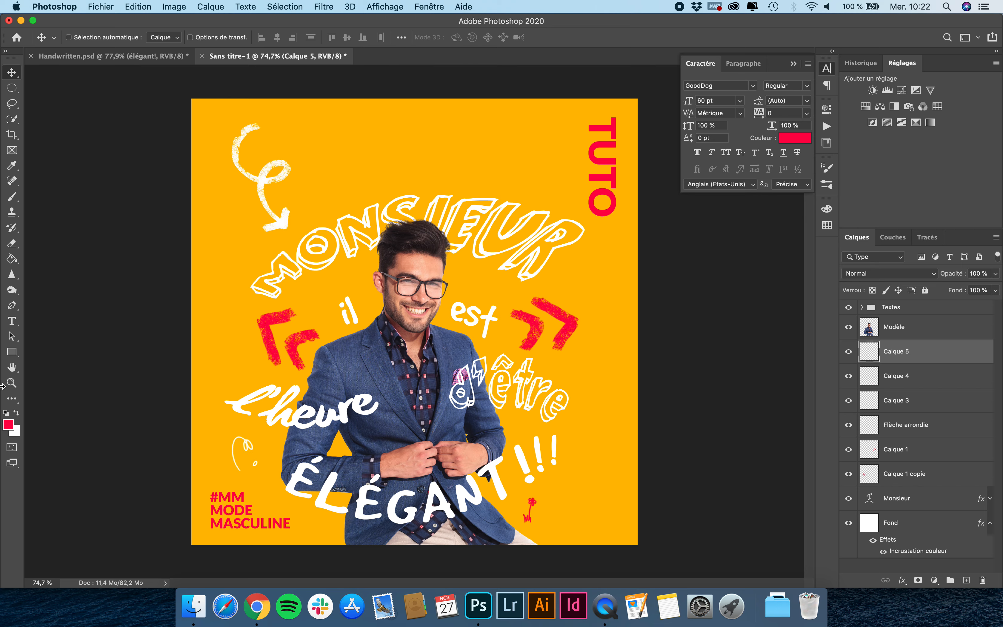
{"action": "left_click", "coordinate": [16, 413]}
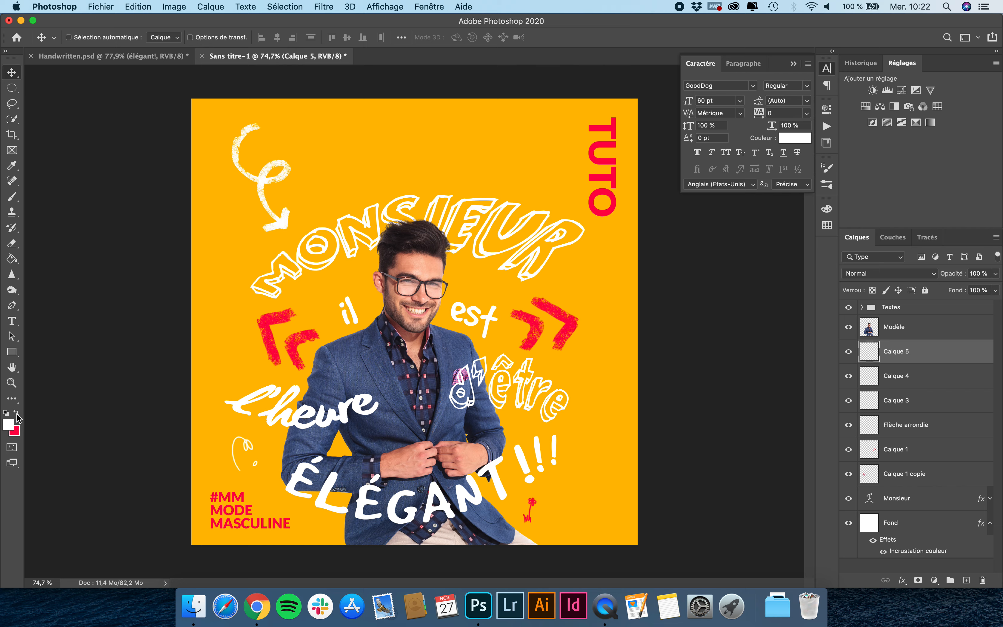
{"action": "left_click", "coordinate": [17, 195]}
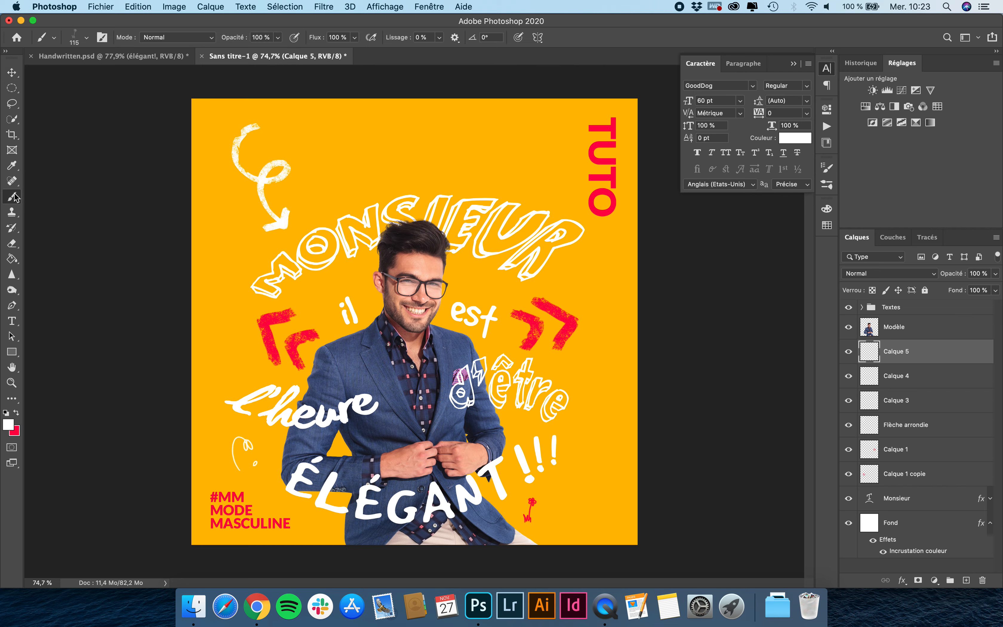
{"action": "left_click", "coordinate": [83, 39]}
{"action": "scroll", "coordinate": [80, 219], "scroll_direction": "up", "scroll_amount": 10}
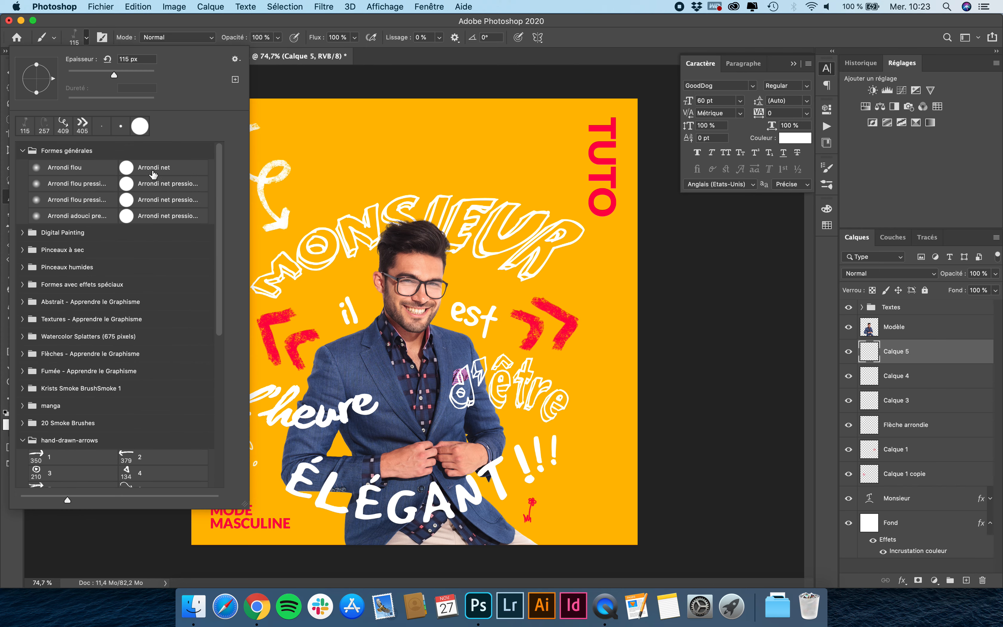
{"action": "left_click", "coordinate": [148, 168]}
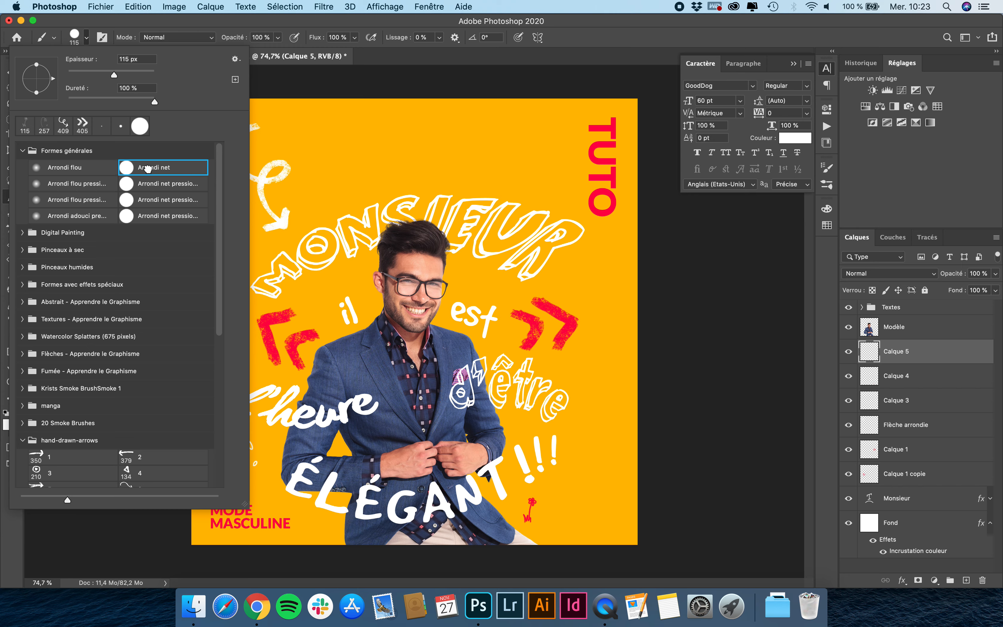
{"action": "left_click", "coordinate": [145, 32]}
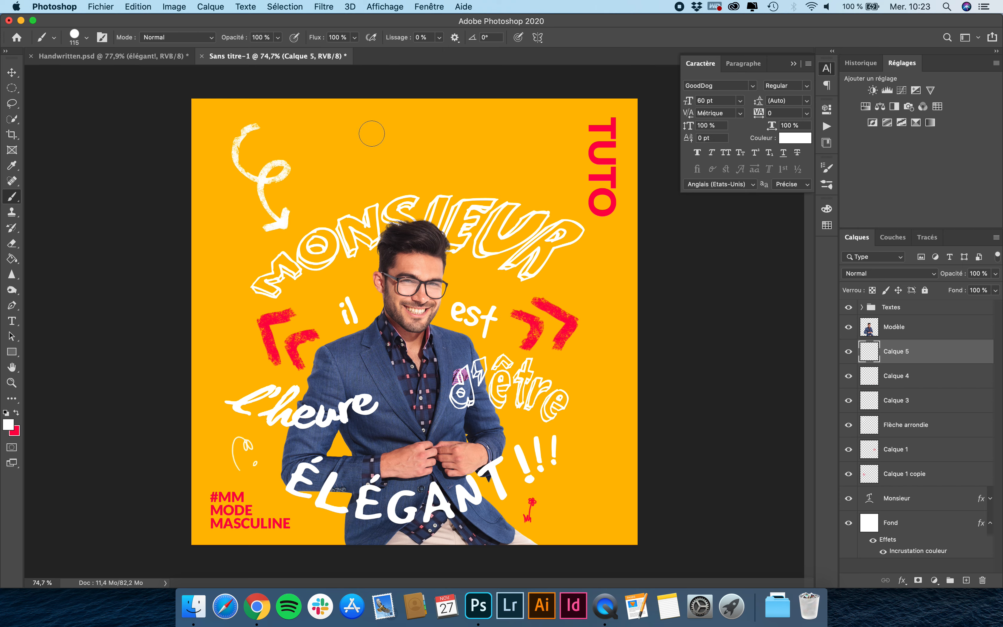
Set the brush smoothing to 100 % and its size to 3 px
{"action": "left_click", "coordinate": [439, 38]}
{"action": "left_click_drag", "start_coordinate": [439, 52], "coordinate": [547, 57]}
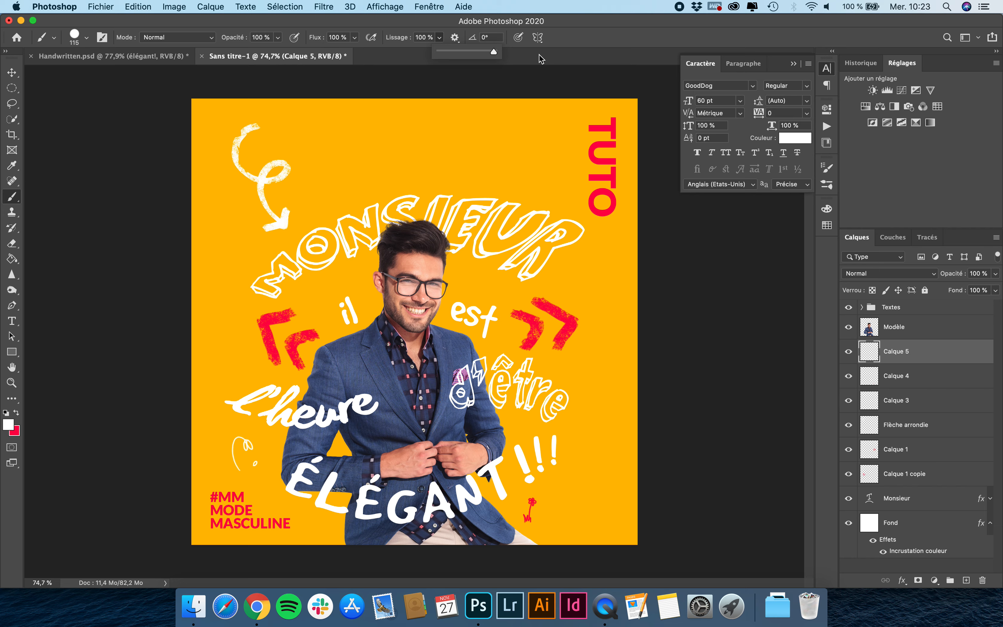
{"action": "left_click", "coordinate": [74, 37]}
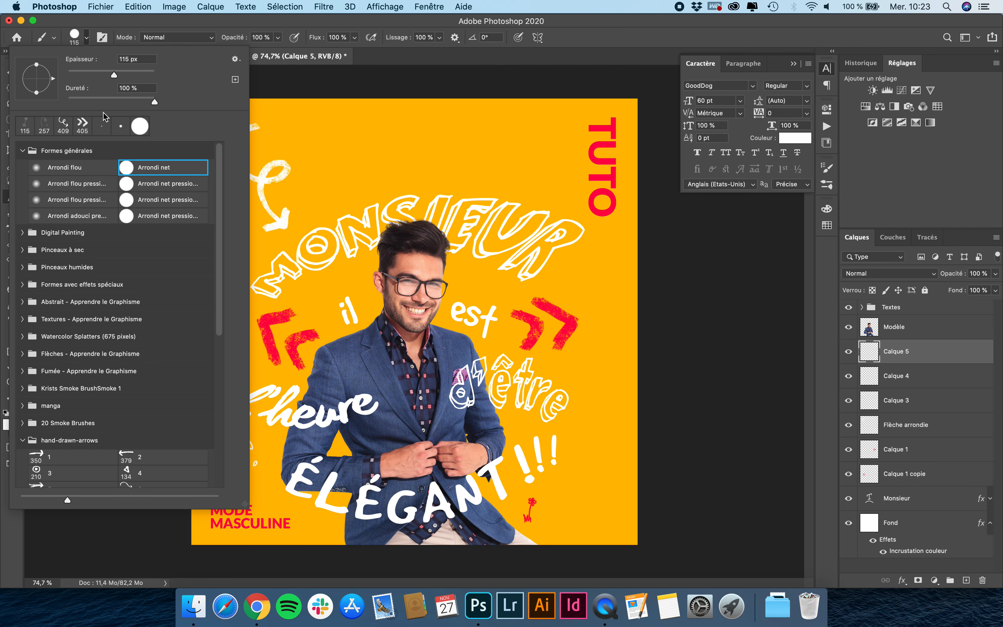
{"action": "left_click", "coordinate": [75, 74]}
{"action": "type", "text": "3"}
{"action": "key", "text": "Return"}
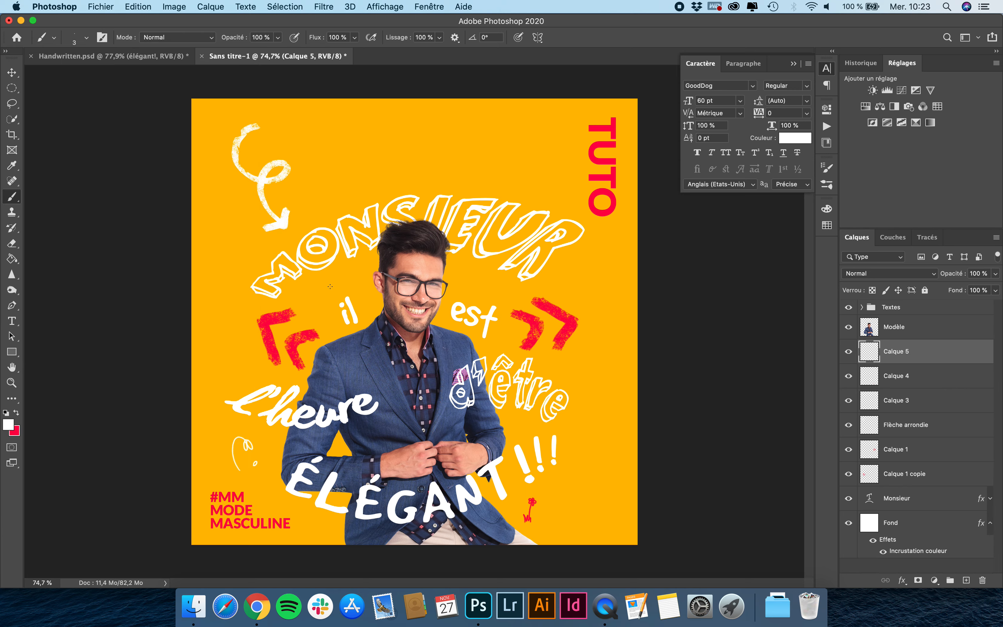
Move the Calque 5 layer above the Textes group and try a 3 px stroke along the jacket lapel
{"action": "scroll", "coordinate": [330, 286], "scroll_direction": "up", "scroll_amount": 10}
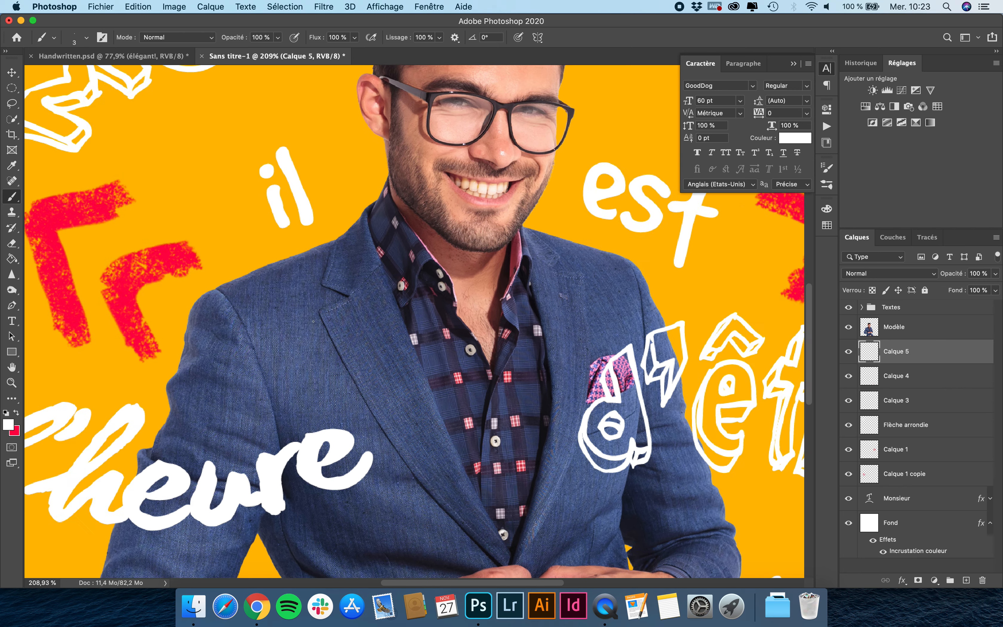
{"action": "scroll", "coordinate": [312, 320], "scroll_direction": "up", "scroll_amount": 2}
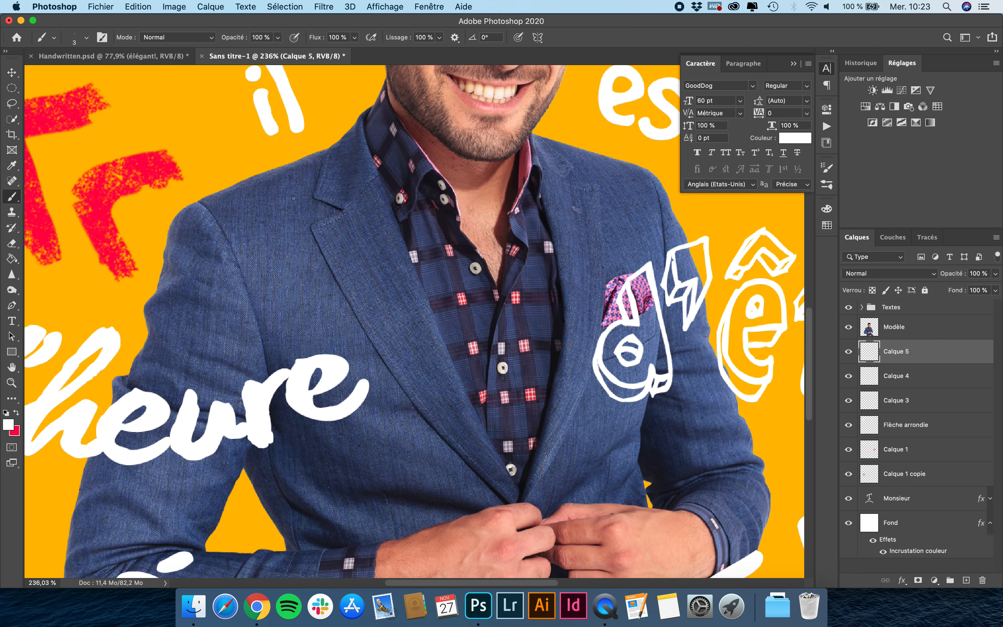
{"action": "key", "text": "super+z"}
{"action": "left_click_drag", "start_coordinate": [904, 352], "coordinate": [918, 305]}
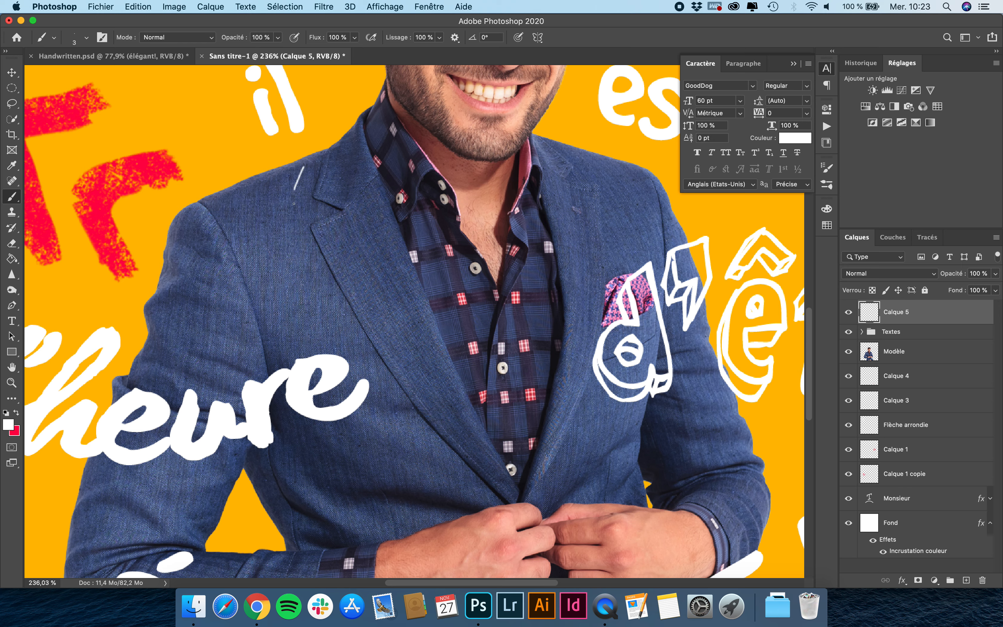
{"action": "mouse_move", "coordinate": [325, 213]}
{"action": "left_mouse_down"}
{"action": "mouse_move", "coordinate": [291, 234]}
{"action": "mouse_move", "coordinate": [357, 331]}
{"action": "left_mouse_up"}
{"action": "key", "text": "super+z"}
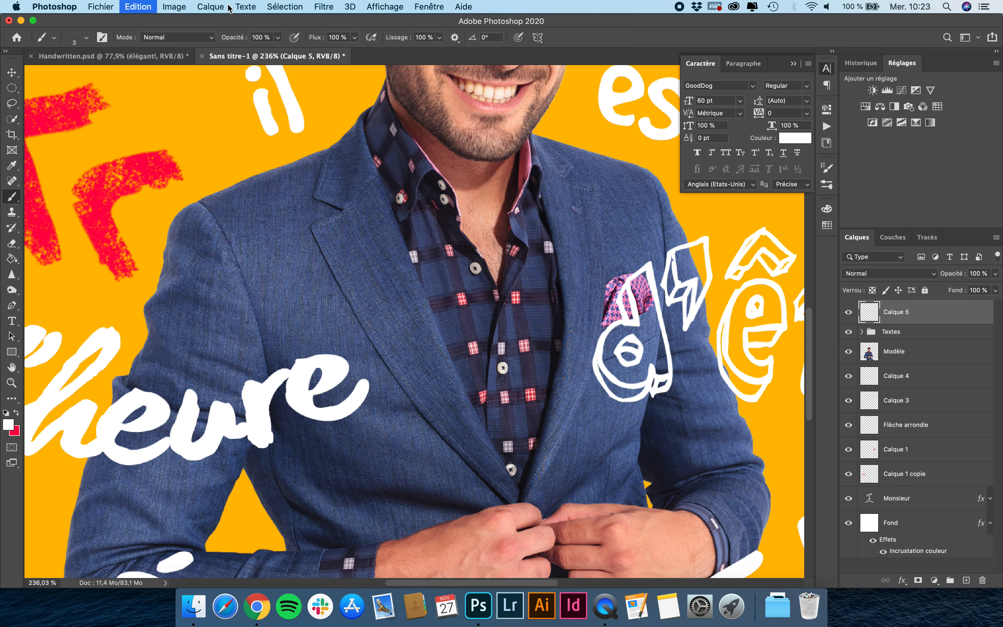
Set the brush size to 5 px and trace the upper outer edges of both jacket lapels in white
{"action": "left_click", "coordinate": [86, 38]}
{"action": "left_click_drag", "start_coordinate": [137, 61], "coordinate": [73, 60]}
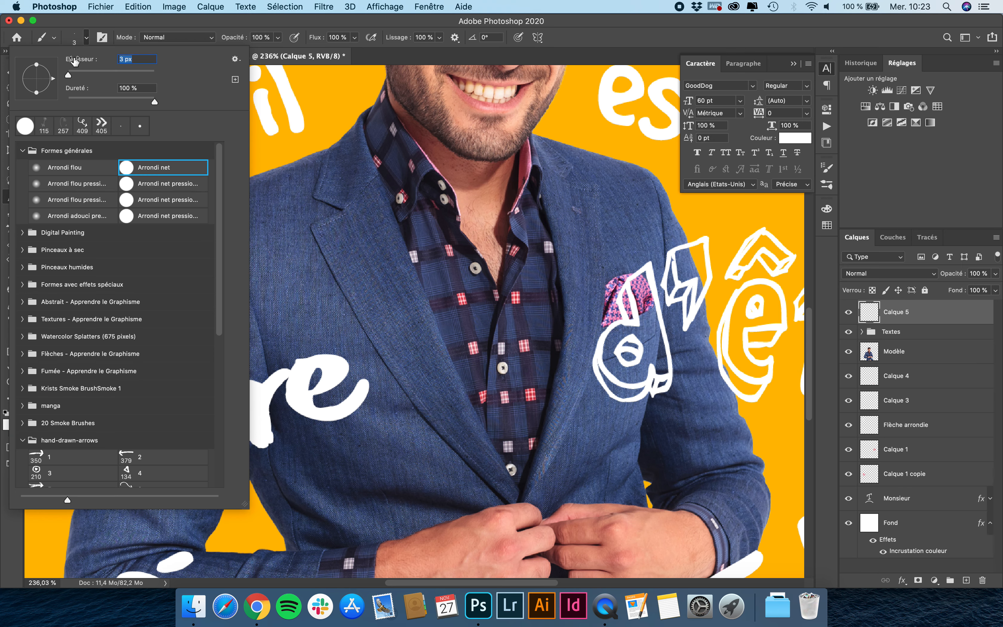
{"action": "type", "text": "5"}
{"action": "key", "text": "Return"}
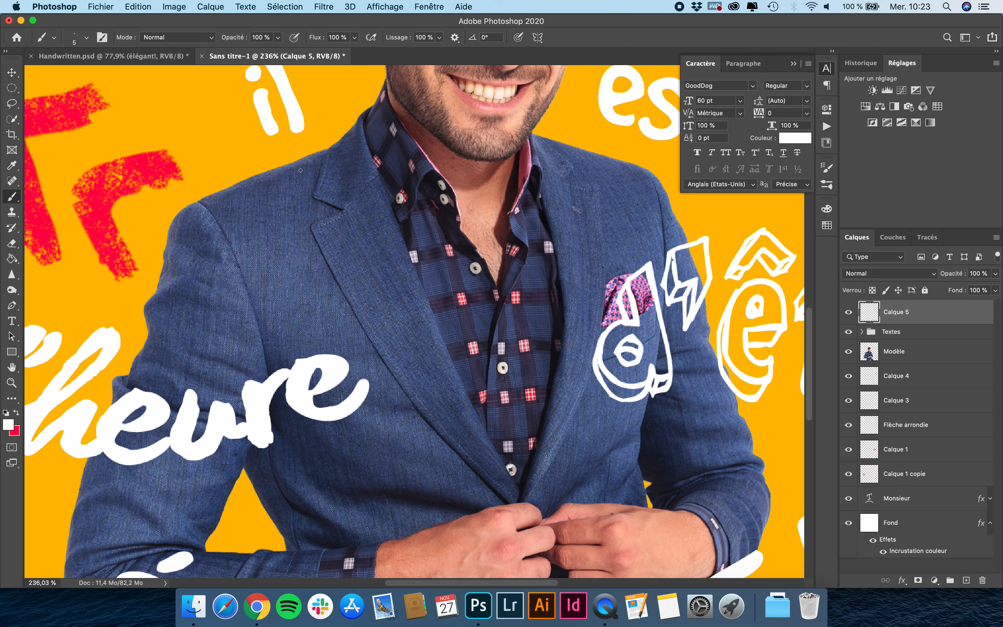
{"action": "mouse_move", "coordinate": [293, 191]}
{"action": "left_mouse_down"}
{"action": "mouse_move", "coordinate": [316, 209]}
{"action": "mouse_move", "coordinate": [295, 234]}
{"action": "mouse_move", "coordinate": [304, 256]}
{"action": "mouse_move", "coordinate": [362, 341]}
{"action": "left_mouse_up"}
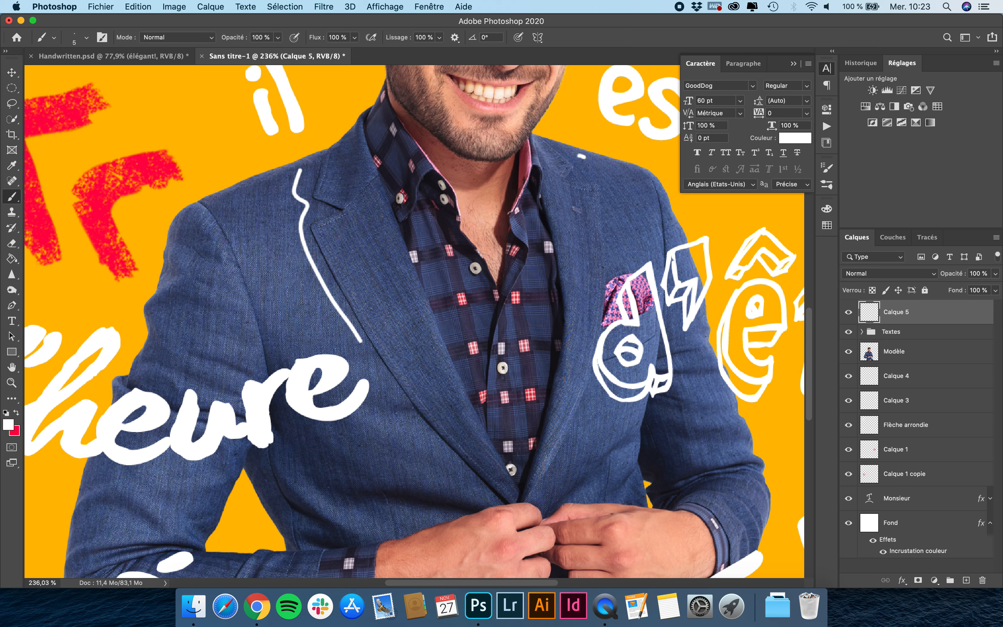
{"action": "left_click_drag", "start_coordinate": [601, 165], "coordinate": [624, 269]}
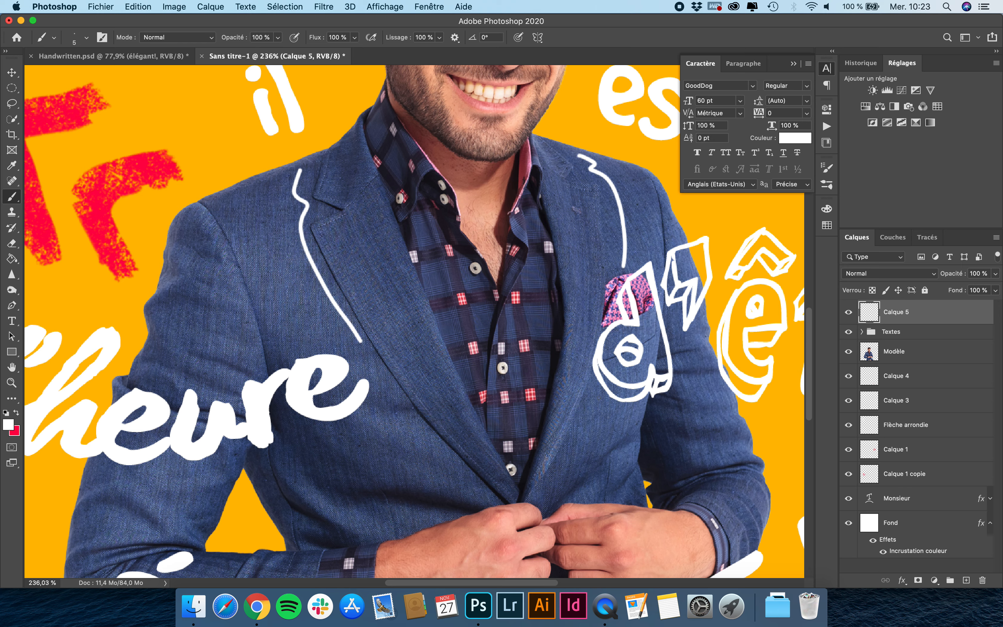
Continue the white lapel outlines below the l'heure and d'être lettering on both sides of the jacket
{"action": "left_click_drag", "start_coordinate": [599, 398], "coordinate": [577, 449]}
{"action": "left_click_drag", "start_coordinate": [381, 376], "coordinate": [446, 469]}
{"action": "key", "text": "super+z"}
{"action": "left_click_drag", "start_coordinate": [376, 370], "coordinate": [449, 454]}
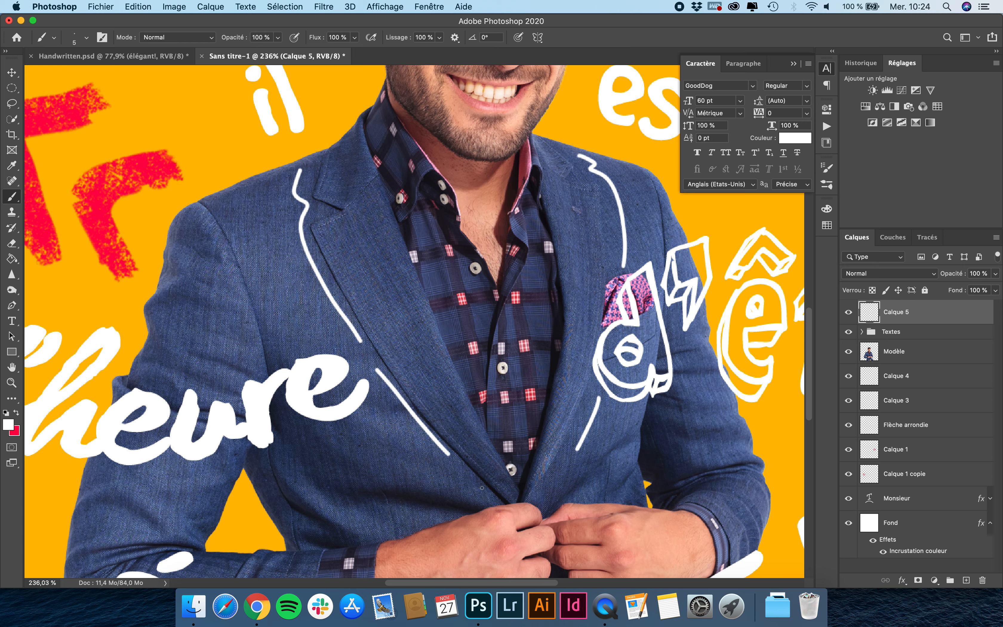
{"action": "key", "text": "super+z"}
{"action": "left_click_drag", "start_coordinate": [377, 371], "coordinate": [455, 473]}
{"action": "scroll", "coordinate": [486, 505], "scroll_direction": "down", "scroll_amount": 5}
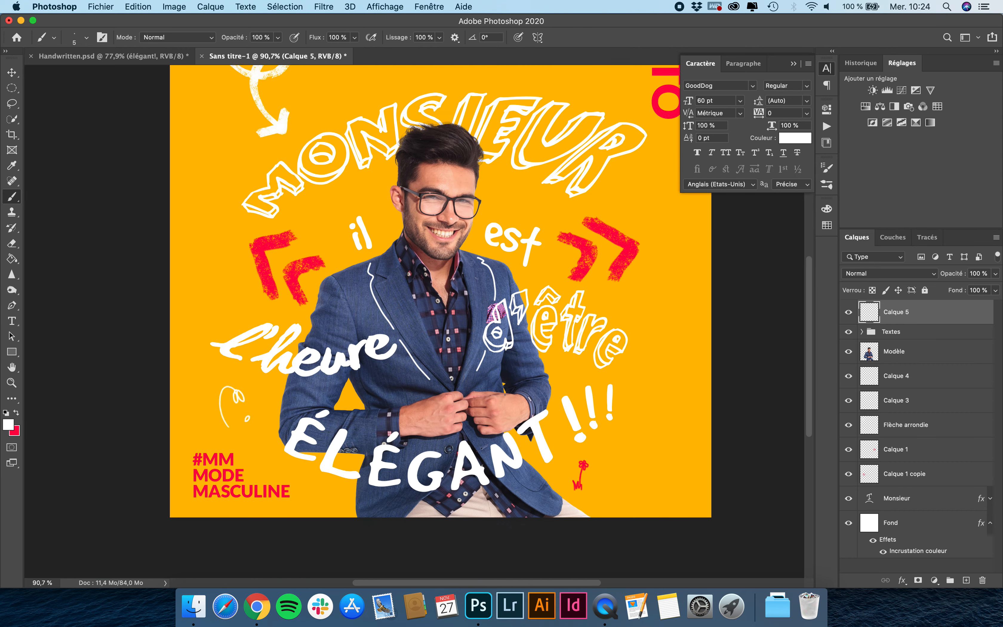
{"action": "scroll", "coordinate": [505, 395], "scroll_direction": "up", "scroll_amount": 3}
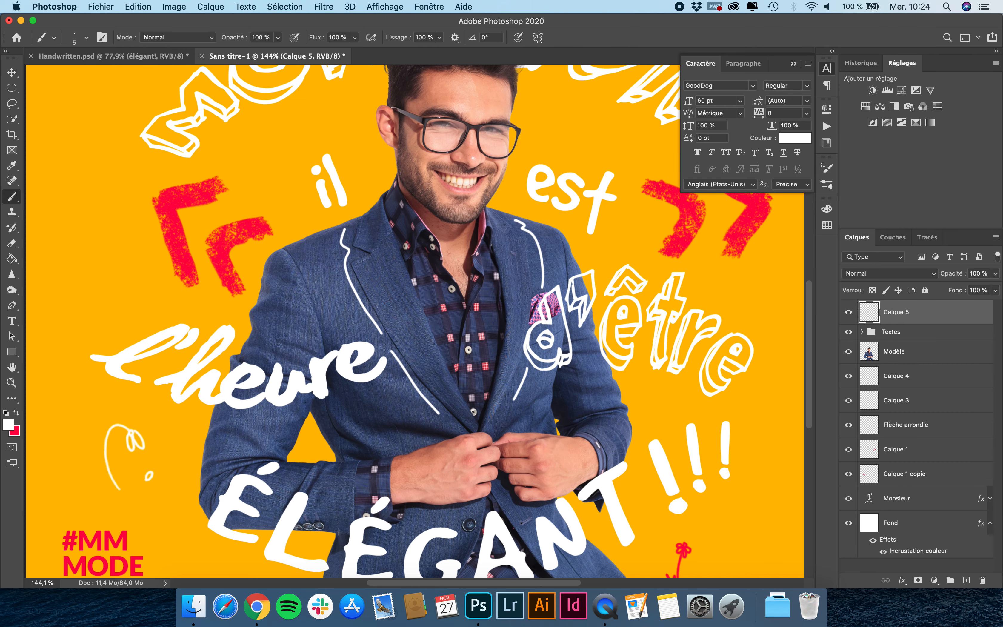
On a new layer, draw a straight white 3 px ray extending outward beside the outer edge of the model's glasses
{"action": "left_click", "coordinate": [966, 580]}
{"action": "scroll", "coordinate": [550, 130], "scroll_direction": "up", "scroll_amount": 3}
{"action": "scroll", "coordinate": [550, 130], "scroll_direction": "up", "scroll_amount": 3}
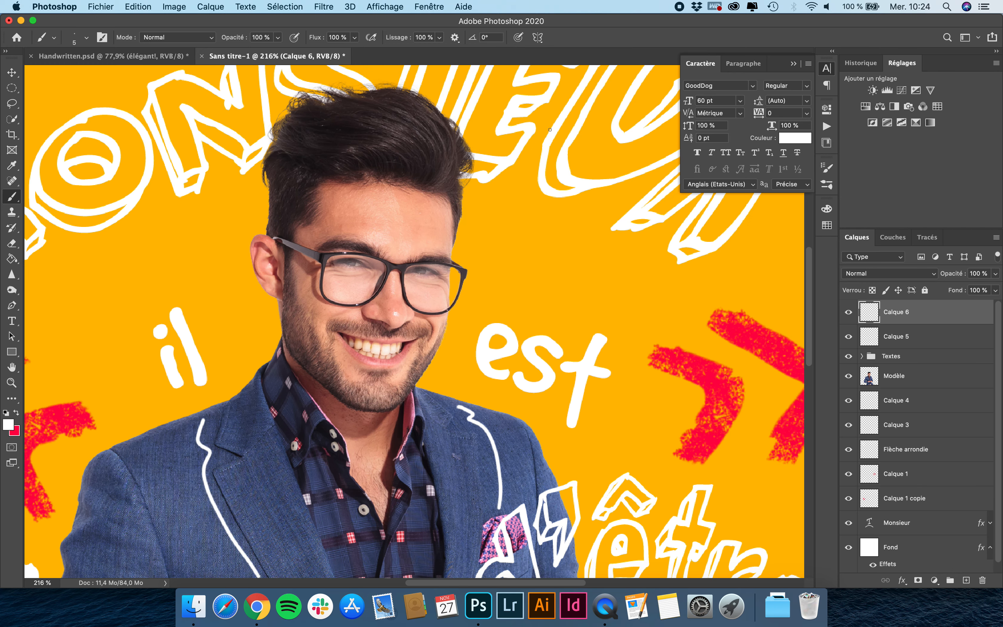
{"action": "scroll", "coordinate": [530, 241], "scroll_direction": "up", "scroll_amount": 2}
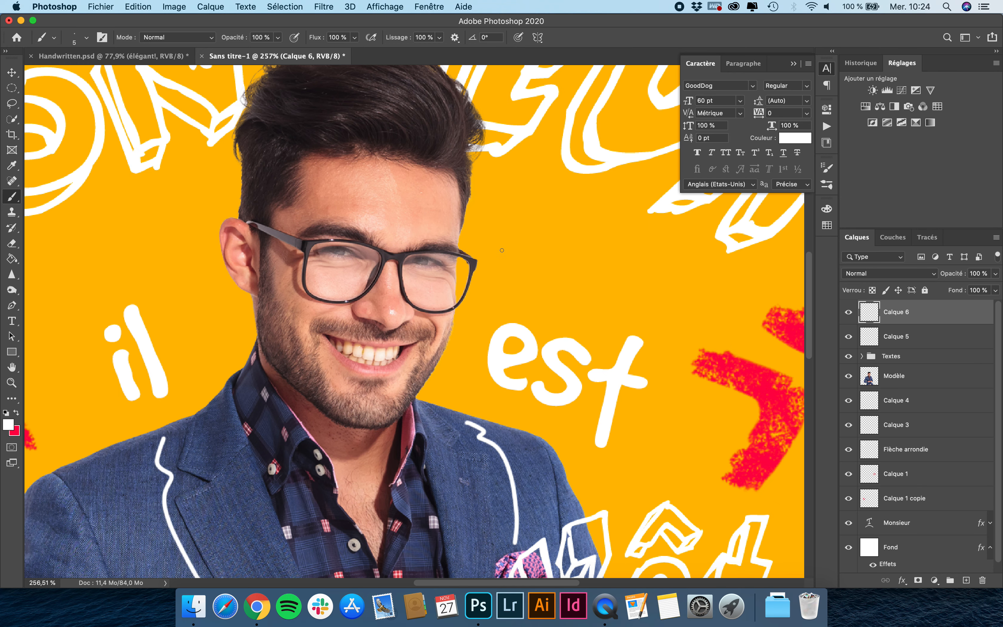
{"action": "left_click_drag", "start_coordinate": [501, 247], "coordinate": [499, 247]}
{"action": "key", "text": "super+plus"}
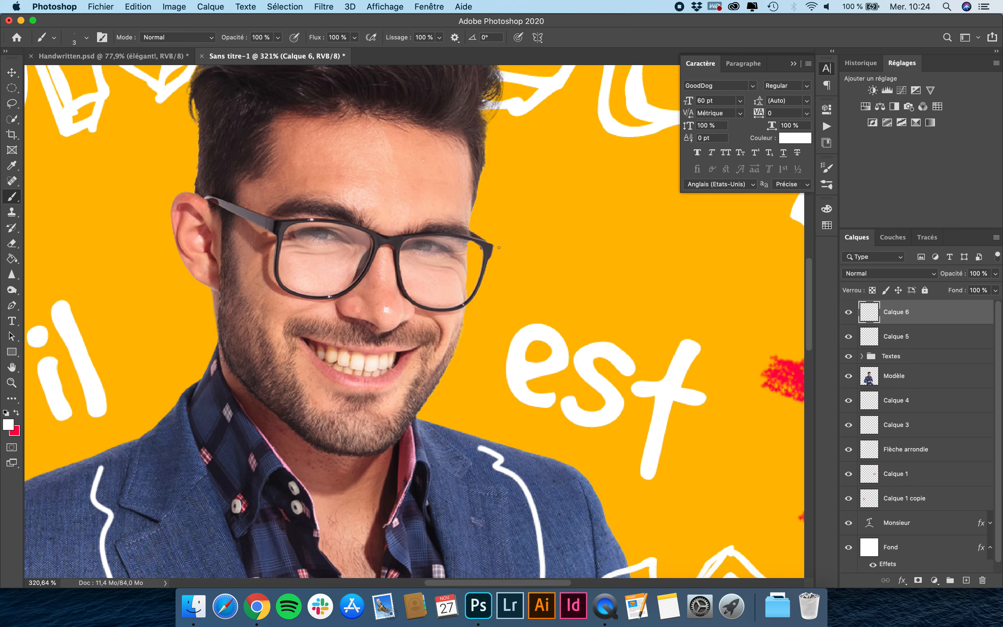
{"action": "scroll", "coordinate": [499, 248], "scroll_direction": "right", "scroll_amount": 2}
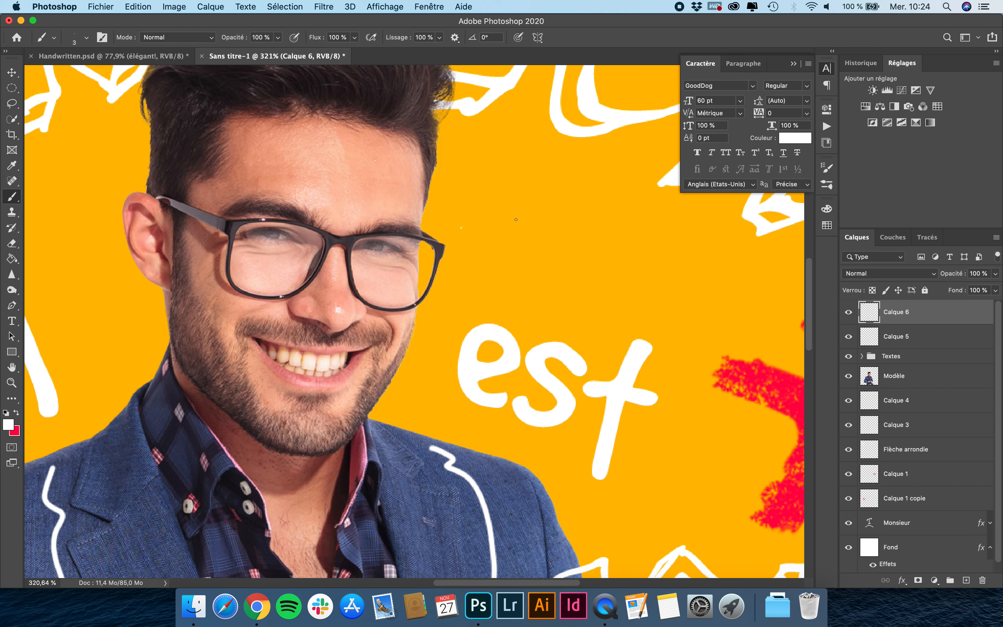
{"action": "left_click", "coordinate": [547, 214], "text": "shift"}
Add three more straight white rays fanning out beneath the first one, between the glasses and the word est
{"action": "key", "text": "super+plus"}
{"action": "scroll", "coordinate": [496, 237], "scroll_direction": "right", "scroll_amount": 1}
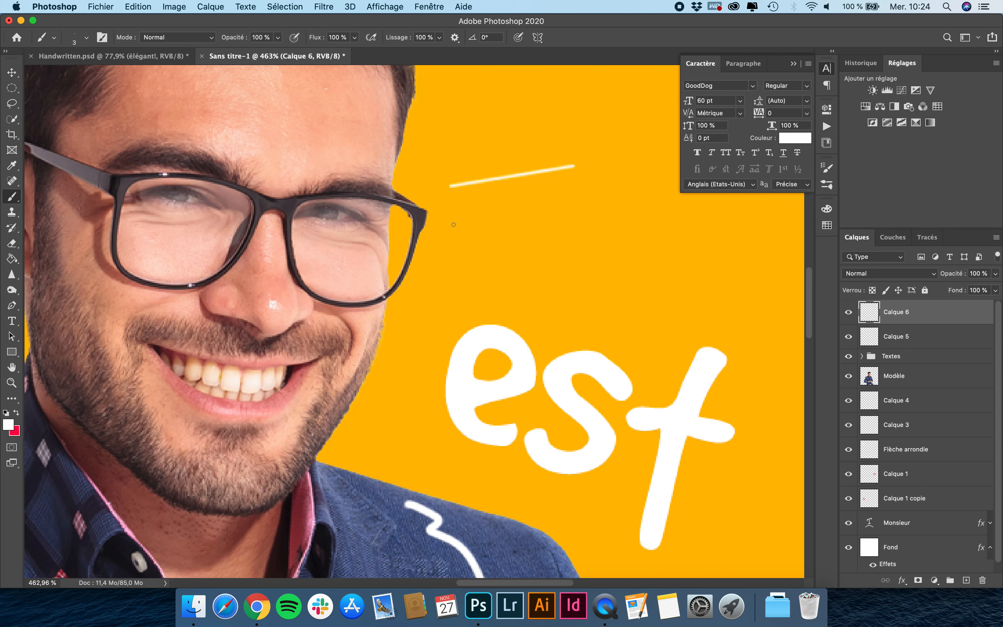
{"action": "left_click", "coordinate": [610, 222], "text": "shift"}
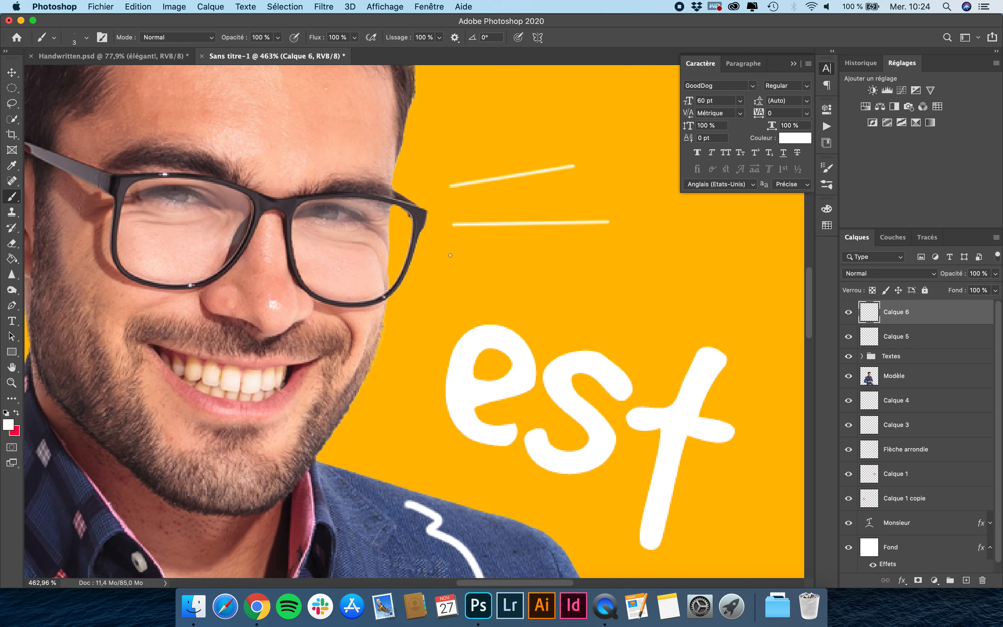
{"action": "left_click", "coordinate": [580, 272], "text": "shift"}
{"action": "left_click", "coordinate": [518, 317], "text": "shift"}
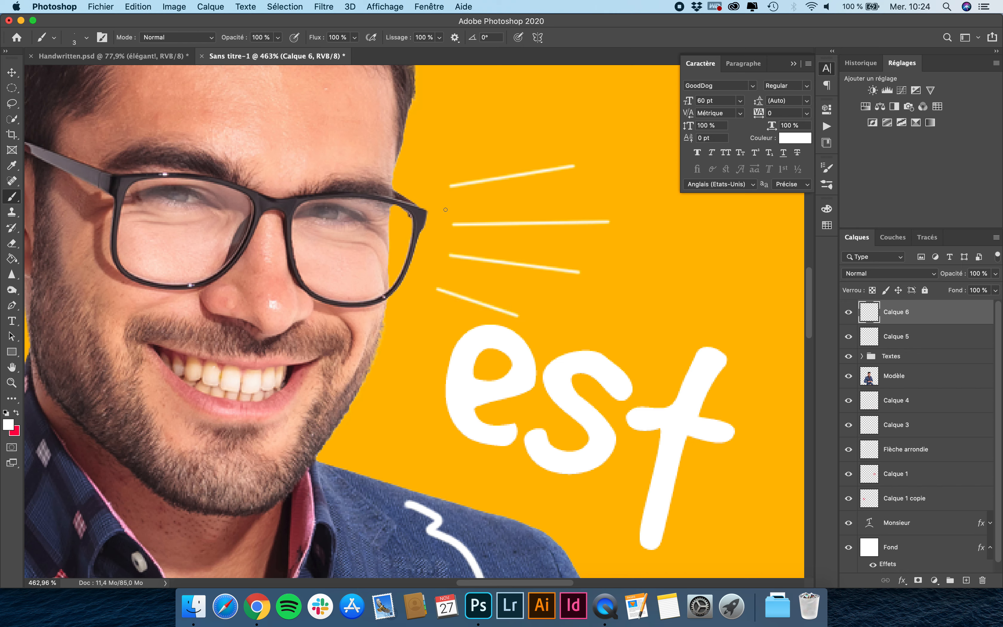
Insert three shorter straight white rays in the gaps between the long rays beside the glasses
{"action": "left_click", "coordinate": [507, 204], "text": "shift"}
{"action": "left_click", "coordinate": [527, 246], "text": "shift"}
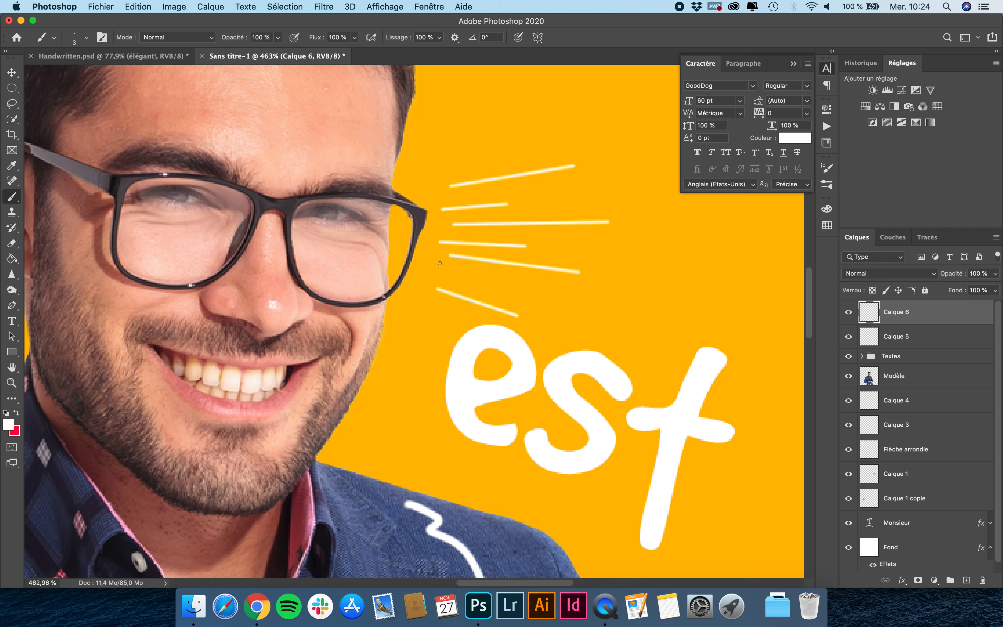
{"action": "left_click", "coordinate": [498, 287], "text": "shift"}
Set the brush size to 5 px
{"action": "key", "text": "super+minus"}
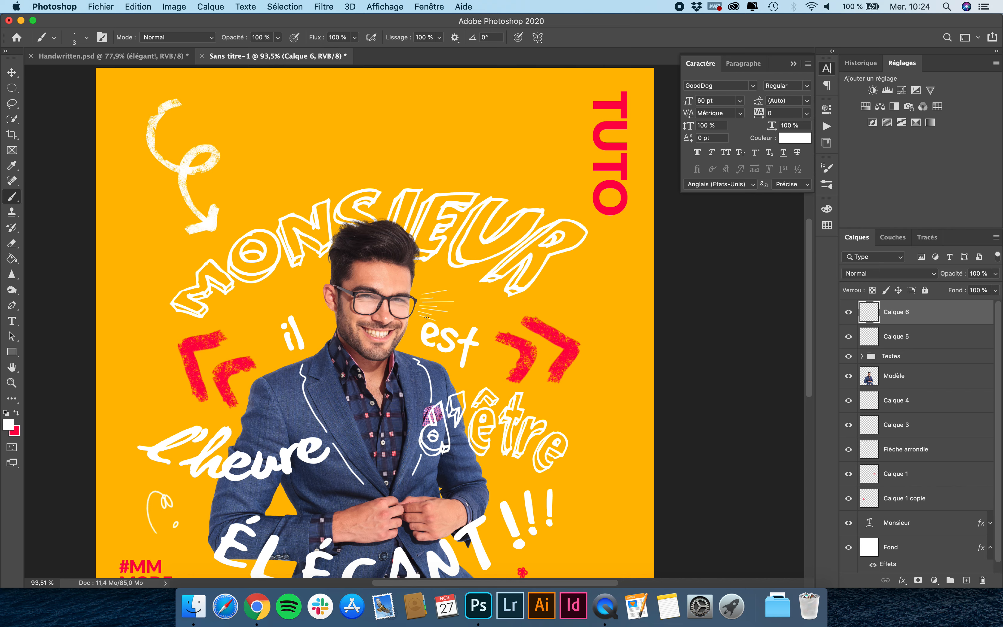
{"action": "scroll", "coordinate": [427, 317], "scroll_direction": "up", "scroll_amount": 2}
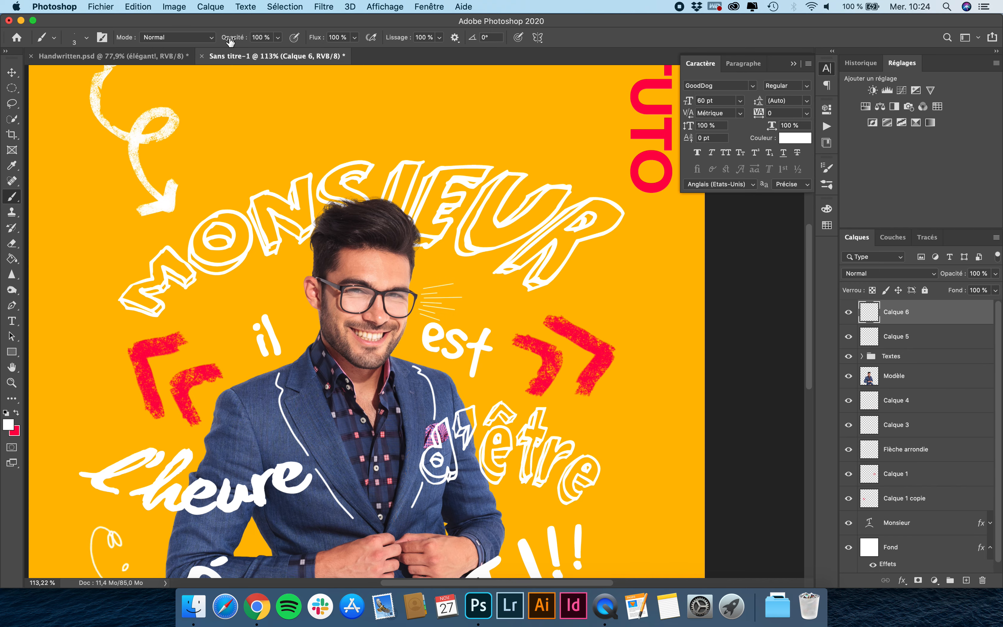
{"action": "left_click", "coordinate": [81, 38]}
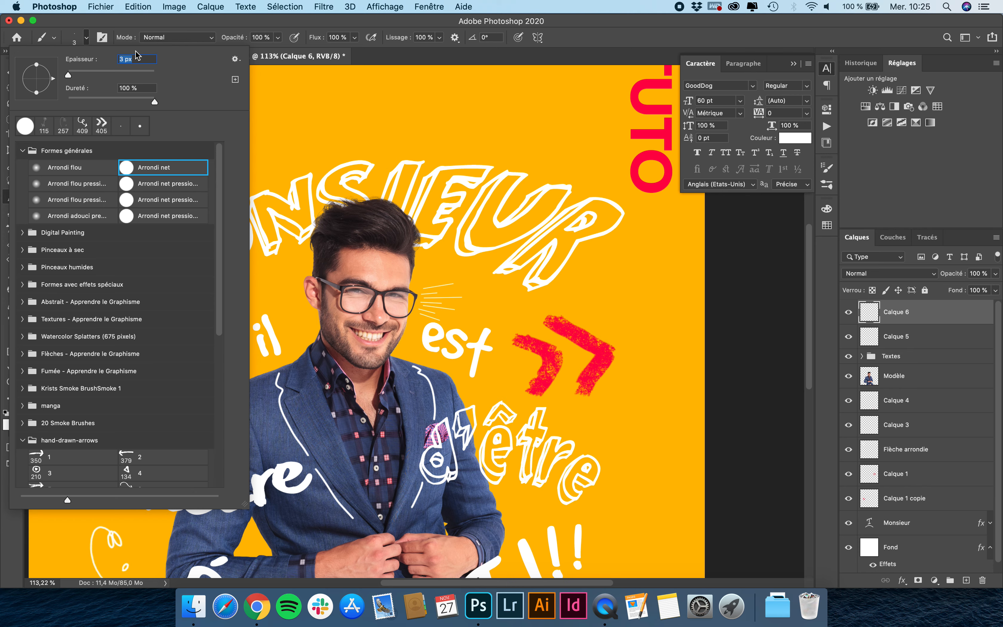
{"action": "type", "text": "5"}
{"action": "key", "text": "Return"}
{"action": "scroll", "coordinate": [232, 343], "scroll_direction": "up", "scroll_amount": 3}
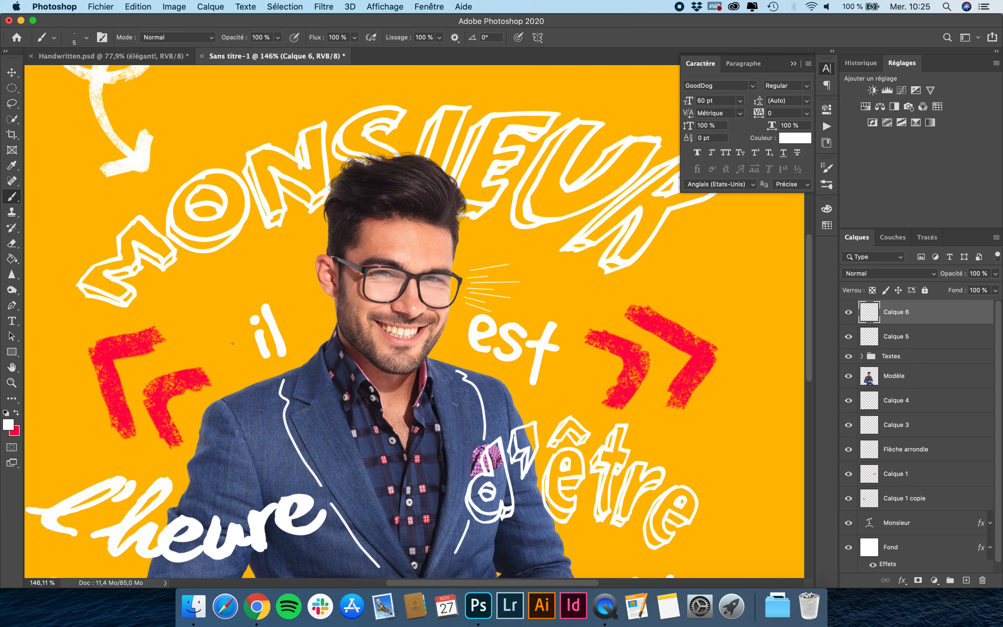
On a new layer, draw a tall curly white line with a 12 px brush from beside MONSIEUR down to l'heure
{"action": "scroll", "coordinate": [233, 343], "scroll_direction": "left", "scroll_amount": 2}
{"action": "left_click", "coordinate": [966, 580]}
{"action": "scroll", "coordinate": [387, 311], "scroll_direction": "left", "scroll_amount": 4}
{"action": "scroll", "coordinate": [387, 312], "scroll_direction": "down", "scroll_amount": 1}
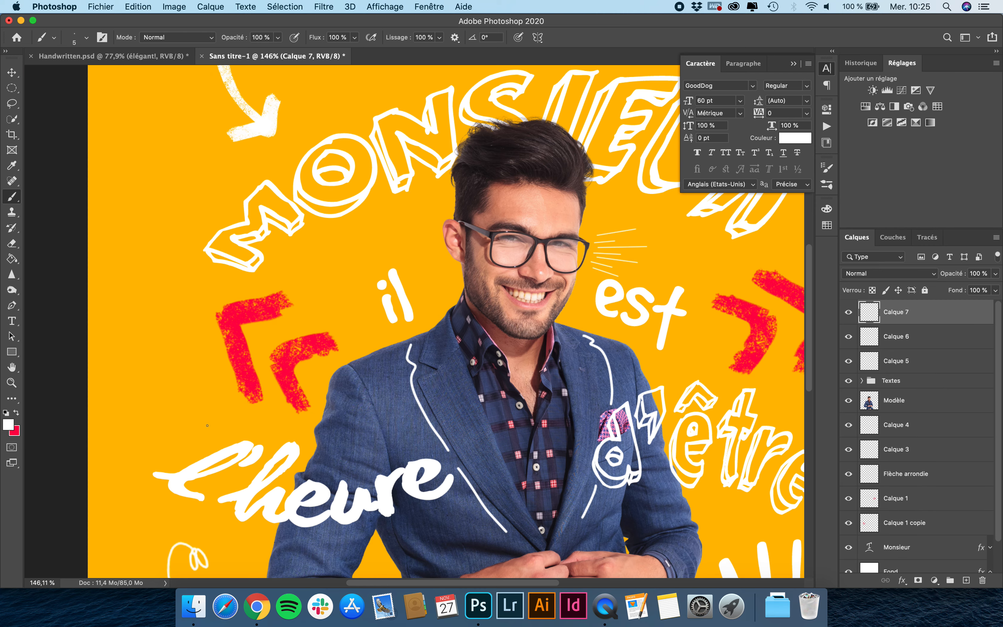
{"action": "left_click_drag", "start_coordinate": [187, 378], "coordinate": [193, 378]}
{"action": "mouse_move", "coordinate": [253, 421]}
{"action": "left_mouse_down"}
{"action": "mouse_move", "coordinate": [192, 418]}
{"action": "mouse_move", "coordinate": [197, 389]}
{"action": "mouse_move", "coordinate": [205, 407]}
{"action": "mouse_move", "coordinate": [173, 428]}
{"action": "mouse_move", "coordinate": [154, 398]}
{"action": "mouse_move", "coordinate": [175, 369]}
{"action": "mouse_move", "coordinate": [182, 376]}
{"action": "mouse_move", "coordinate": [154, 402]}
{"action": "mouse_move", "coordinate": [117, 329]}
{"action": "mouse_move", "coordinate": [166, 240]}
{"action": "mouse_move", "coordinate": [183, 282]}
{"action": "mouse_move", "coordinate": [128, 293]}
{"action": "mouse_move", "coordinate": [223, 146]}
{"action": "left_mouse_up"}
On another new layer, draw a short wavy white 12 px line in the empty area above MONSIEUR
{"action": "scroll", "coordinate": [223, 146], "scroll_direction": "down", "scroll_amount": 5}
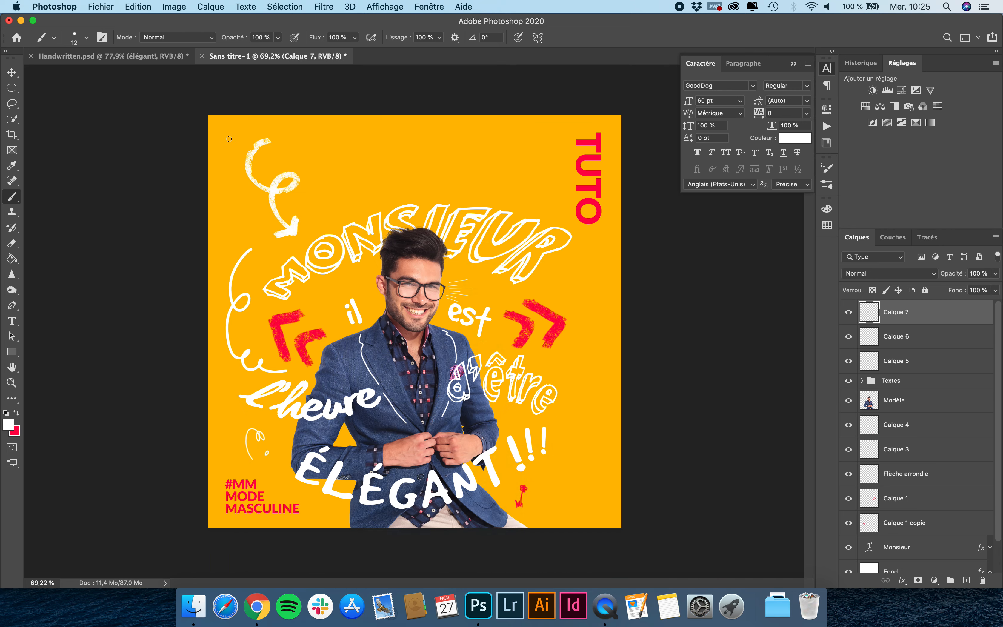
{"action": "scroll", "coordinate": [338, 266], "scroll_direction": "up", "scroll_amount": 1}
{"action": "scroll", "coordinate": [338, 265], "scroll_direction": "up", "scroll_amount": 3}
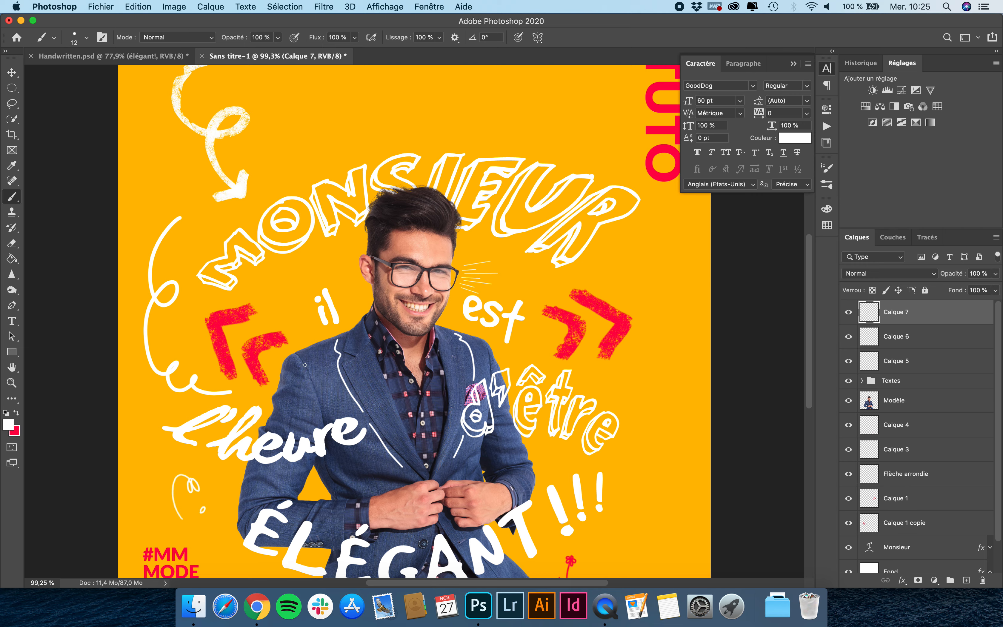
{"action": "scroll", "coordinate": [305, 365], "scroll_direction": "up", "scroll_amount": 5}
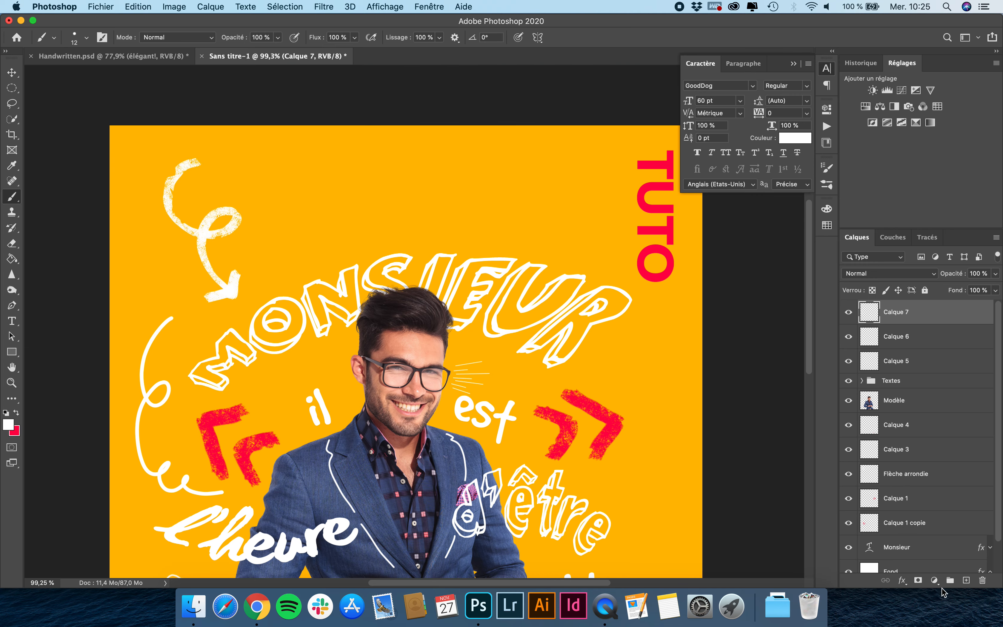
{"action": "left_click", "coordinate": [966, 580]}
{"action": "scroll", "coordinate": [337, 209], "scroll_direction": "up", "scroll_amount": 3}
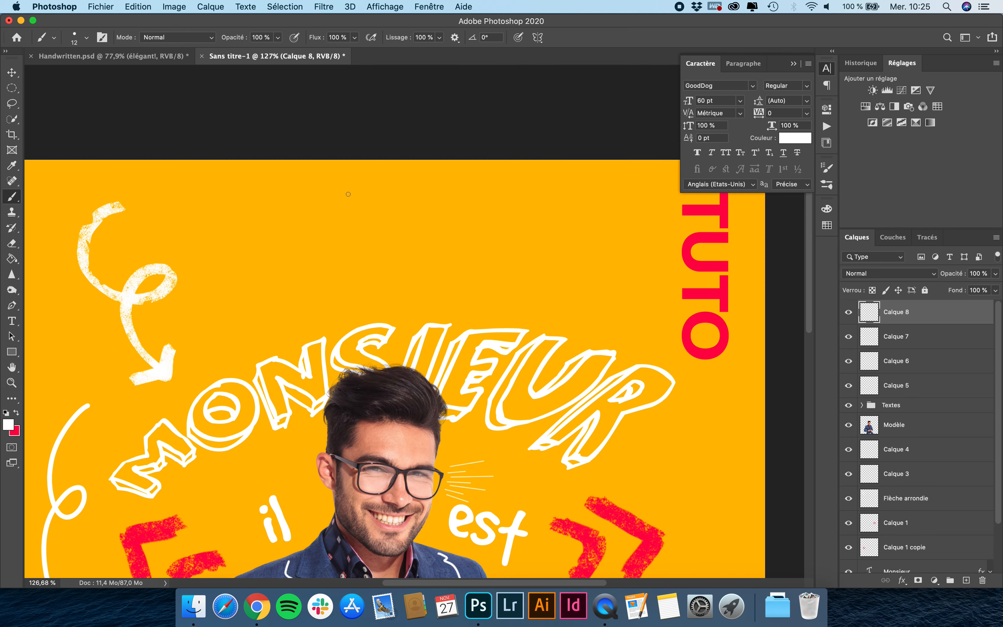
{"action": "mouse_move", "coordinate": [309, 224]}
{"action": "left_mouse_down"}
{"action": "mouse_move", "coordinate": [326, 201]}
{"action": "mouse_move", "coordinate": [345, 226]}
{"action": "mouse_move", "coordinate": [375, 196]}
{"action": "mouse_move", "coordinate": [406, 226]}
{"action": "mouse_move", "coordinate": [425, 192]}
{"action": "mouse_move", "coordinate": [448, 213]}
{"action": "mouse_move", "coordinate": [474, 189]}
{"action": "left_mouse_up"}
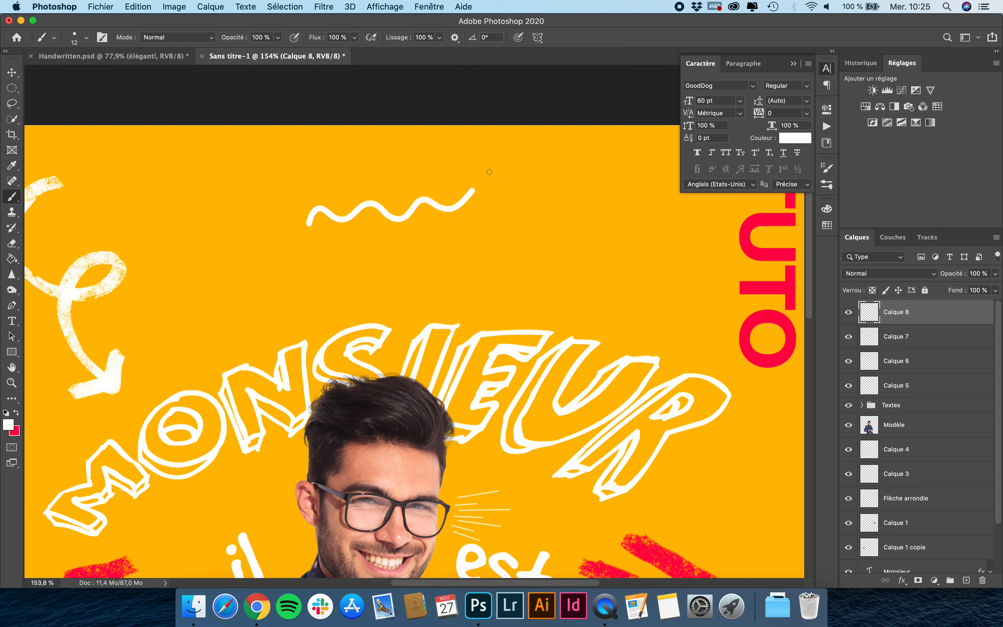
Duplicate the wavy line twice and stack the copies at even distances beneath the original
{"action": "left_click", "coordinate": [11, 72]}
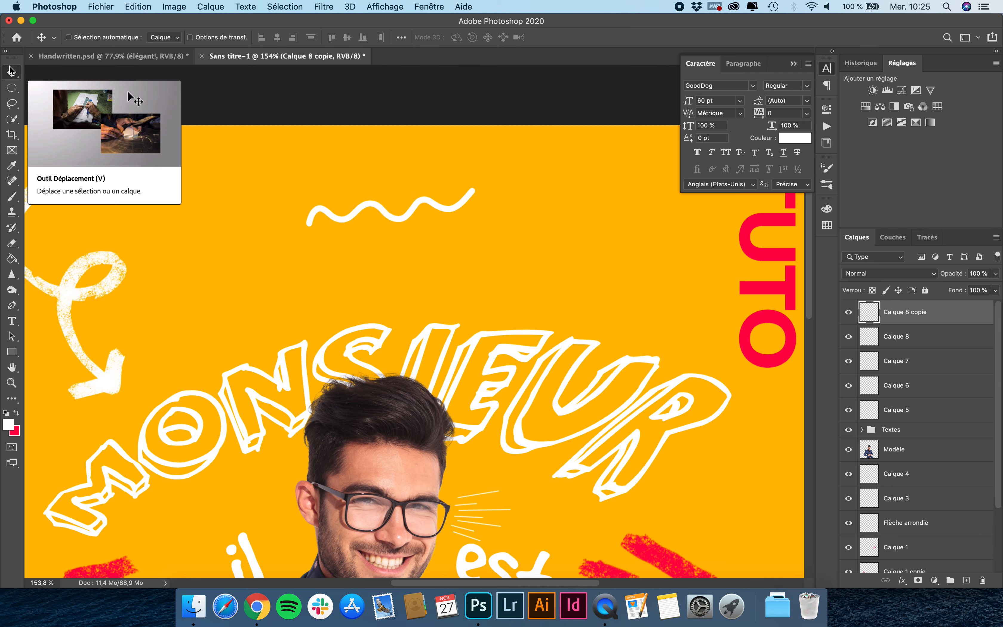
{"action": "left_click_drag", "start_coordinate": [353, 192], "coordinate": [374, 235]}
Scale the three wavy line layers together to about 79 % and position them above the word MONSIEUR
{"action": "left_click", "coordinate": [914, 365], "text": "shift"}
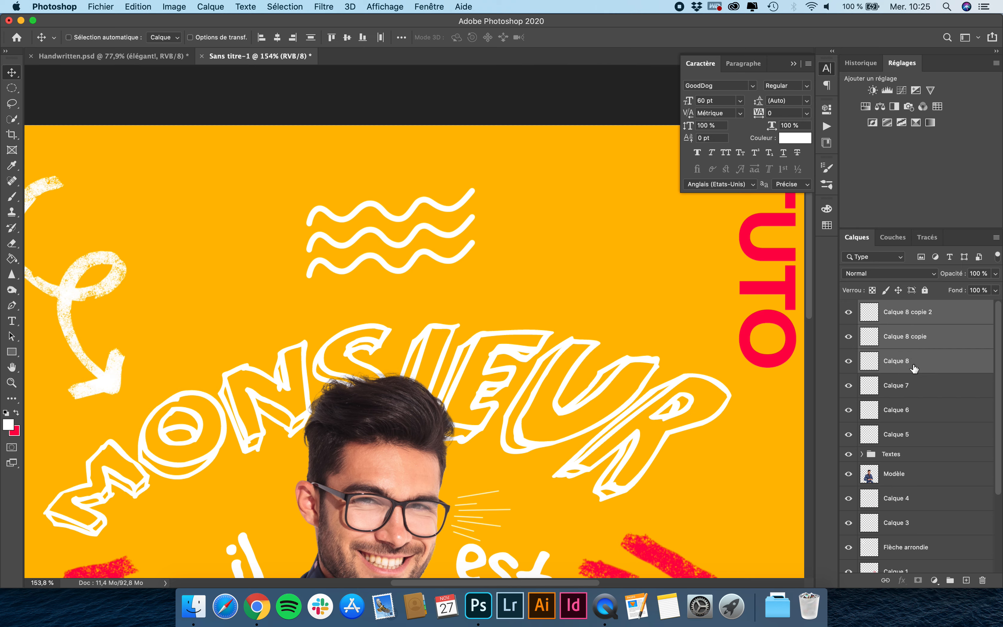
{"action": "left_click_drag", "start_coordinate": [444, 207], "coordinate": [426, 217]}
{"action": "key", "text": "ctrl+t"}
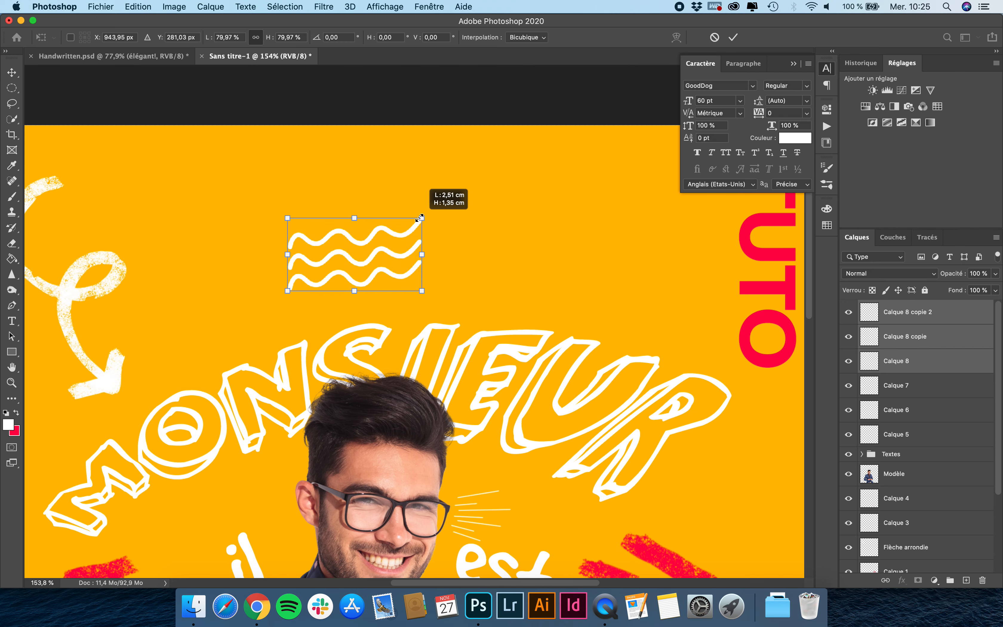
{"action": "left_click_drag", "start_coordinate": [378, 271], "coordinate": [406, 273]}
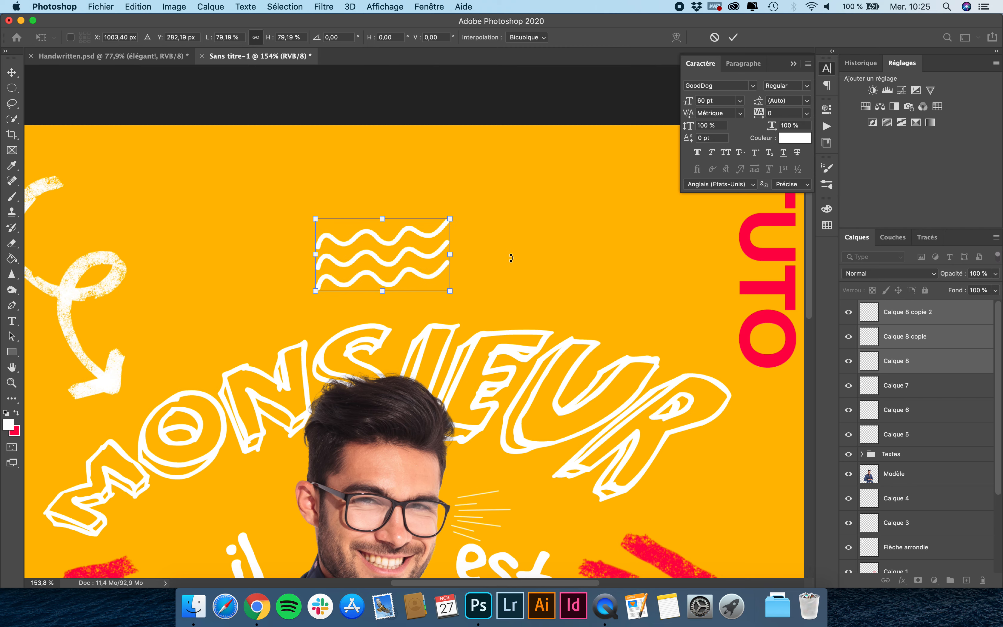
{"action": "key", "text": "Return"}
{"action": "key", "text": "ctrl+0"}
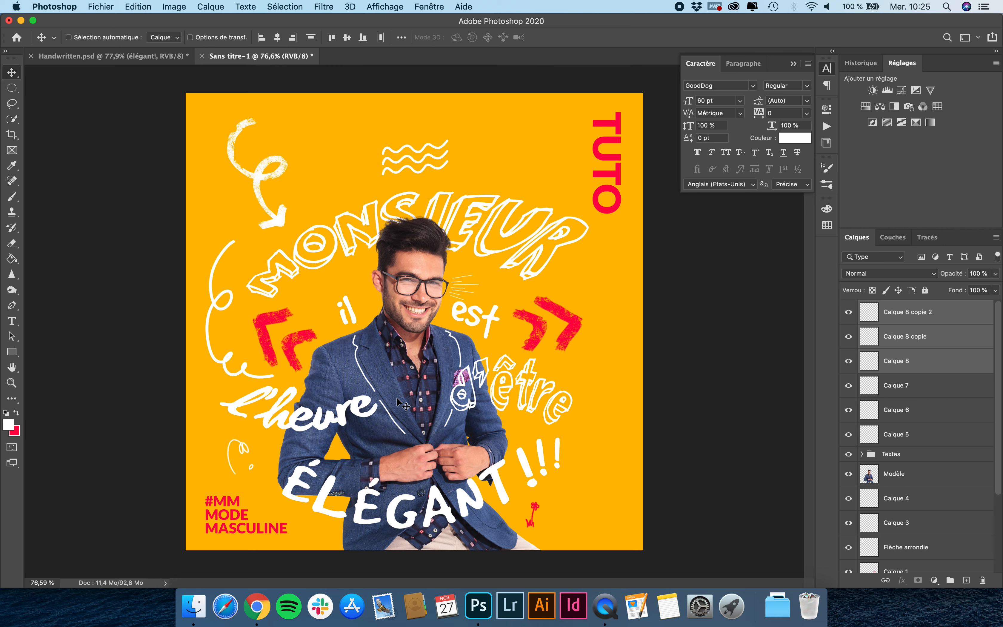
Switch to the Handwritten.psd document and collapse the character settings to compare the reference visual
{"action": "left_click", "coordinate": [125, 58]}
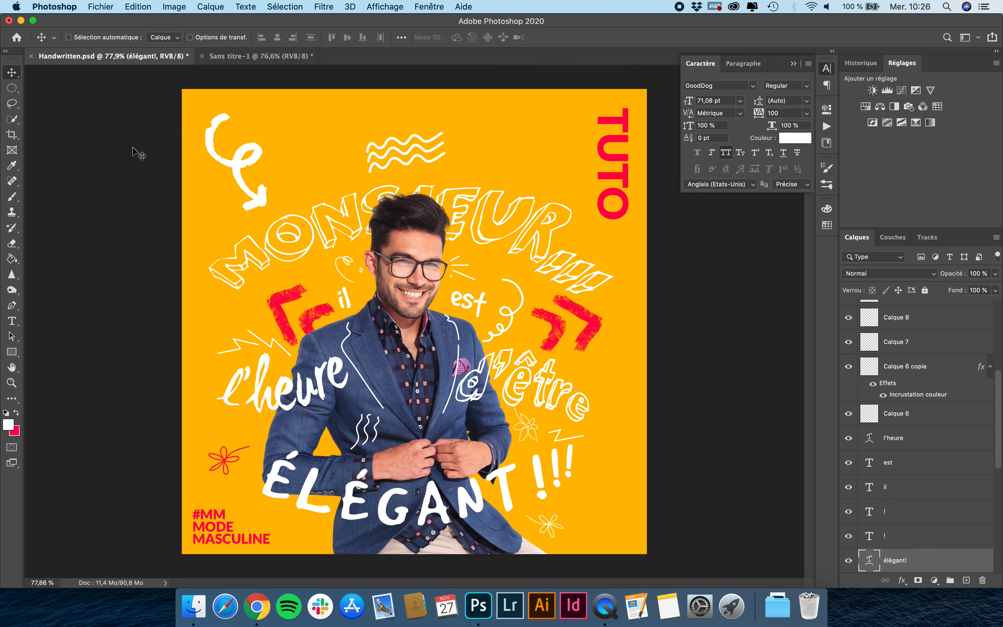
{"action": "scroll", "coordinate": [243, 304], "scroll_direction": "down", "scroll_amount": 1}
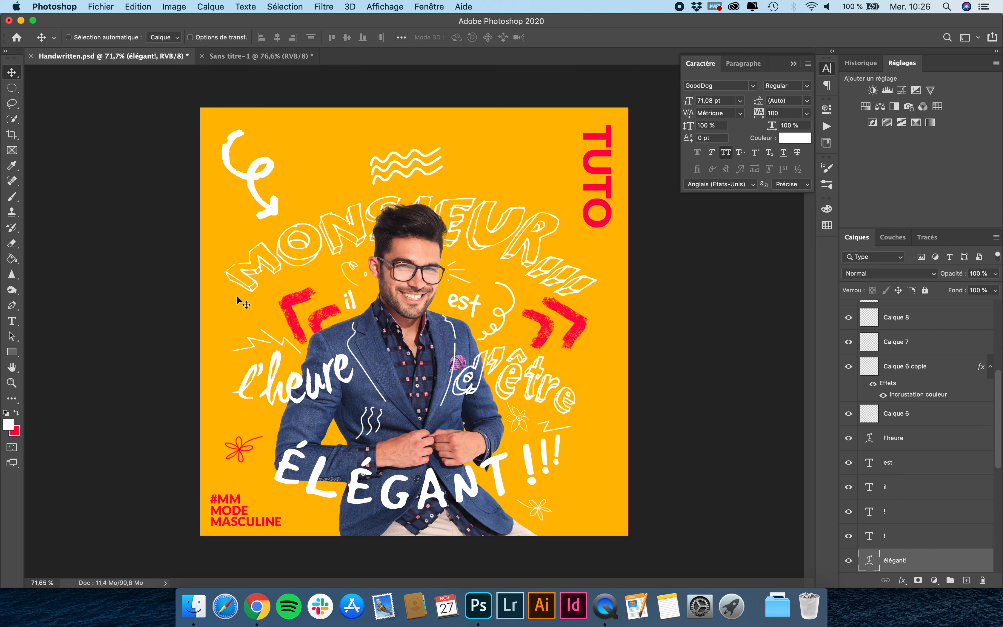
{"action": "left_click", "coordinate": [702, 64]}
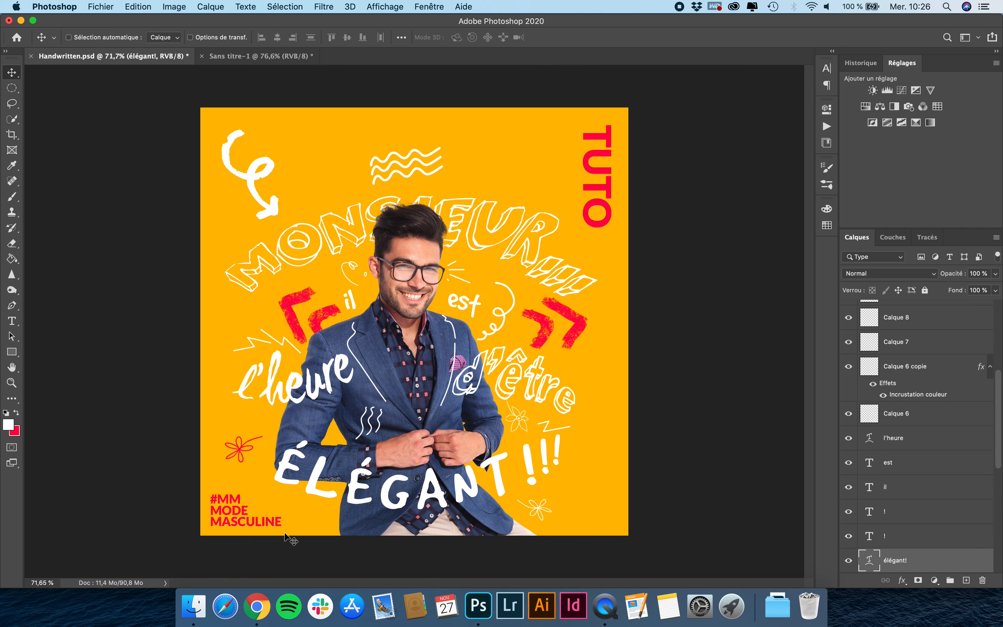
Switch to Chrome, examine the model's stock photo page and its similar images on 123RF, and return to Photoshop
{"action": "left_click", "coordinate": [257, 606]}
{"action": "scroll", "coordinate": [277, 201], "scroll_direction": "down", "scroll_amount": 15}
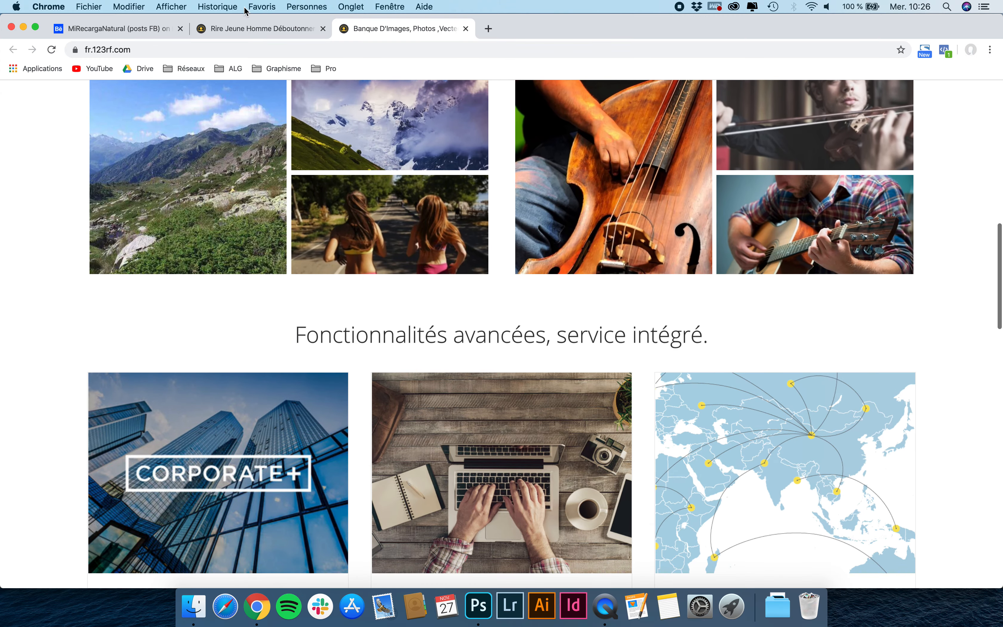
{"action": "left_click", "coordinate": [253, 28]}
{"action": "scroll", "coordinate": [287, 318], "scroll_direction": "down", "scroll_amount": 5}
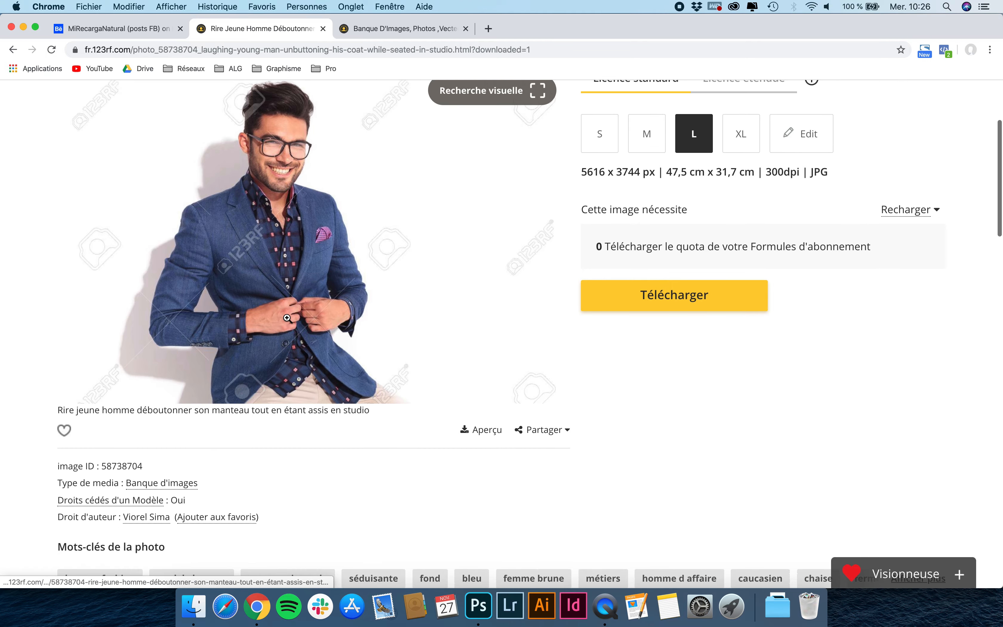
{"action": "scroll", "coordinate": [287, 318], "scroll_direction": "up", "scroll_amount": 5}
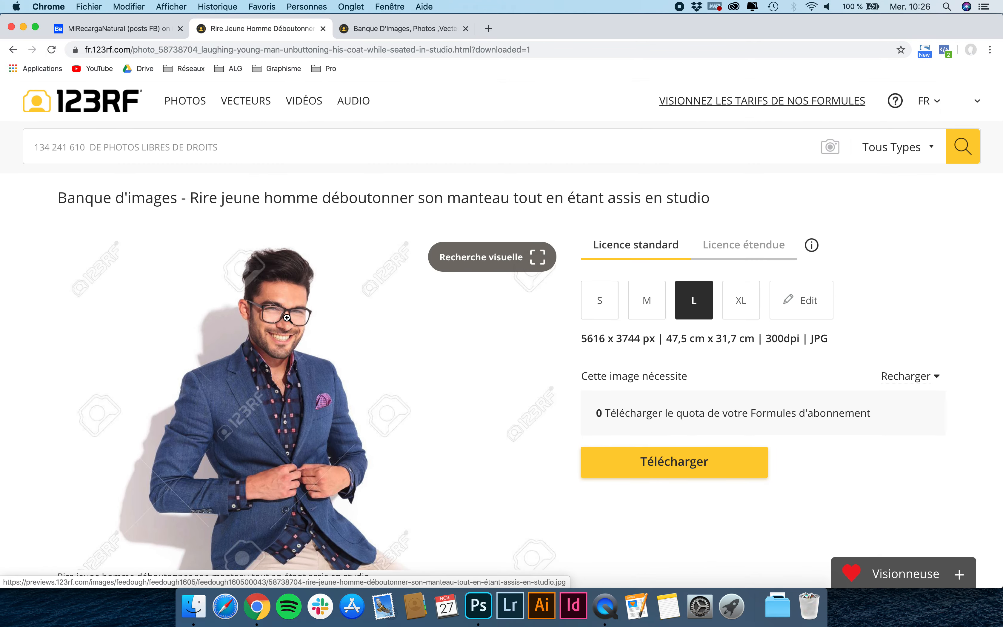
{"action": "scroll", "coordinate": [287, 317], "scroll_direction": "down", "scroll_amount": 5}
{"action": "scroll", "coordinate": [288, 319], "scroll_direction": "down", "scroll_amount": 5}
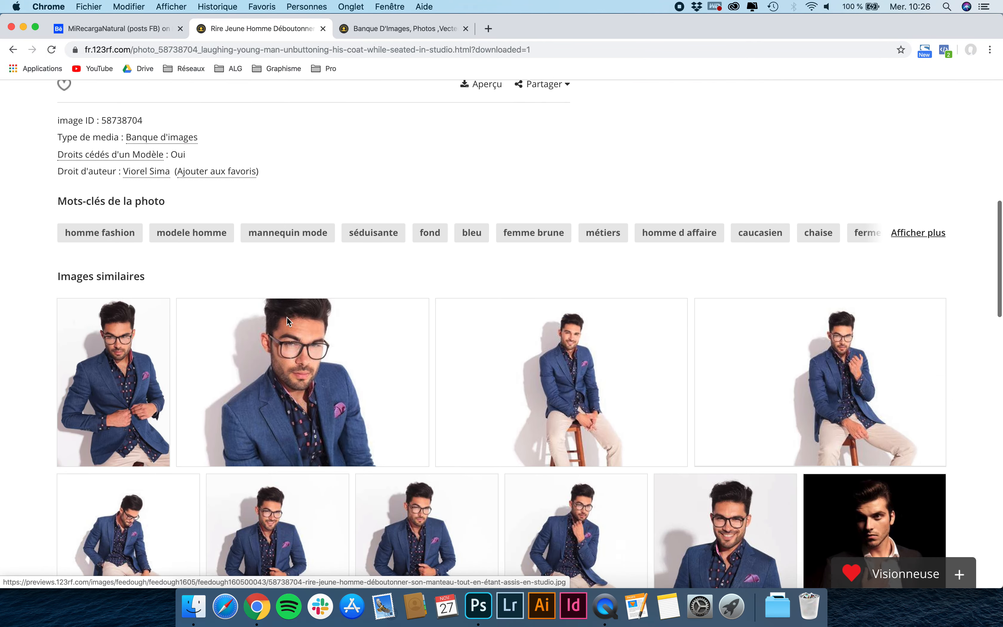
{"action": "scroll", "coordinate": [289, 323], "scroll_direction": "down", "scroll_amount": 4}
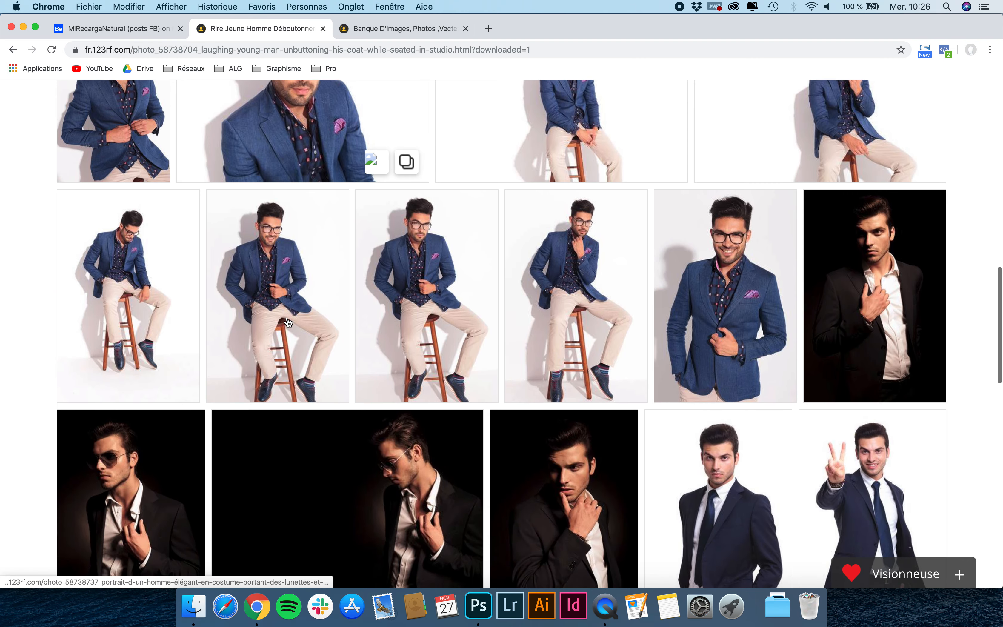
{"action": "scroll", "coordinate": [579, 565], "scroll_direction": "up", "scroll_amount": 15}
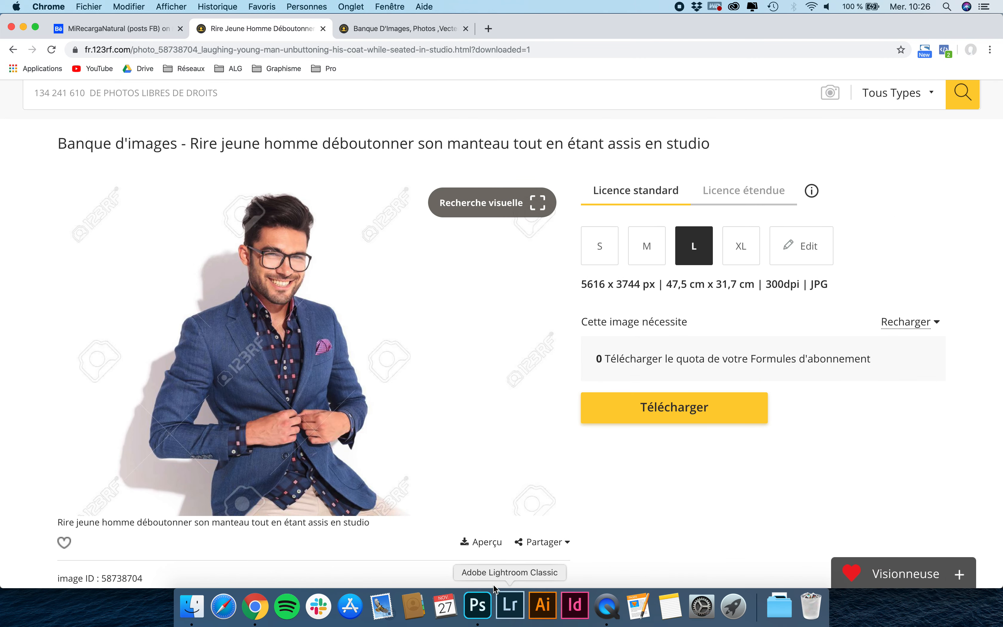
{"action": "left_click", "coordinate": [482, 606]}
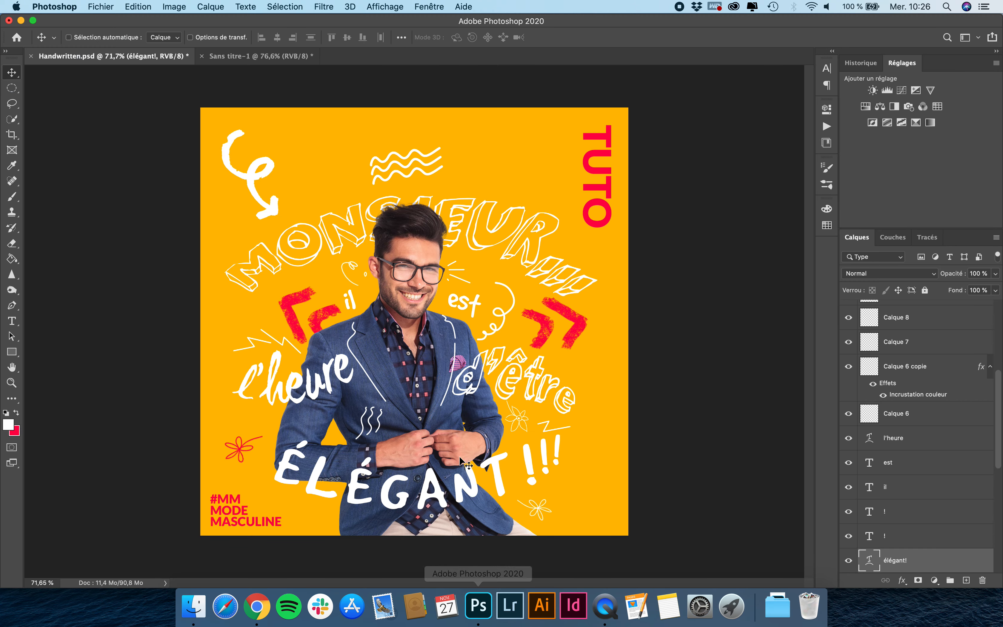